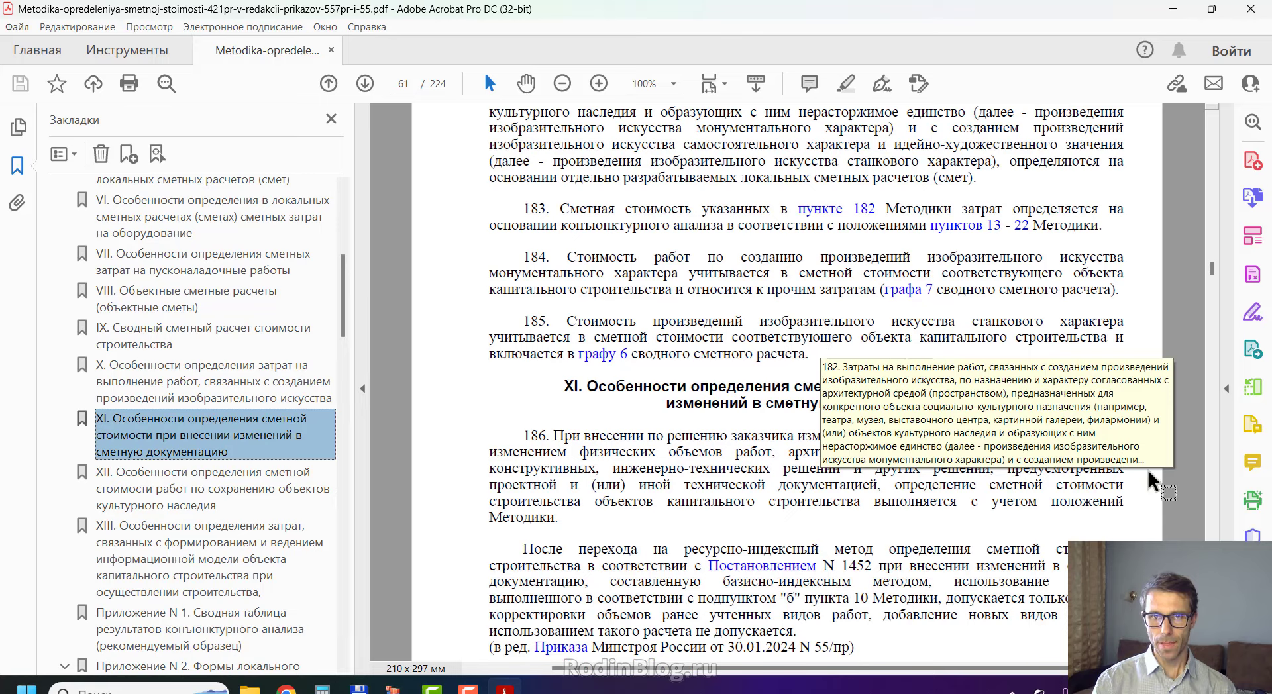
# Read section XI of the methodology on changes to estimate documentation, through paragraph 189.
pyautogui.scroll(-3, 972, 454)
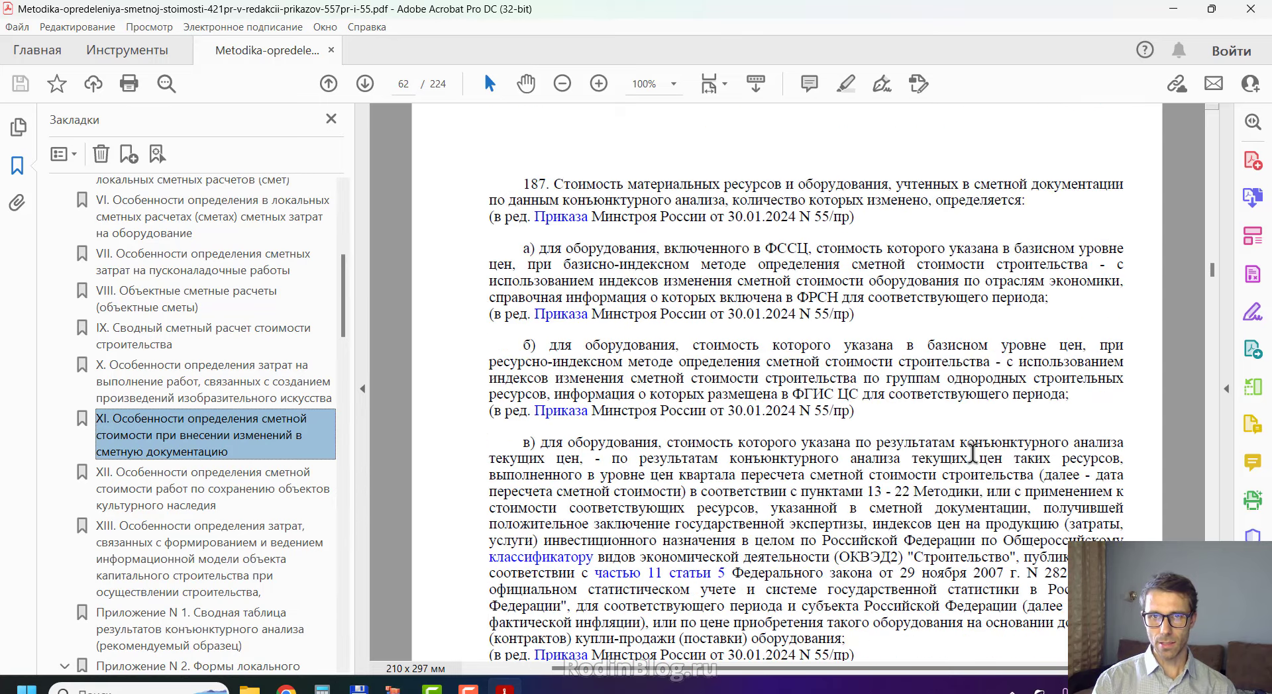
pyautogui.scroll(-10, 927, 482)
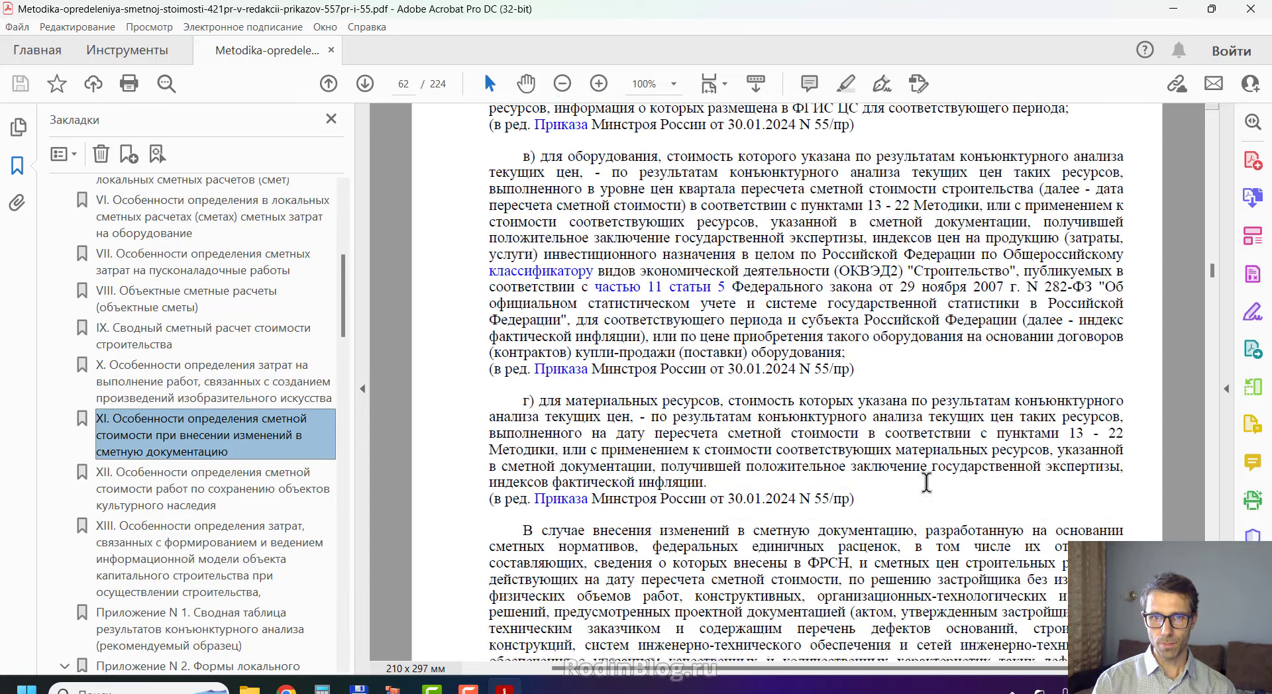
pyautogui.scroll(-5, 931, 487)
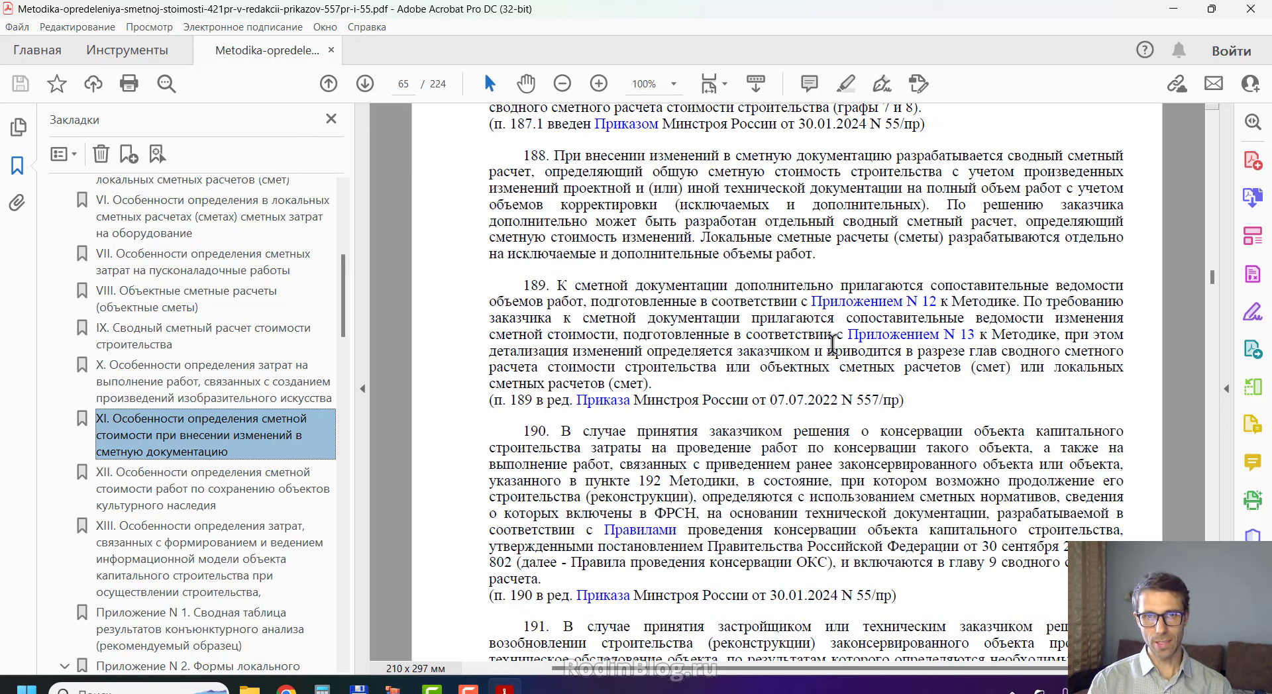
# Switch to ГРАНД-Смета and point out the three local estimates in the "СВОР прил 12 мет 421" folder.
pyautogui.click(1174, 9)
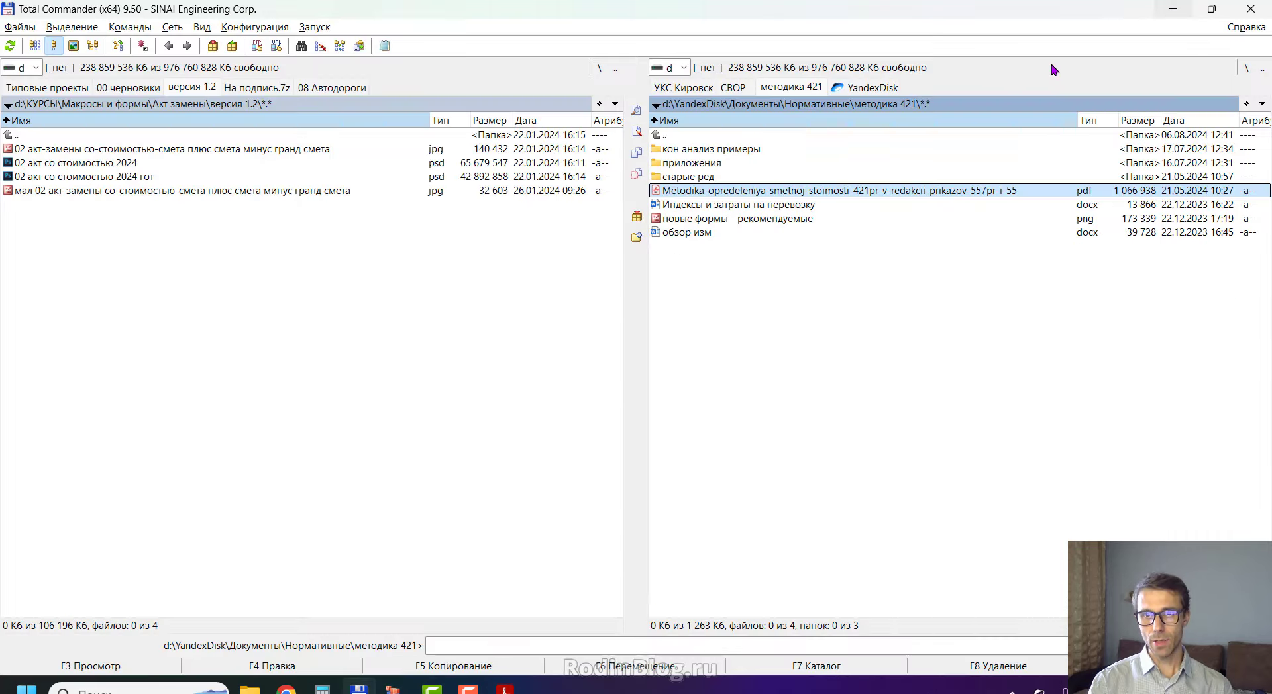
pyautogui.click(395, 687)
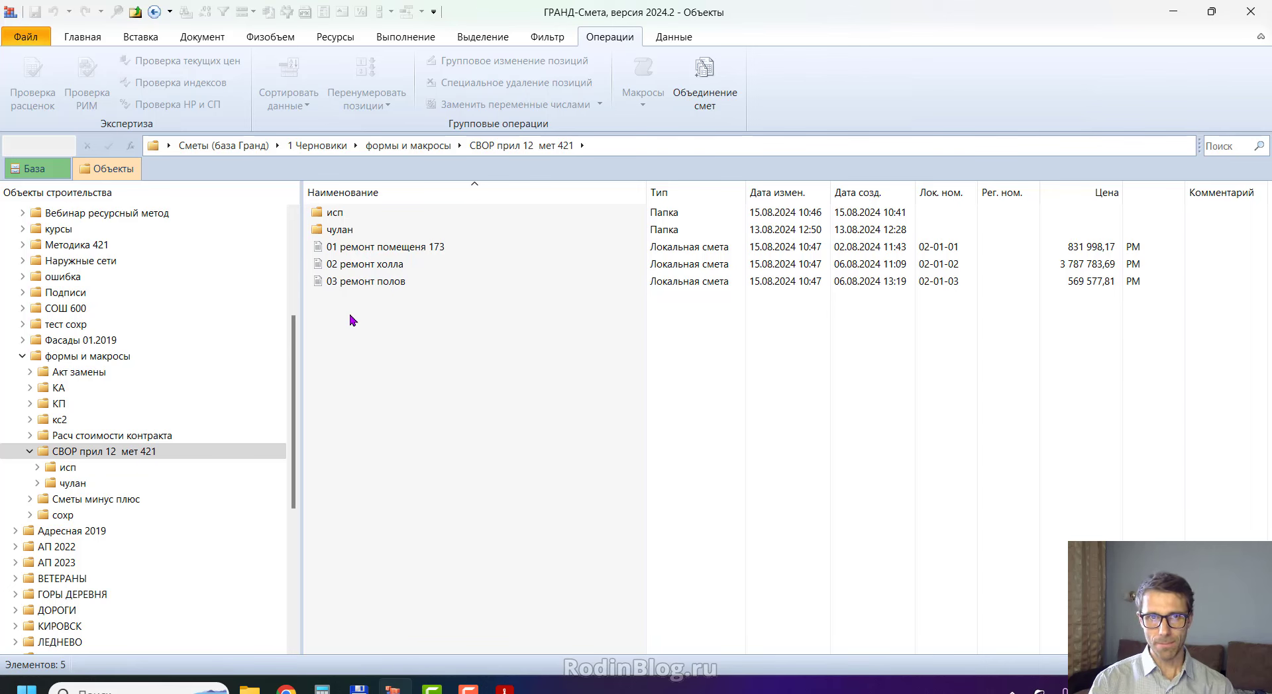
pyautogui.click(384, 247)
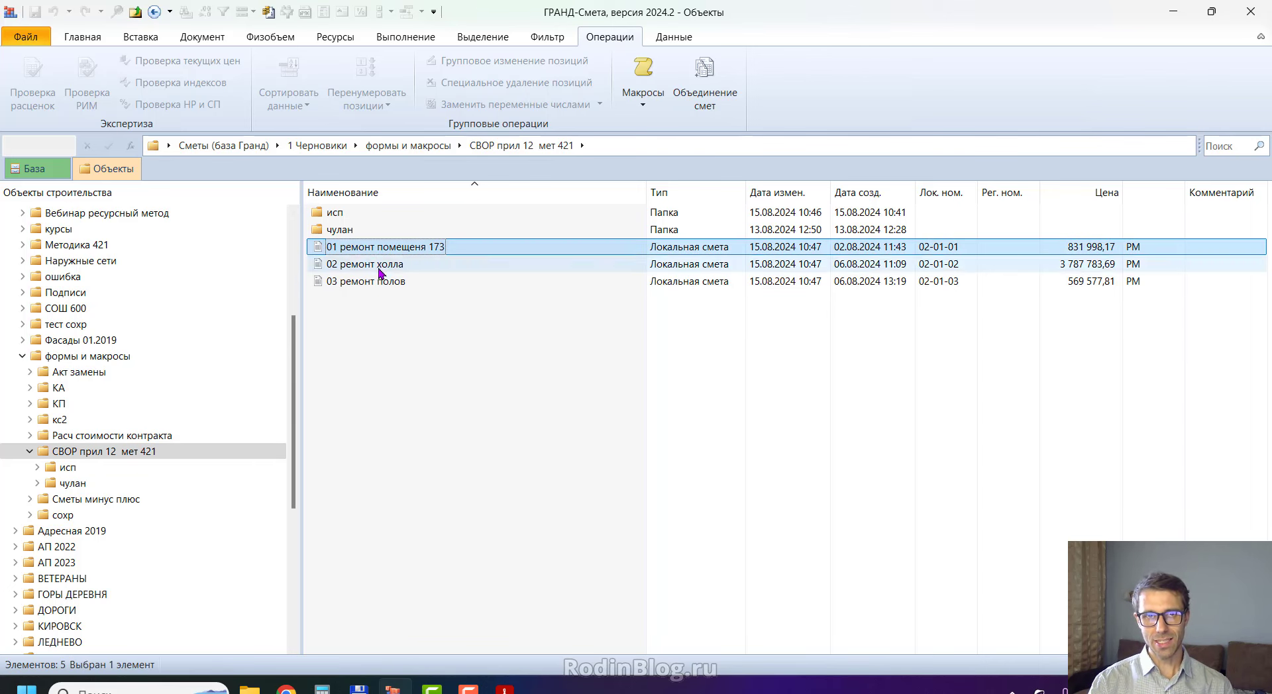
pyautogui.keyDown('shift'); pyautogui.click(383, 281); pyautogui.keyUp('shift')
pyautogui.click(454, 464)
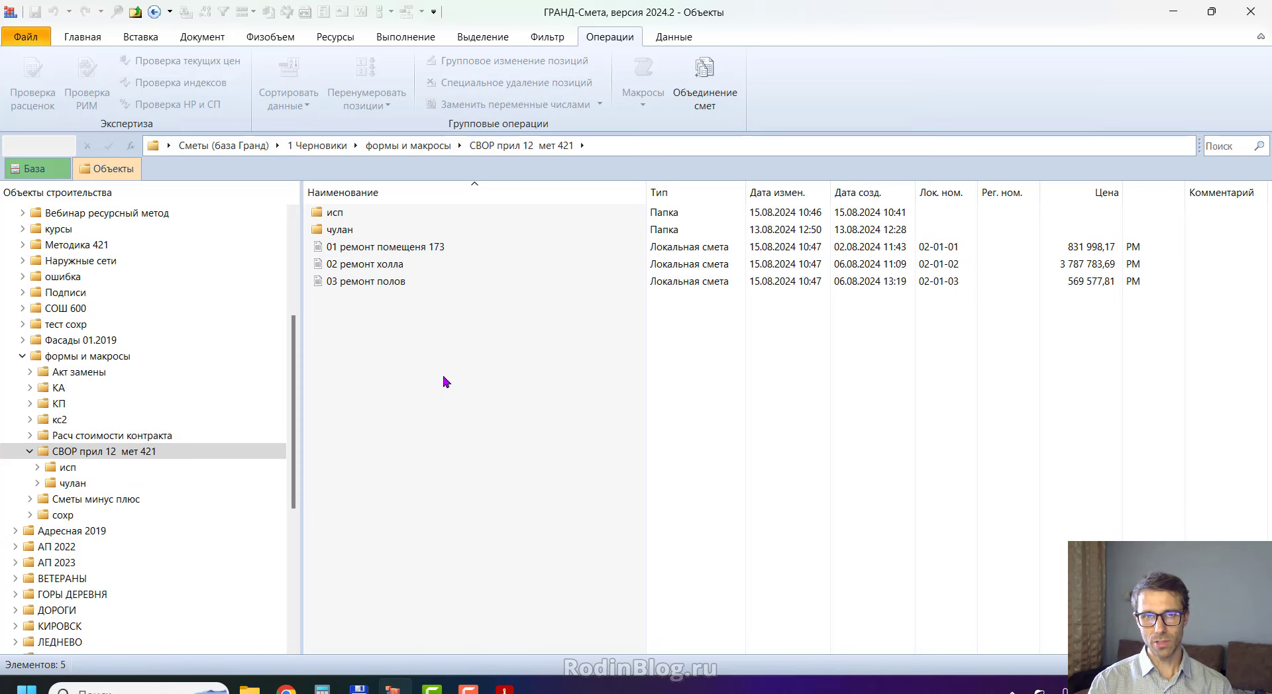
# Open the local estimate "01 ремонт помещеня 173", examine the justification cells of its first four positions, and close it.
pyautogui.doubleClick(380, 247)
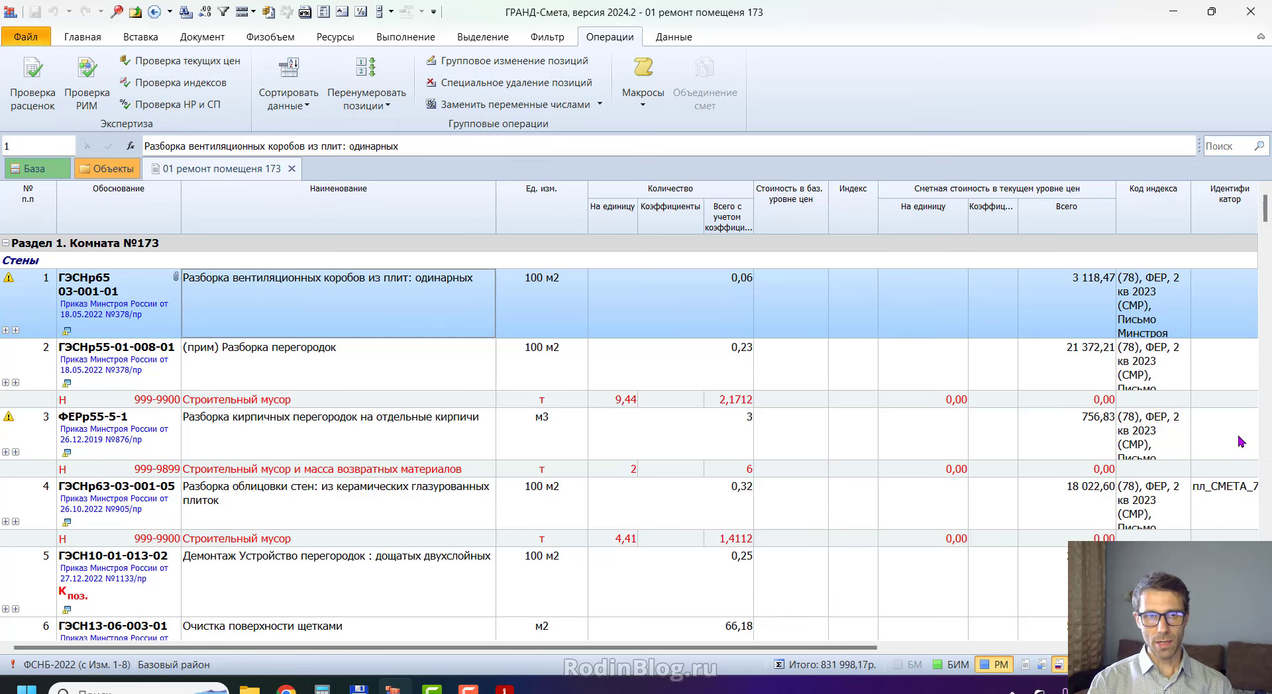
pyautogui.click(403, 356)
pyautogui.click(158, 311)
pyautogui.click(129, 387)
pyautogui.click(124, 427)
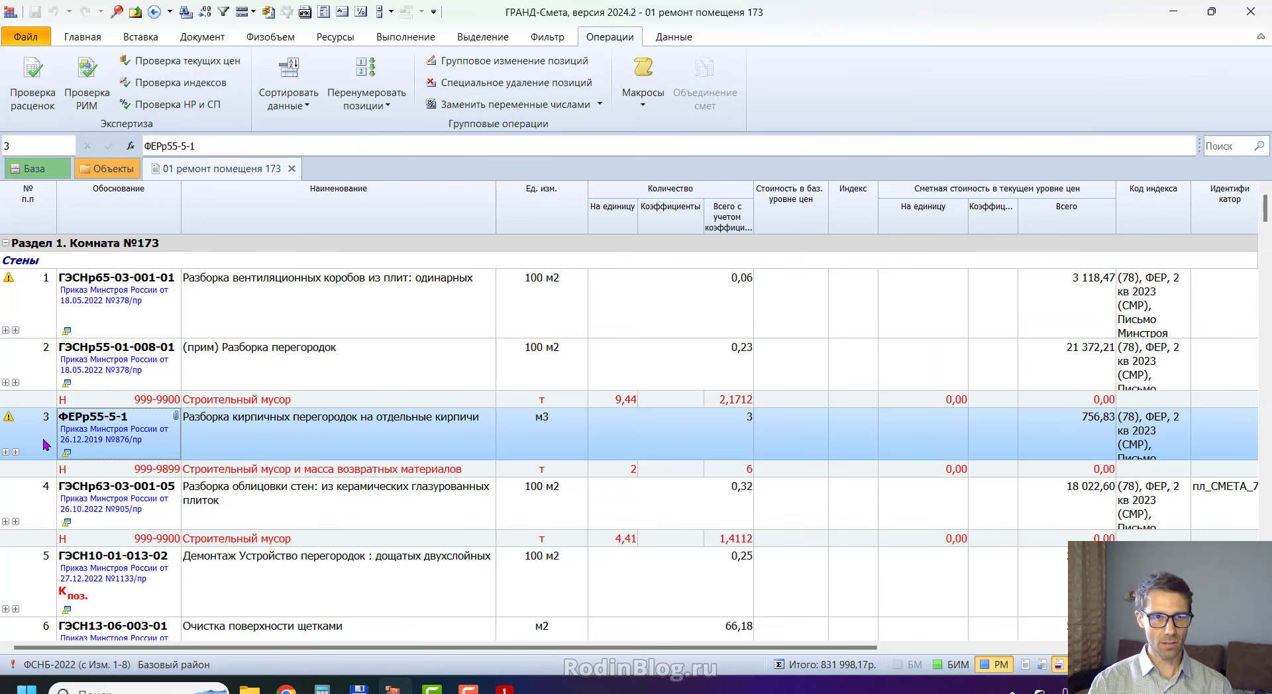
pyautogui.click(139, 493)
pyautogui.click(140, 449)
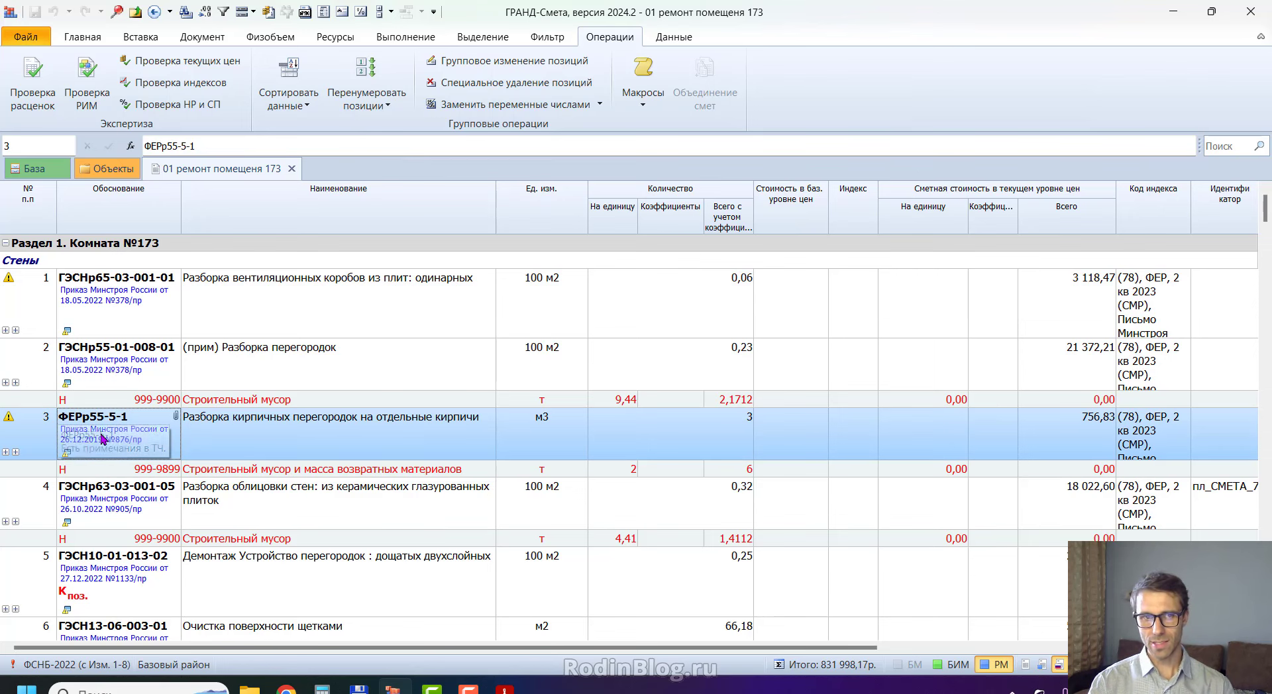
pyautogui.click(96, 491)
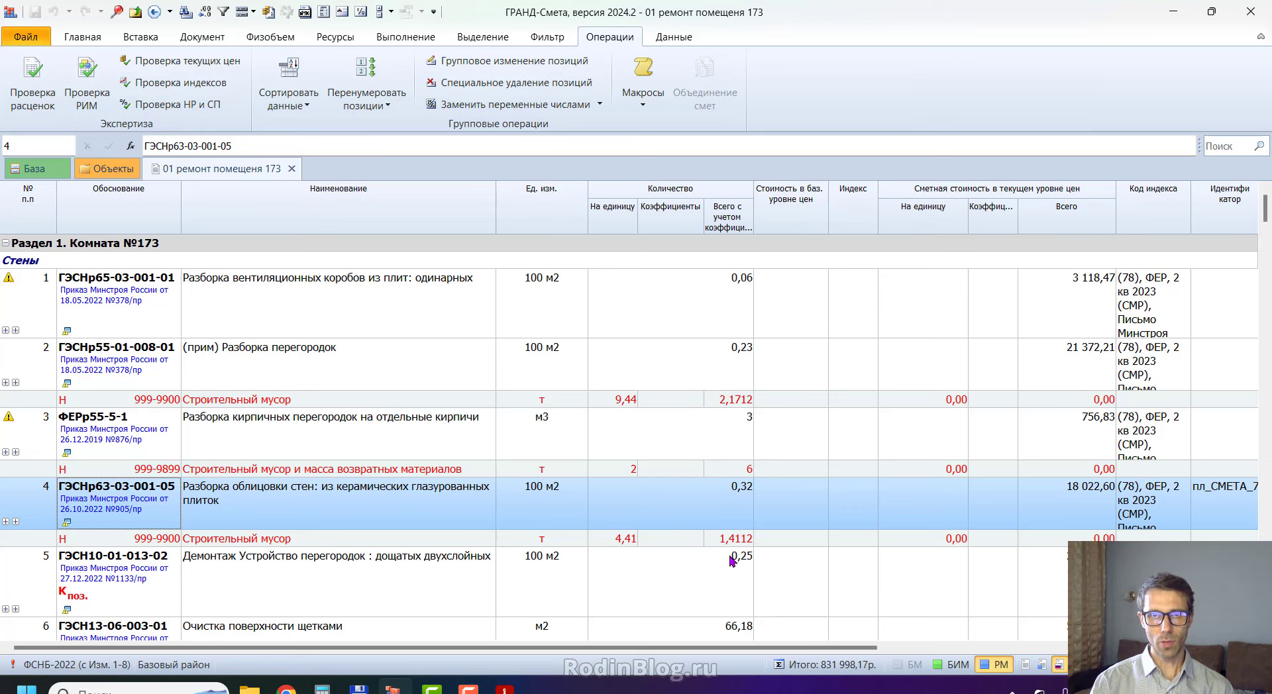
pyautogui.click(438, 327)
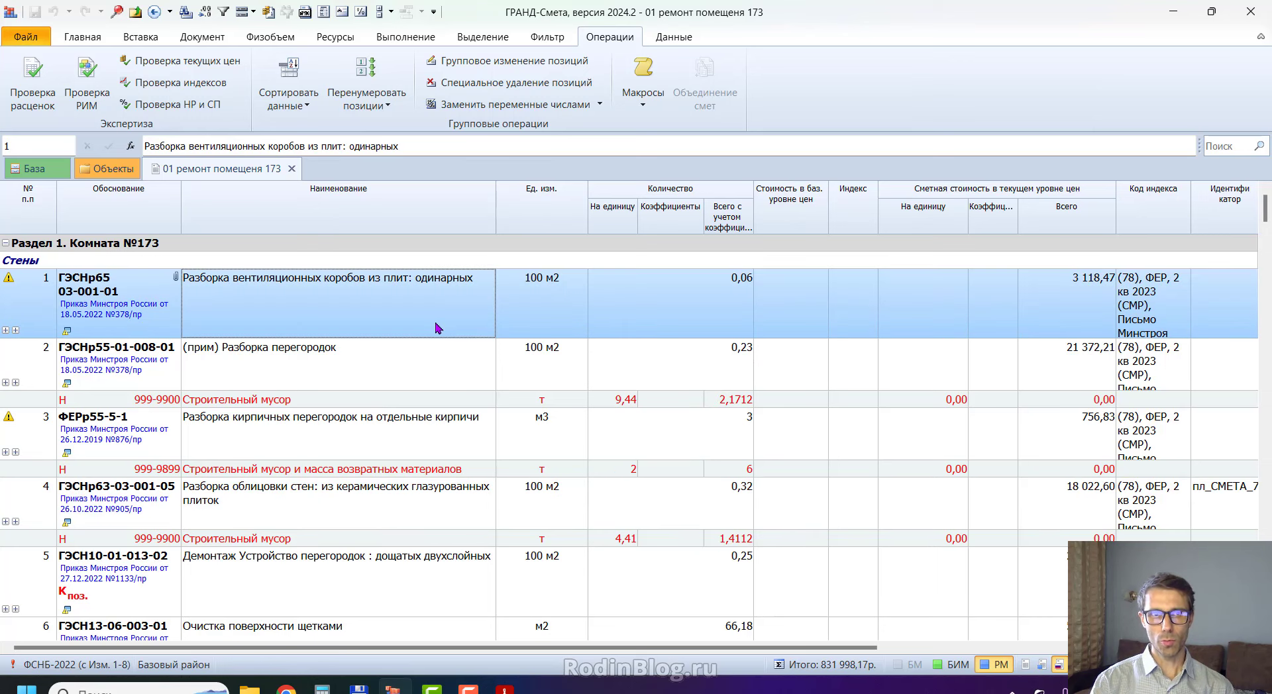
pyautogui.hotkey('ctrl', 'F4')
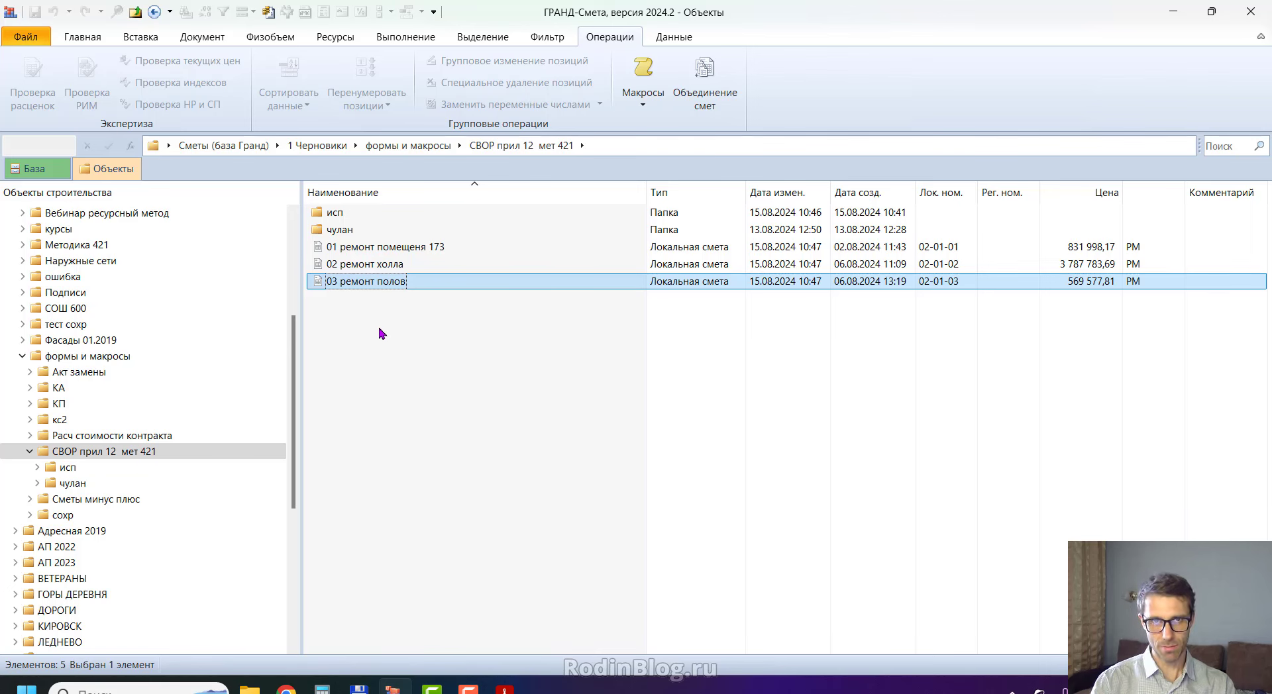
# Duplicate the three local estimates and rename the copies "01-1 ремонт помещеня 173", "02-1 ремонт холла" and "03-1 ремонт полов".
pyautogui.press('Up')
pyautogui.press('Up')
pyautogui.hotkey('shift', 'Down')
pyautogui.hotkey('shift', 'Down')
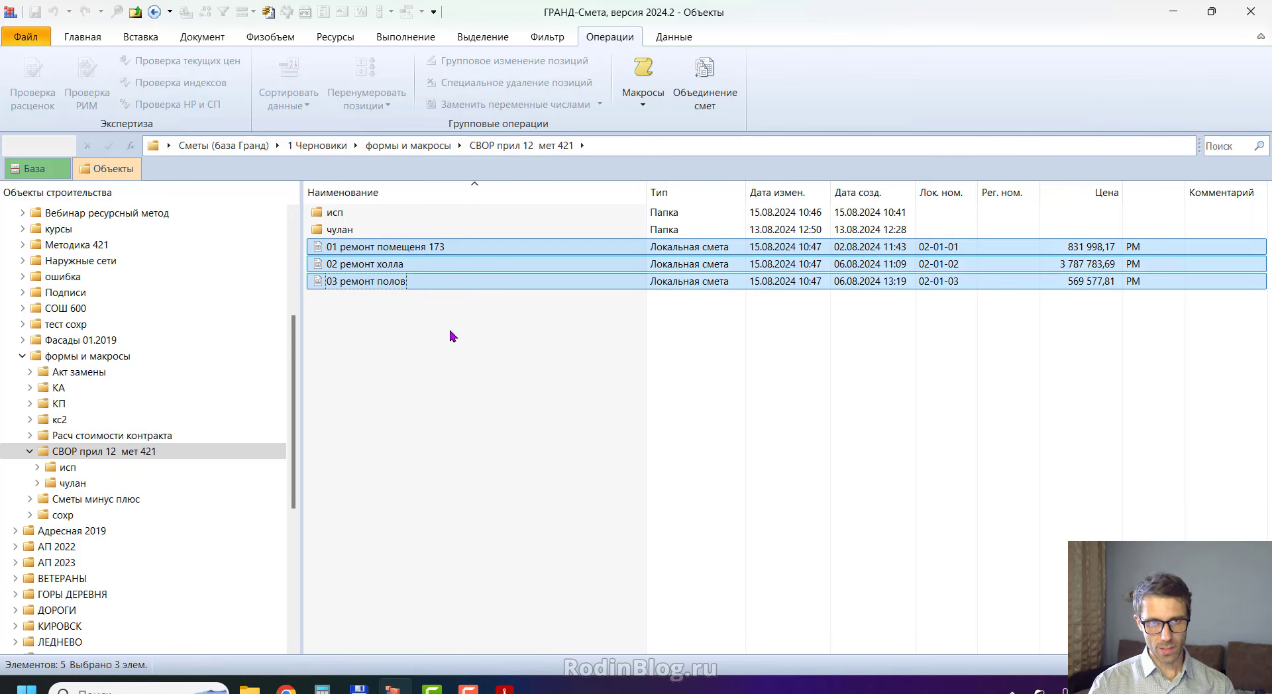
pyautogui.hotkey('ctrl', 'v')
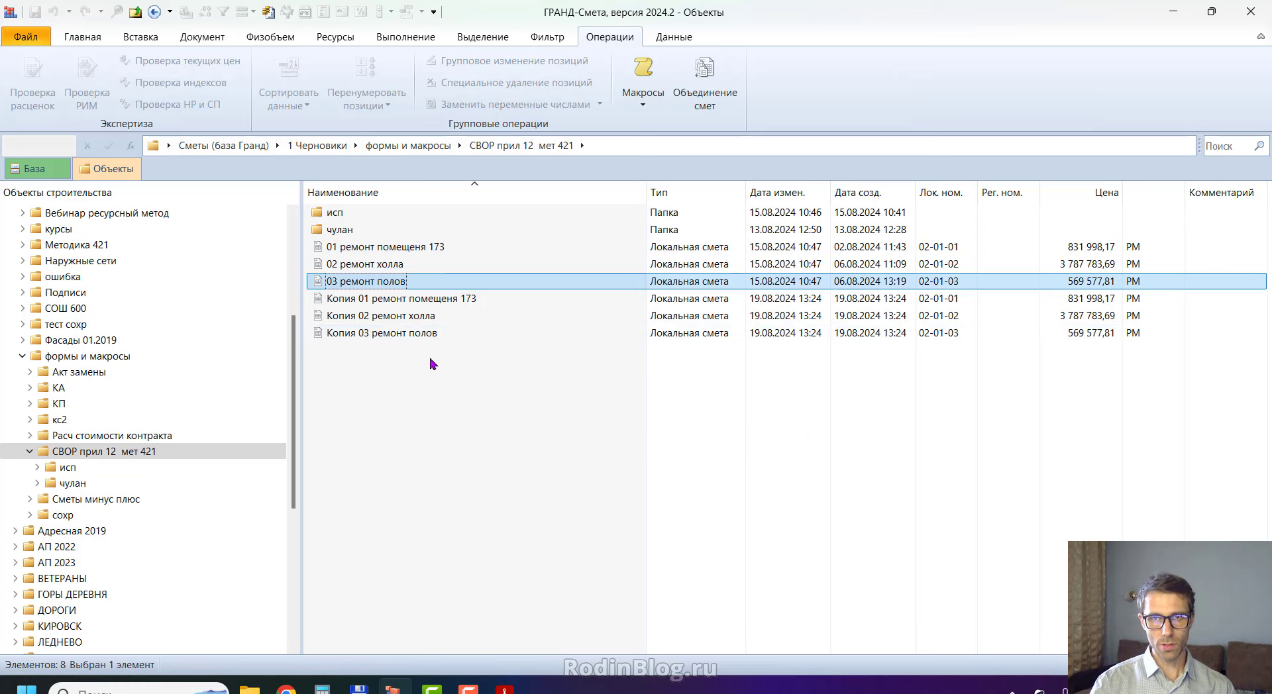
pyautogui.click(331, 302)
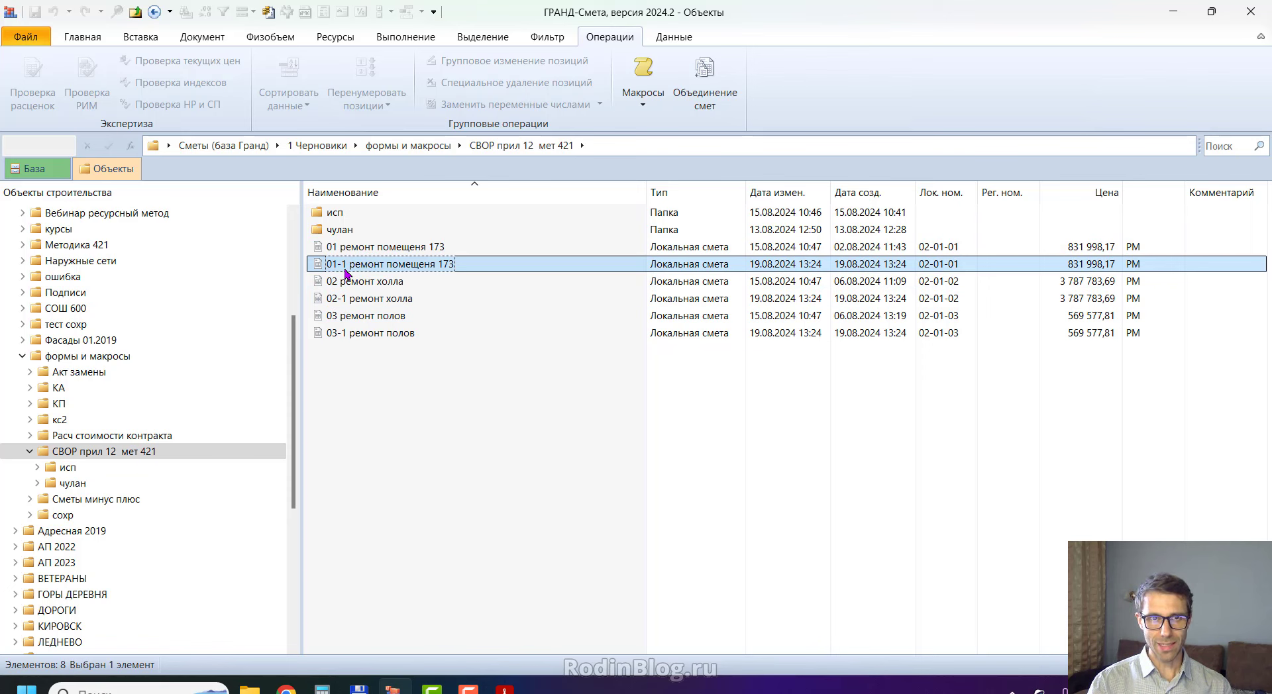
# Open the copied estimate "01-1 ремонт помещеня 173" and select its first position.
pyautogui.click(355, 336)
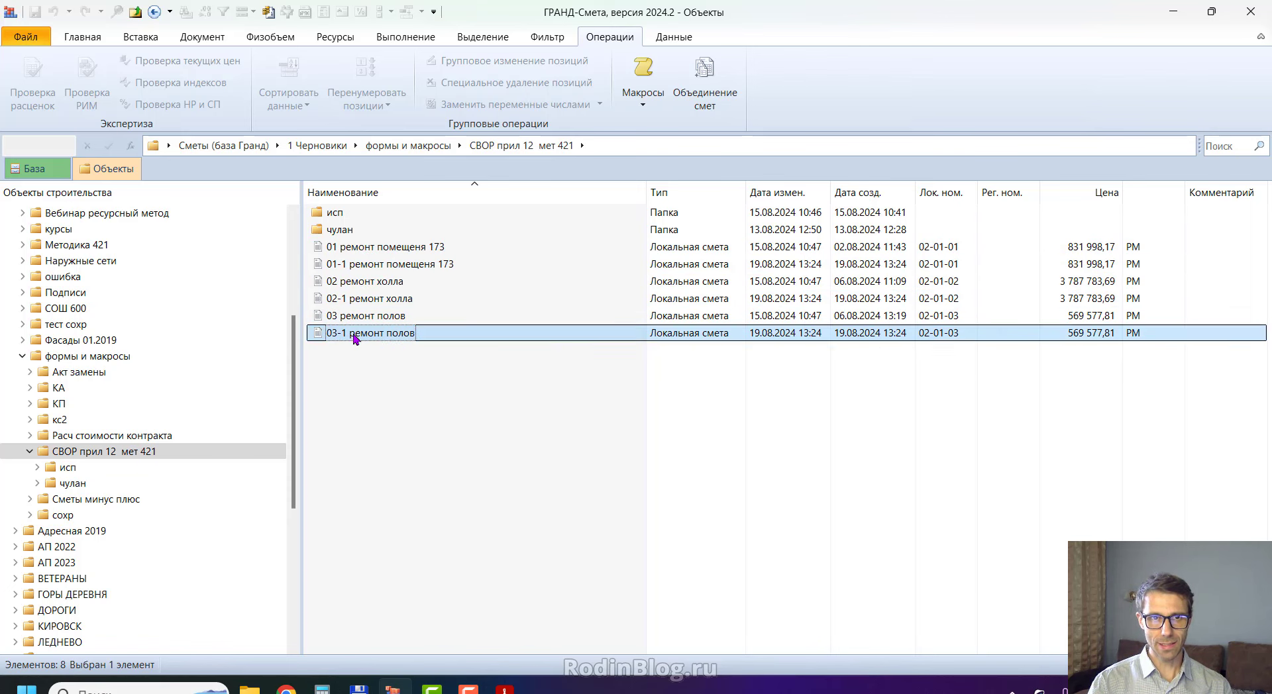
pyautogui.click(363, 266)
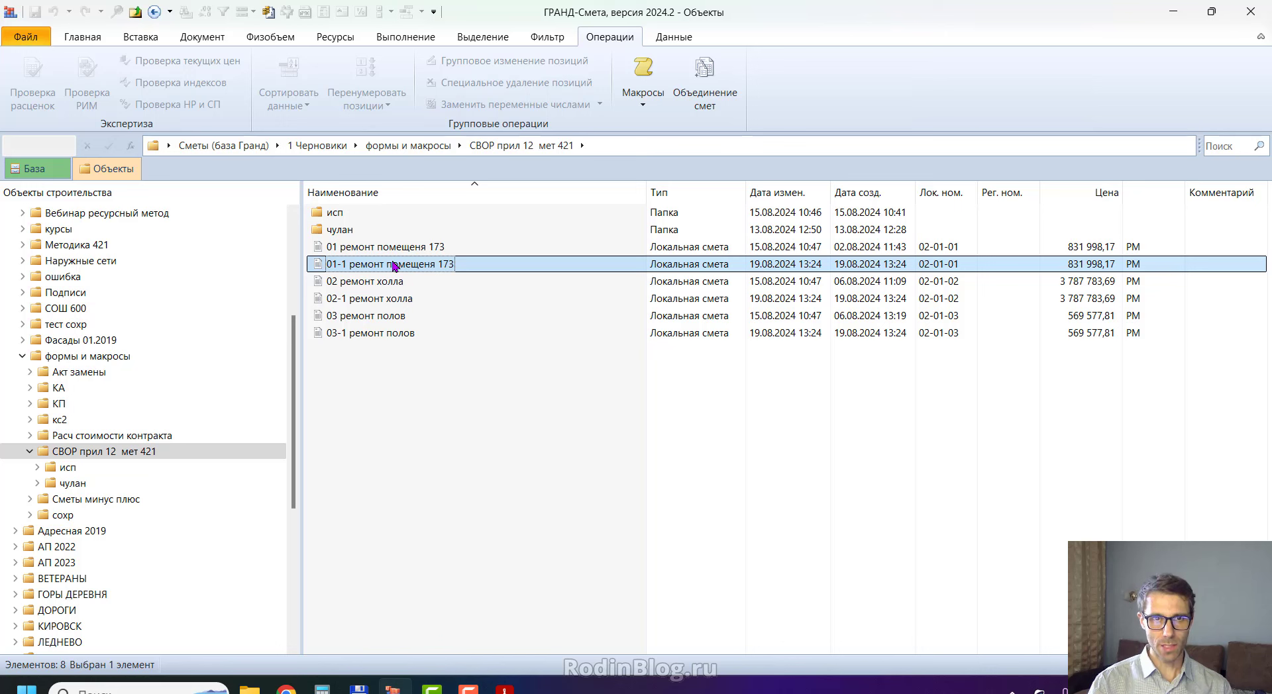
pyautogui.doubleClick(352, 265)
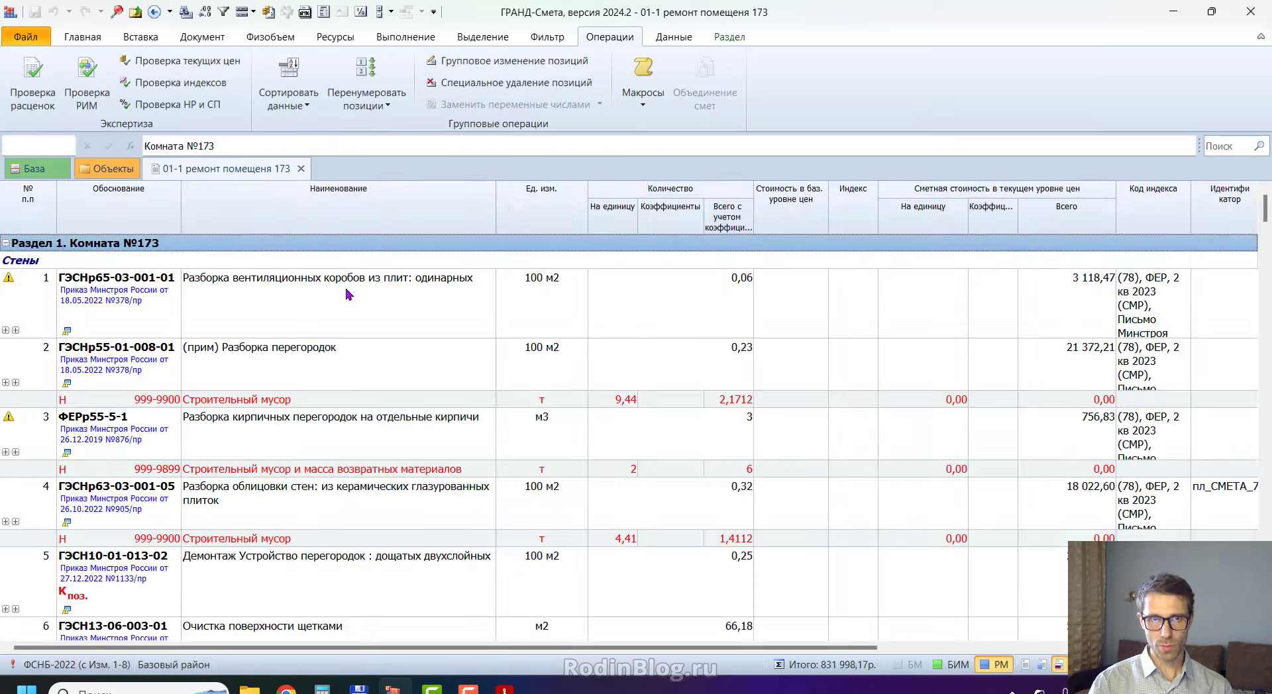
pyautogui.click(351, 295)
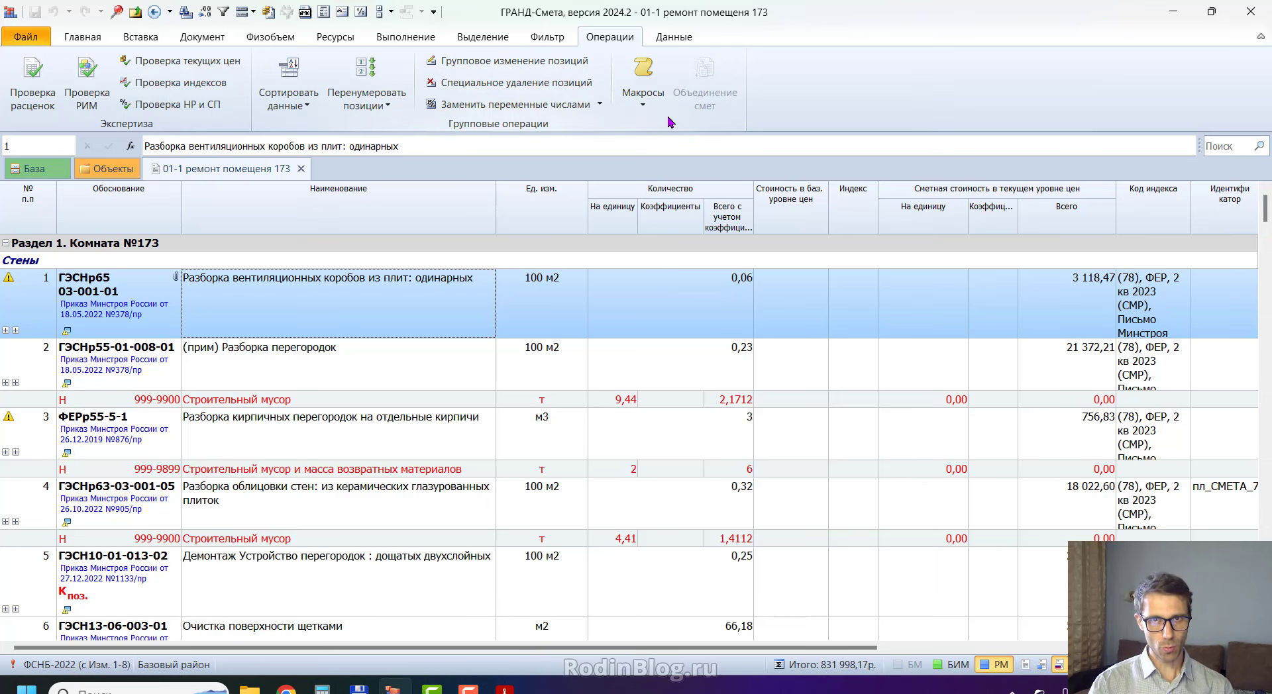
# Run the macro "01 Объем в примечания" on the whole estimate, copying each position's physical volume into its note.
pyautogui.click(642, 83)
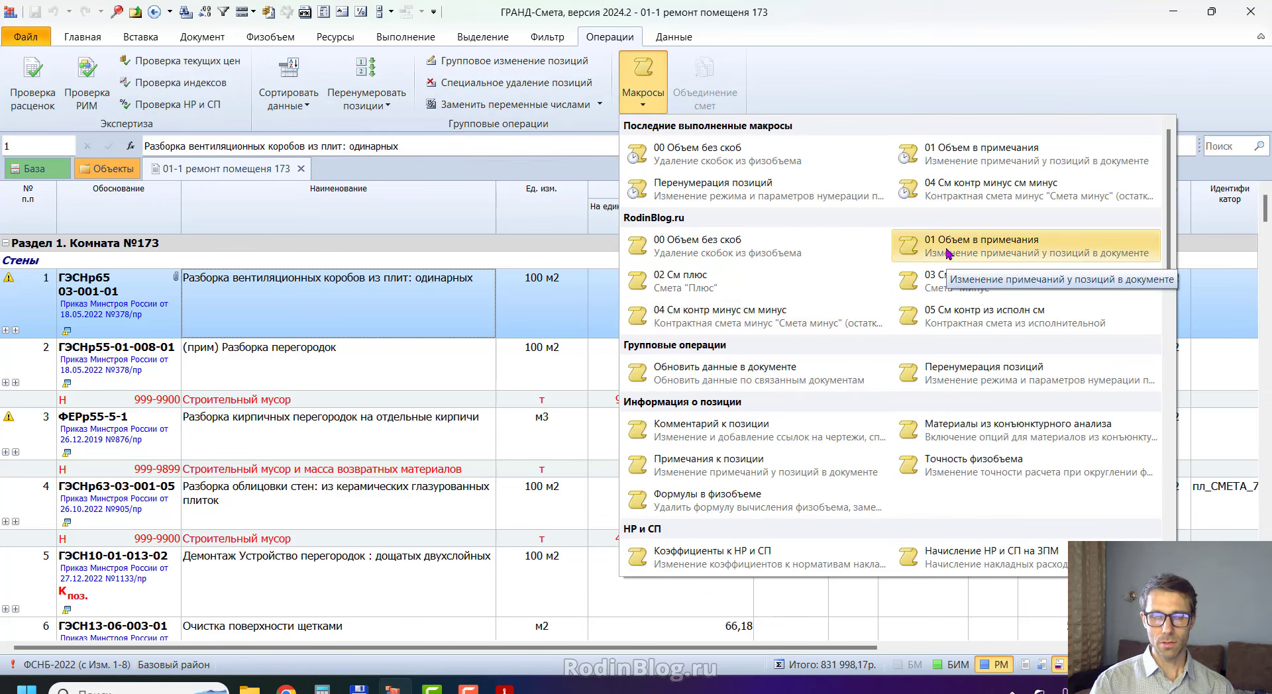
pyautogui.click(1012, 253)
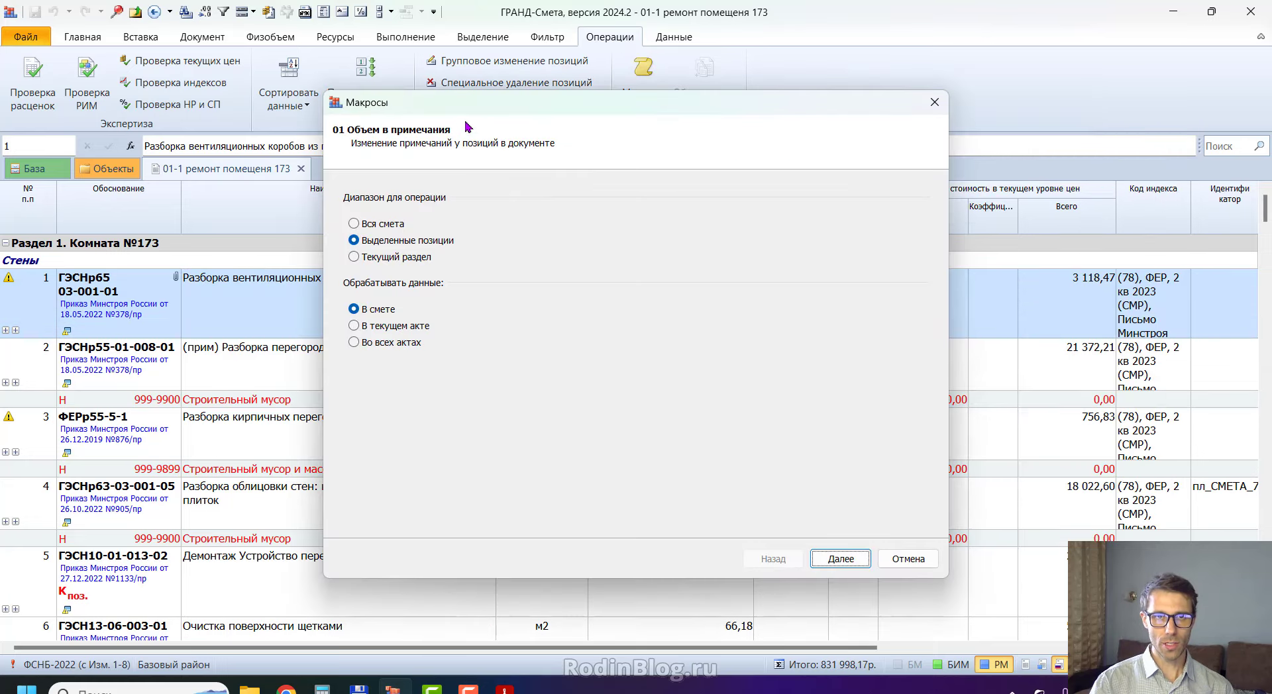
pyautogui.click(397, 210)
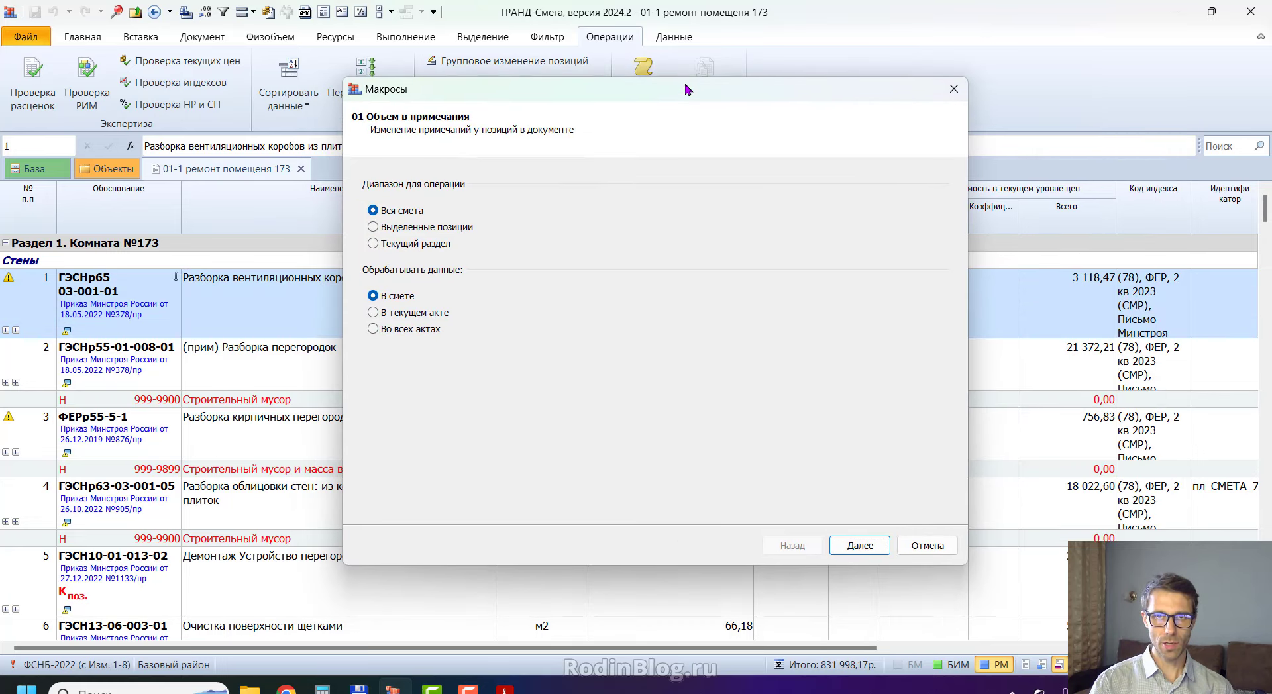
pyautogui.moveTo(685, 87); pyautogui.dragTo(798, 62)
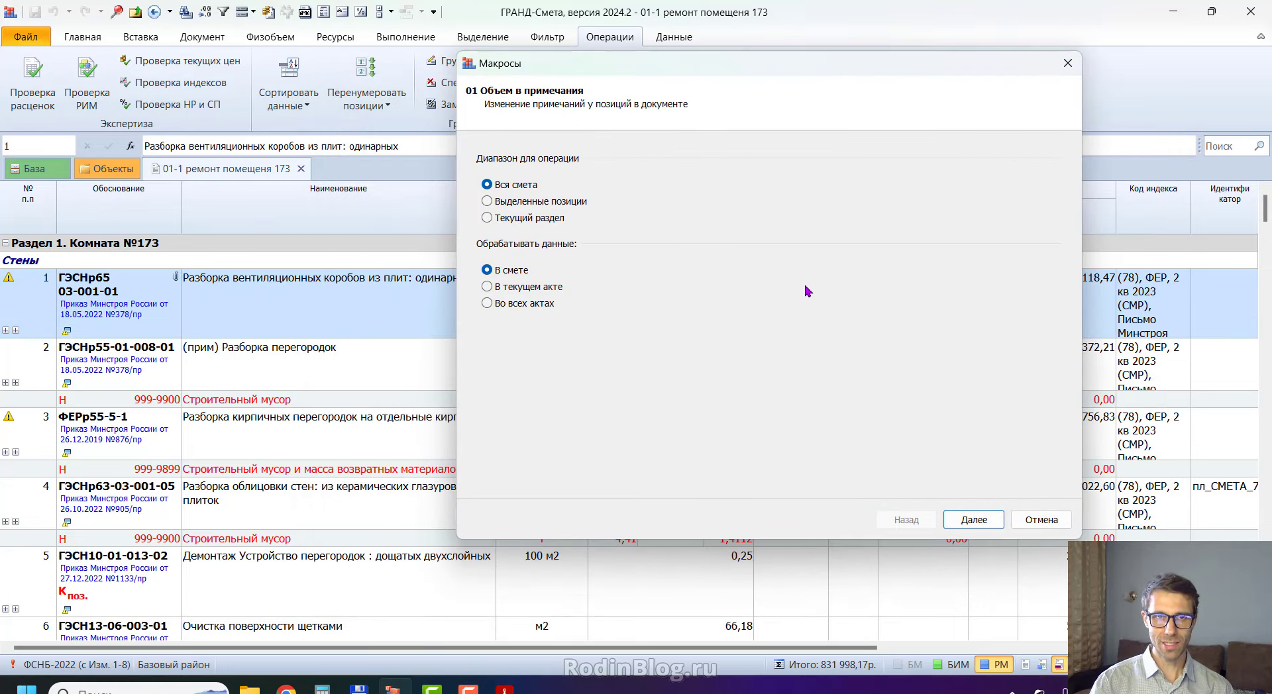
pyautogui.click(974, 519)
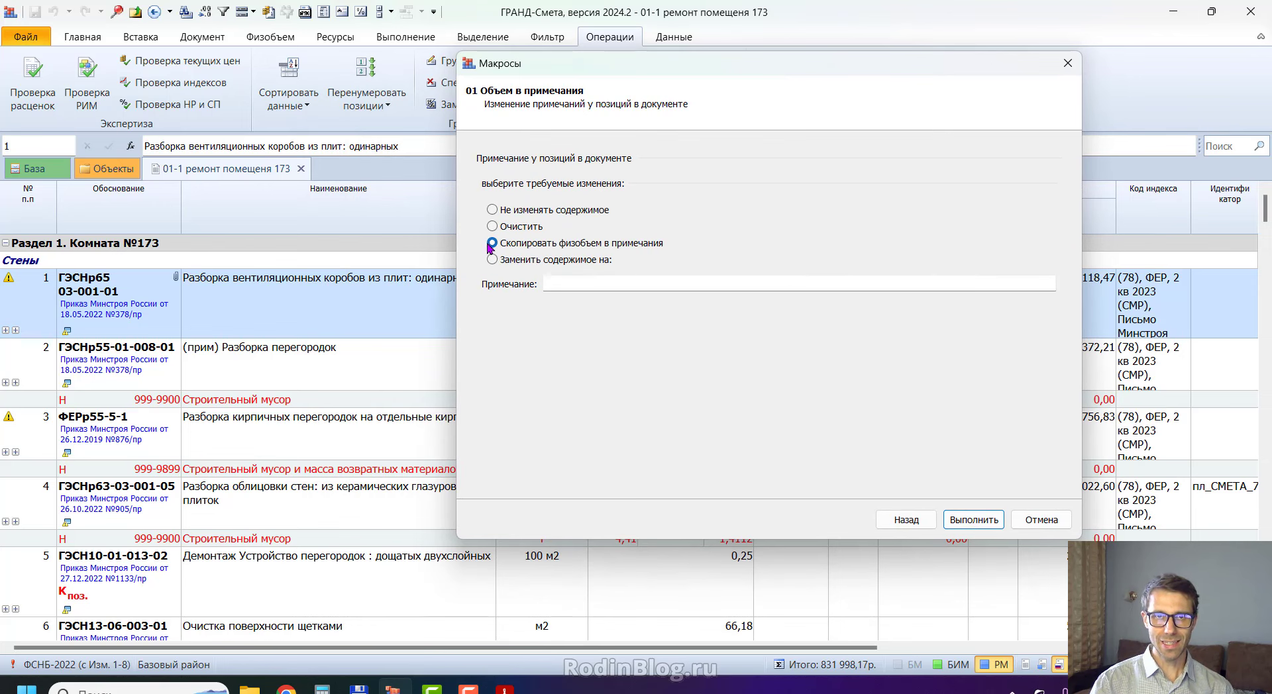
pyautogui.click(973, 520)
pyautogui.click(1043, 520)
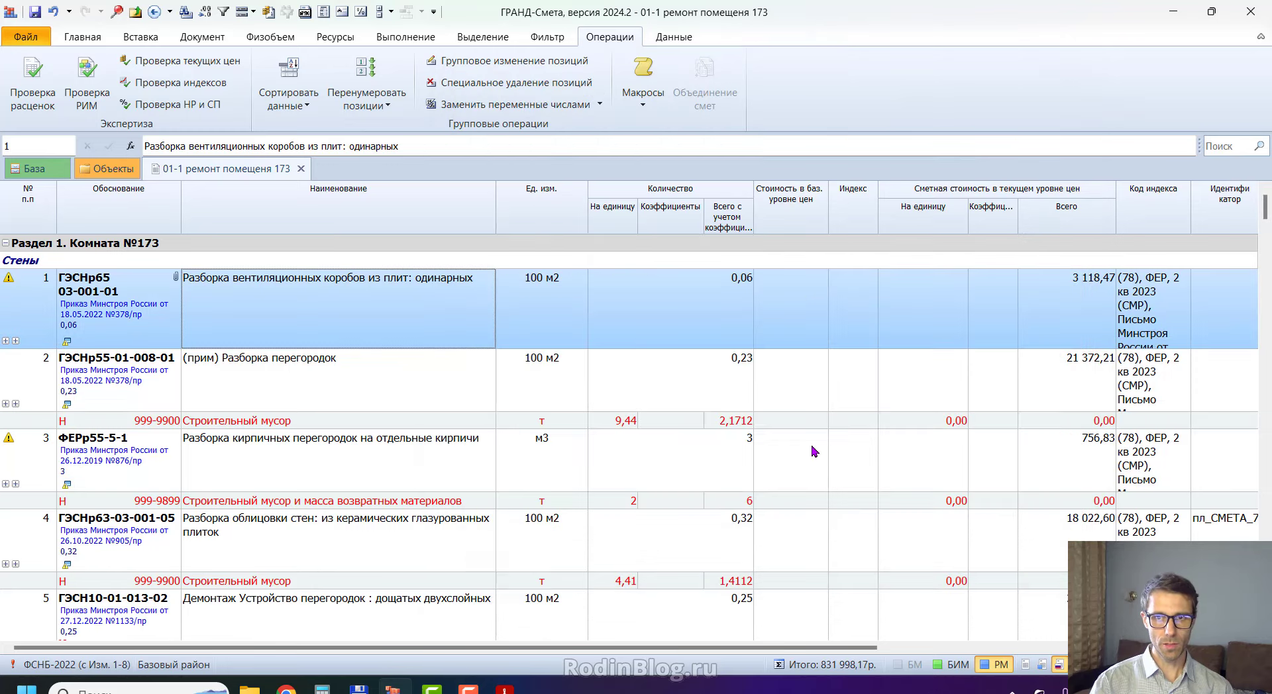
# Compare the notes under the position codes with the quantities throughout the estimate, including the electrical section.
pyautogui.moveTo(738, 272)
pyautogui.mouseDown()
pyautogui.moveTo(692, 282)
pyautogui.moveTo(762, 282)
pyautogui.moveTo(735, 270)
pyautogui.mouseUp()
pyautogui.moveTo(100, 299)
pyautogui.mouseDown()
pyautogui.moveTo(53, 311)
pyautogui.moveTo(93, 302)
pyautogui.mouseUp()
pyautogui.moveTo(84, 383)
pyautogui.mouseDown()
pyautogui.moveTo(66, 384)
pyautogui.moveTo(63, 401)
pyautogui.mouseUp()
pyautogui.moveTo(772, 351)
pyautogui.mouseDown()
pyautogui.moveTo(676, 378)
pyautogui.moveTo(768, 361)
pyautogui.mouseUp()
pyautogui.click(641, 380)
pyautogui.scroll(-20, 641, 381)
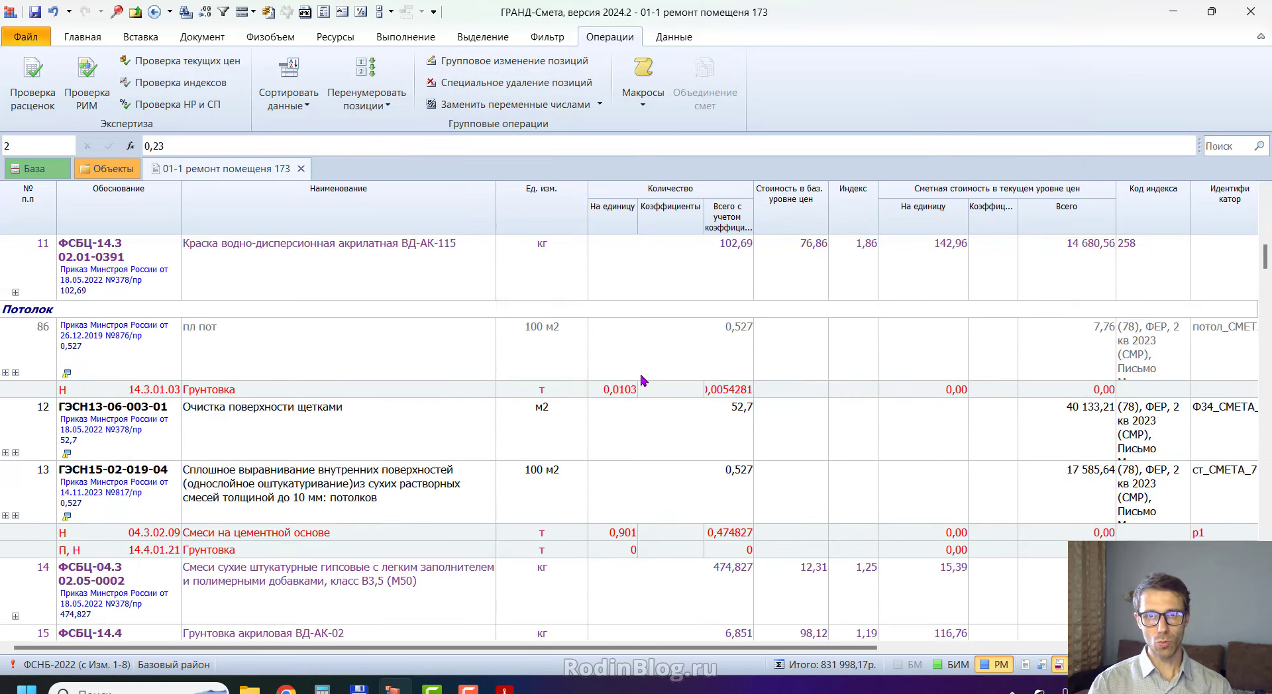
pyautogui.scroll(-10, 641, 381)
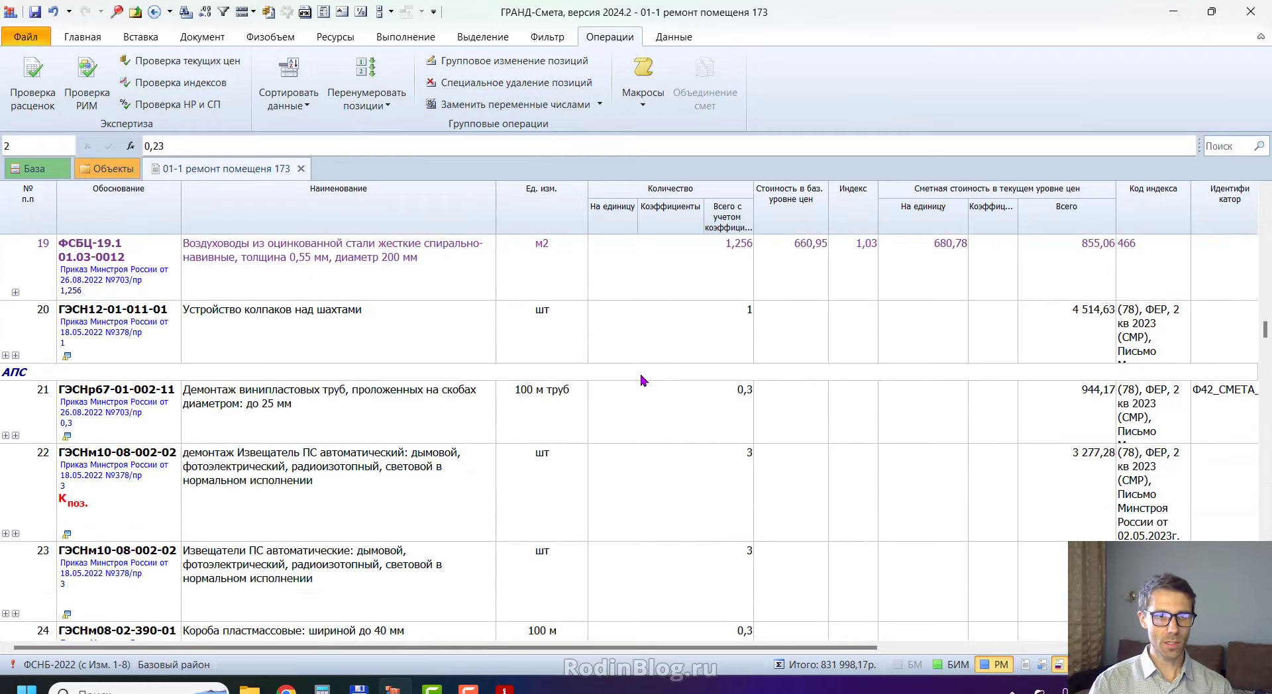
pyautogui.scroll(-8, 642, 381)
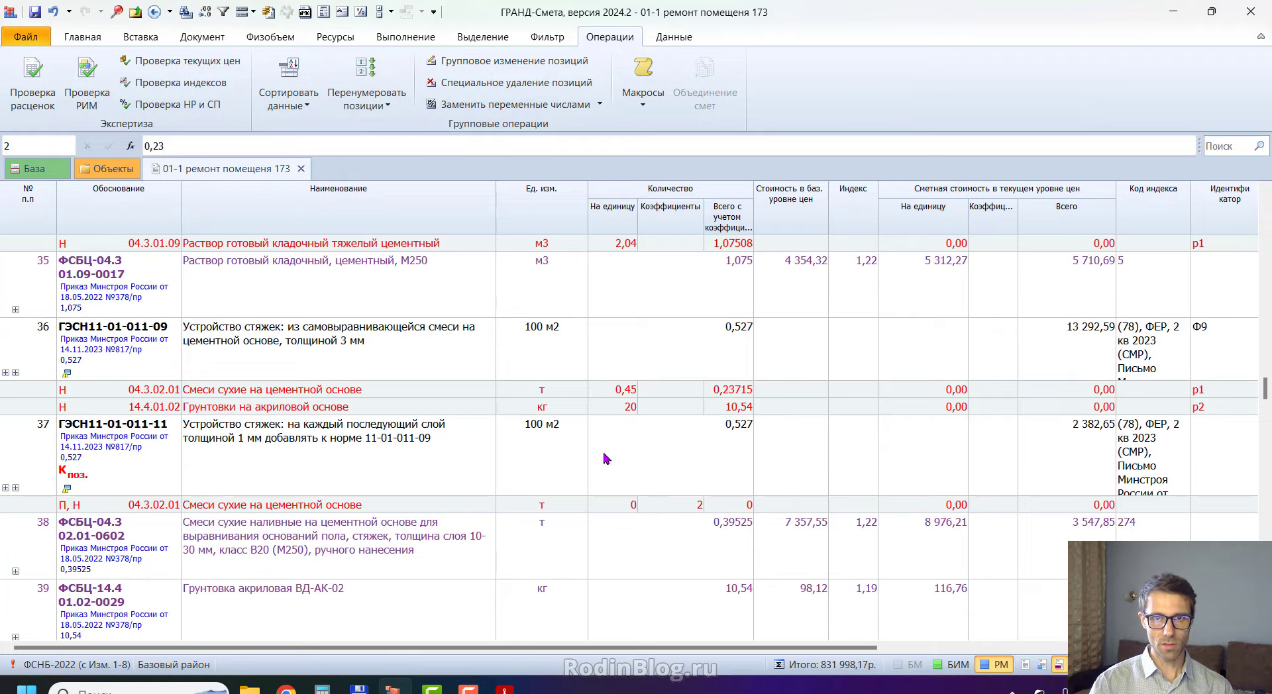
pyautogui.scroll(-10, 604, 457)
pyautogui.scroll(-5, 604, 457)
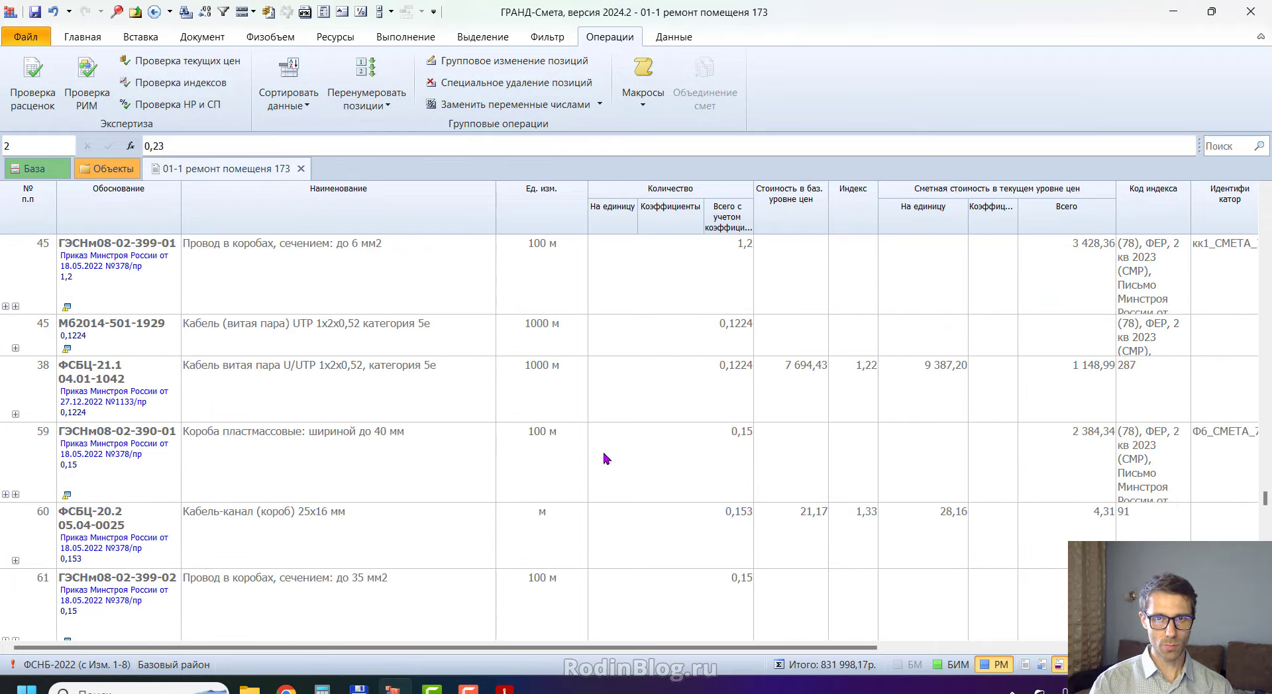
pyautogui.scroll(5, 605, 457)
# Close the estimate "01-1 ремонт помещеня 173", saving its changes.
pyautogui.click(302, 168)
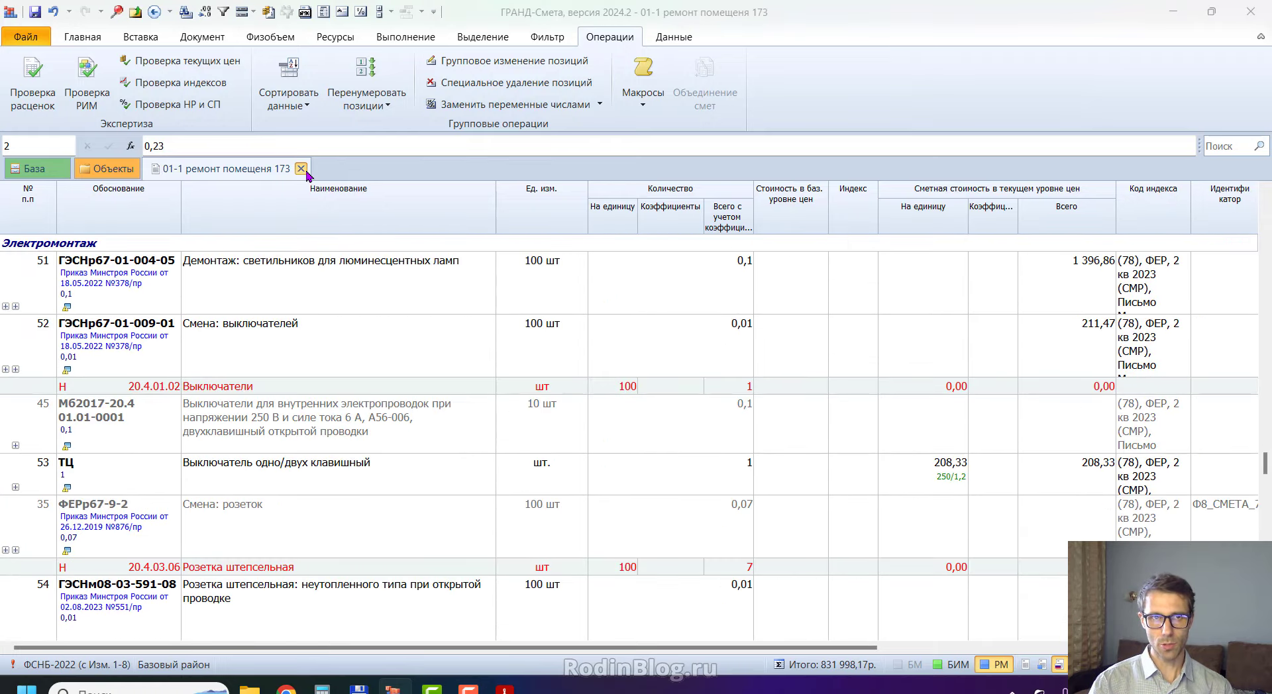
pyautogui.click(565, 375)
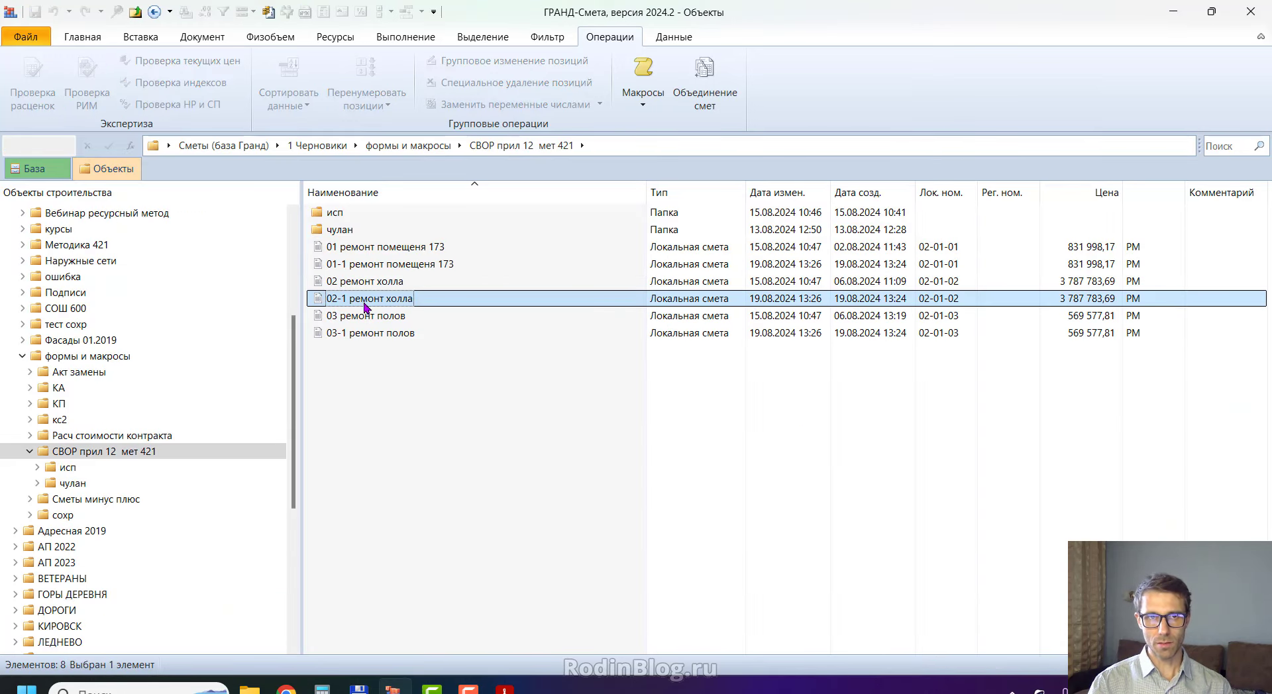
pyautogui.click(371, 265)
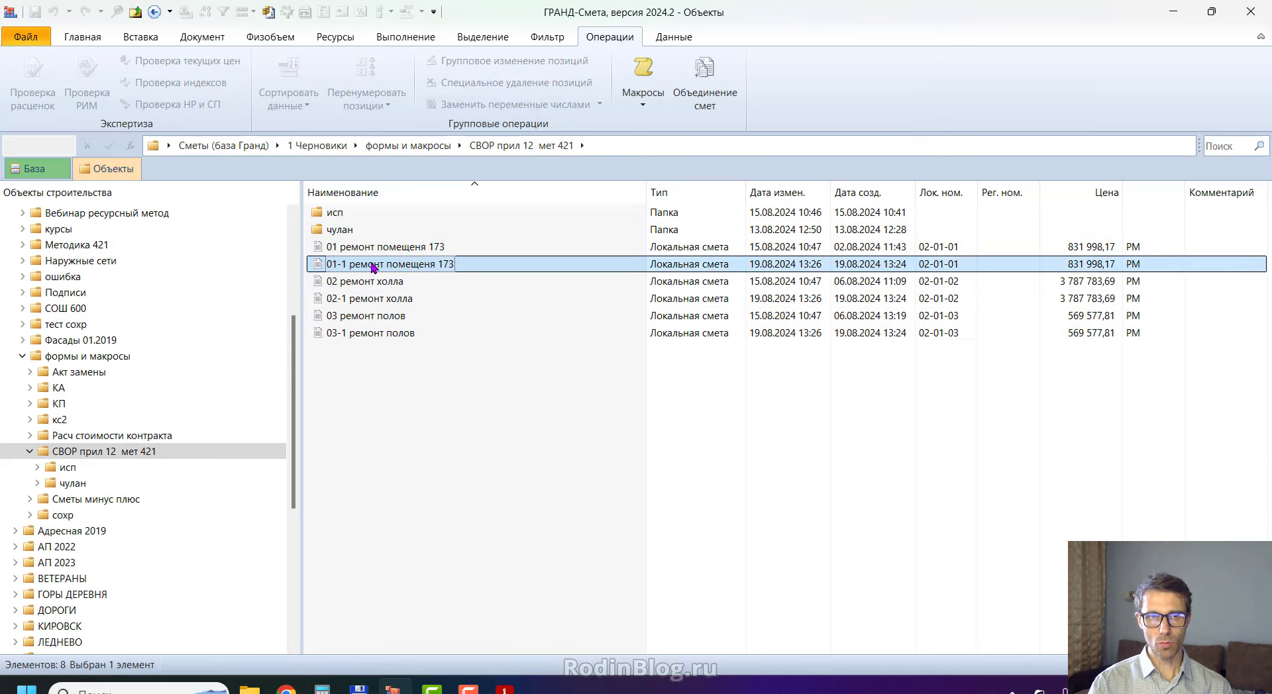
# Open the copied estimate "02-1 ремонт холла" and check the volume notes in its first floor positions.
pyautogui.click(360, 298)
pyautogui.click(337, 331)
pyautogui.doubleClick(355, 298)
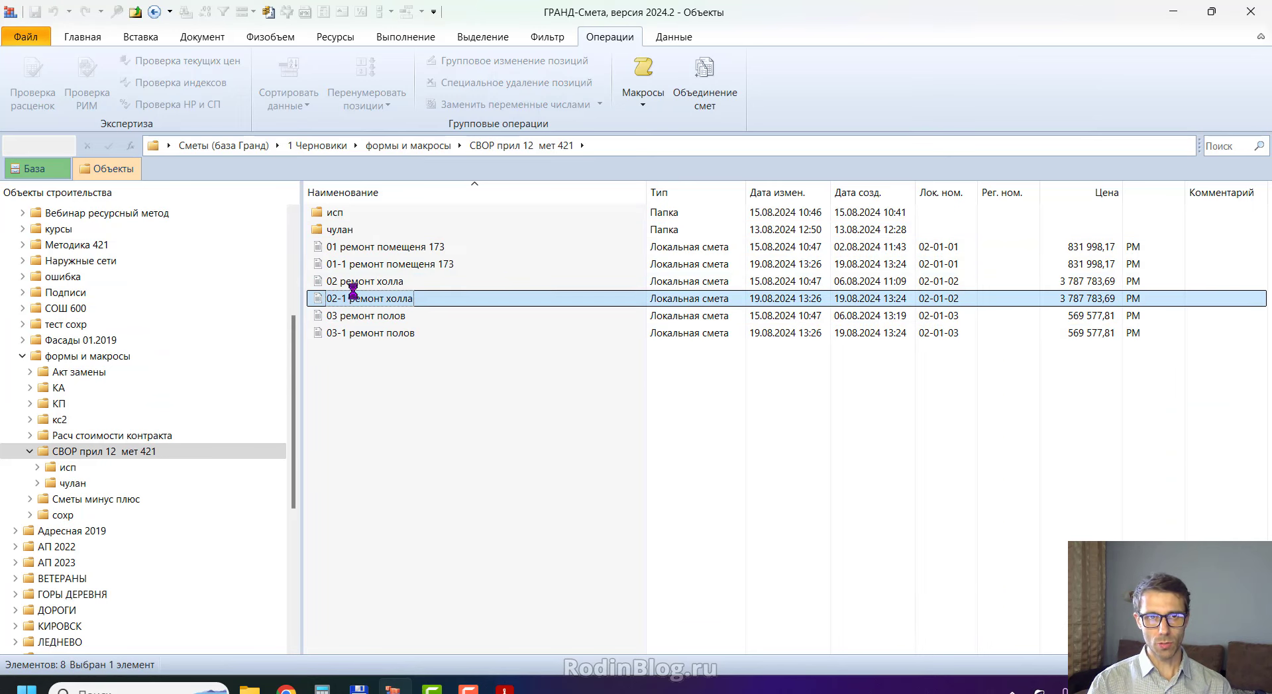
pyautogui.click(178, 368)
pyautogui.click(175, 455)
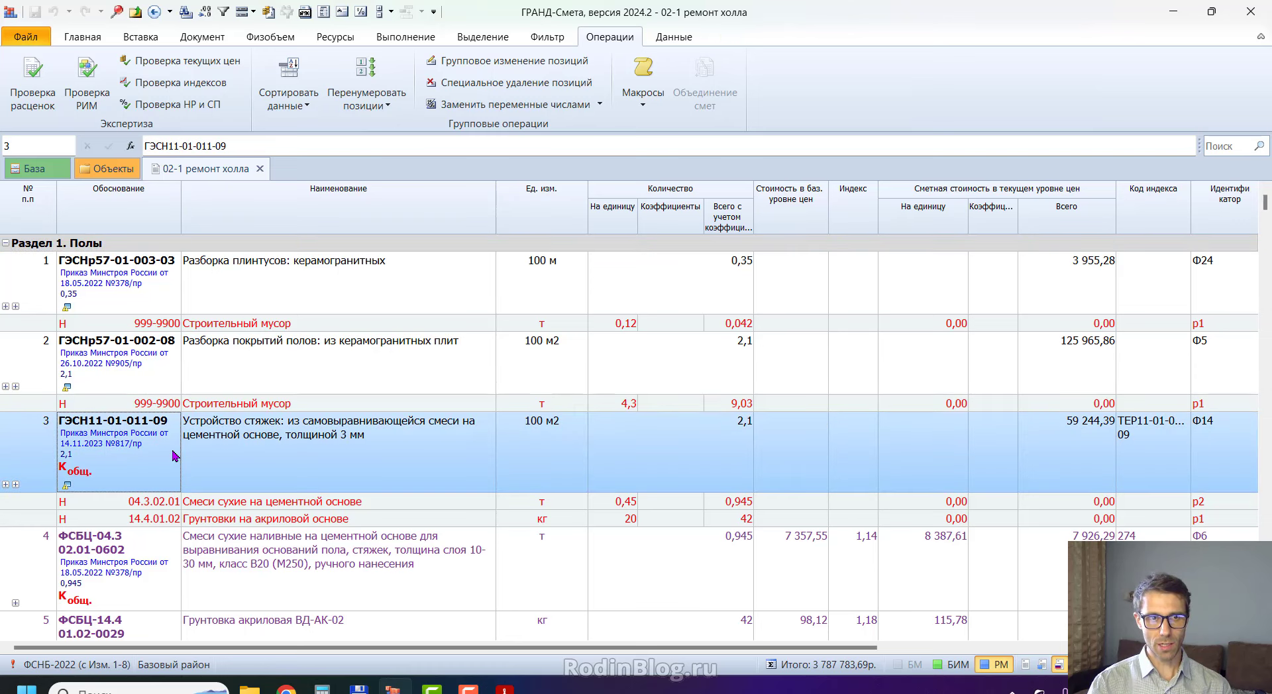
# Close "02-1 ремонт холла", open the copied estimate "03-1 ремонт полов" to check its volume notes, and close it.
pyautogui.click(260, 168)
pyautogui.doubleClick(355, 331)
pyautogui.click(131, 376)
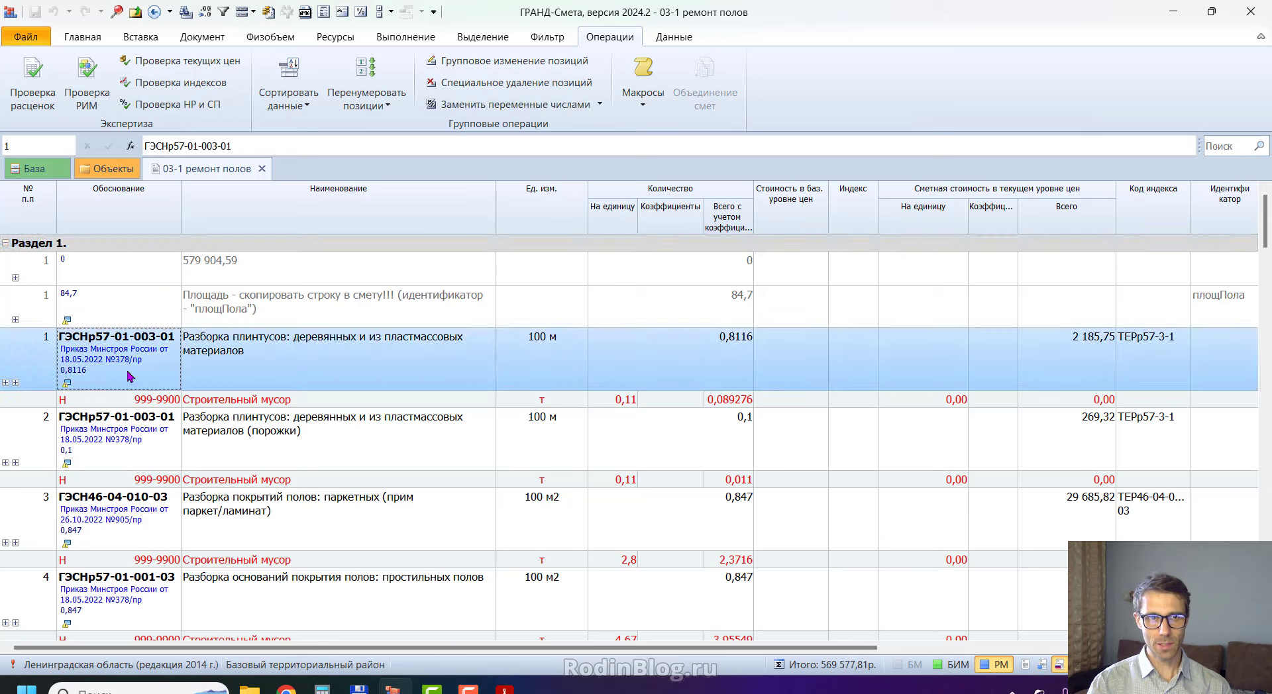
pyautogui.click(262, 169)
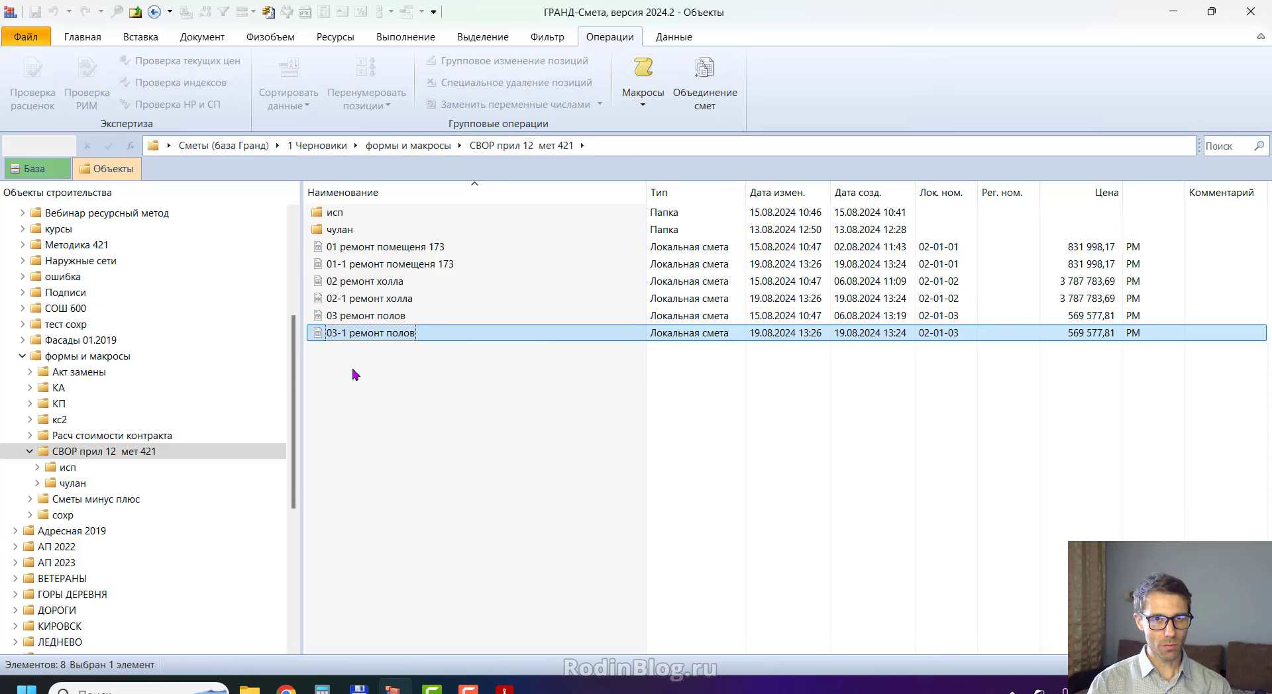
# Switch to the browser article and read its rules for excluded, added, changed and unchanged volumes in the copied estimates.
pyautogui.hotkey('alt', 'Tab')
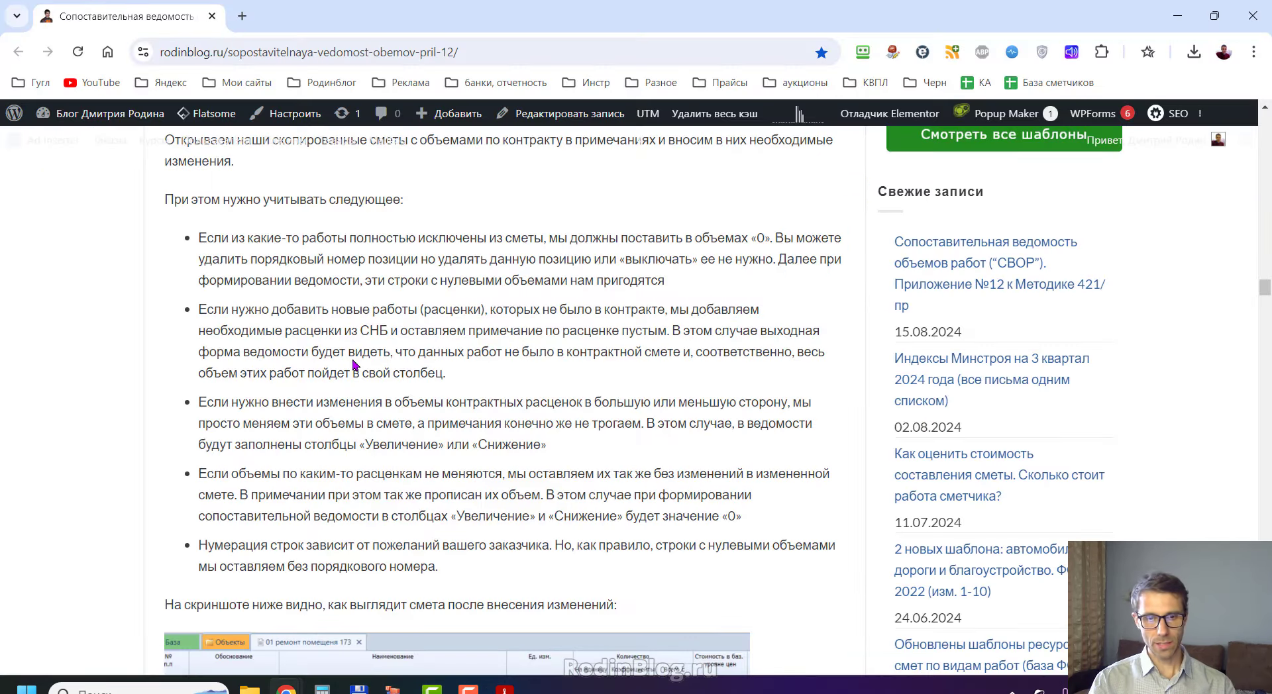
pyautogui.scroll(1, 264, 364)
pyautogui.scroll(-1, 258, 366)
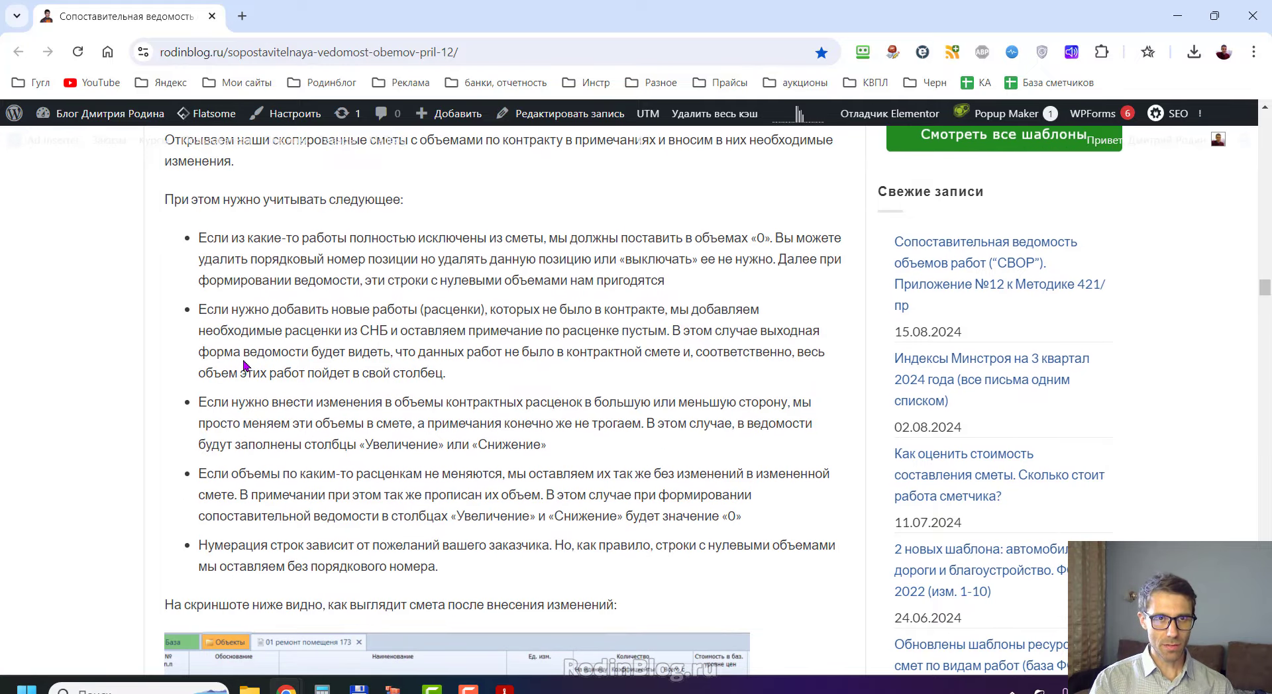
pyautogui.scroll(1, 251, 366)
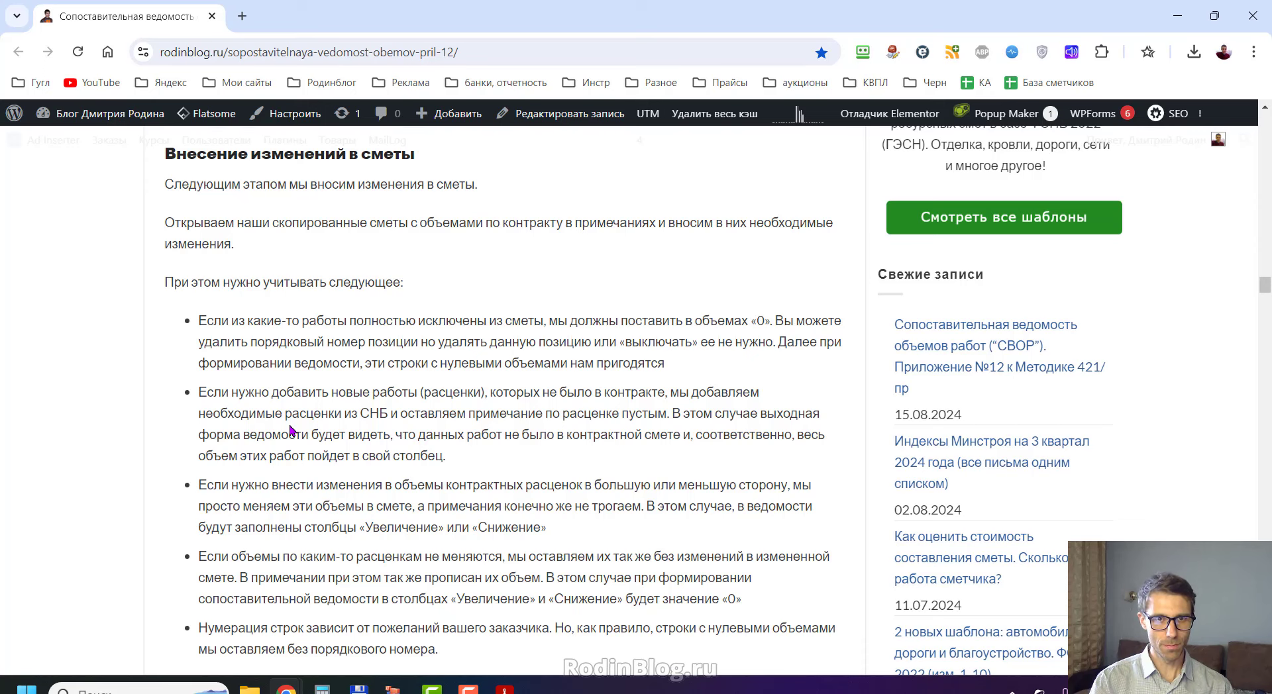
pyautogui.scroll(-1, 295, 444)
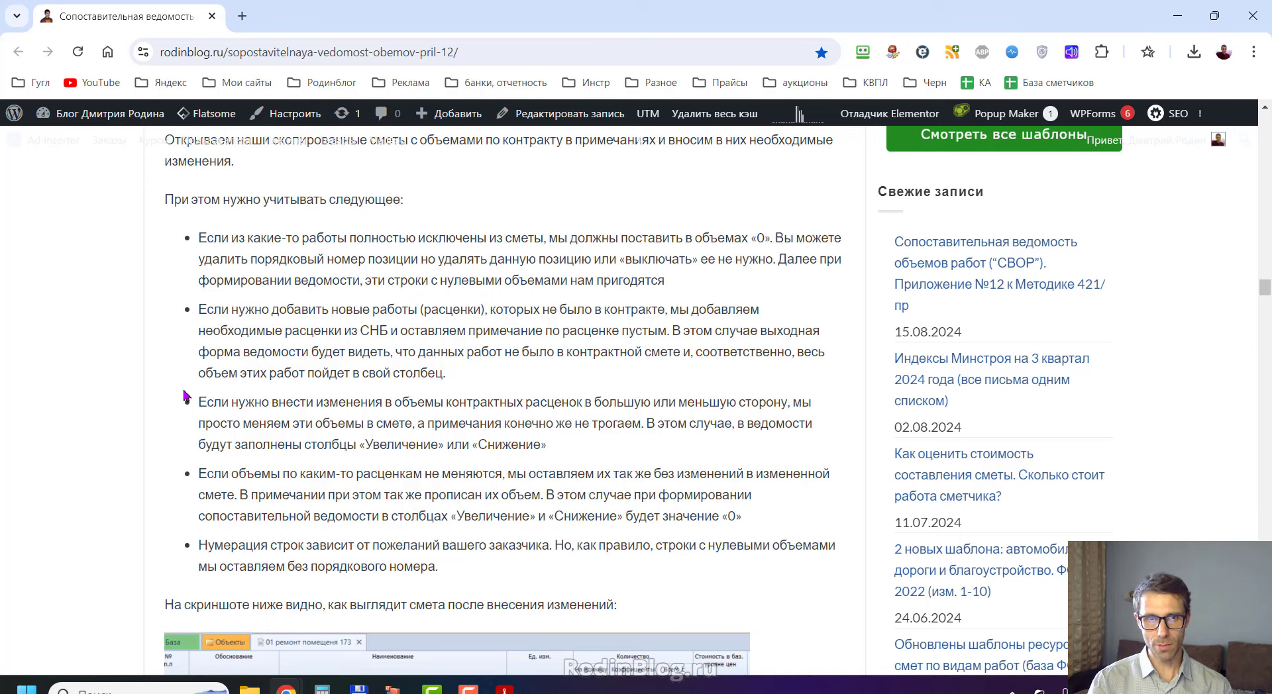
pyautogui.scroll(-1, 186, 397)
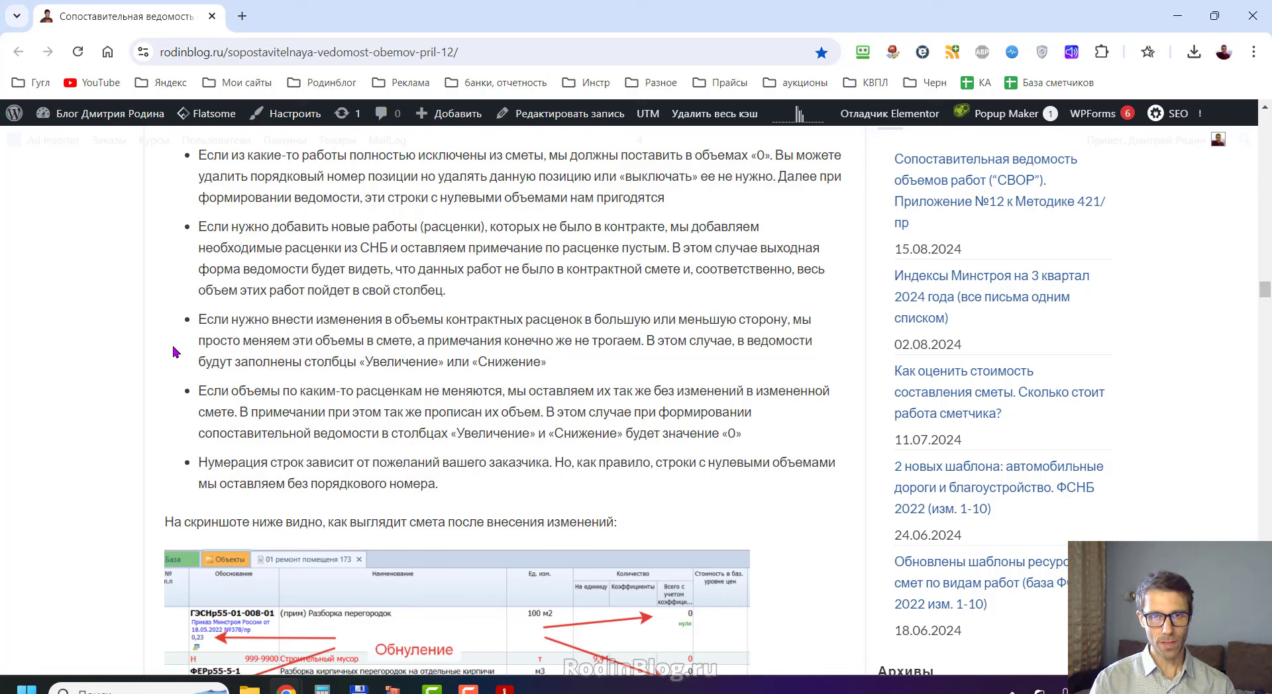
pyautogui.moveTo(368, 362); pyautogui.dragTo(536, 363)
pyautogui.click(329, 376)
pyautogui.scroll(-1, 314, 368)
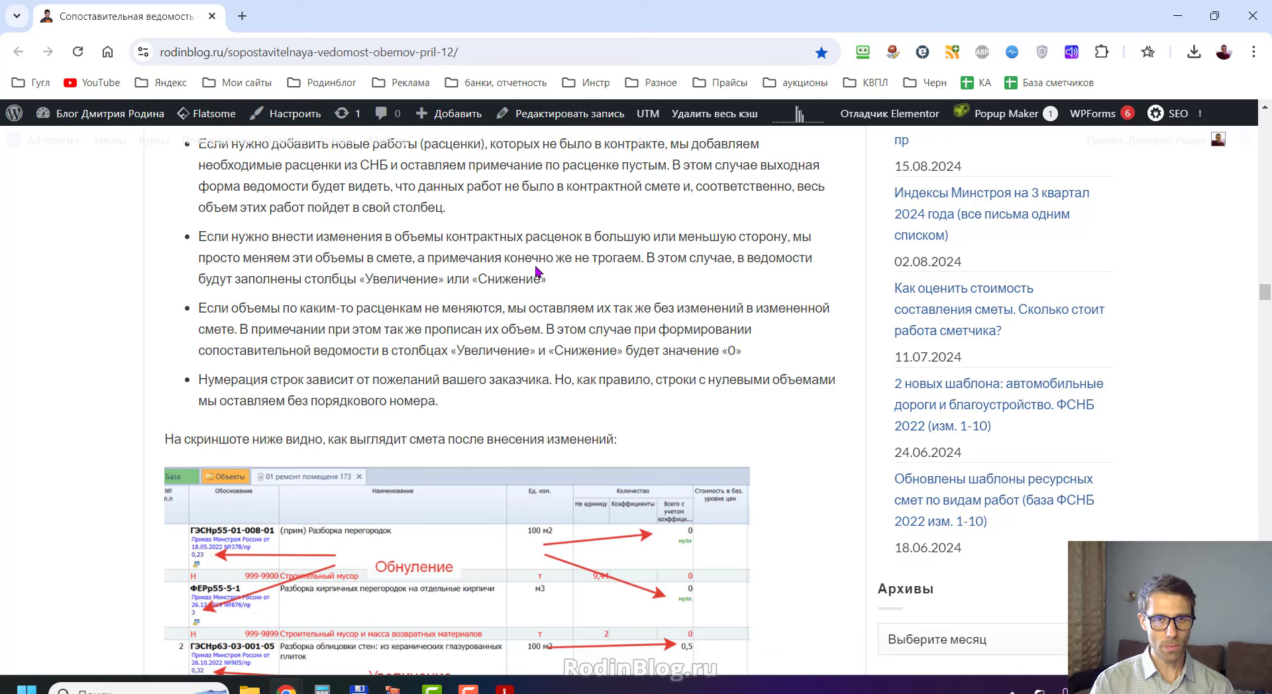
# Switch to ГРАНД-Смета and open the estimate "01-1 ремонт помещеня 173" in the folder "исп" at its "Стены" section.
pyautogui.click(392, 688)
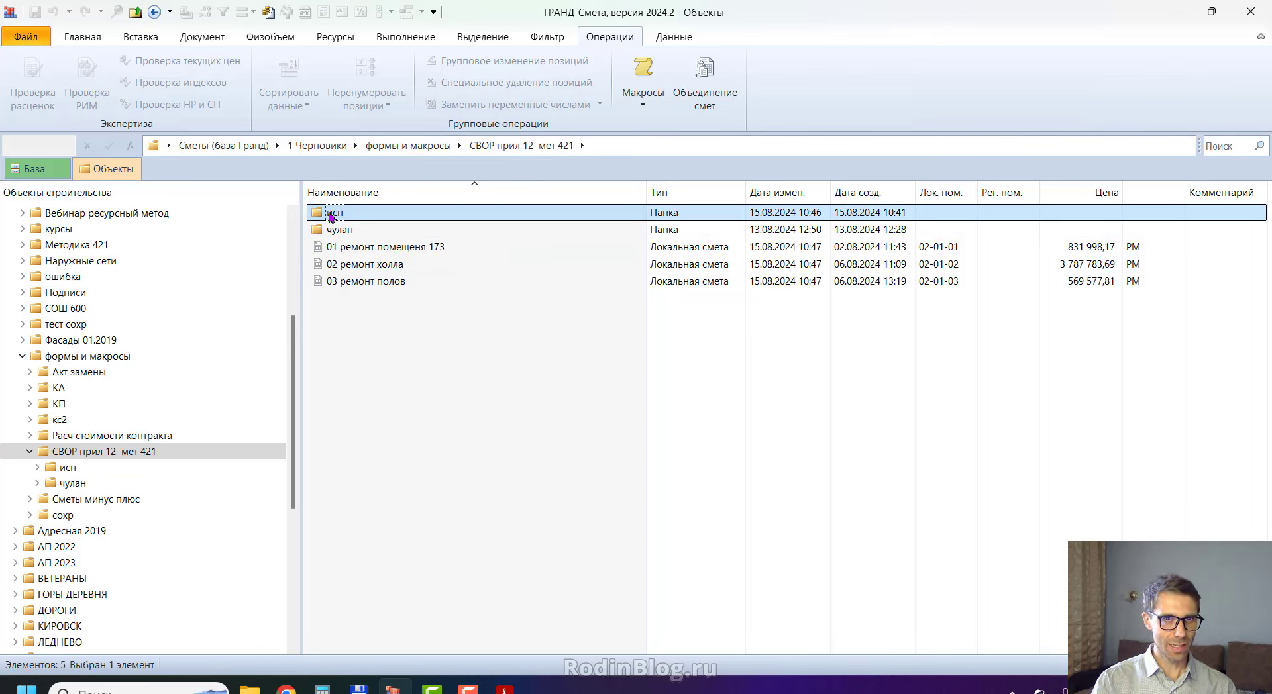
pyautogui.doubleClick(330, 213)
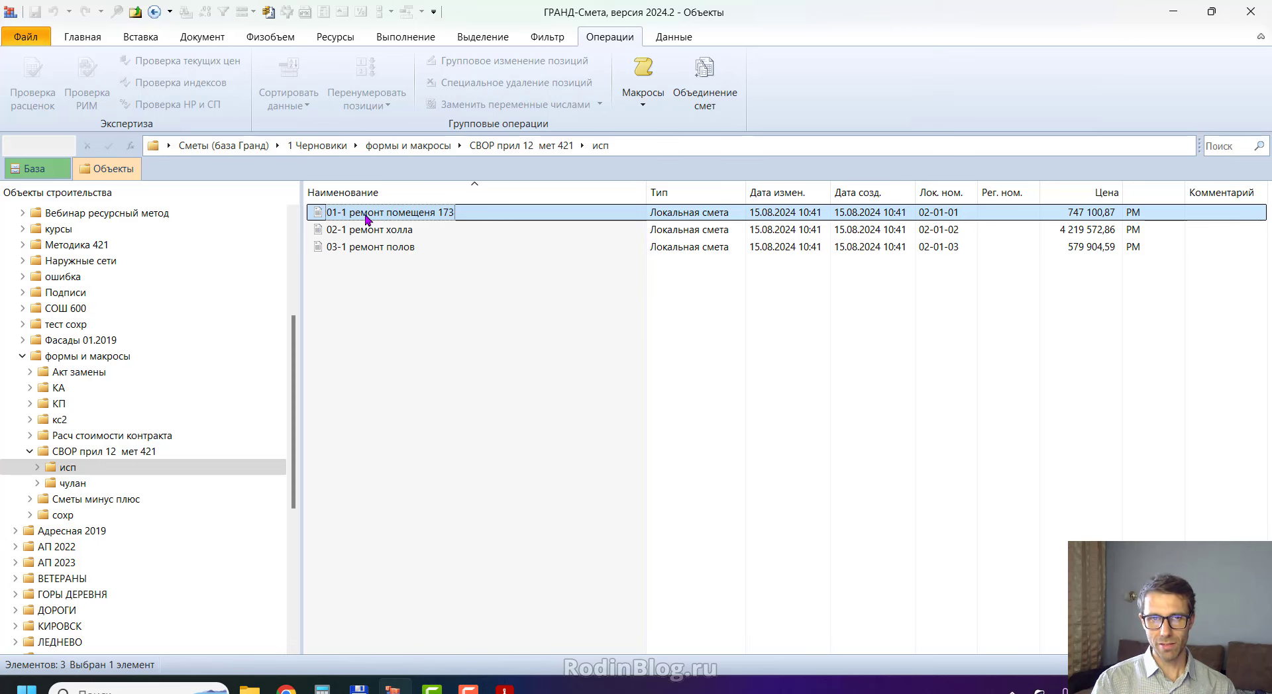
pyautogui.doubleClick(366, 218)
pyautogui.scroll(-2, 352, 357)
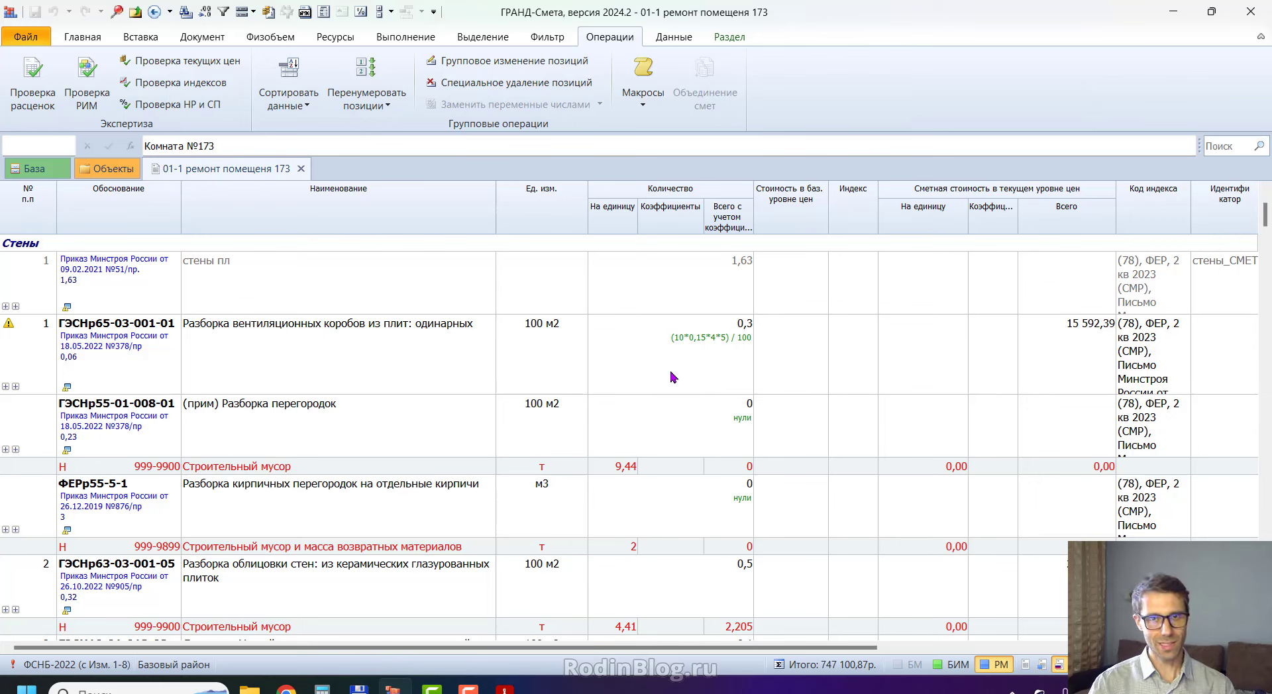
# Compare the original volume in the note with the quantity of position 1, "Разборка вентиляционных коробов из плит: одинарных".
pyautogui.click(673, 377)
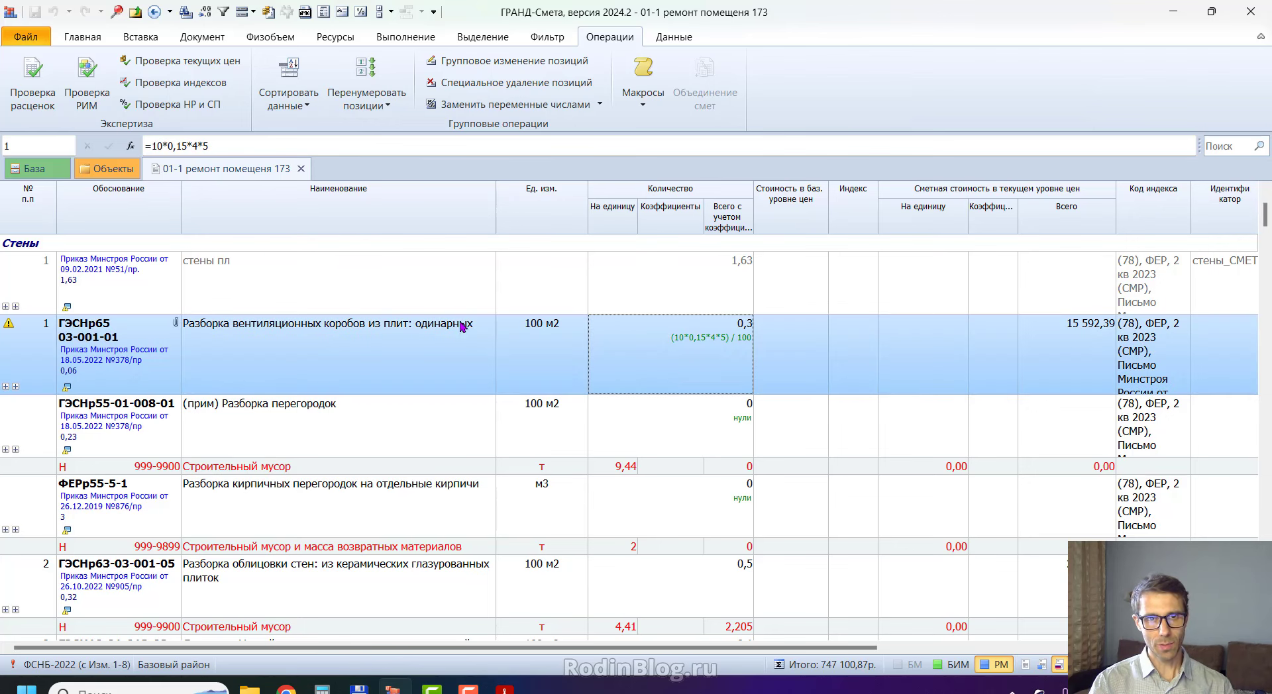
pyautogui.moveTo(692, 303)
pyautogui.mouseDown()
pyautogui.moveTo(676, 367)
pyautogui.moveTo(785, 310)
pyautogui.moveTo(696, 306)
pyautogui.mouseUp()
pyautogui.moveTo(100, 361)
pyautogui.mouseDown()
pyautogui.moveTo(37, 363)
pyautogui.moveTo(104, 384)
pyautogui.moveTo(102, 361)
pyautogui.mouseUp()
pyautogui.moveTo(193, 336); pyautogui.dragTo(417, 341)
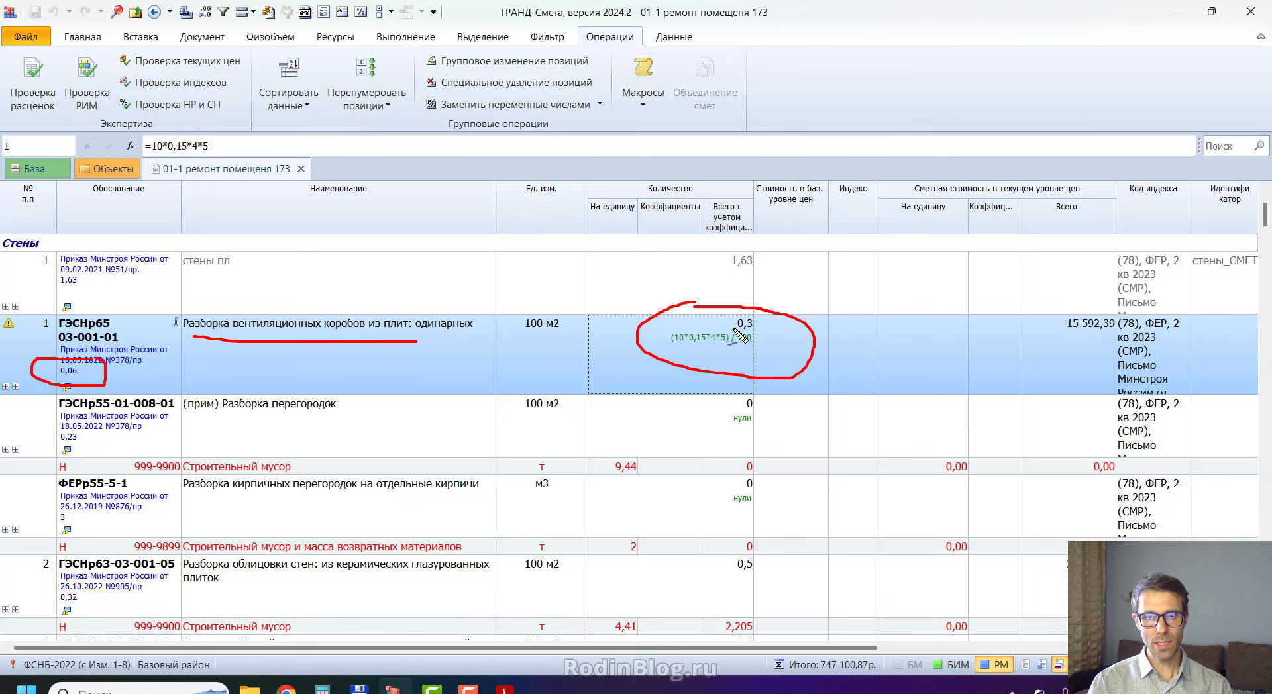
# Compare the notes with the quantities of the two unnumbered partition dismantling positions, ГЭСНр55-01-008-01 and ФЕРр55-5-1.
pyautogui.moveTo(45, 442); pyautogui.dragTo(102, 439)
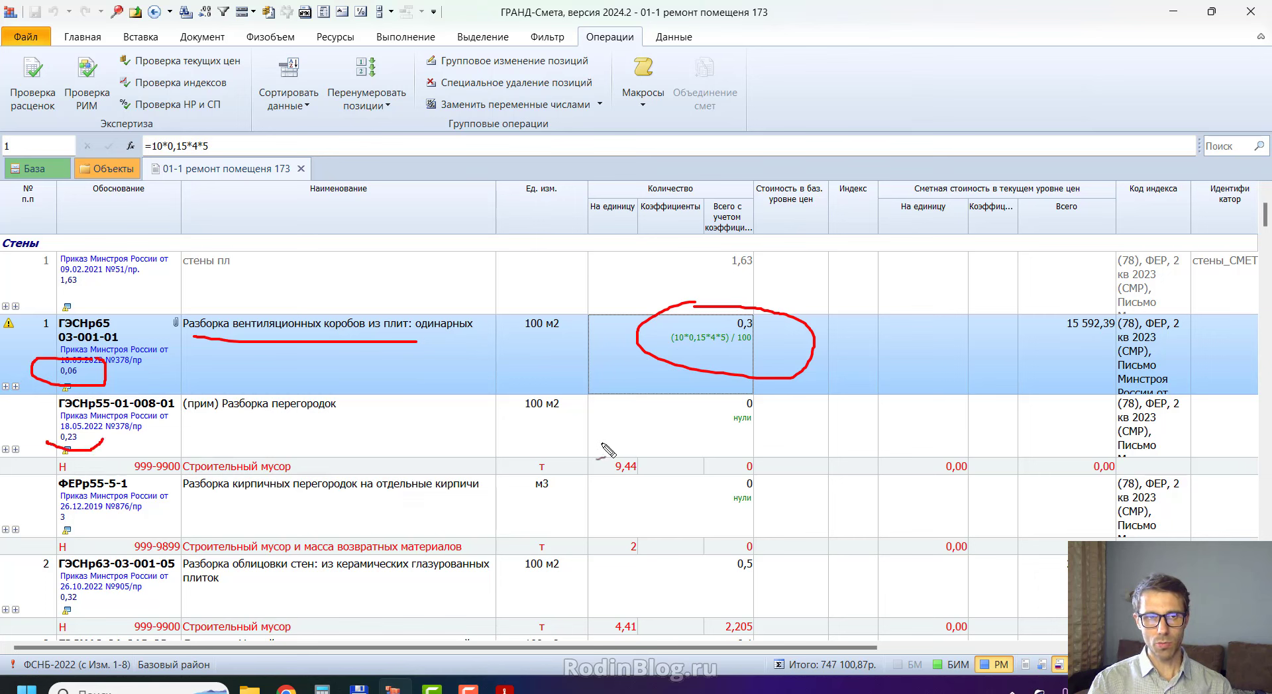
pyautogui.moveTo(705, 415); pyautogui.dragTo(775, 412)
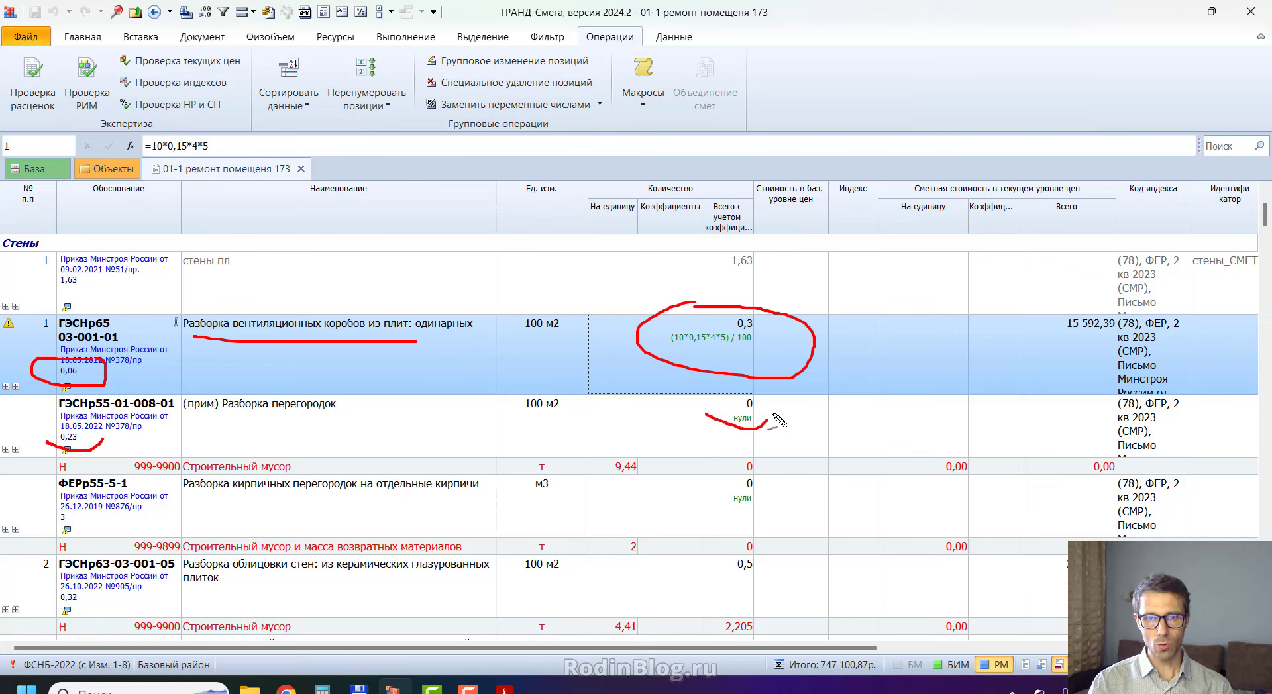
pyautogui.moveTo(666, 491)
pyautogui.mouseDown()
pyautogui.moveTo(685, 510)
pyautogui.moveTo(762, 497)
pyautogui.mouseUp()
pyautogui.moveTo(34, 520); pyautogui.dragTo(91, 523)
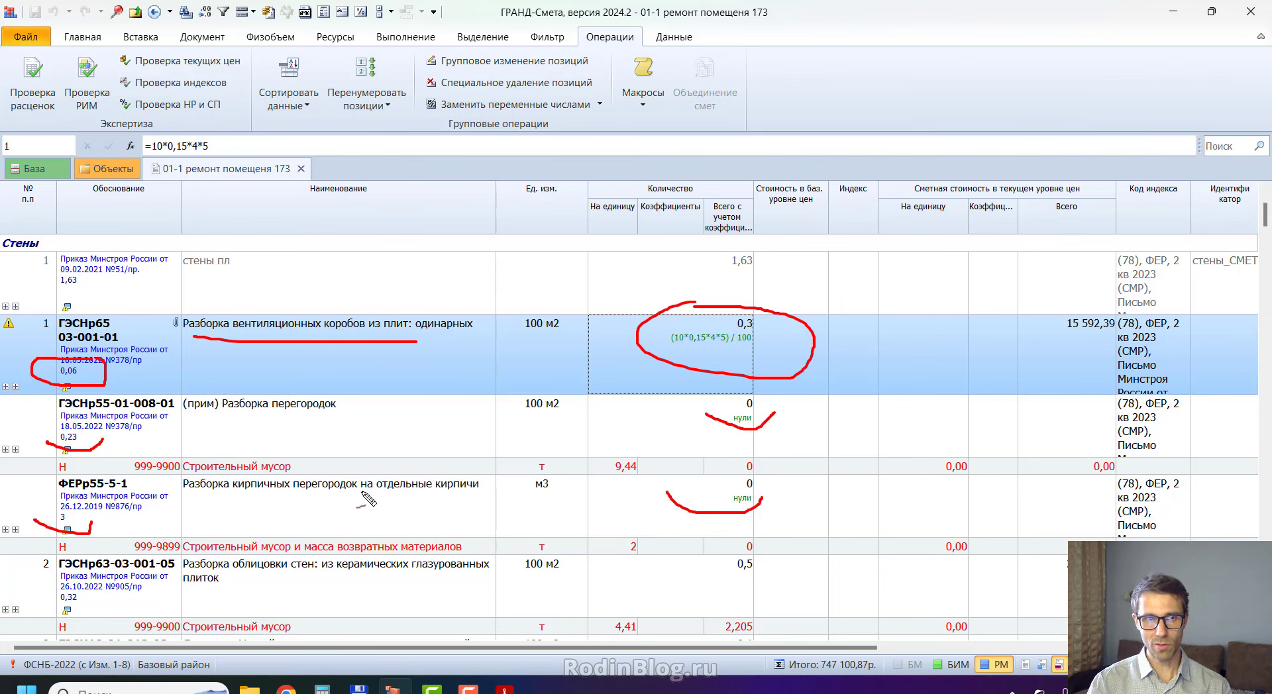
pyautogui.press('Escape')
# Compare the note with the quantity of position 2, the dismantling of glazed ceramic wall tiling.
pyautogui.click(263, 573)
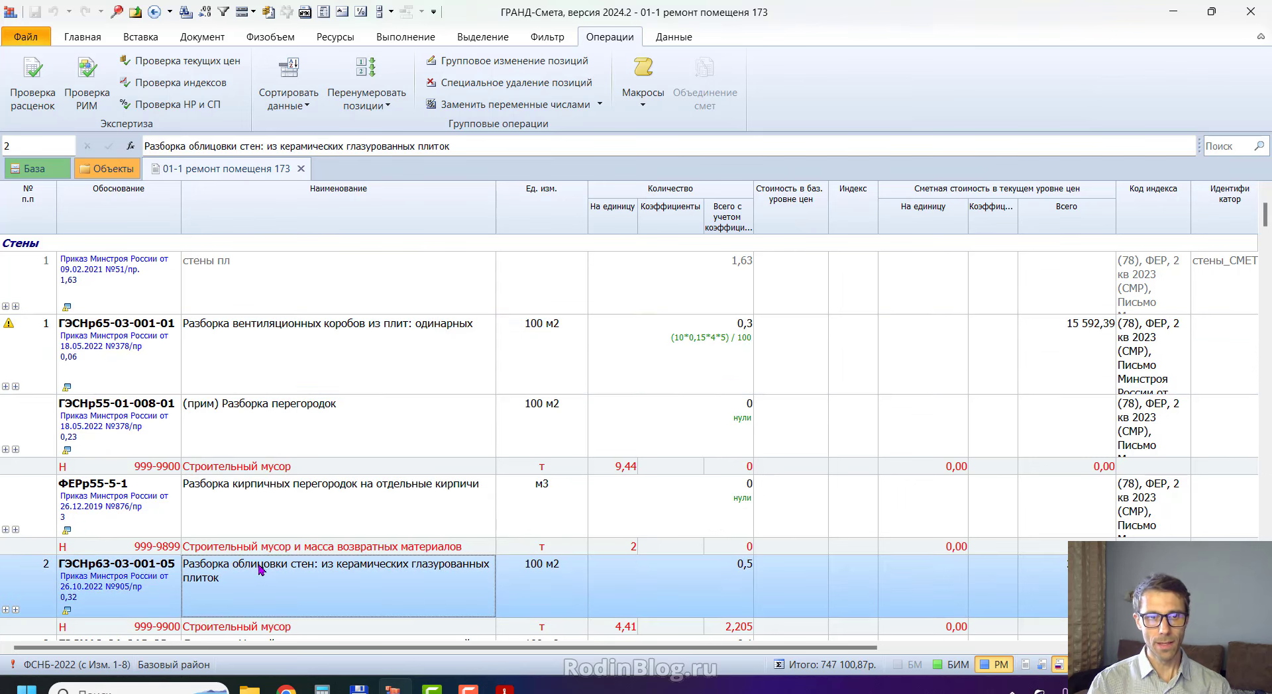
pyautogui.scroll(-3, 262, 560)
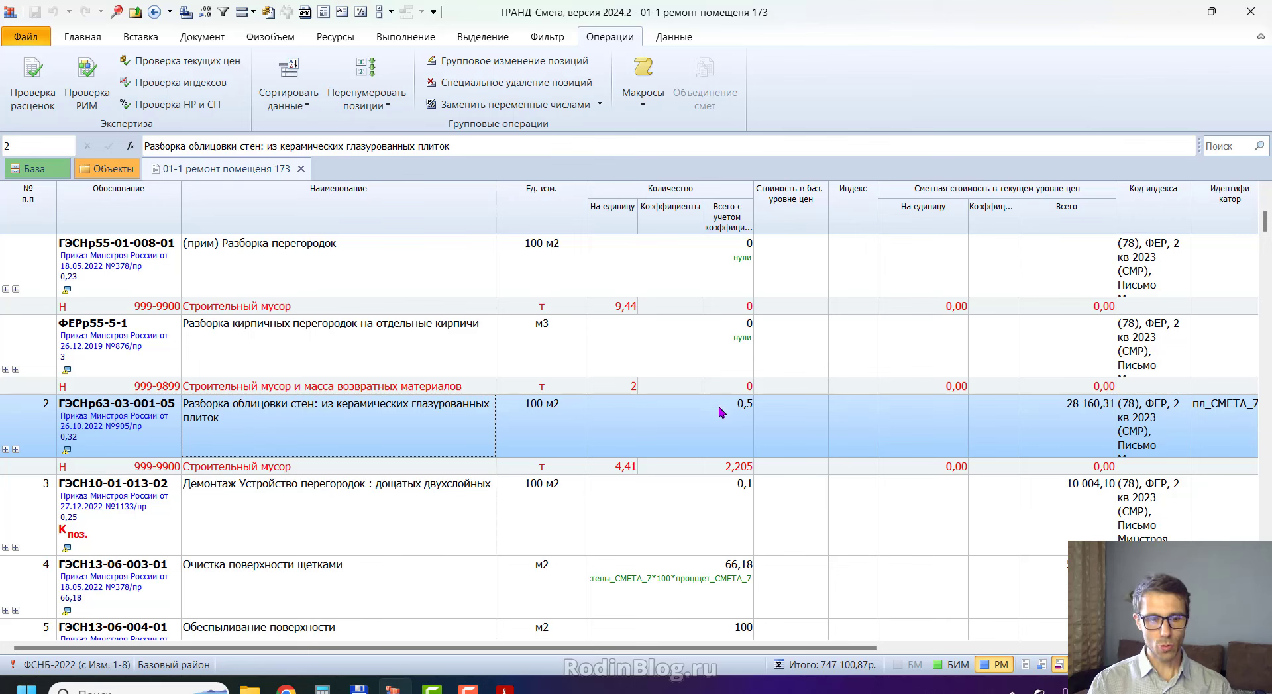
pyautogui.moveTo(43, 442)
pyautogui.mouseDown()
pyautogui.moveTo(66, 455)
pyautogui.moveTo(98, 440)
pyautogui.mouseUp()
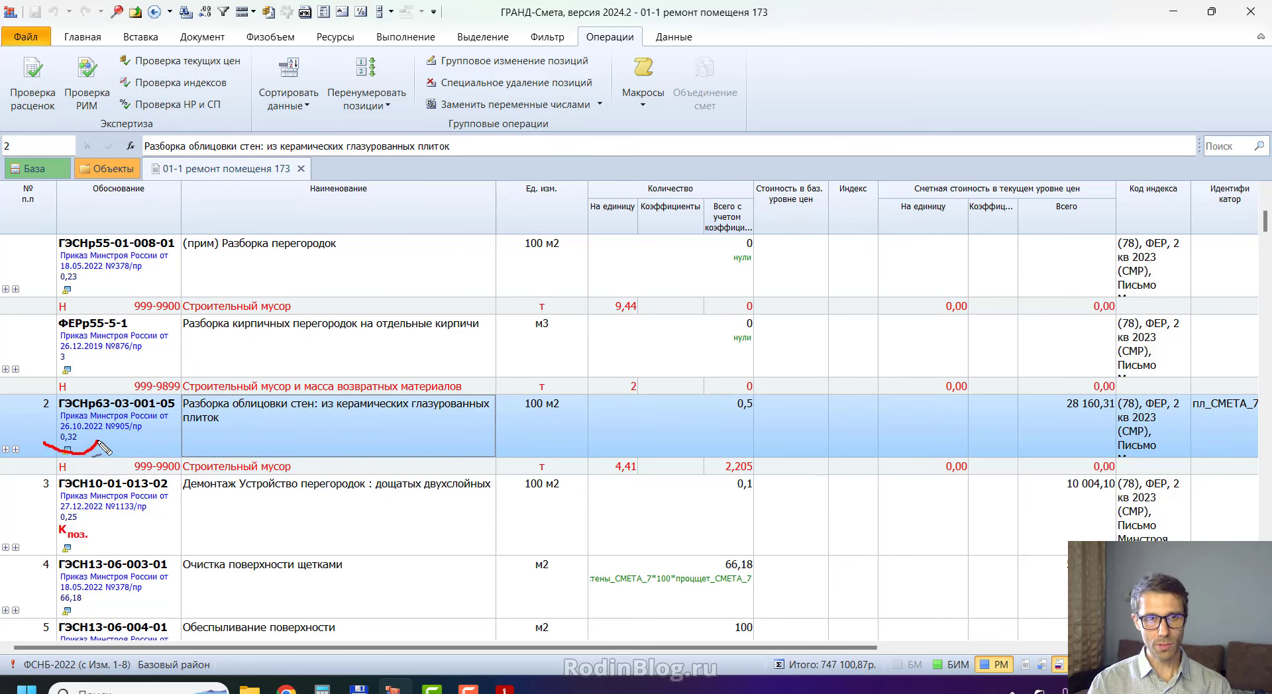
pyautogui.moveTo(730, 420); pyautogui.dragTo(758, 424)
pyautogui.press('Escape')
# Compare the note with the quantity of position 4, "Очистка поверхности щетками".
pyautogui.click(459, 530)
pyautogui.scroll(-3, 430, 530)
pyautogui.click(334, 464)
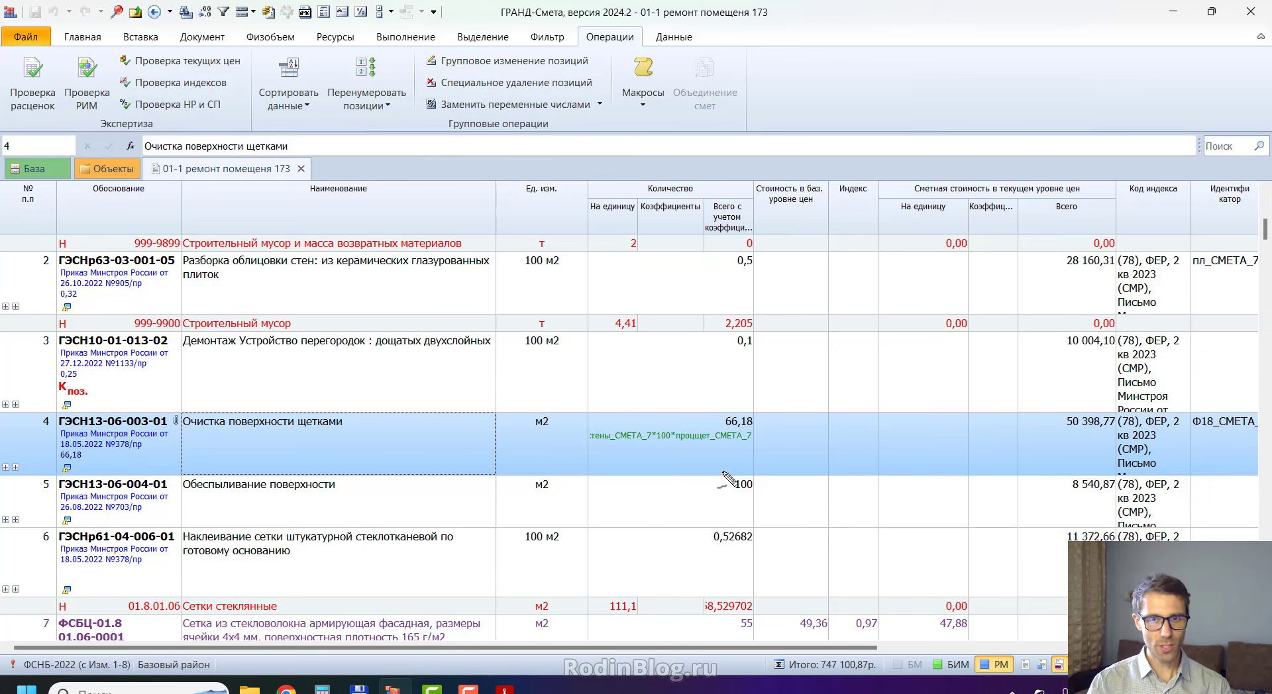
pyautogui.moveTo(704, 421); pyautogui.dragTo(773, 419)
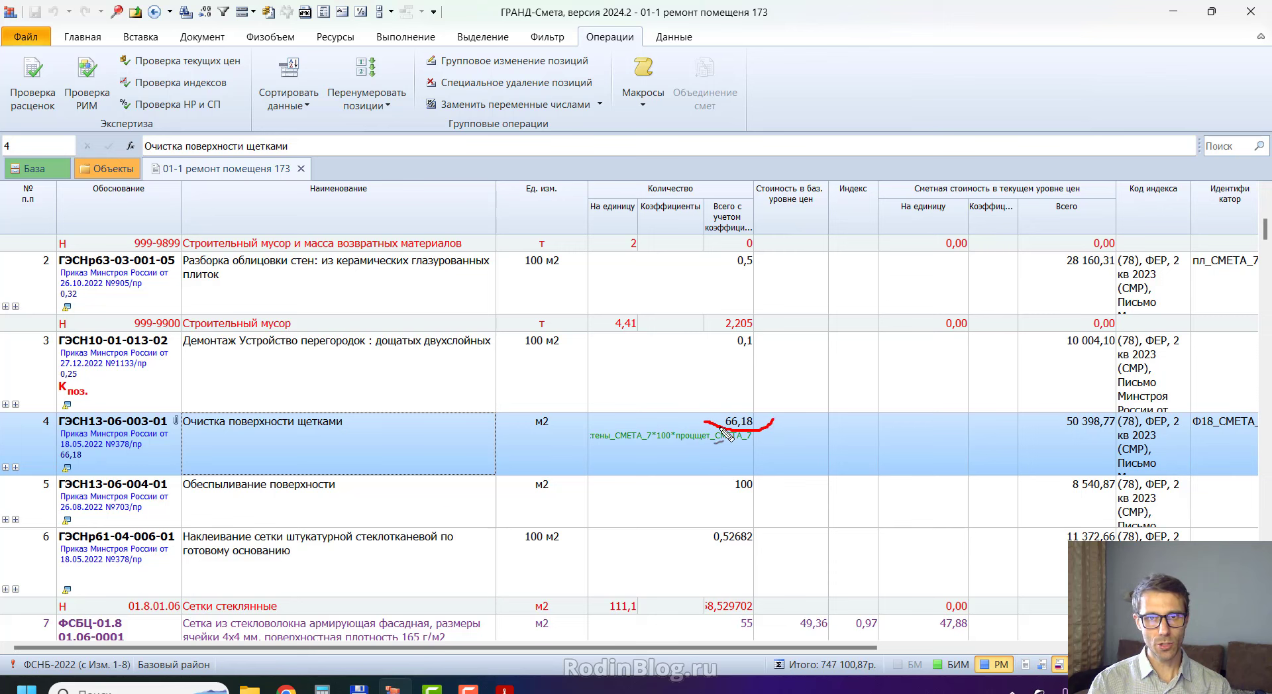
pyautogui.moveTo(45, 458)
pyautogui.mouseDown()
pyautogui.moveTo(105, 467)
pyautogui.moveTo(108, 451)
pyautogui.mouseUp()
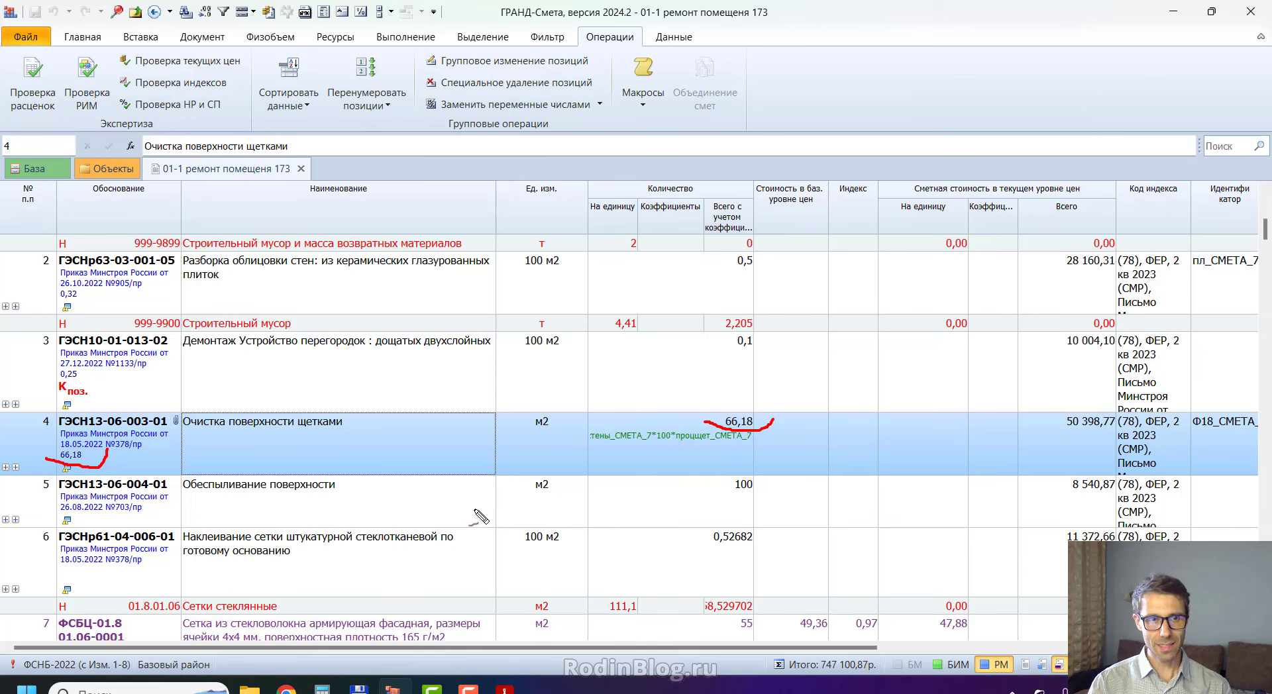
# Examine position 5, "Обеспыливание поверхности", for an original-volume note under its code and check its quantity.
pyautogui.moveTo(79, 507)
pyautogui.mouseDown()
pyautogui.moveTo(45, 526)
pyautogui.moveTo(151, 530)
pyautogui.moveTo(109, 500)
pyautogui.moveTo(77, 508)
pyautogui.mouseUp()
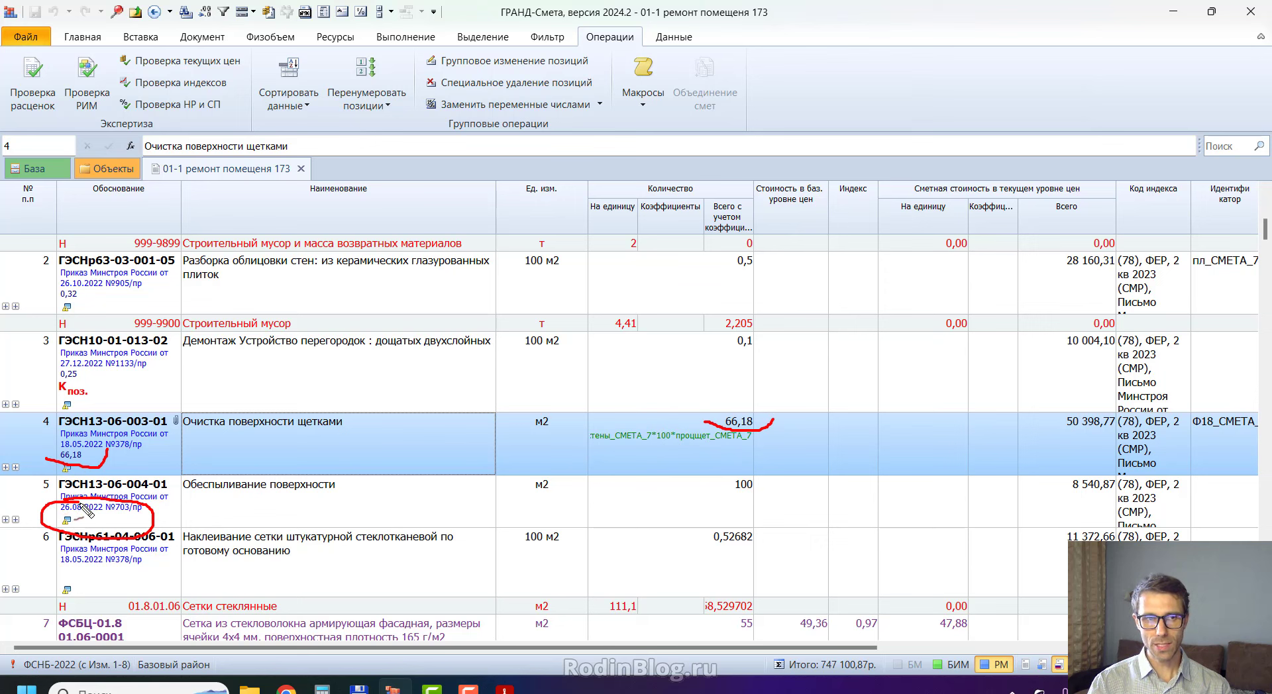
pyautogui.moveTo(762, 472)
pyautogui.mouseDown()
pyautogui.moveTo(736, 469)
pyautogui.moveTo(686, 504)
pyautogui.moveTo(767, 500)
pyautogui.moveTo(758, 472)
pyautogui.mouseUp()
pyautogui.press('Escape')
pyautogui.click(579, 533)
pyautogui.click(212, 510)
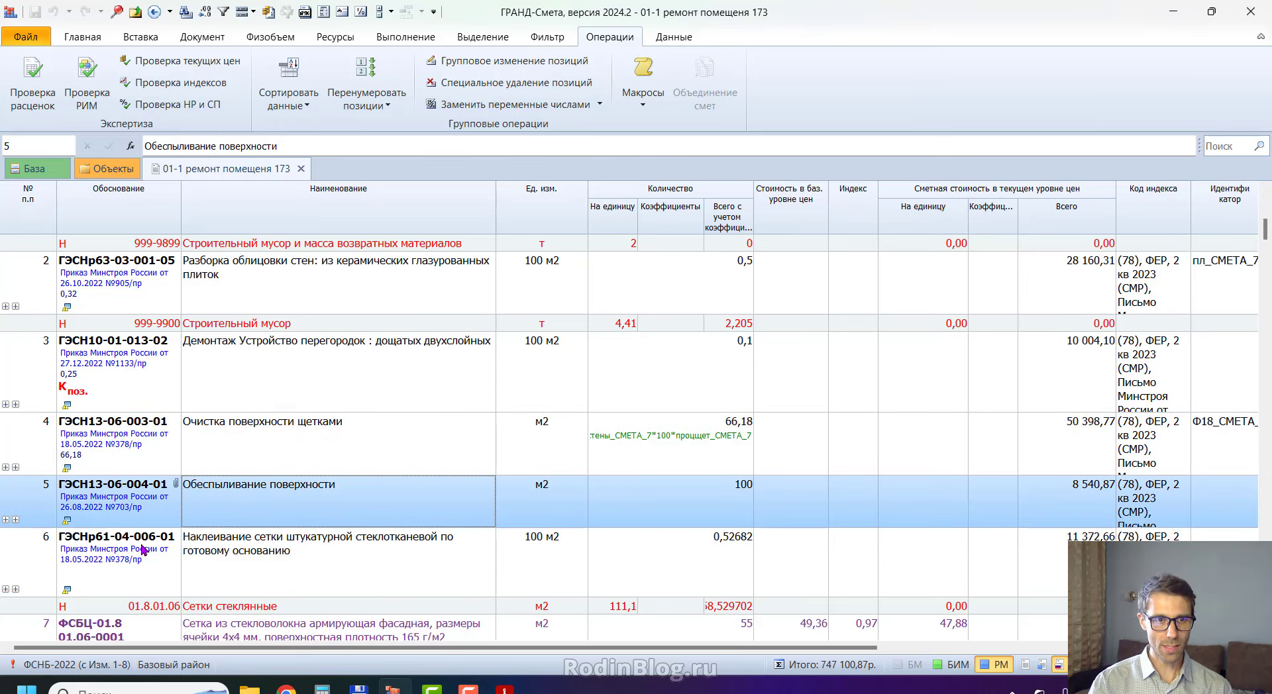
pyautogui.moveTo(121, 526)
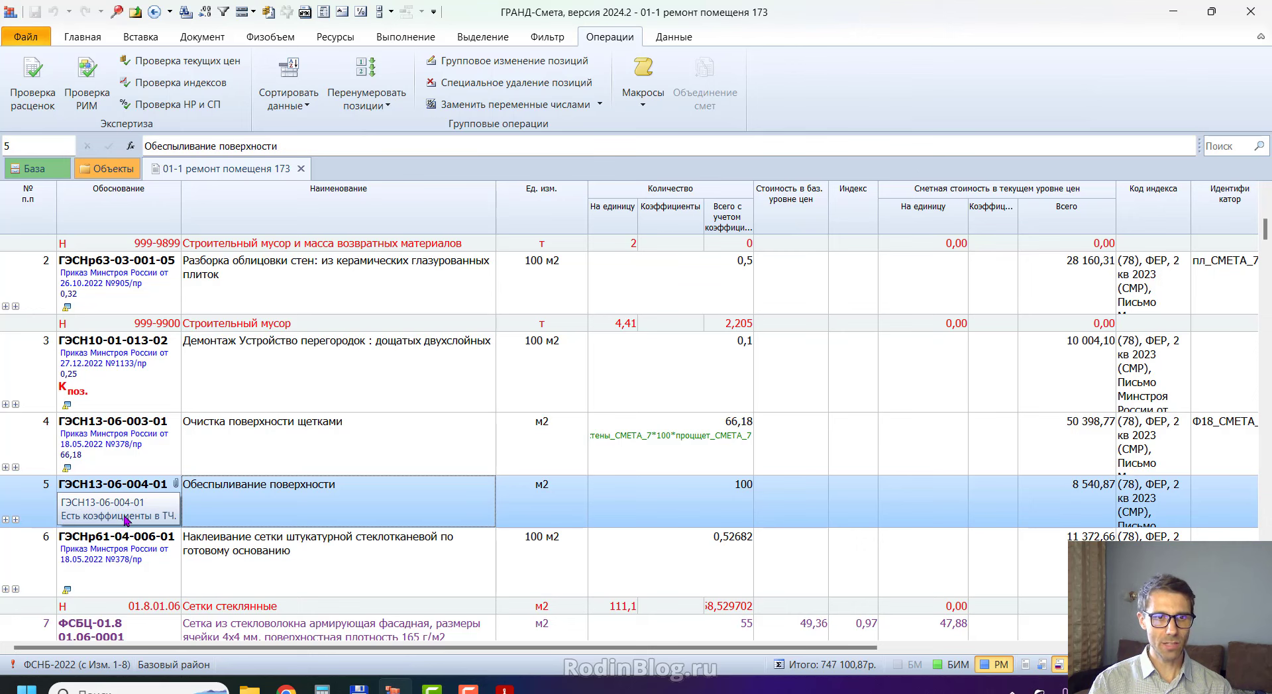
# View the note field in the additional information of position 4, "Очистка поверхности щетками", and close the dialog.
pyautogui.click(221, 443)
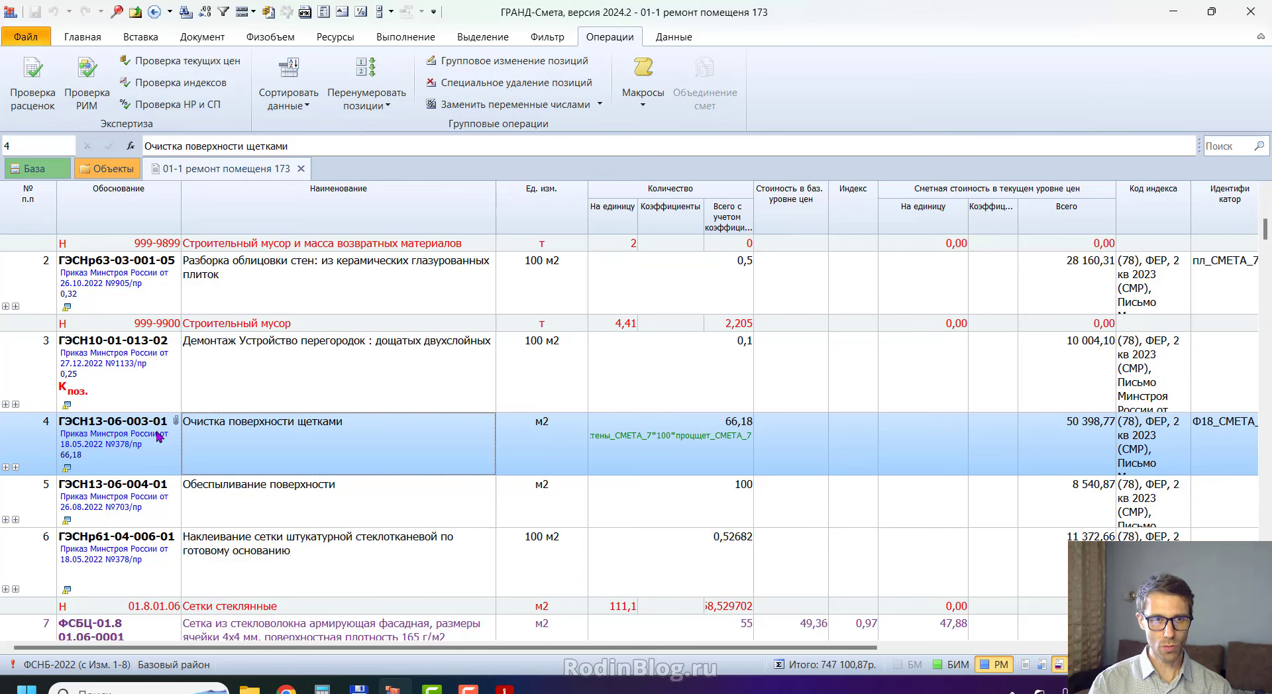
pyautogui.doubleClick(213, 433)
pyautogui.moveTo(460, 137); pyautogui.dragTo(513, 136)
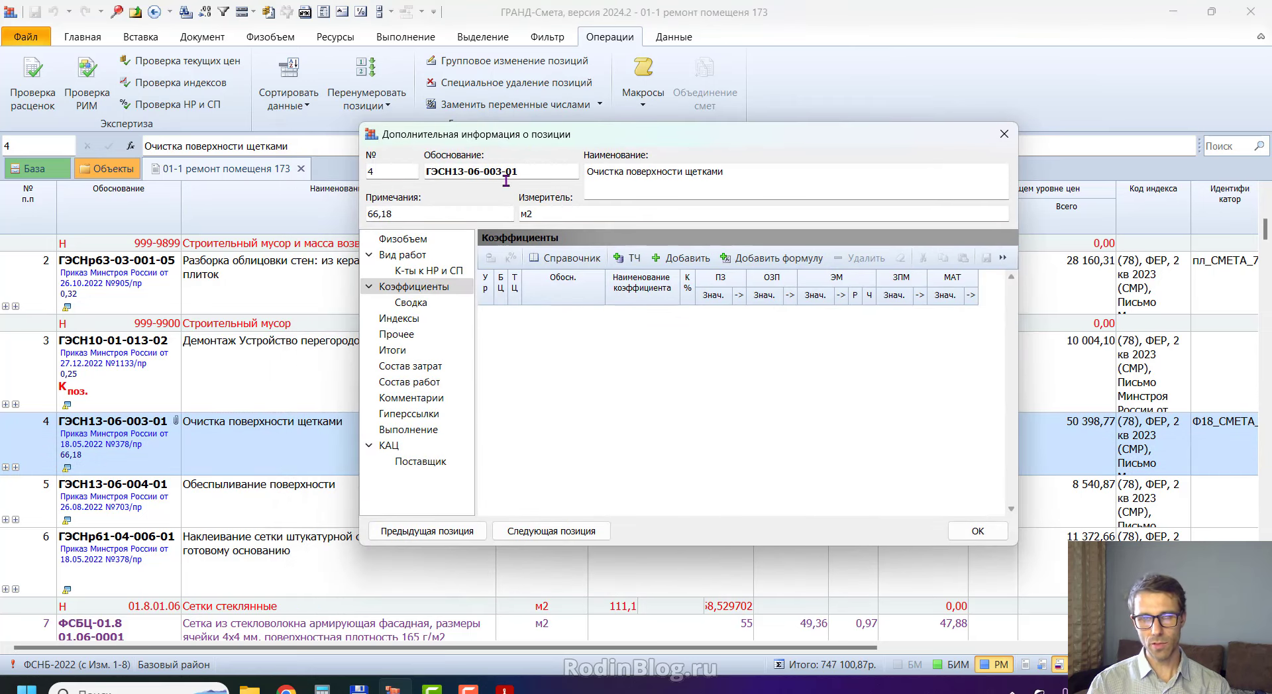
pyautogui.click(412, 285)
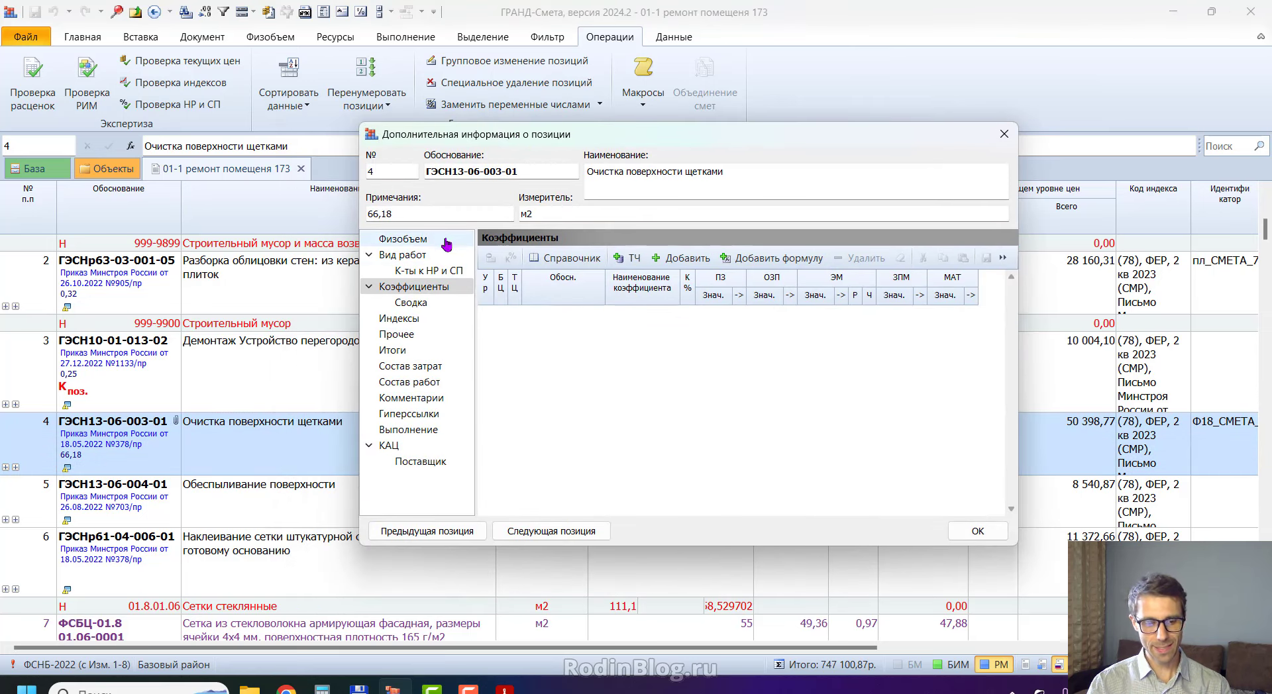
pyautogui.moveTo(430, 206)
pyautogui.mouseDown()
pyautogui.moveTo(389, 199)
pyautogui.moveTo(377, 244)
pyautogui.moveTo(460, 228)
pyautogui.moveTo(424, 198)
pyautogui.mouseUp()
pyautogui.press('Escape')
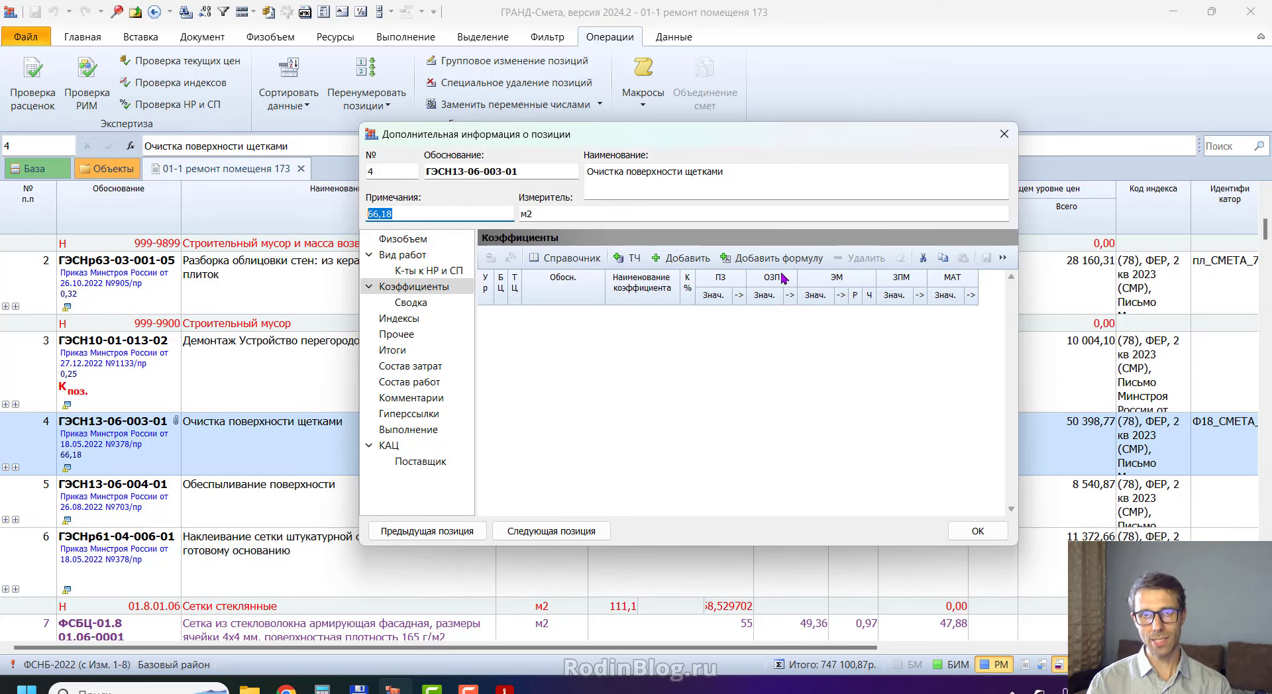
pyautogui.click(983, 533)
pyautogui.click(387, 485)
pyautogui.click(323, 457)
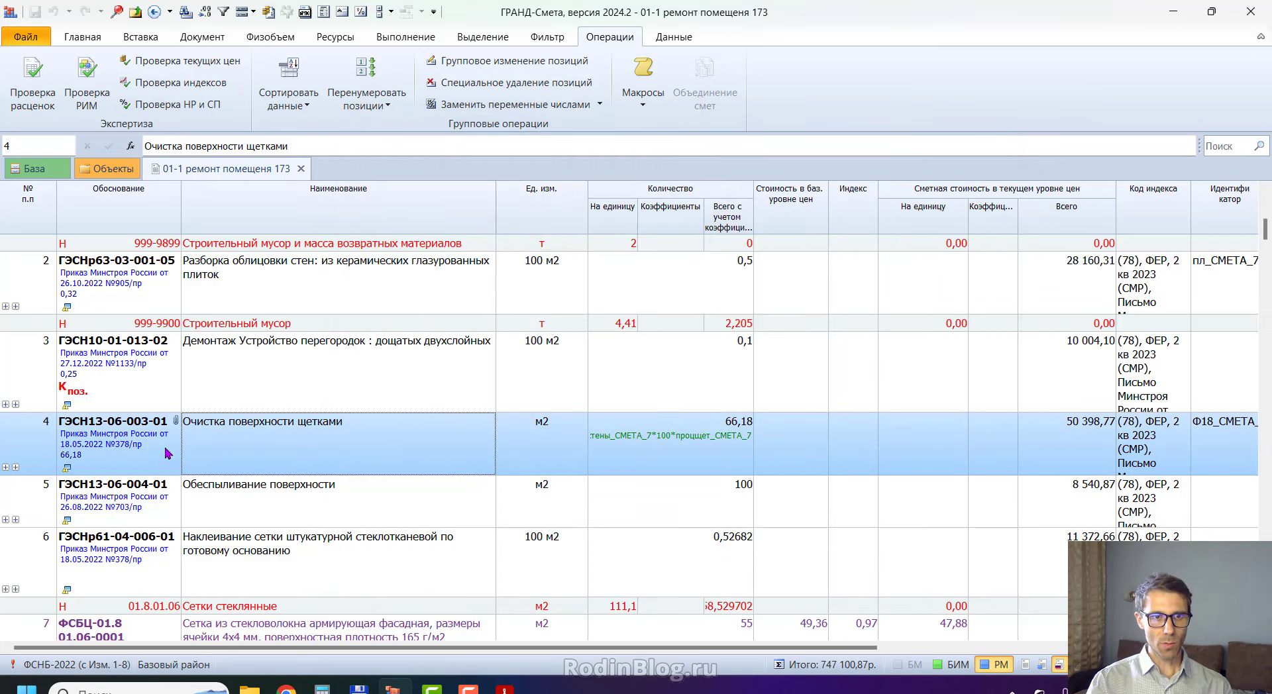
# Duplicate position 4, "Очистка поверхности щетками", directly below itself and check the note of the copy.
pyautogui.click(238, 501)
pyautogui.click(243, 442)
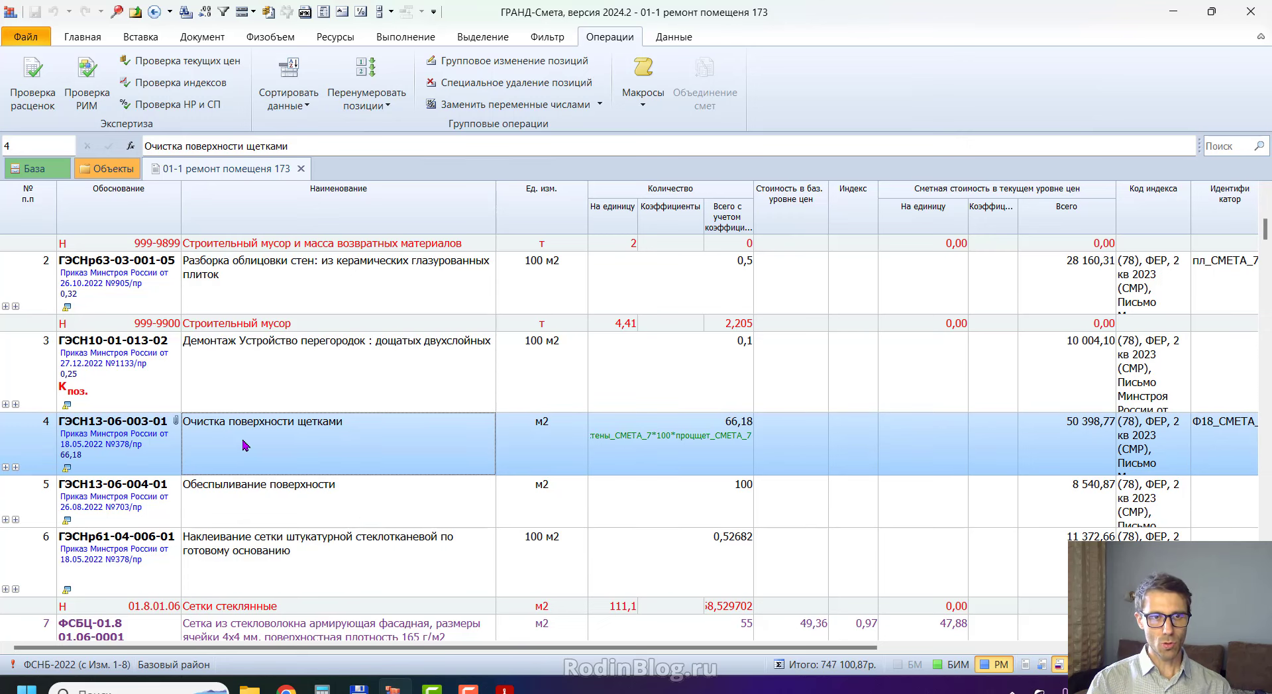
pyautogui.hotkey('ctrl', 'v')
pyautogui.click(152, 495)
pyautogui.doubleClick(120, 488)
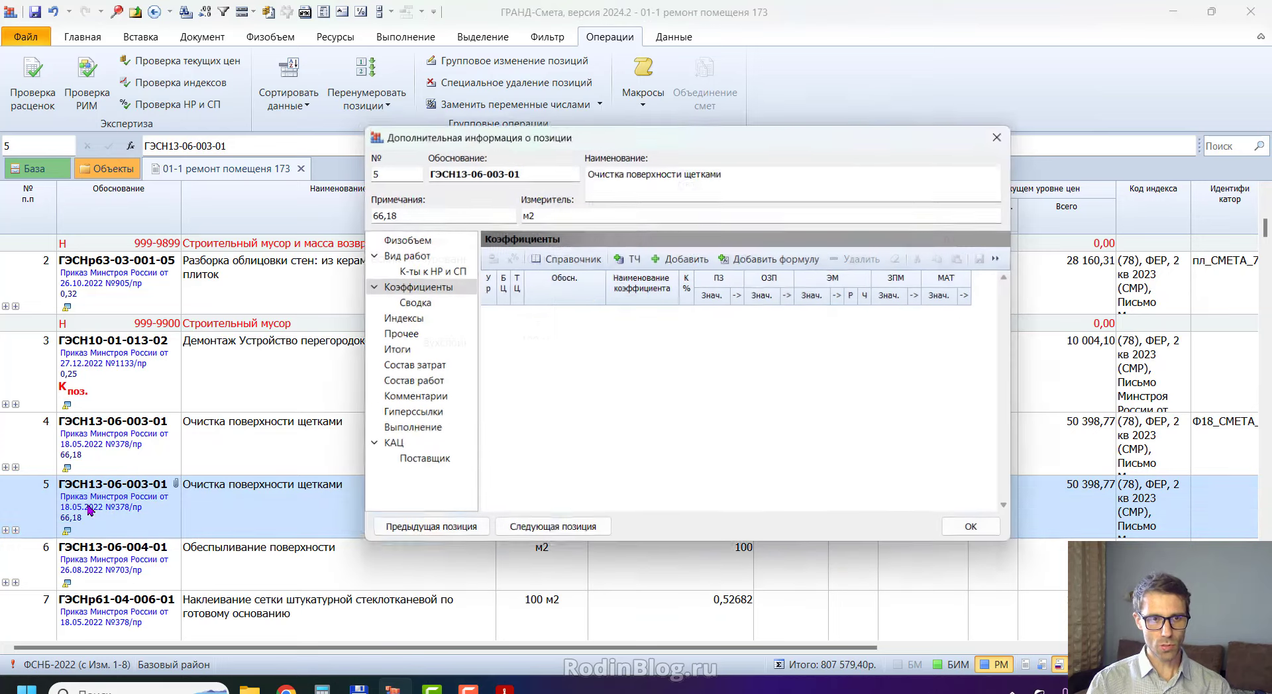
pyautogui.press('Escape')
pyautogui.moveTo(100, 506)
pyautogui.mouseDown()
pyautogui.moveTo(67, 537)
pyautogui.moveTo(226, 525)
pyautogui.mouseUp()
pyautogui.click(225, 525)
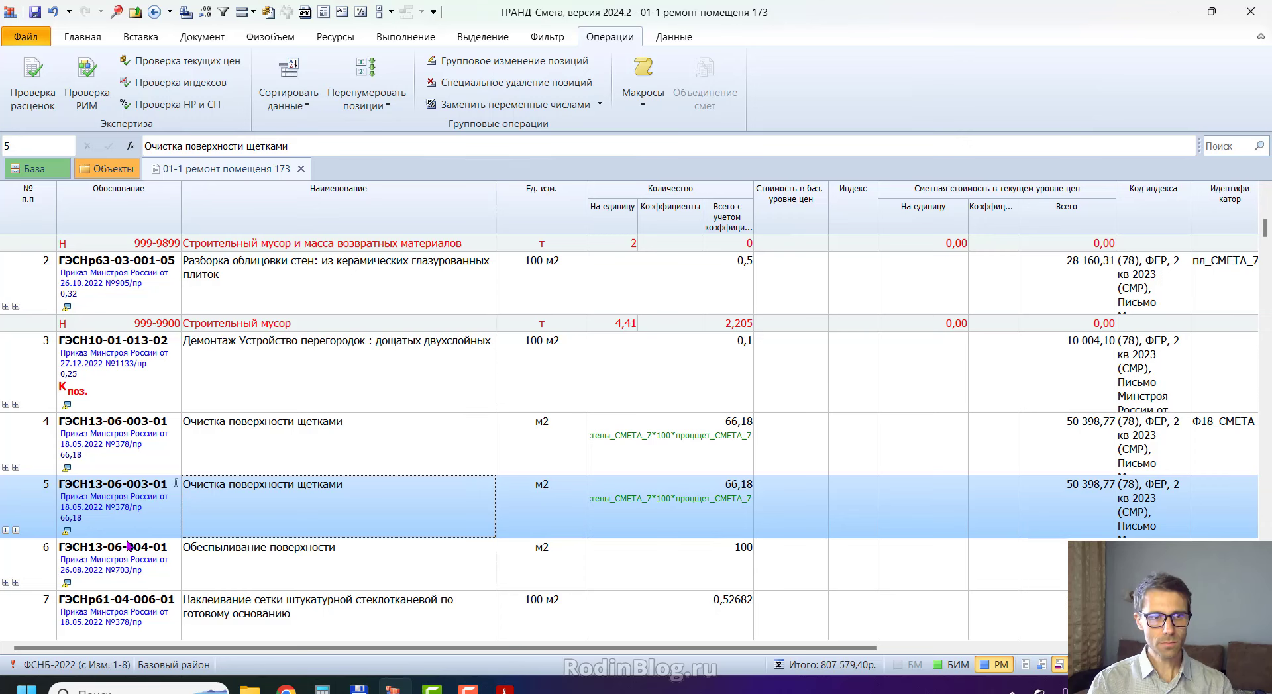
# Clear the note of the duplicated position 5, "Очистка поверхности щетками", and delete that duplicate from the estimate.
pyautogui.doubleClick(247, 506)
pyautogui.doubleClick(432, 214)
pyautogui.press('Delete')
pyautogui.click(978, 530)
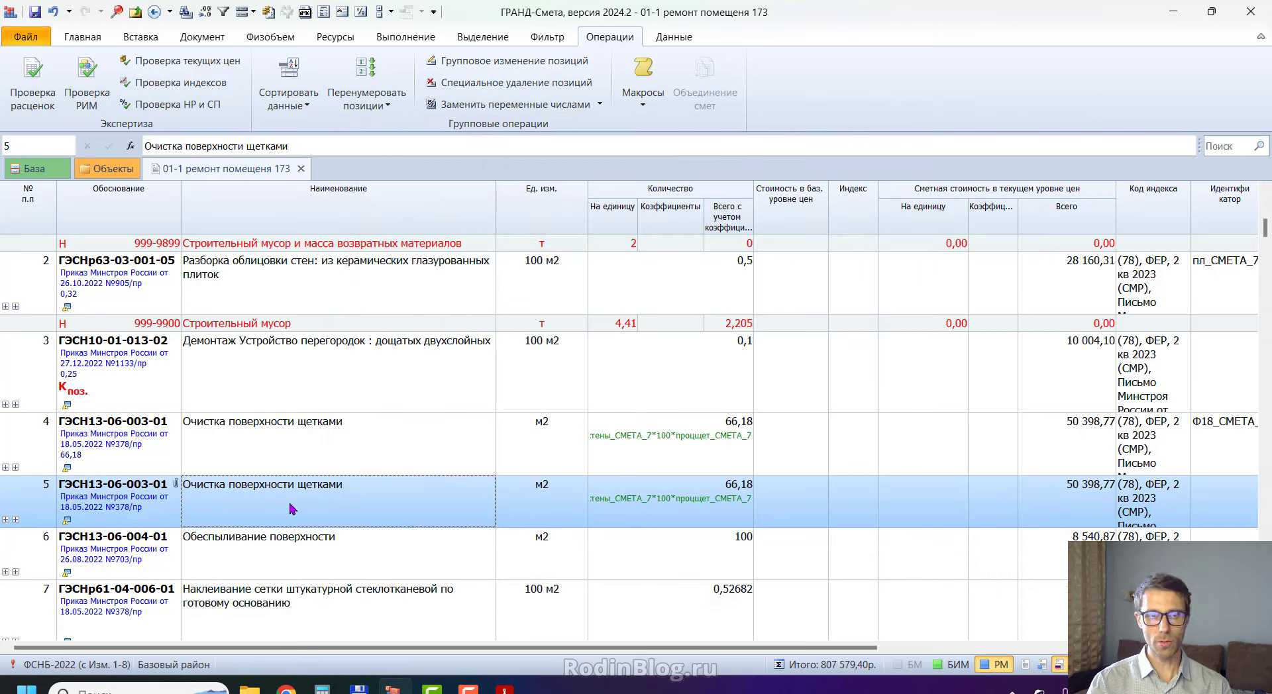
pyautogui.press('Delete')
pyautogui.click(600, 368)
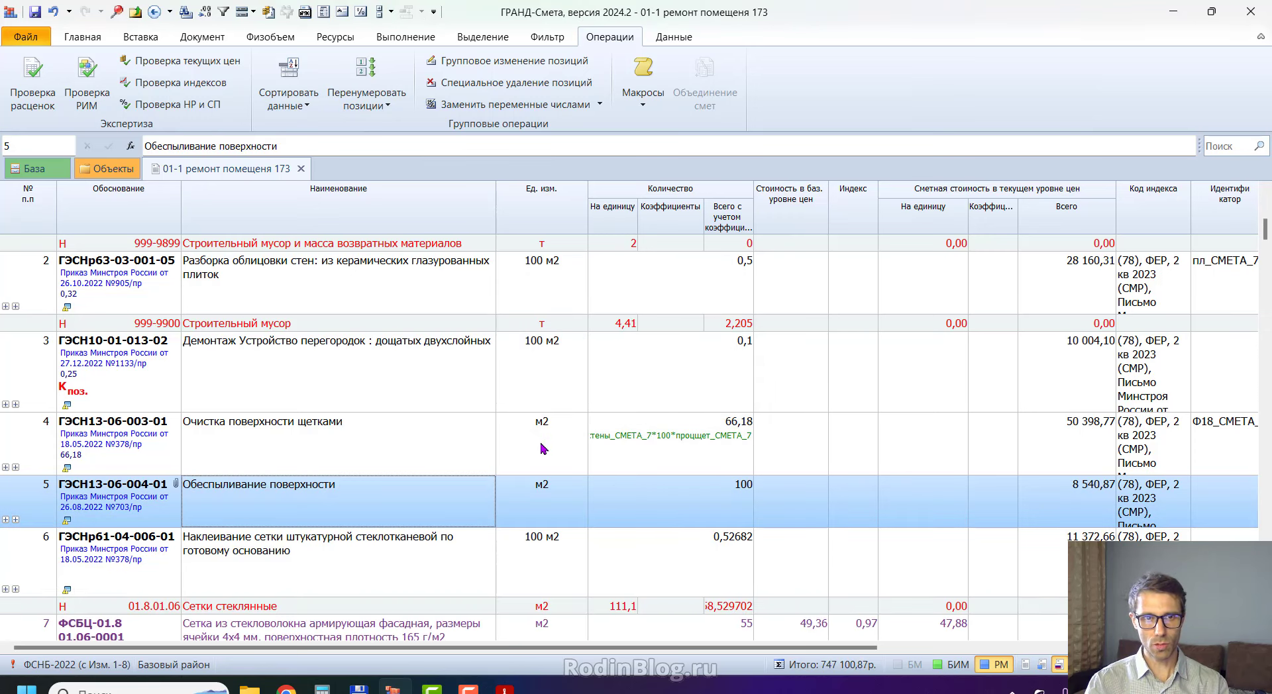
# Examine the names and the original-volume notes under the codes of positions 5 to 7, from "Обеспыливание поверхности" to the glass-fibre mesh.
pyautogui.scroll(-1, 353, 521)
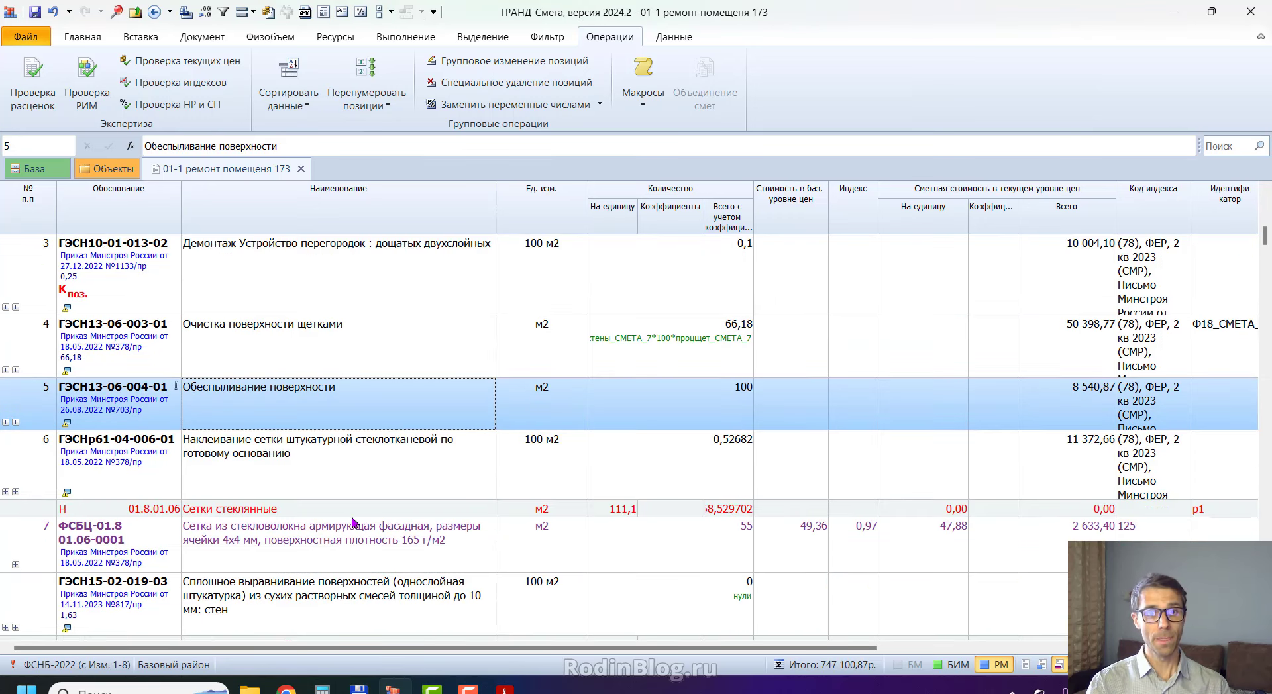
pyautogui.click(253, 471)
pyautogui.click(269, 406)
pyautogui.click(280, 459)
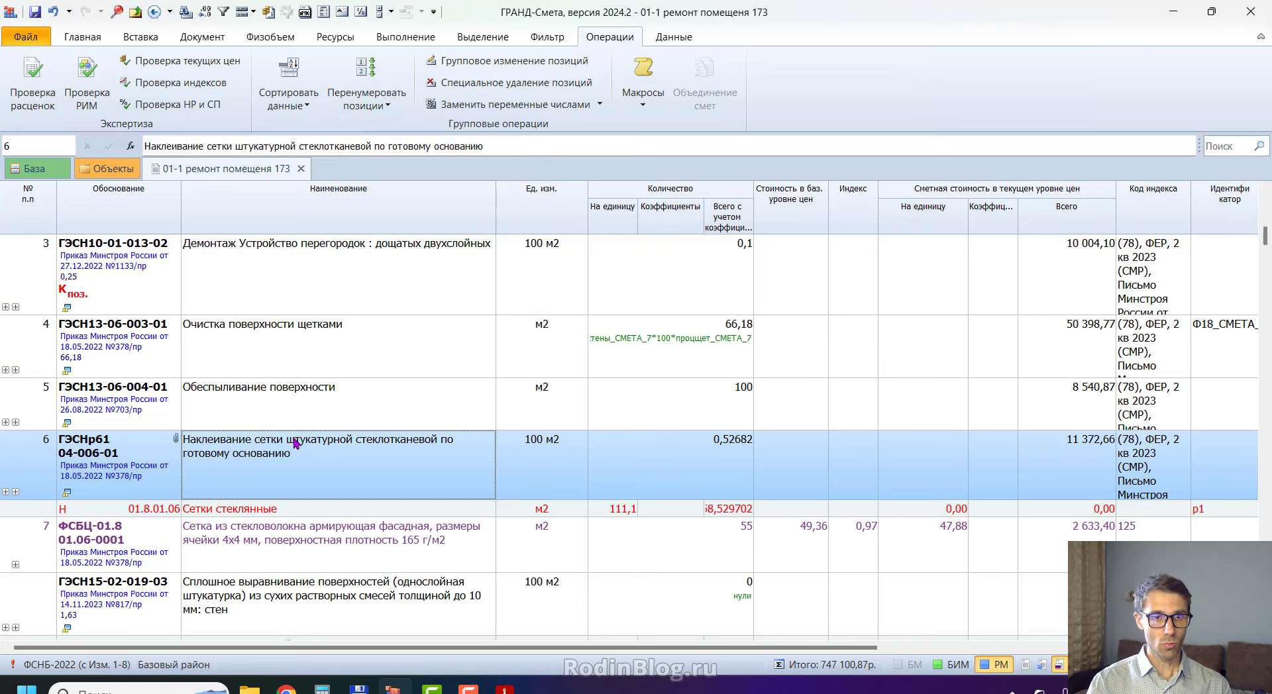
pyautogui.click(226, 418)
pyautogui.click(217, 471)
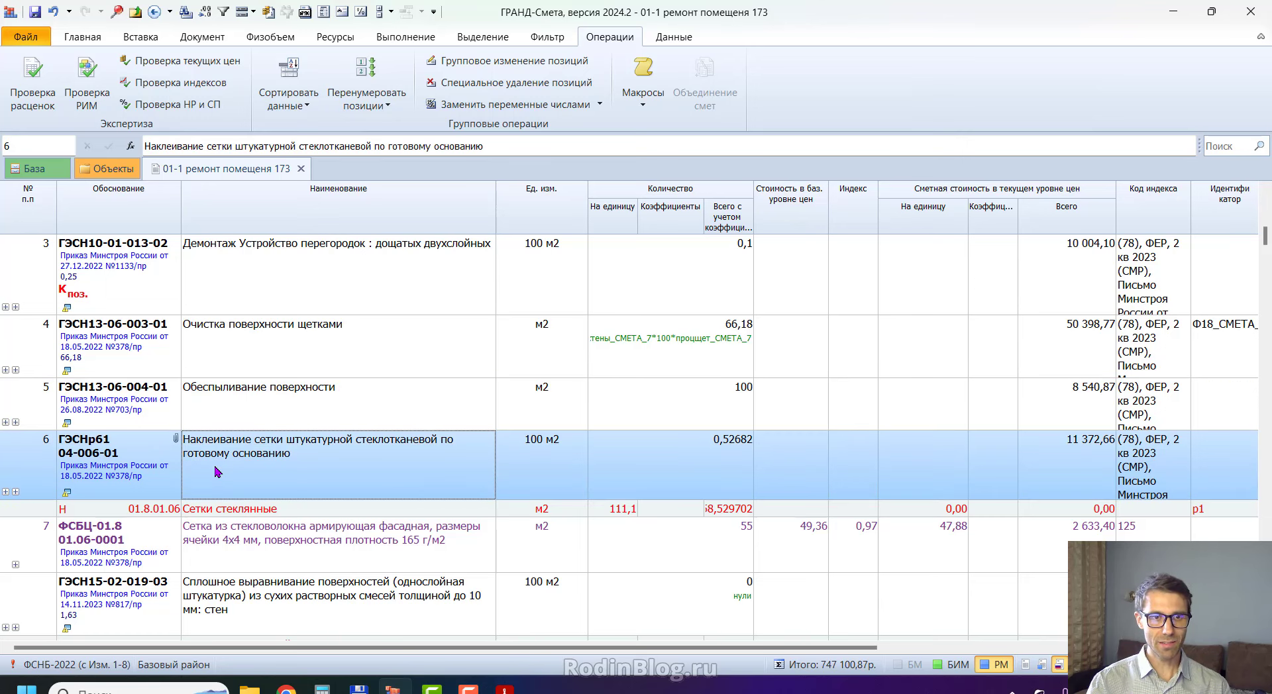
pyautogui.click(221, 549)
pyautogui.click(209, 427)
pyautogui.click(228, 508)
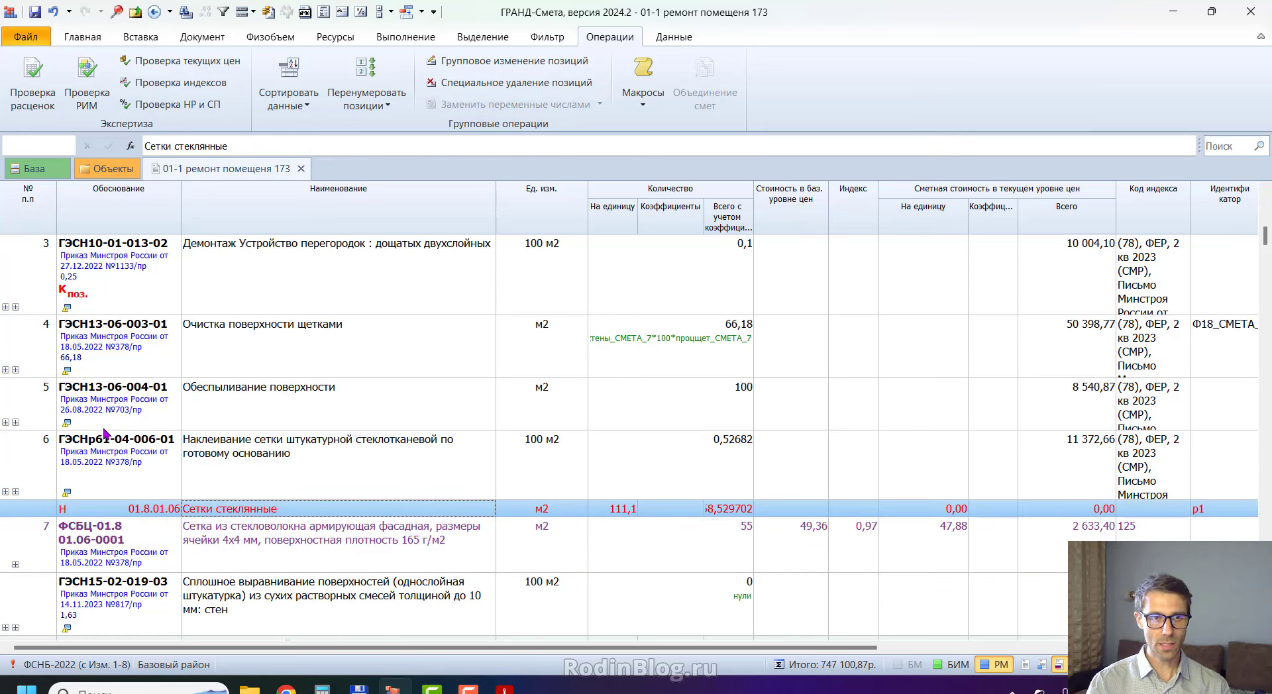
pyautogui.moveTo(116, 419)
pyautogui.mouseDown()
pyautogui.moveTo(93, 414)
pyautogui.moveTo(117, 424)
pyautogui.mouseUp()
pyautogui.moveTo(65, 478); pyautogui.dragTo(99, 463)
pyautogui.moveTo(92, 523); pyautogui.dragTo(109, 537)
# Review the zeroed quantities of the wall levelling, dry mix and primer rows and lamp positions 63 and 64, and close the estimate.
pyautogui.scroll(-3, 337, 510)
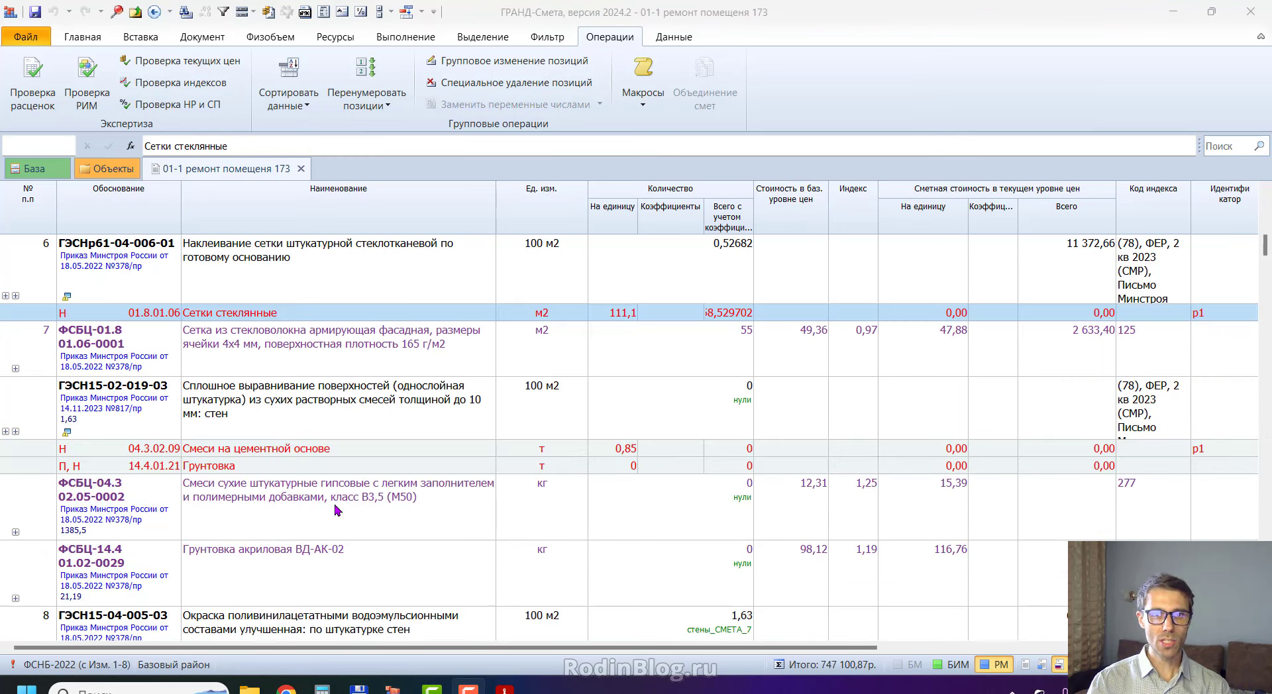
pyautogui.click(706, 407)
pyautogui.click(706, 496)
pyautogui.click(706, 563)
pyautogui.scroll(-10, 706, 563)
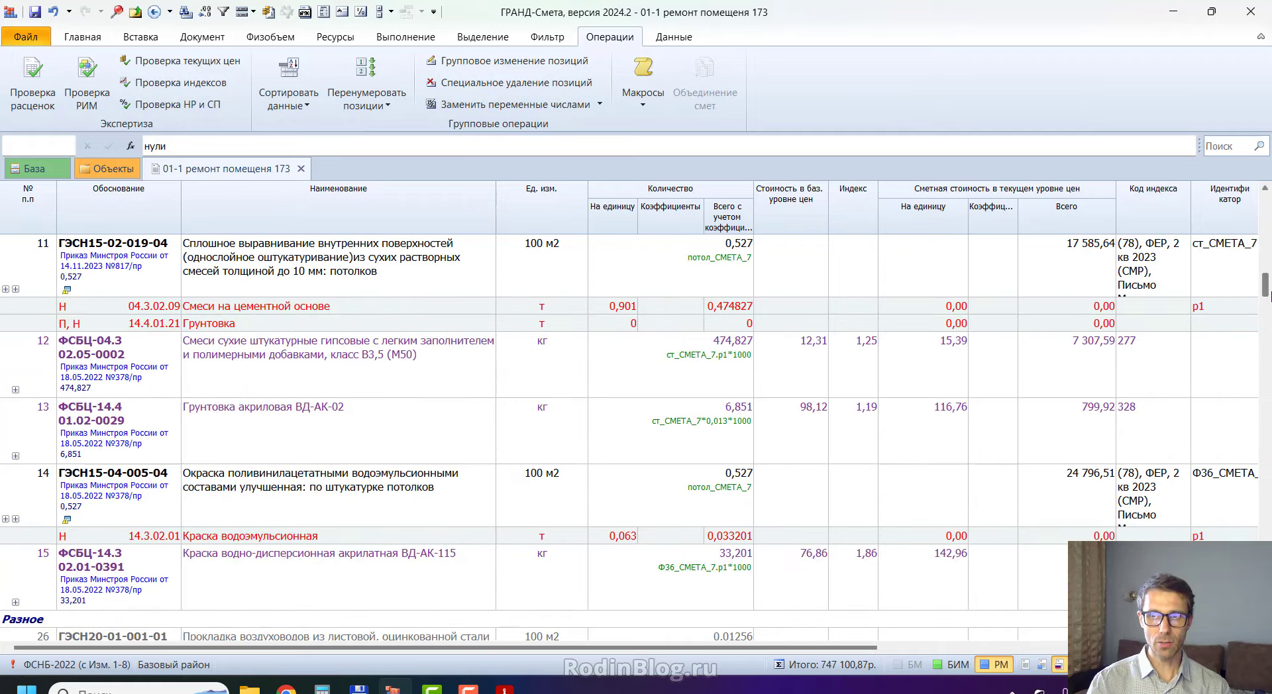
pyautogui.moveTo(1265, 292); pyautogui.dragTo(1265, 563)
pyautogui.click(647, 375)
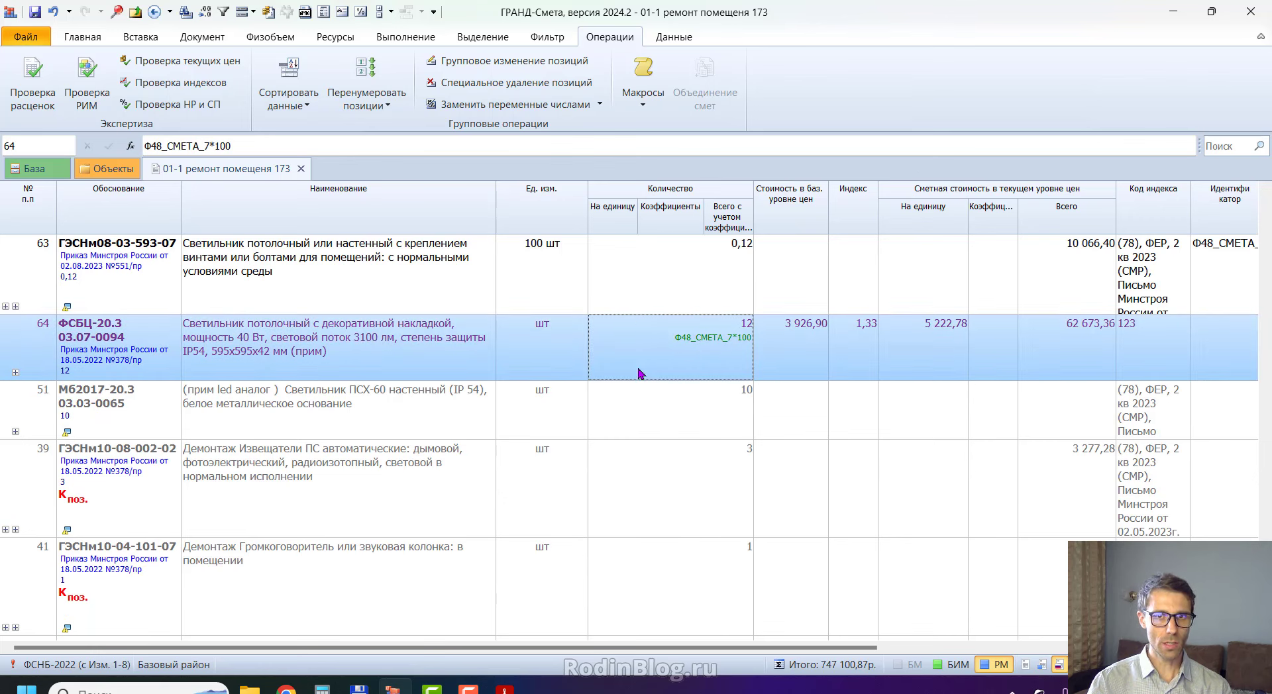
pyautogui.click(660, 304)
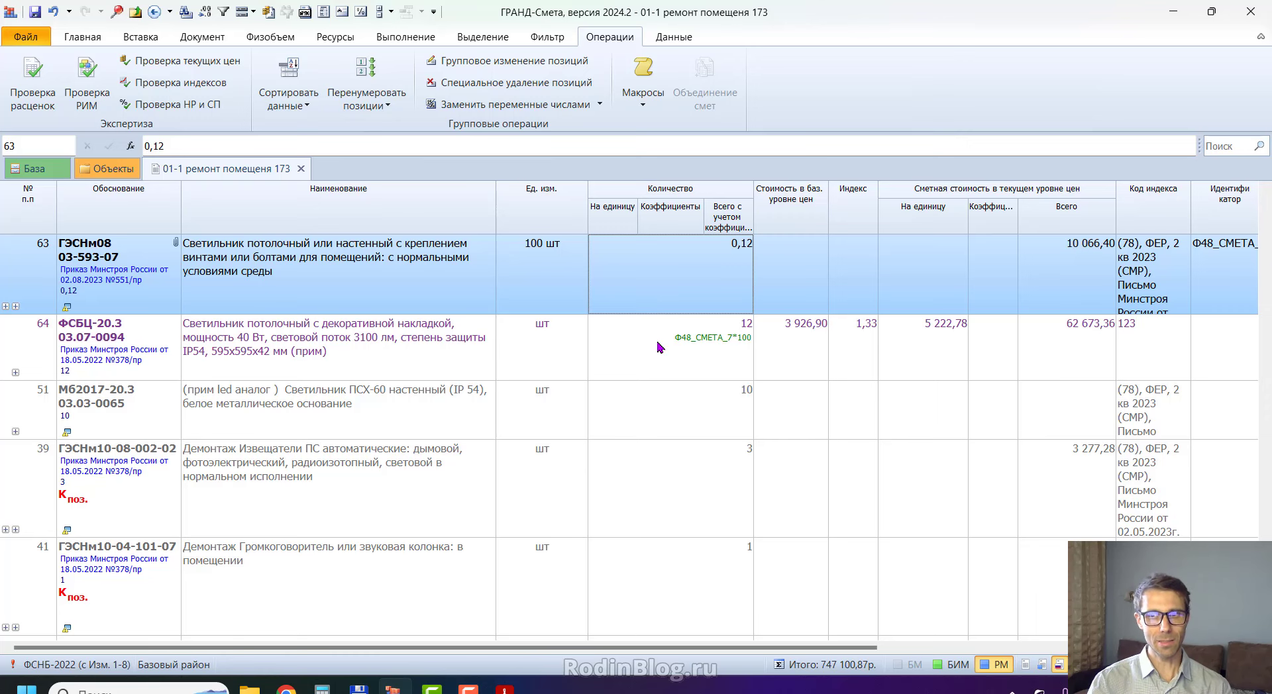
pyautogui.scroll(-10, 530, 430)
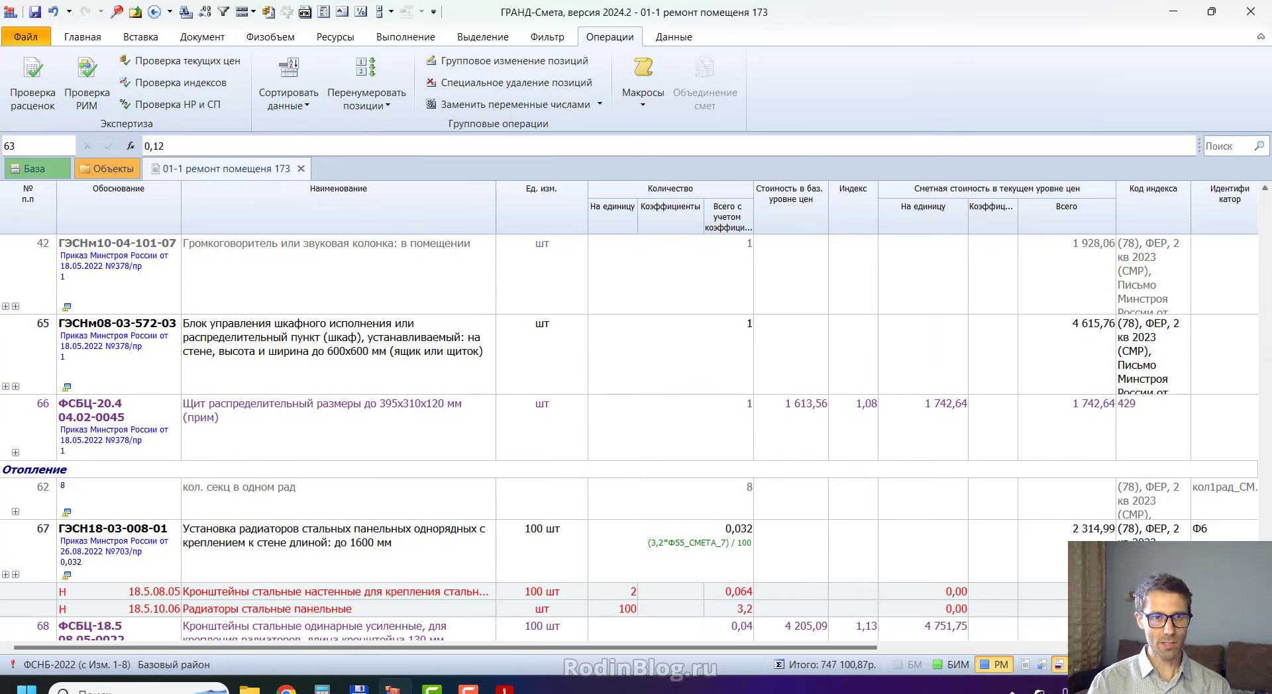
pyautogui.click(301, 168)
# Open the estimate "02-1 ремонт холла", review its floor and tile positions including "Плитки тактильные бетонные", and close it.
pyautogui.doubleClick(353, 232)
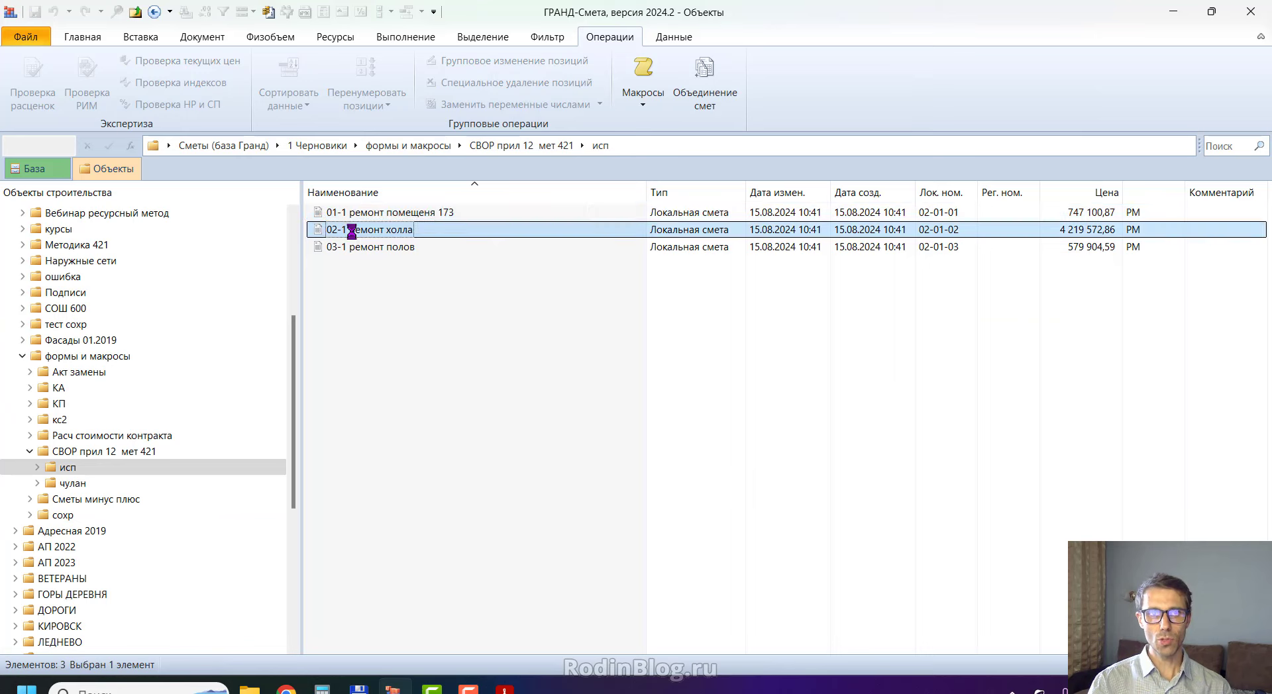
pyautogui.click(347, 420)
pyautogui.scroll(-8, 366, 456)
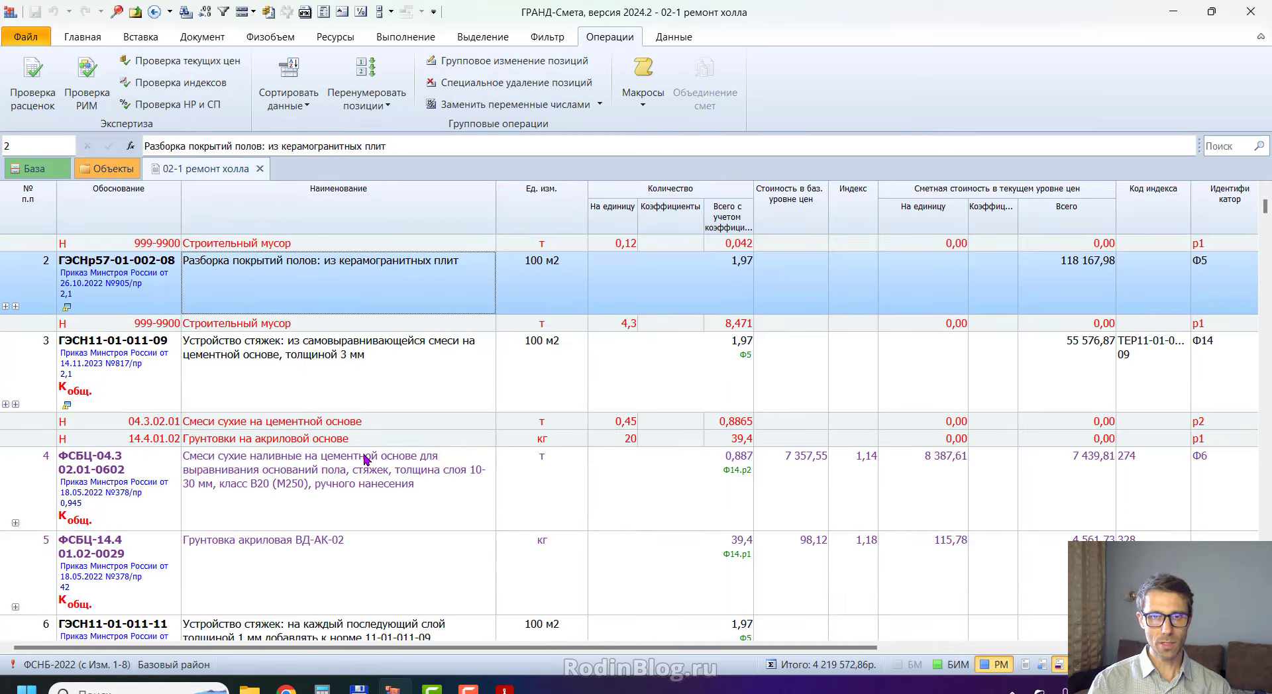
pyautogui.scroll(-5, 370, 461)
pyautogui.click(370, 457)
pyautogui.click(368, 502)
pyautogui.scroll(-3, 367, 502)
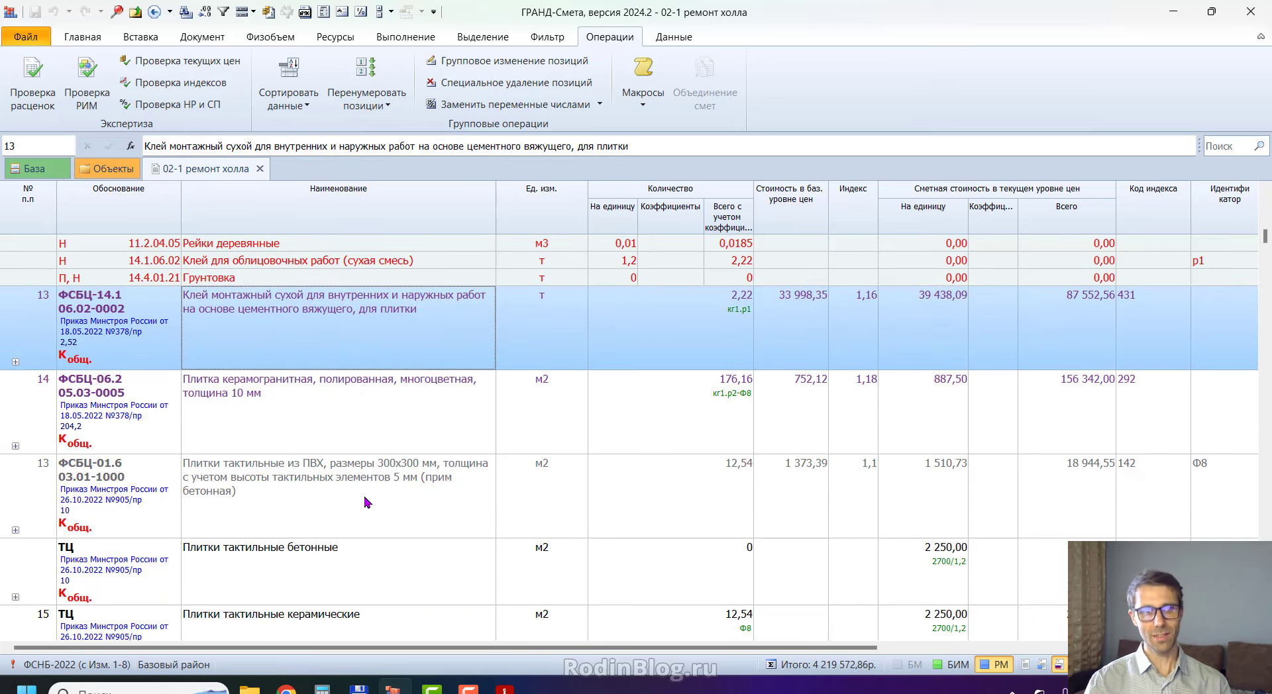
pyautogui.click(381, 549)
pyautogui.scroll(-1, 389, 562)
pyautogui.scroll(-10, 386, 569)
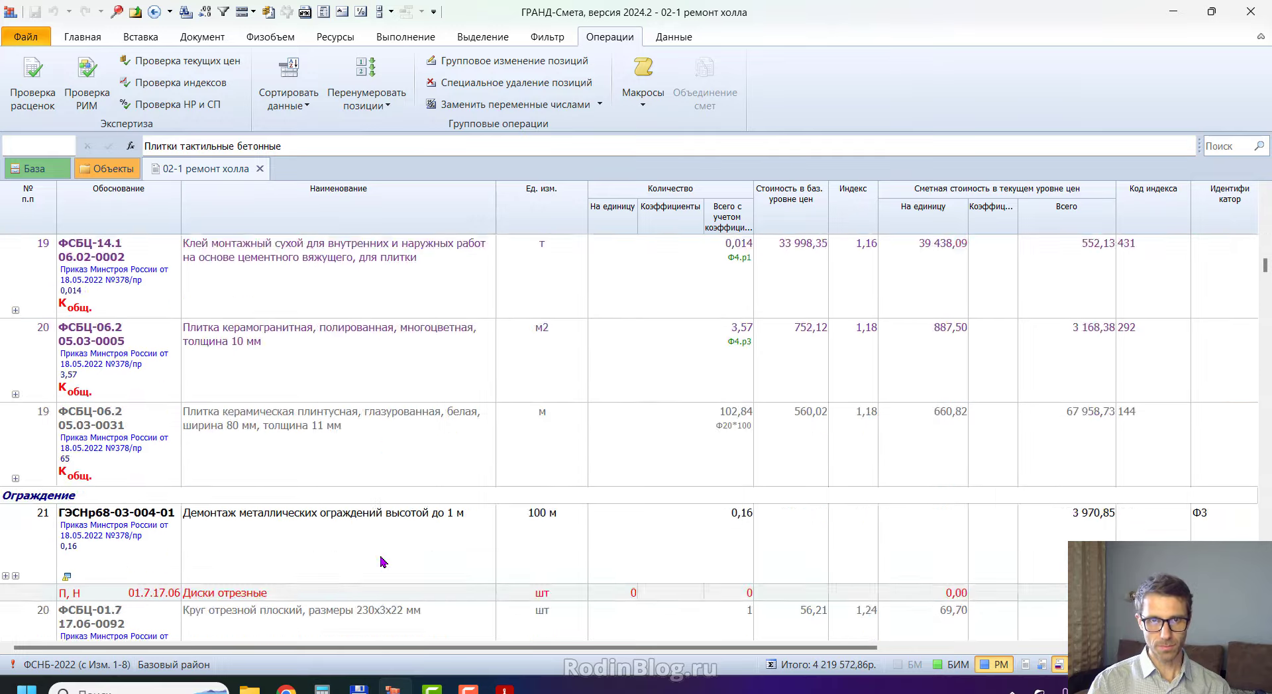
pyautogui.click(265, 170)
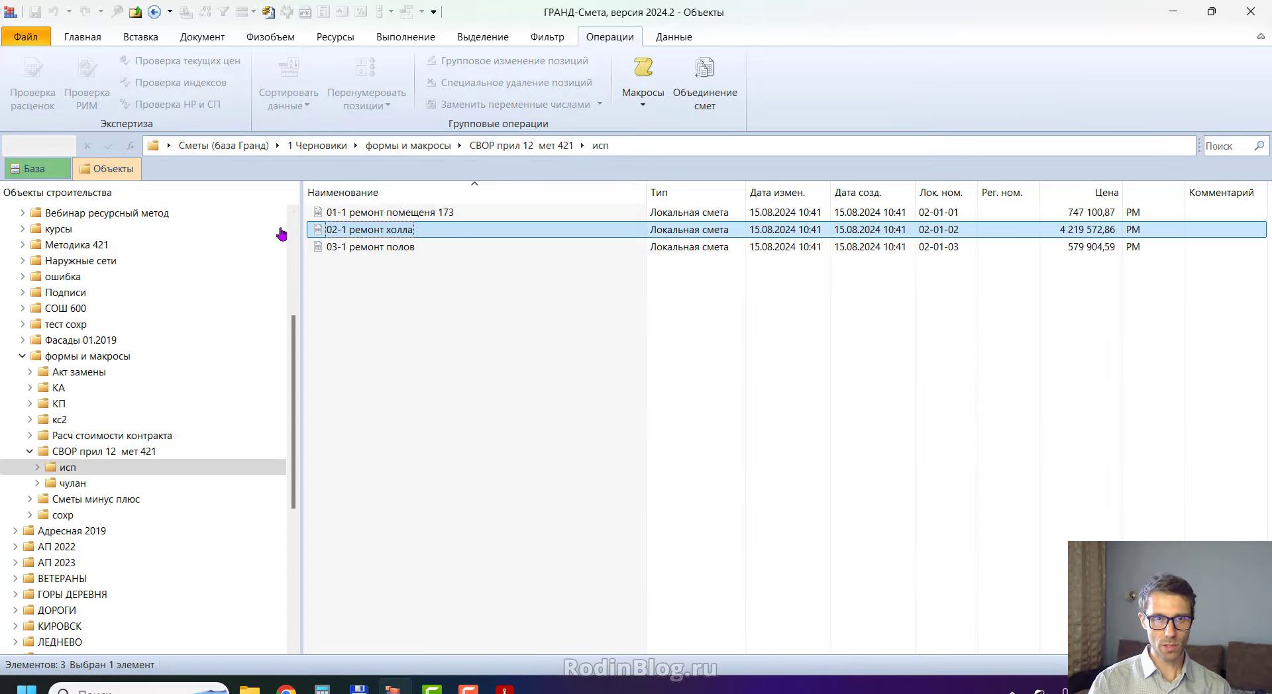
# Open the estimate "03-1 ремонт полов", check its total and the quantities of the first dismantling positions, and close it.
pyautogui.doubleClick(357, 249)
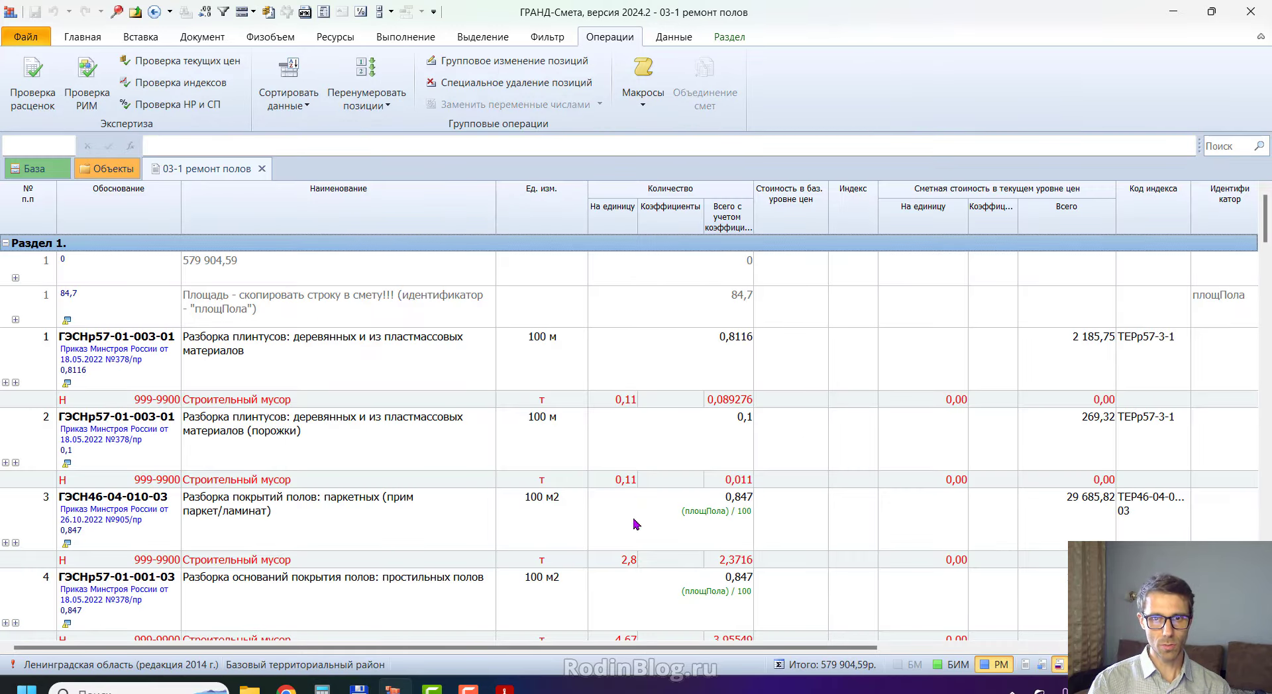
pyautogui.moveTo(839, 633)
pyautogui.mouseDown()
pyautogui.moveTo(755, 653)
pyautogui.moveTo(874, 689)
pyautogui.moveTo(824, 625)
pyautogui.mouseUp()
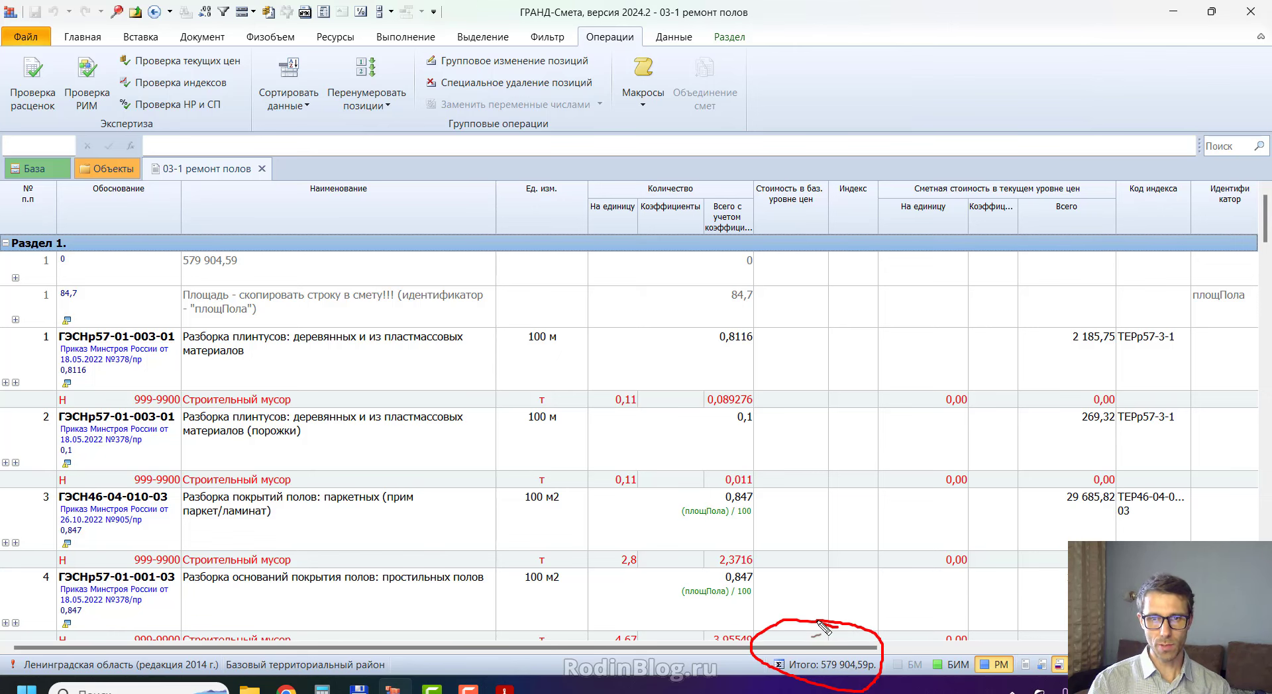
pyautogui.press('Escape')
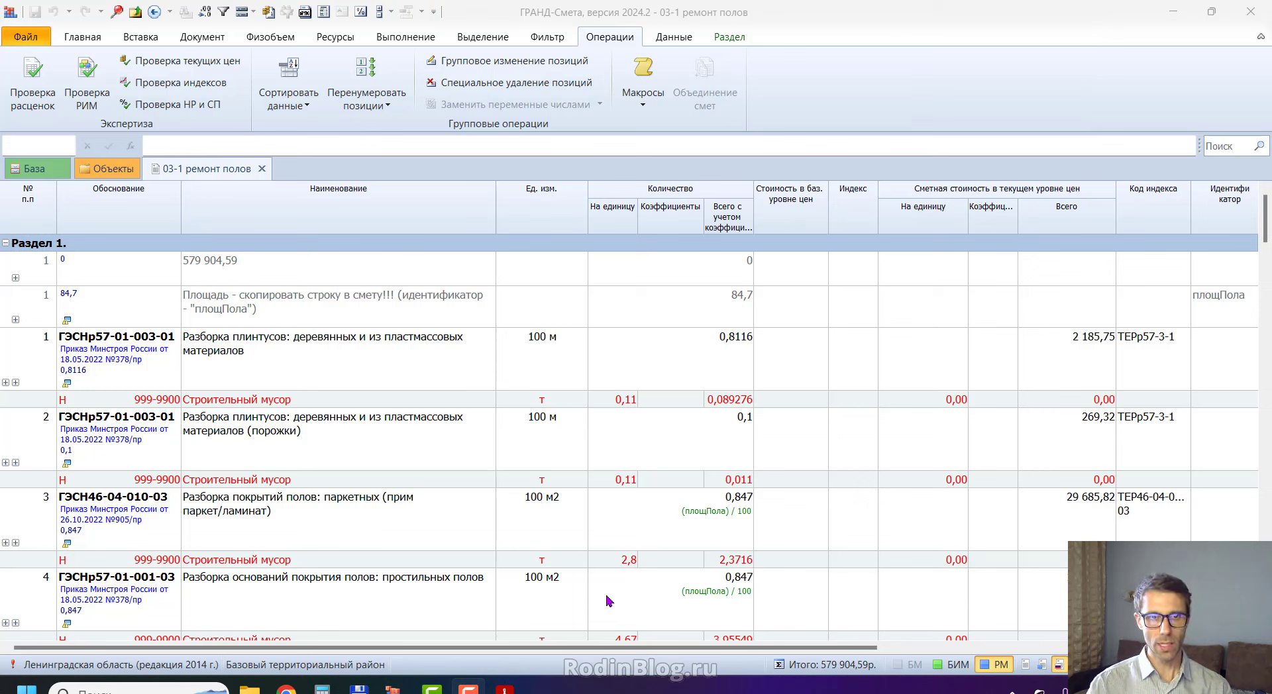
pyautogui.click(689, 467)
pyautogui.click(684, 361)
pyautogui.click(682, 419)
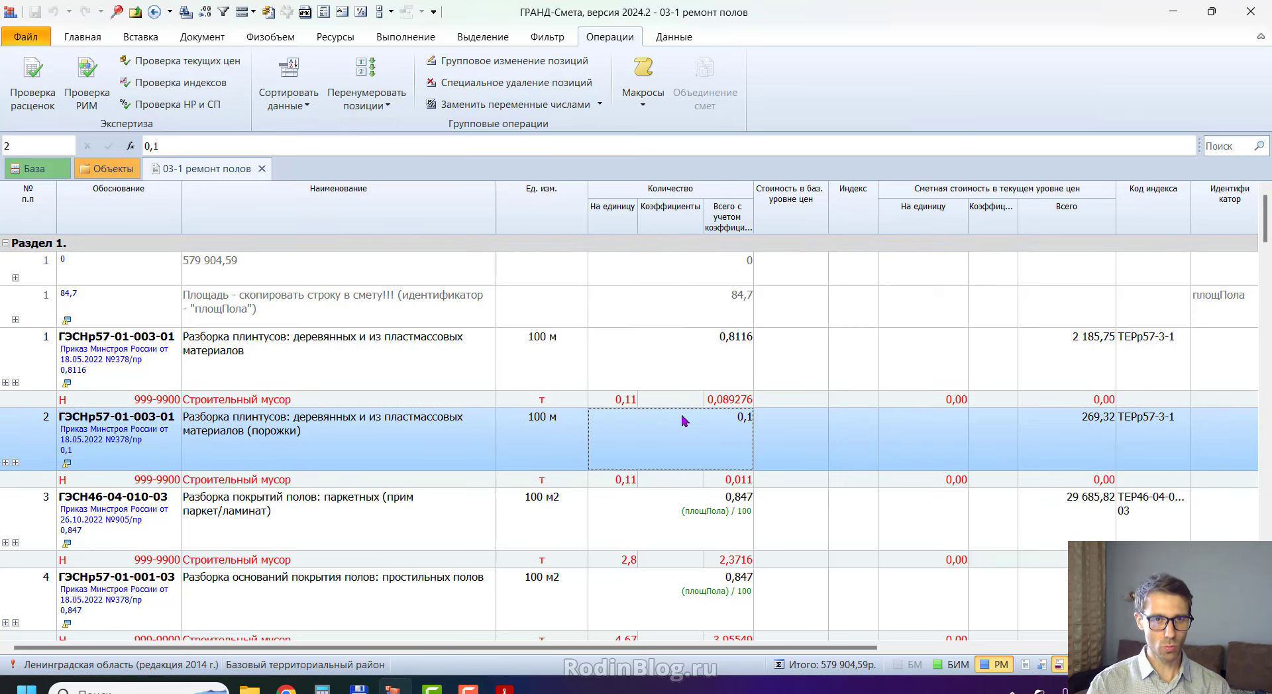
pyautogui.click(262, 169)
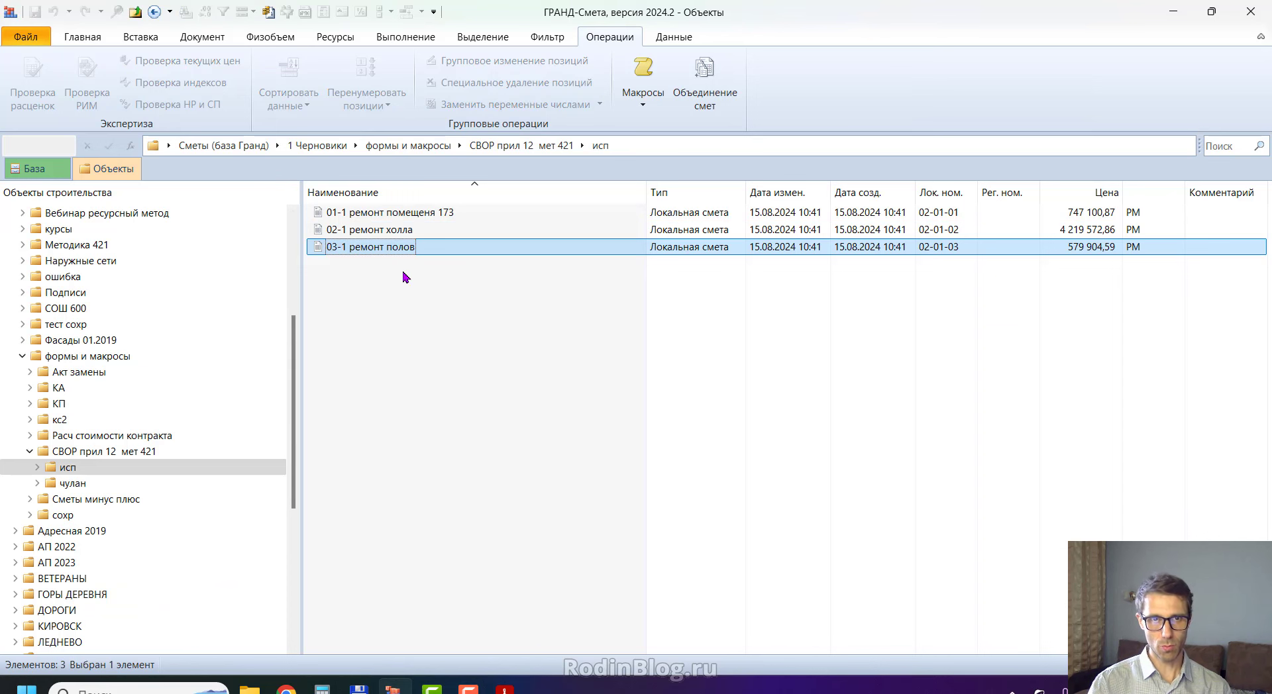
# Select the three estimates in the "исп" folder, and reopen "01-1 ремонт помещеня 173" alone with its "нули" row selected.
pyautogui.click(403, 213)
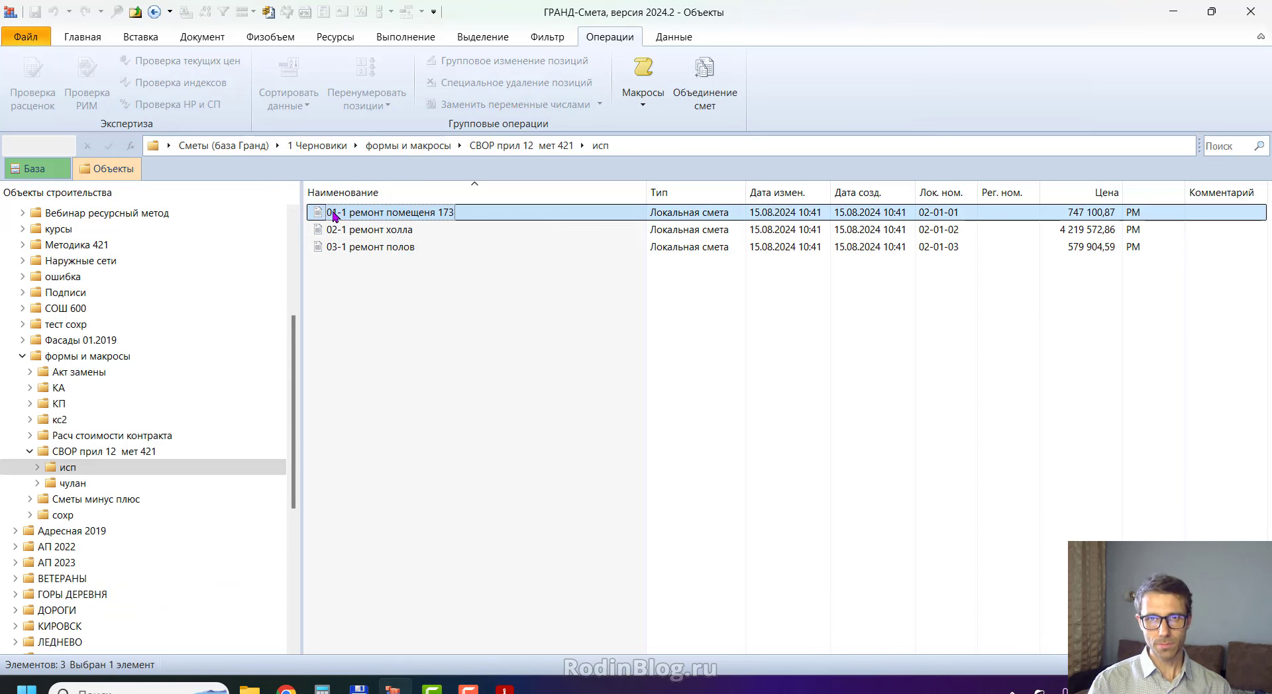
pyautogui.keyDown('shift'); pyautogui.click(332, 249); pyautogui.keyUp('shift')
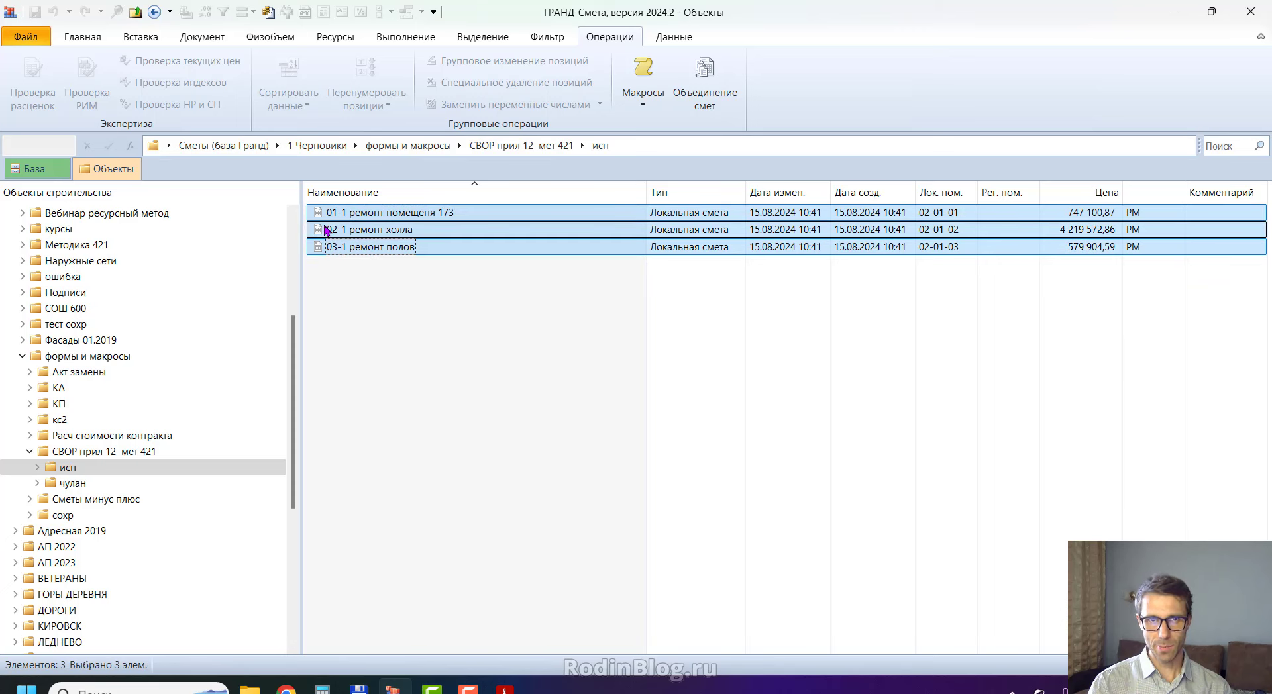
pyautogui.click(333, 214)
pyautogui.doubleClick(339, 213)
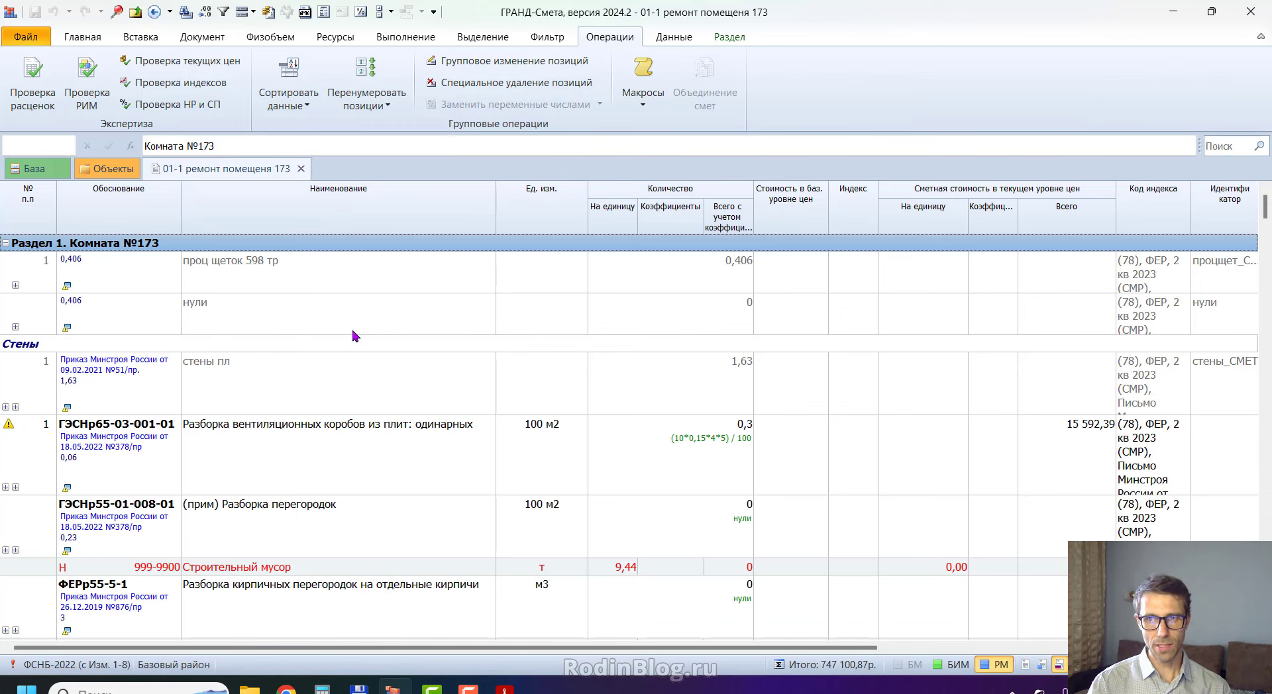
pyautogui.click(352, 331)
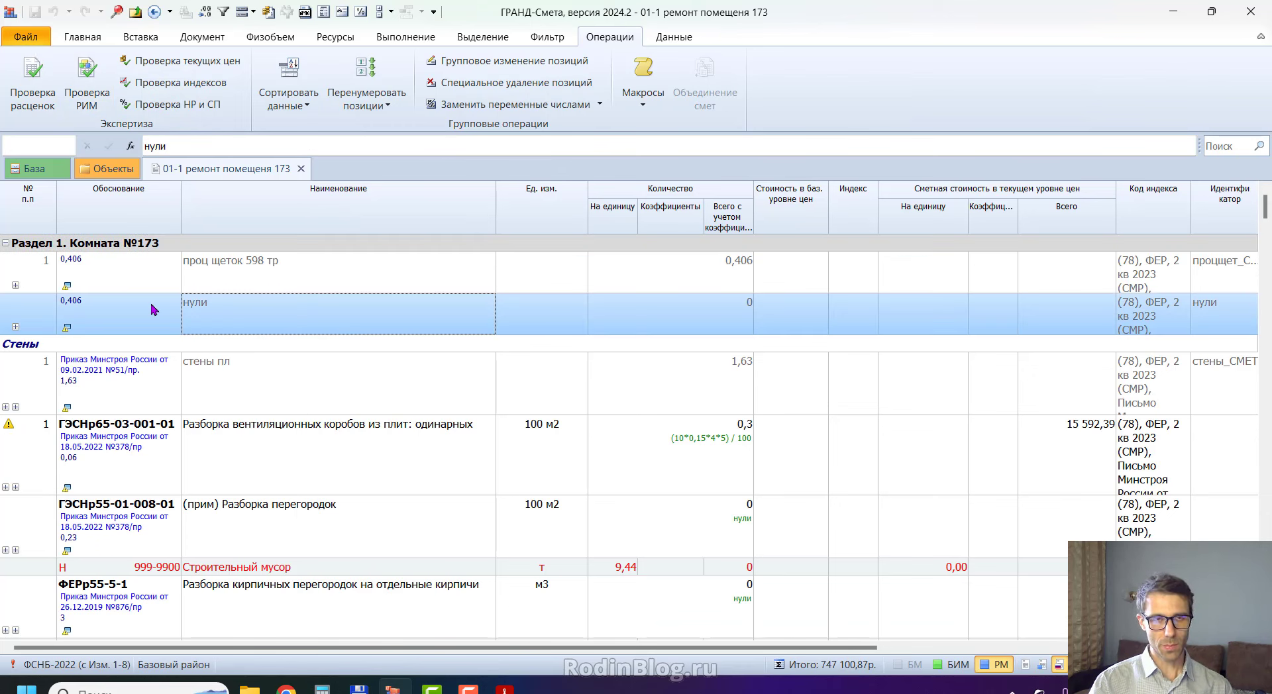
# Open the "Мои формы" print-forms folder in Windows Explorer and enter its СВОР subfolder.
pyautogui.click(27, 38)
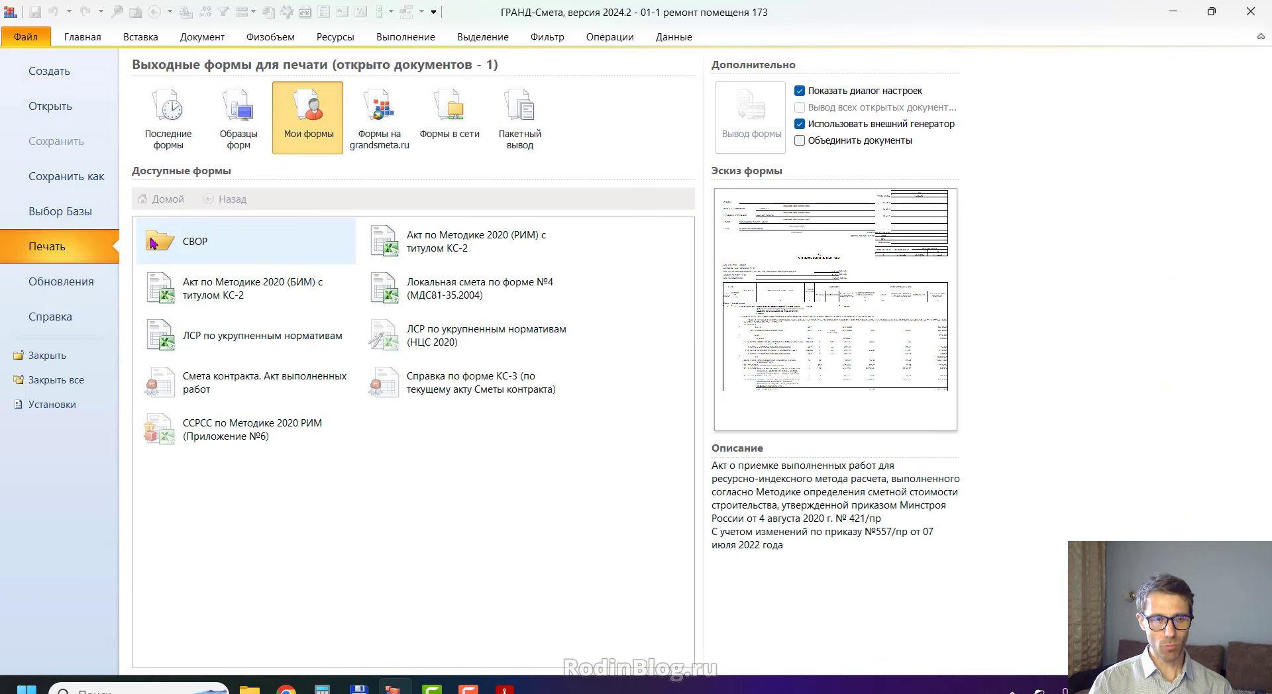
pyautogui.rightClick(305, 120)
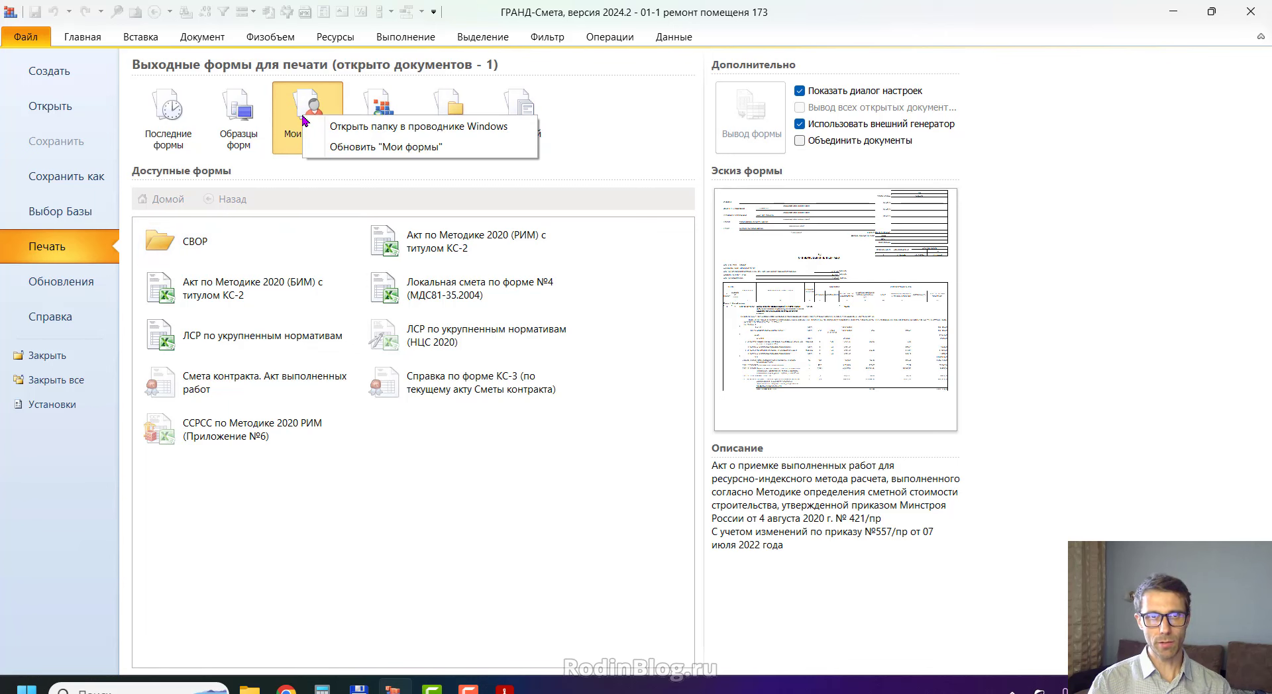
pyautogui.click(355, 127)
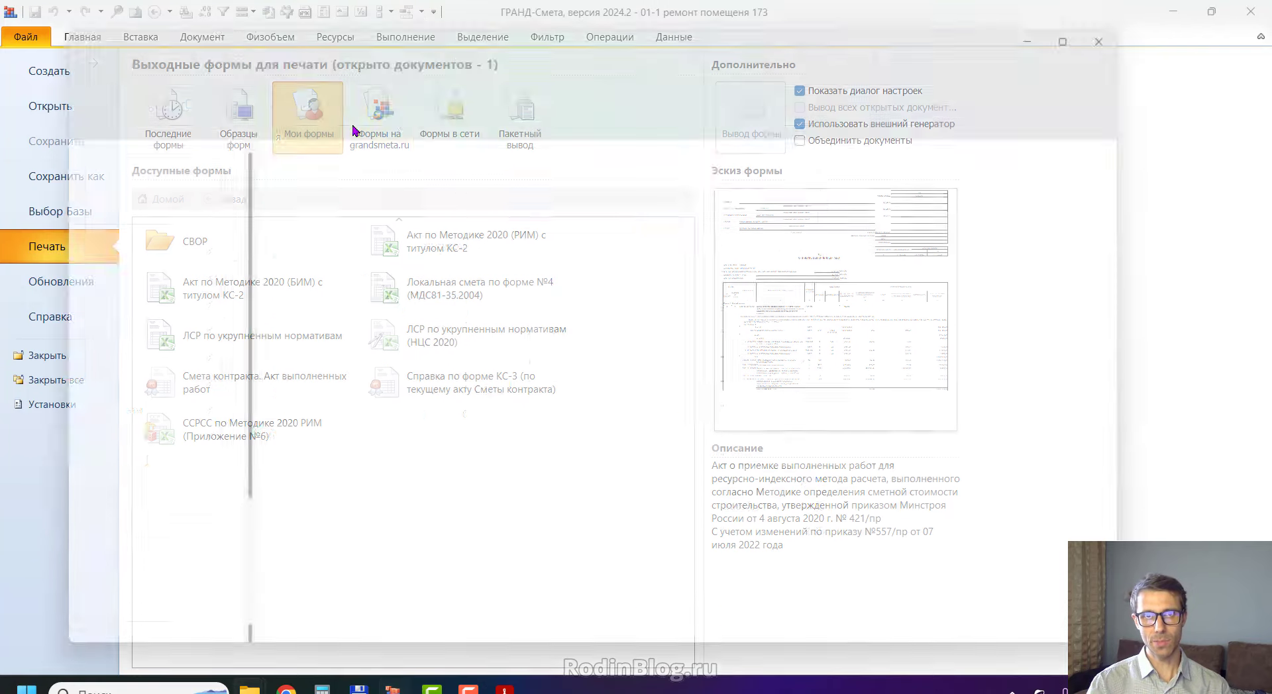
pyautogui.click(361, 170)
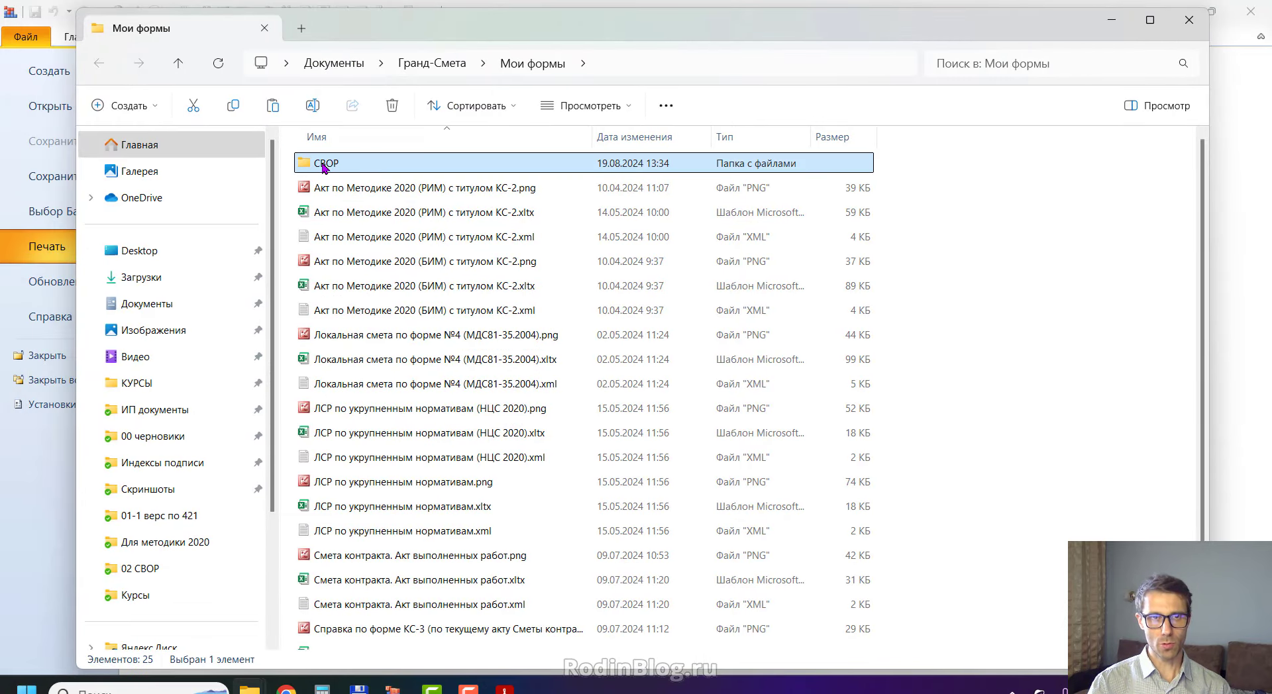
pyautogui.doubleClick(324, 166)
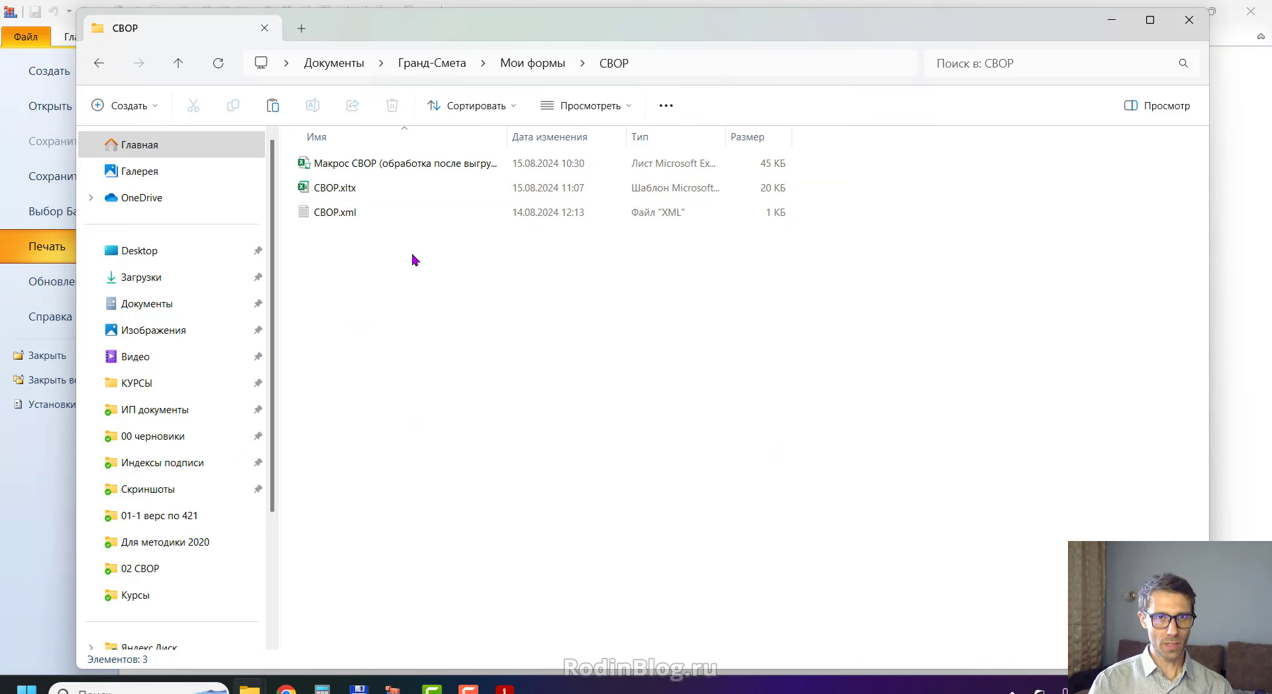
# Look over the СВОР macro workbook, СВОР.xltx and СВОР.xml in the subfolder, and return to the print forms in ГРАНД-Смета.
pyautogui.click(339, 166)
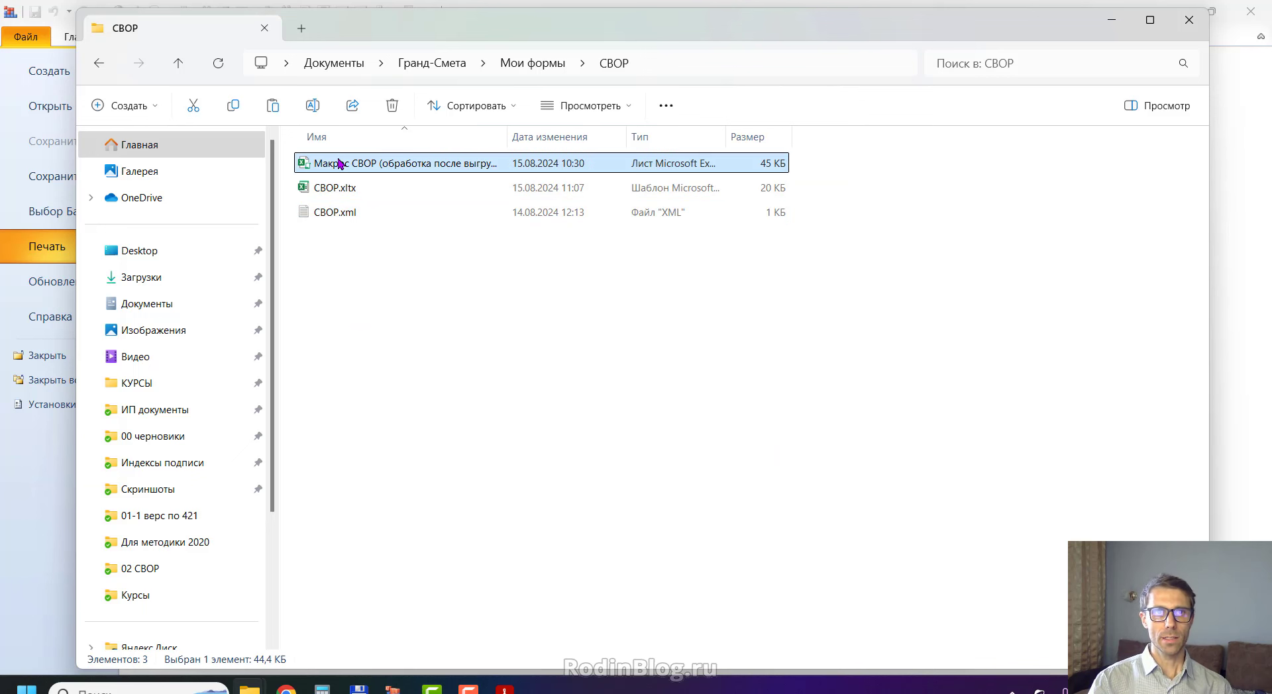
pyautogui.click(343, 189)
pyautogui.click(343, 169)
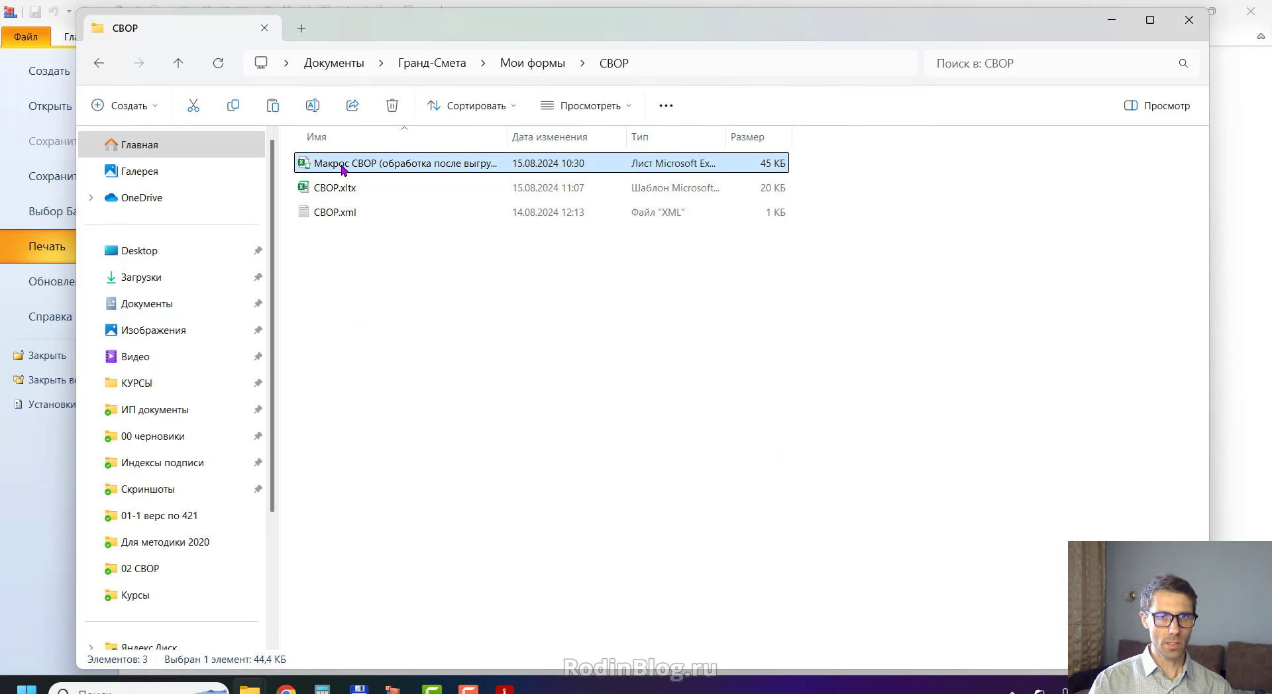
pyautogui.click(339, 184)
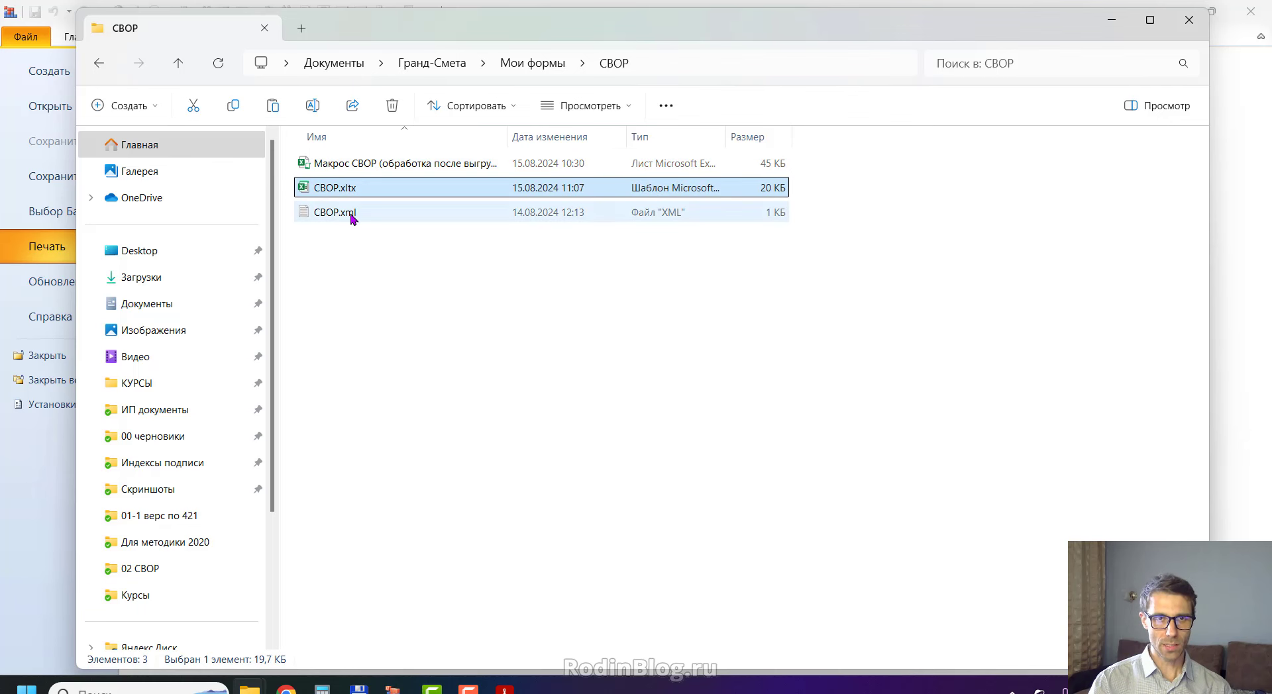
pyautogui.click(358, 254)
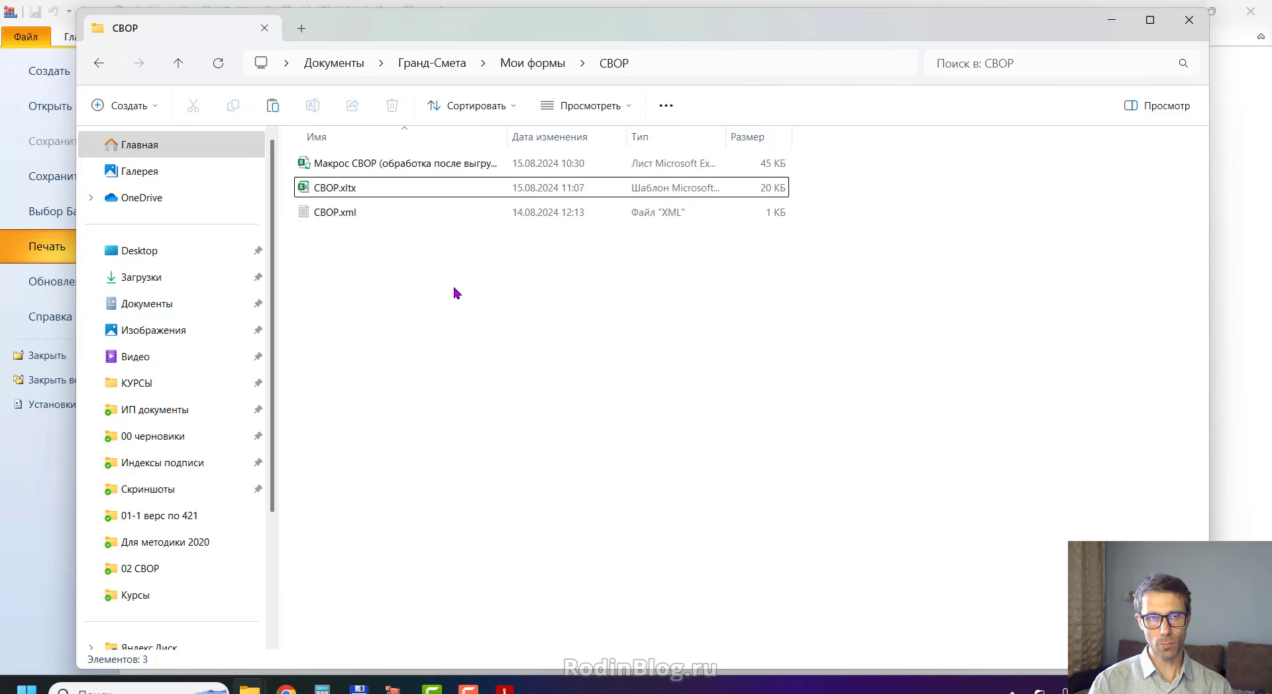
pyautogui.click(1110, 22)
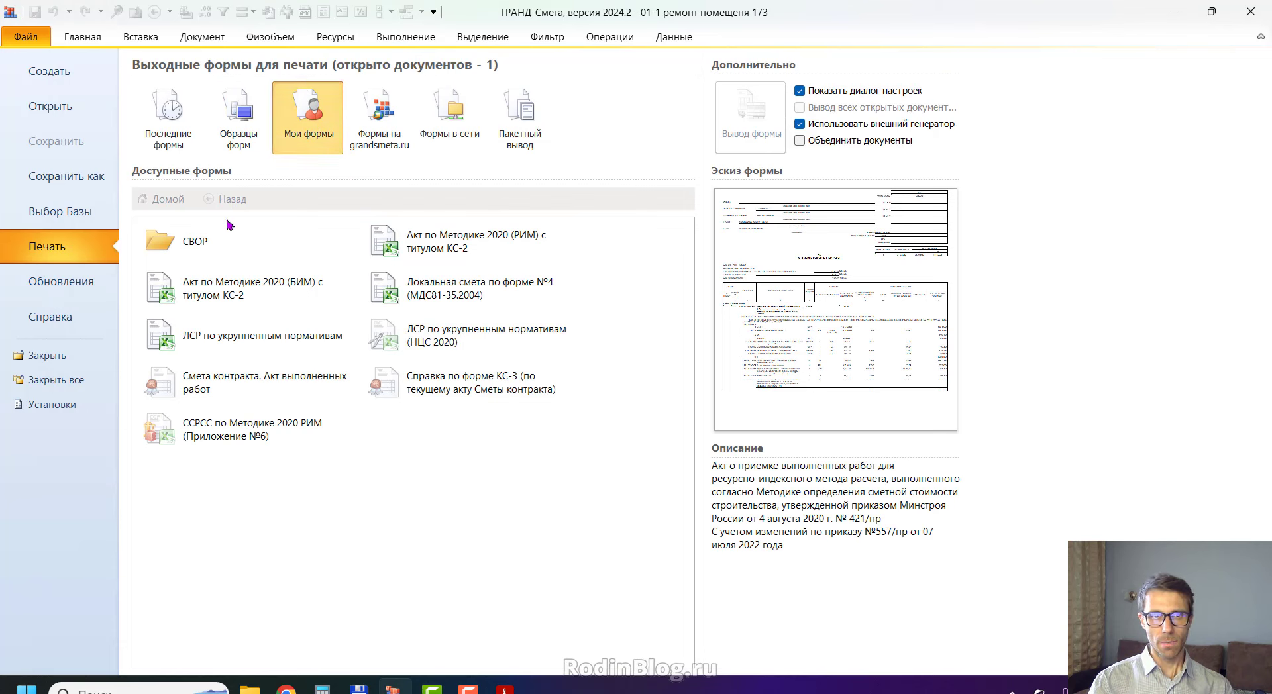
# Output the СВОР form from the СВОР subfolder of "Мои формы", with the approval block, zero-volume positions and portrait orientation options.
pyautogui.click(195, 244)
pyautogui.doubleClick(189, 248)
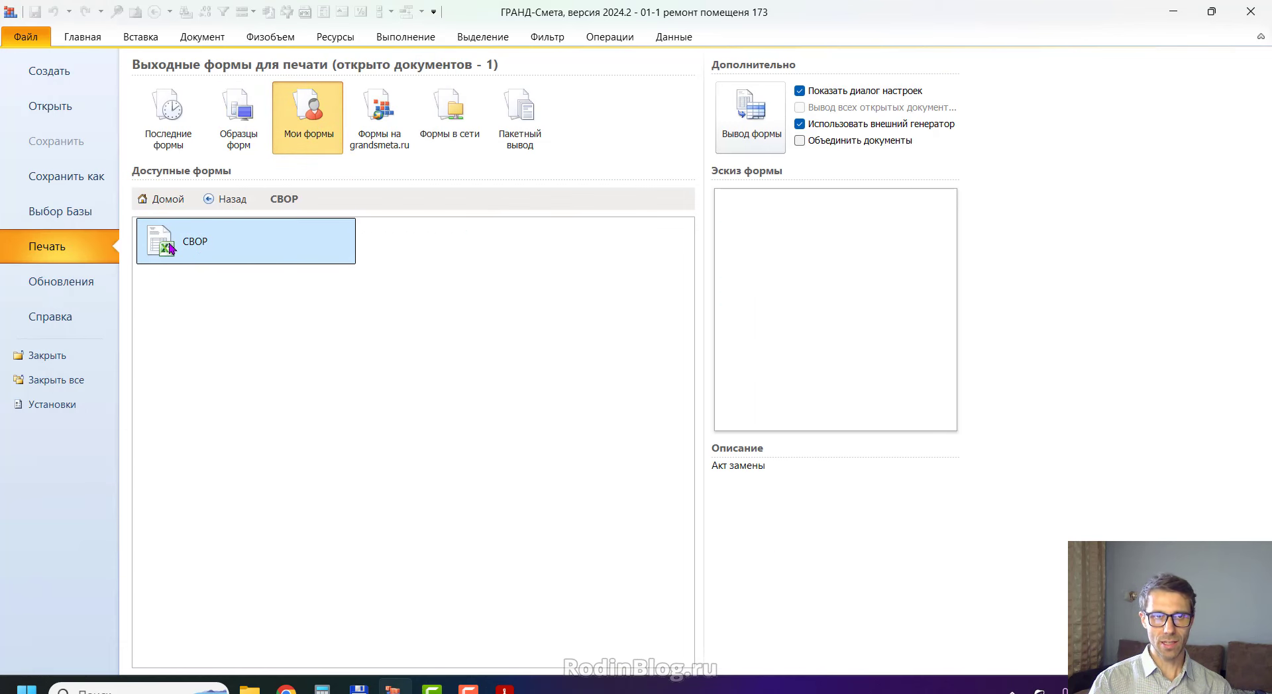
pyautogui.doubleClick(171, 249)
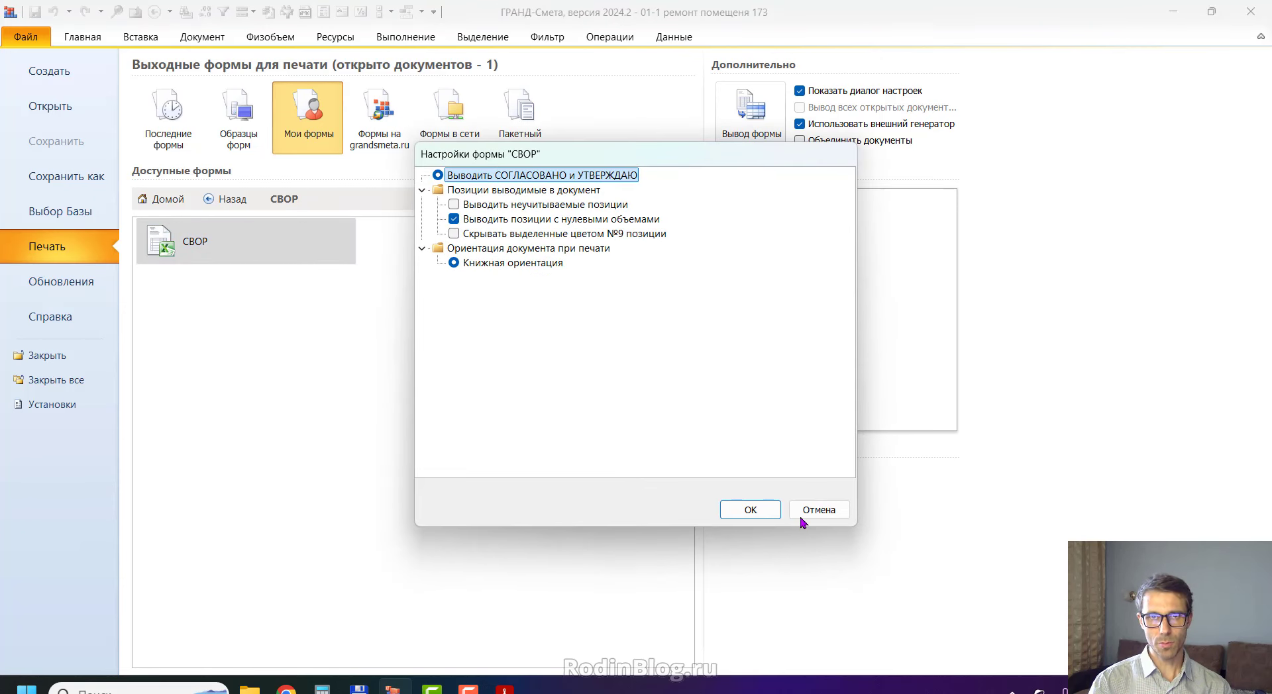
pyautogui.click(767, 515)
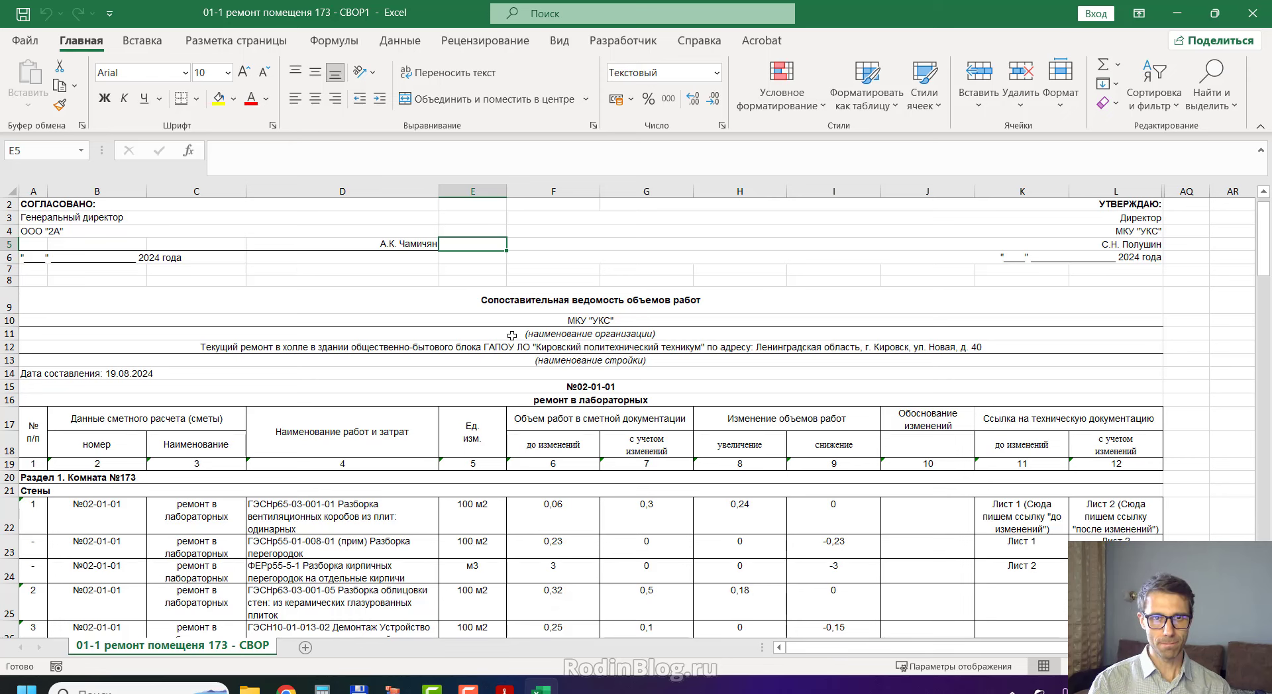
# Look over the title block, table header and first wall positions of the generated СВОР statement in Excel.
pyautogui.click(577, 299)
pyautogui.scroll(-1, 559, 334)
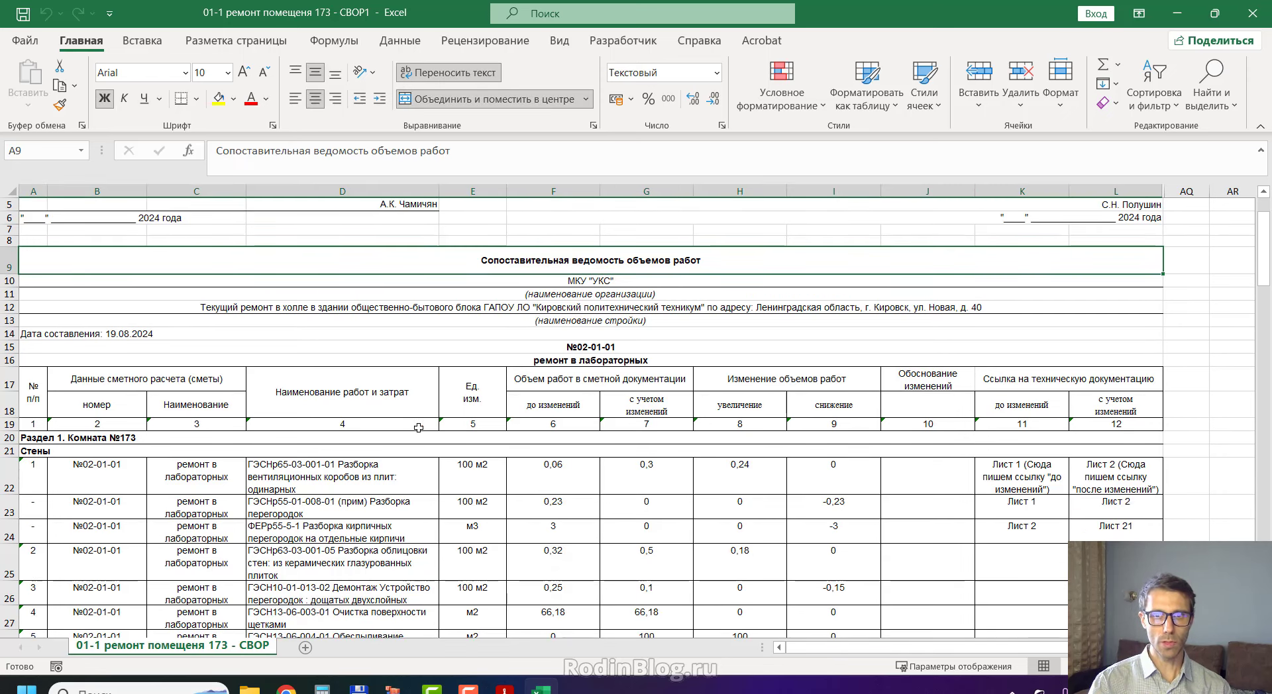
pyautogui.scroll(1, 376, 424)
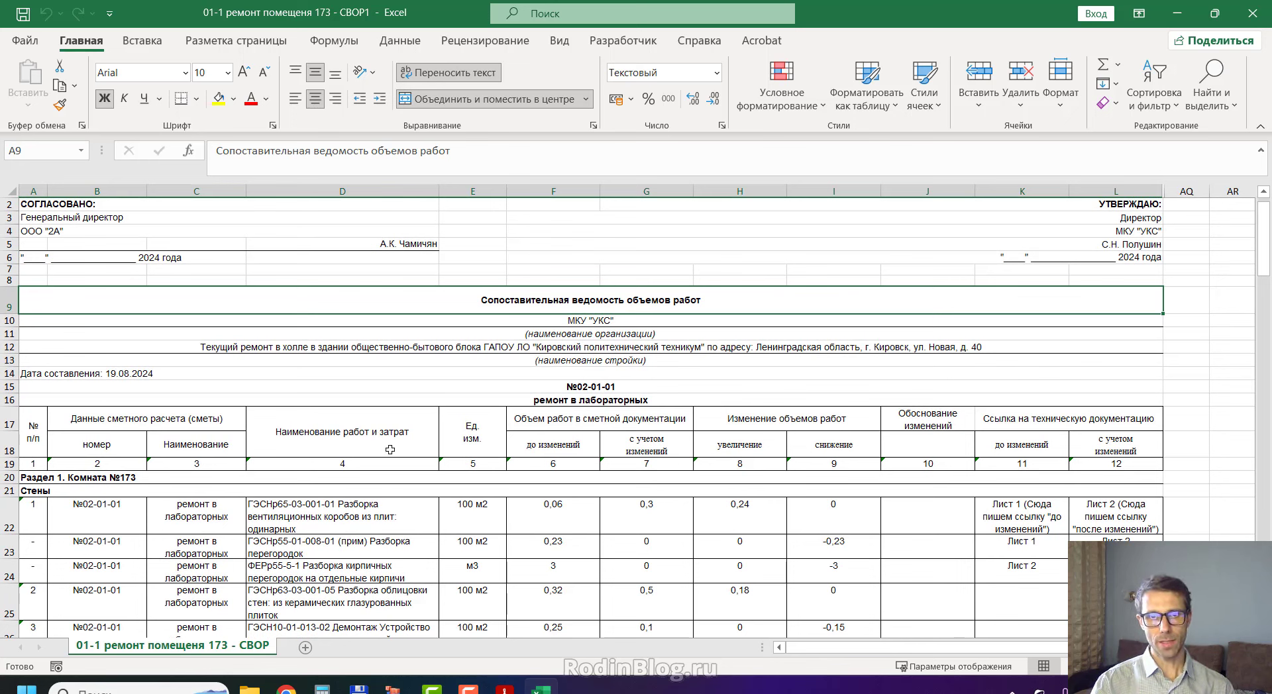
pyautogui.click(386, 536)
pyautogui.scroll(-1, 384, 530)
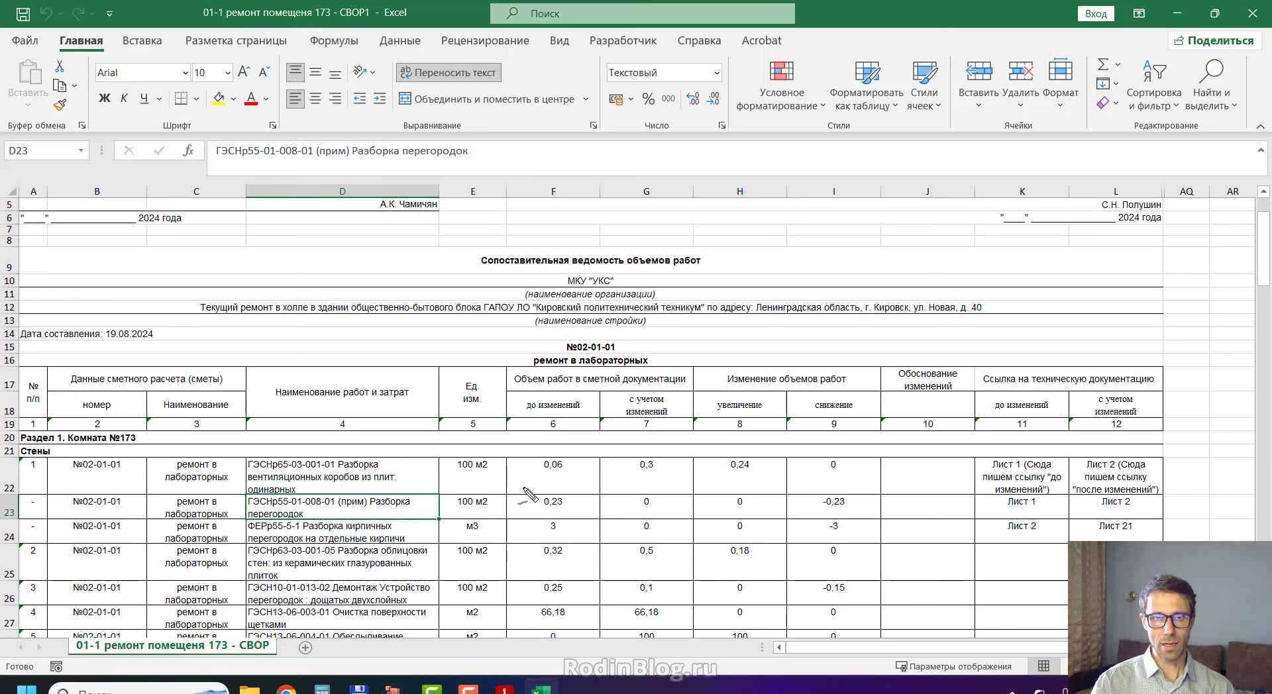
# Examine the before and after volumes, increase, decrease, justification and documentation reference columns for the first wall positions.
pyautogui.moveTo(520, 482)
pyautogui.mouseDown()
pyautogui.moveTo(662, 489)
pyautogui.moveTo(771, 472)
pyautogui.mouseUp()
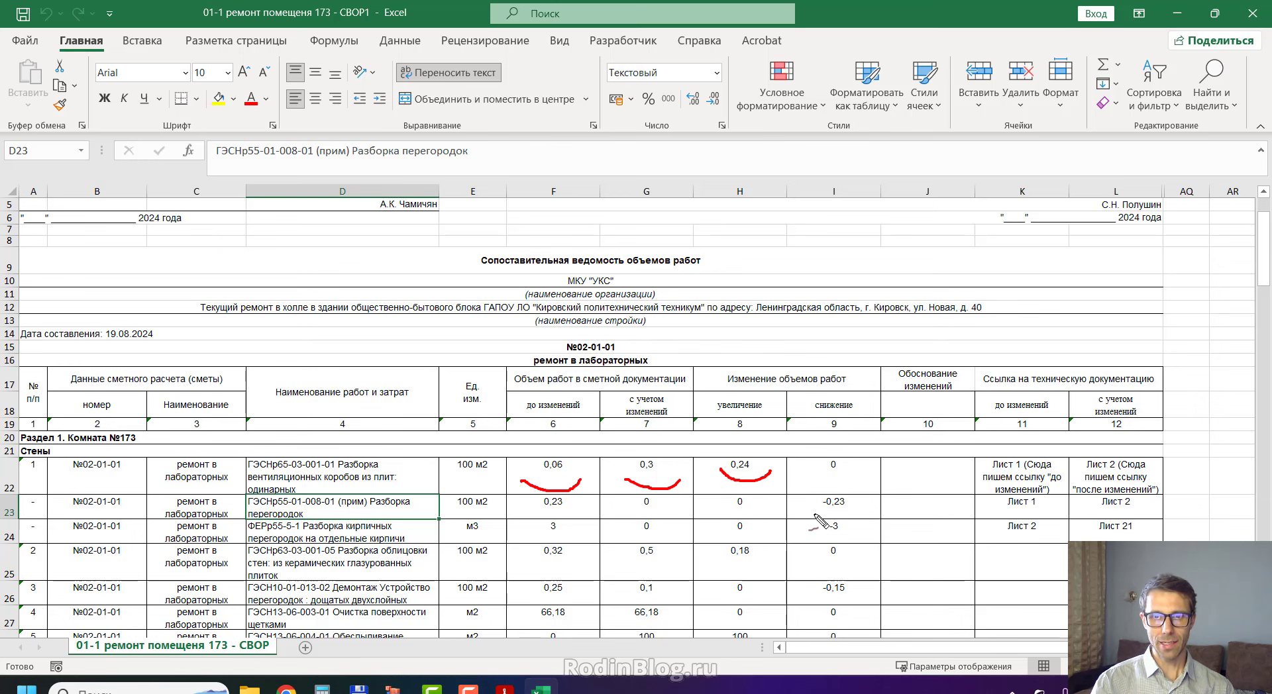
pyautogui.moveTo(810, 509)
pyautogui.mouseDown()
pyautogui.moveTo(836, 518)
pyautogui.moveTo(858, 506)
pyautogui.mouseUp()
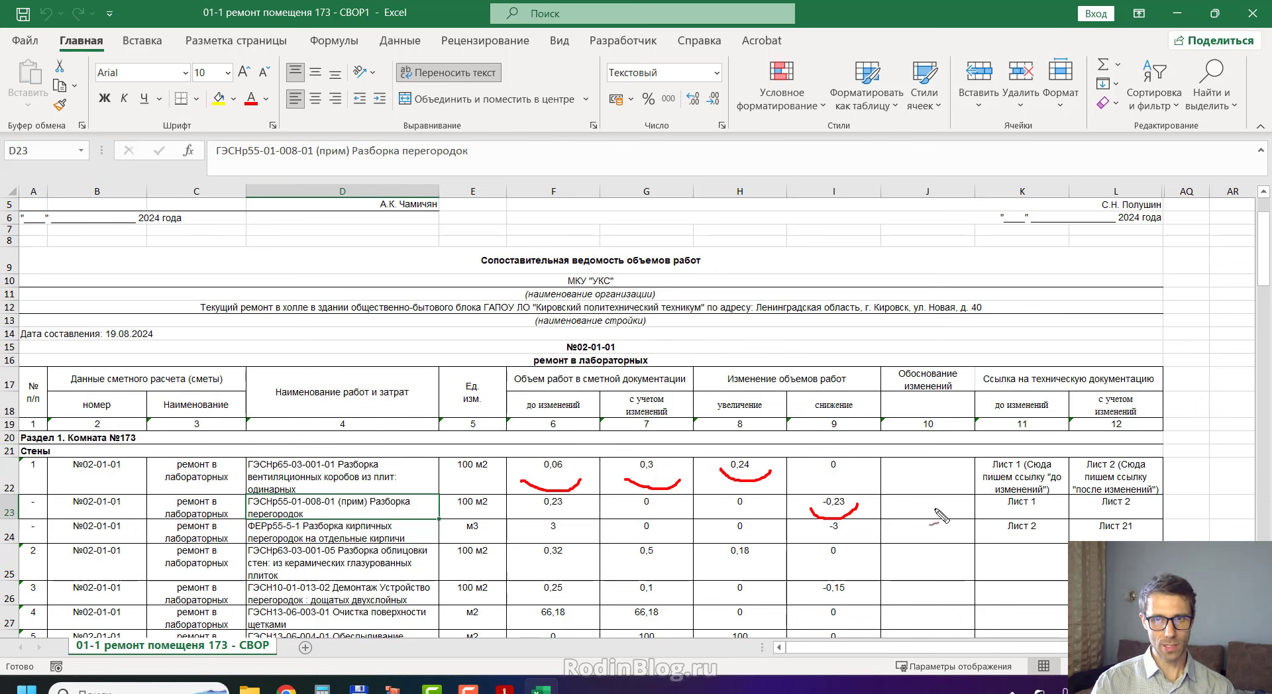
pyautogui.moveTo(979, 487)
pyautogui.mouseDown()
pyautogui.moveTo(982, 467)
pyautogui.moveTo(1056, 453)
pyautogui.moveTo(1068, 478)
pyautogui.moveTo(1113, 441)
pyautogui.moveTo(1156, 437)
pyautogui.moveTo(1169, 468)
pyautogui.mouseUp()
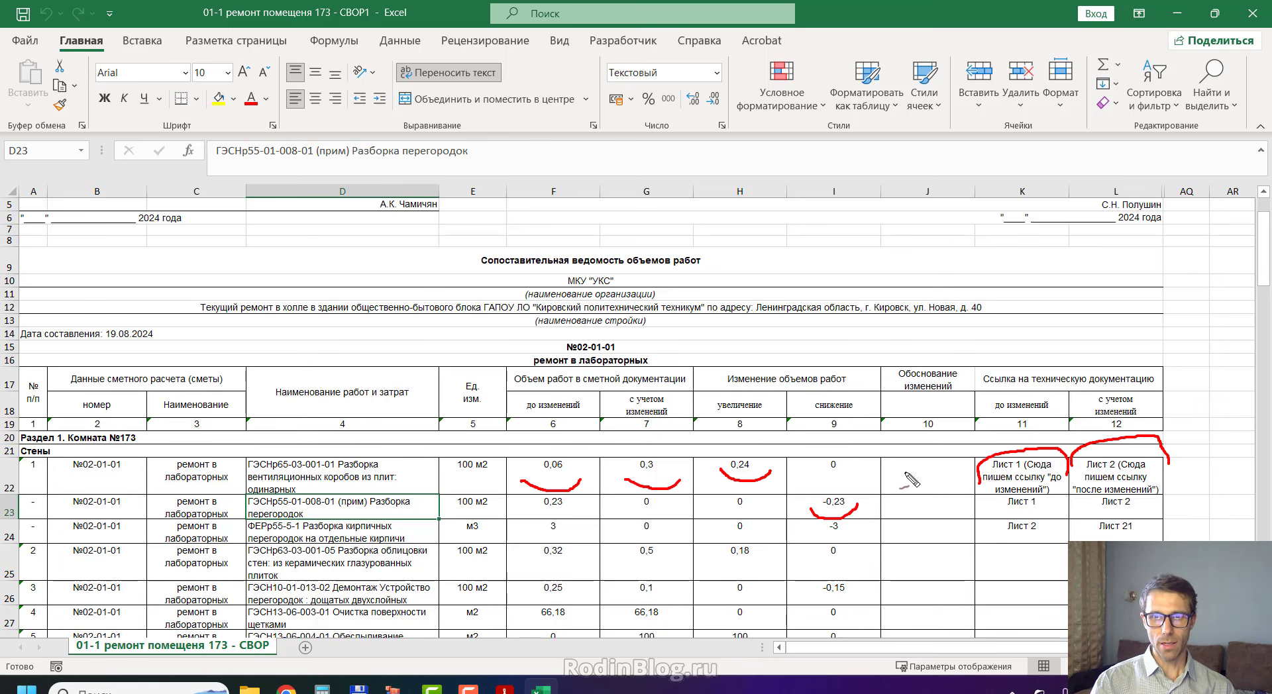
pyautogui.moveTo(910, 471); pyautogui.dragTo(933, 462)
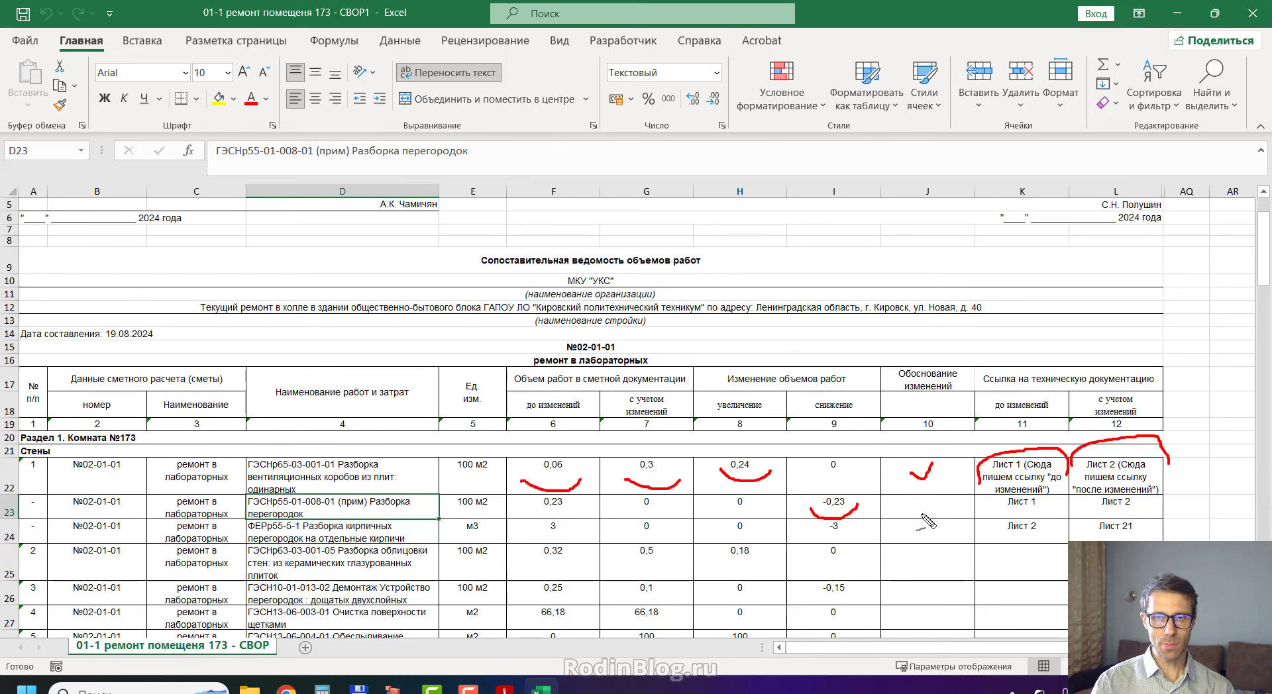
pyautogui.press('Escape')
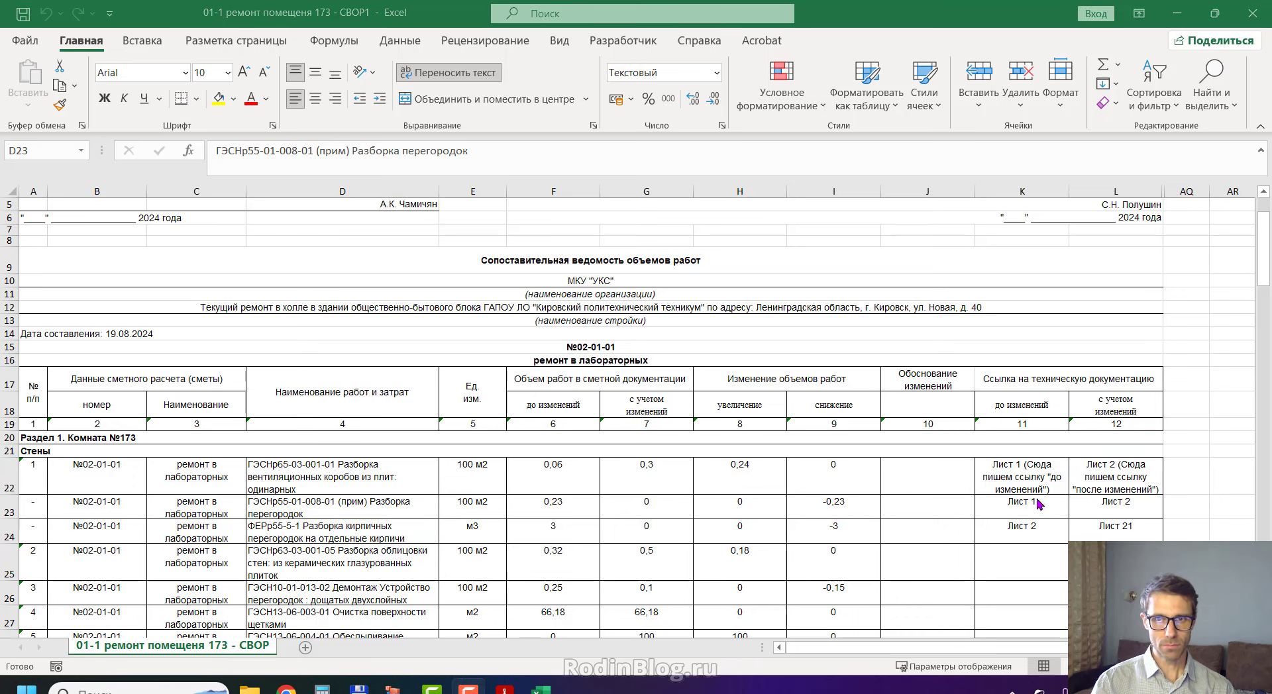
pyautogui.click(1106, 472)
pyautogui.click(1020, 477)
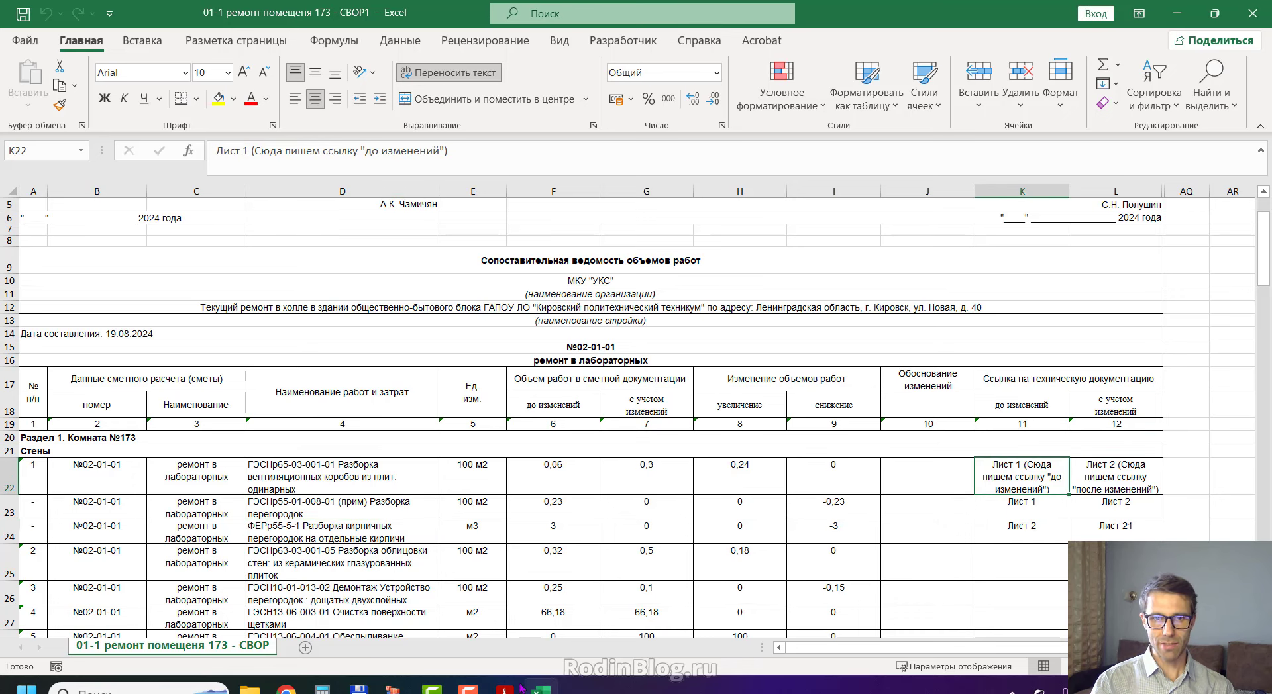
# In ГРАНД-Смета, review the drawing reference and notes comments of position ГЭСНр65-03-001-01, and close its additional information.
pyautogui.click(395, 688)
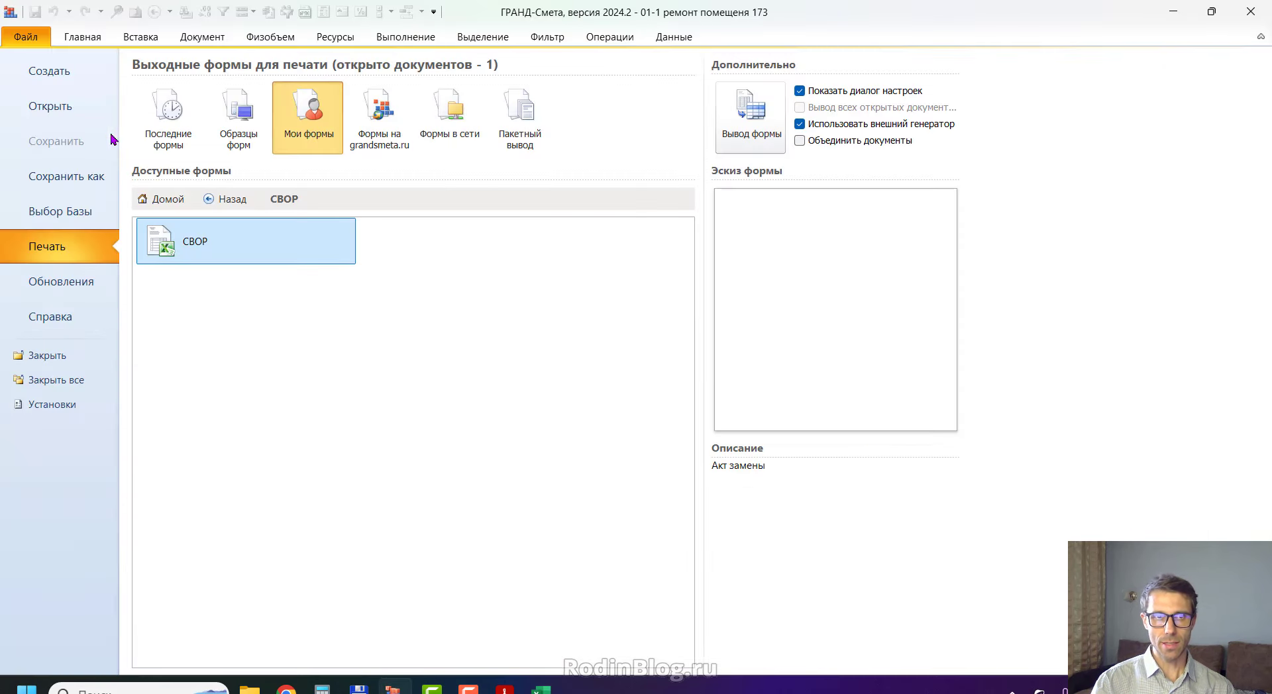
pyautogui.click(26, 36)
pyautogui.click(204, 444)
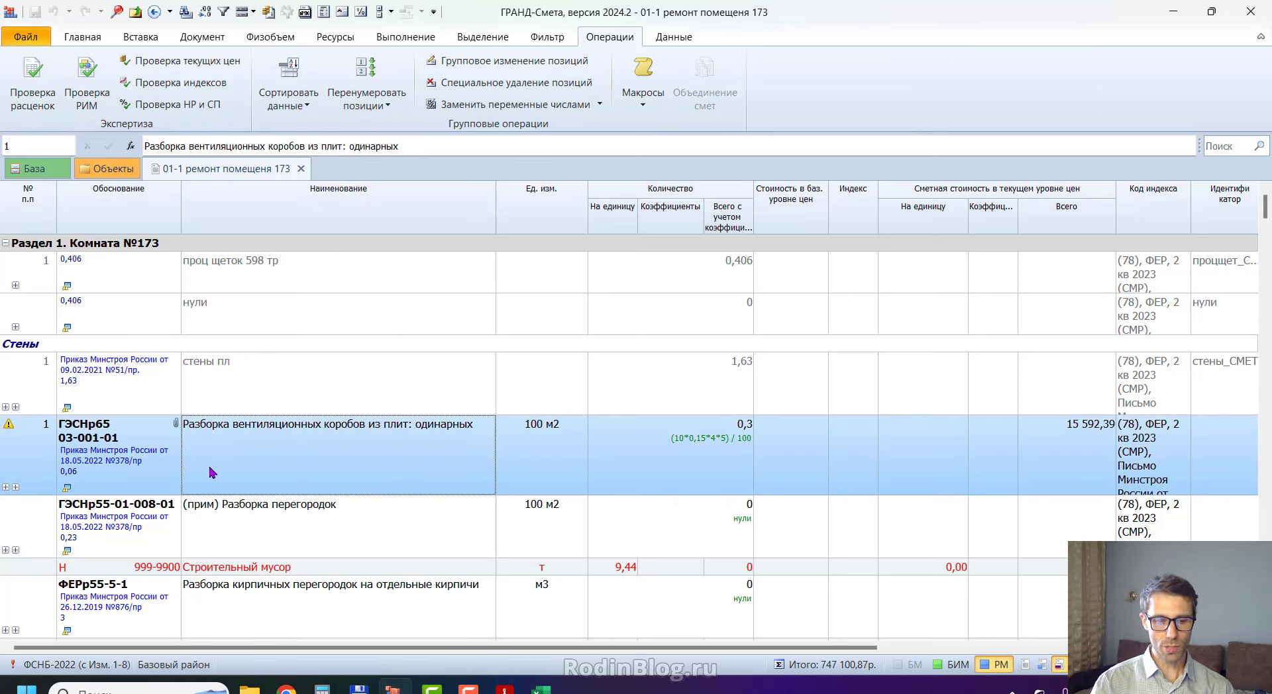
pyautogui.doubleClick(305, 477)
pyautogui.click(412, 398)
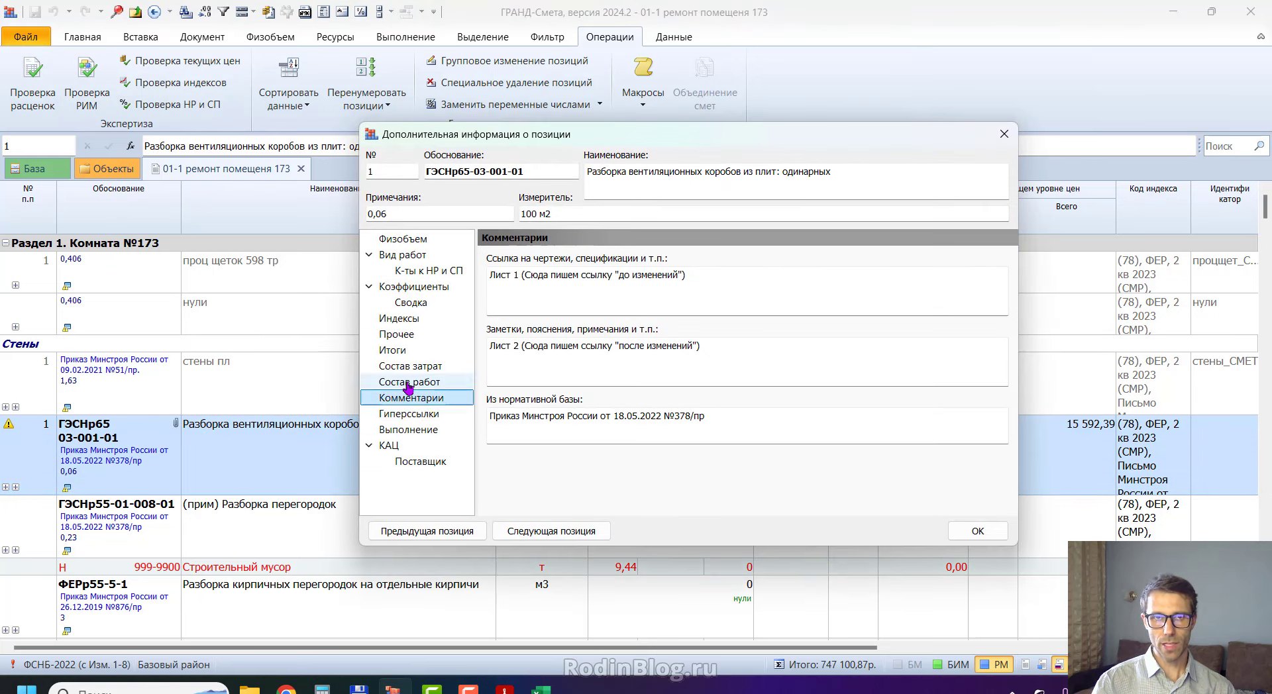
pyautogui.moveTo(705, 278); pyautogui.dragTo(483, 275)
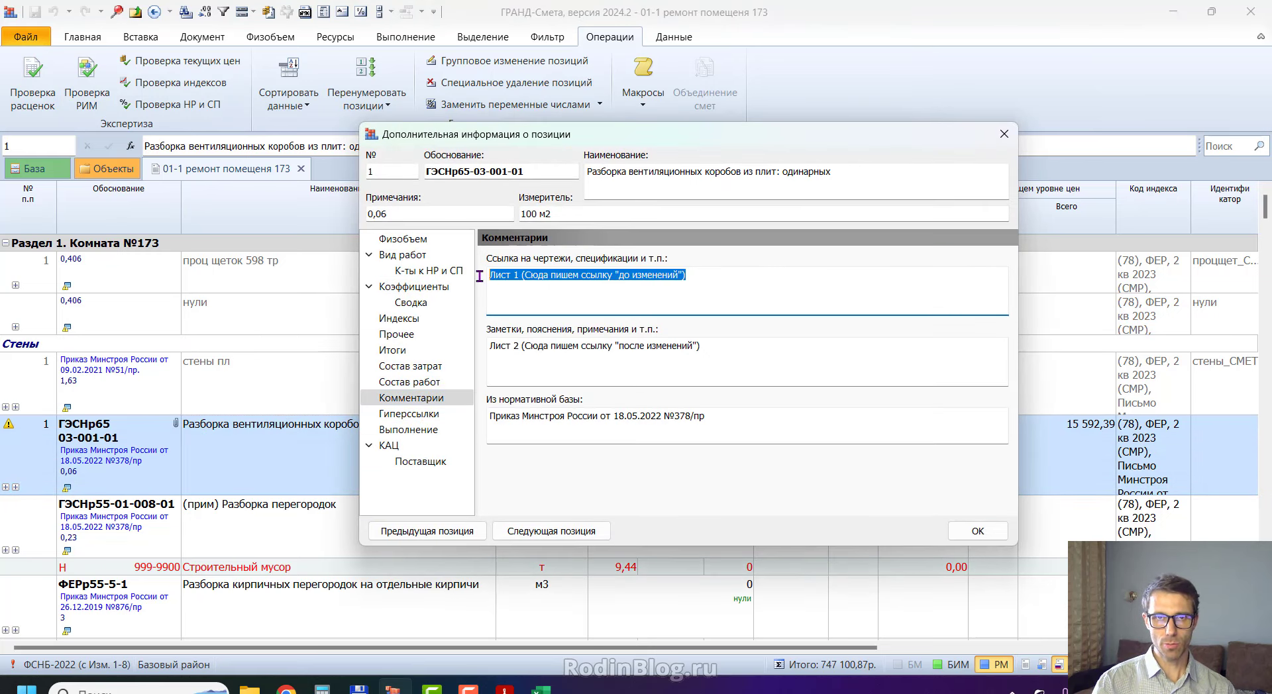
pyautogui.click(554, 285)
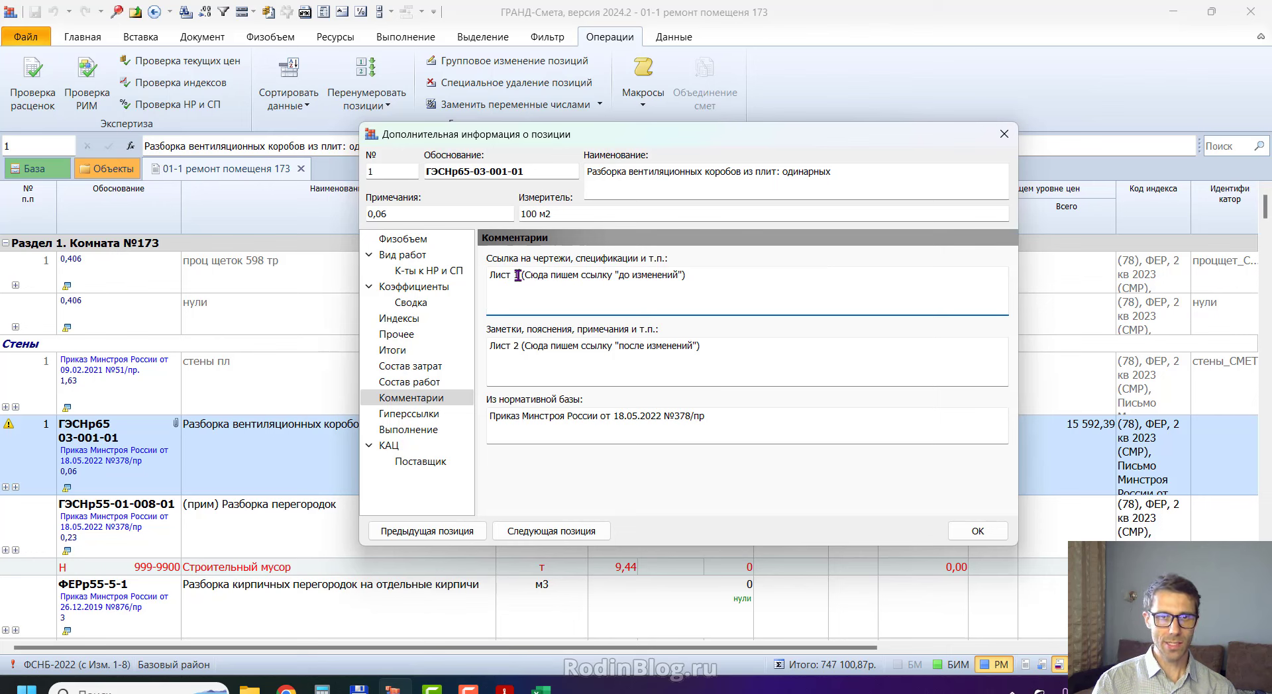
pyautogui.moveTo(497, 346)
pyautogui.mouseDown()
pyautogui.moveTo(728, 342)
pyautogui.moveTo(474, 350)
pyautogui.mouseUp()
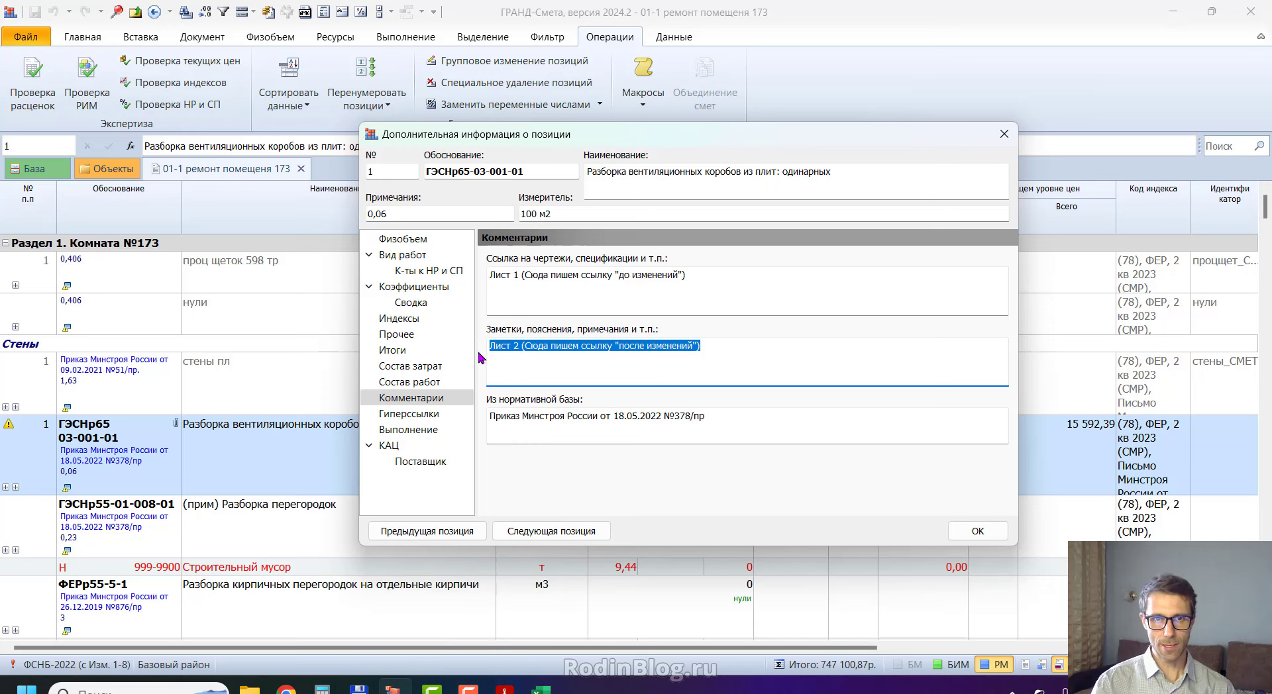
pyautogui.click(1004, 134)
pyautogui.click(435, 513)
pyautogui.press('Up')
# Review the whole СВОР statement in Excel down to the signature lines, and return to the first wall positions.
pyautogui.click(541, 687)
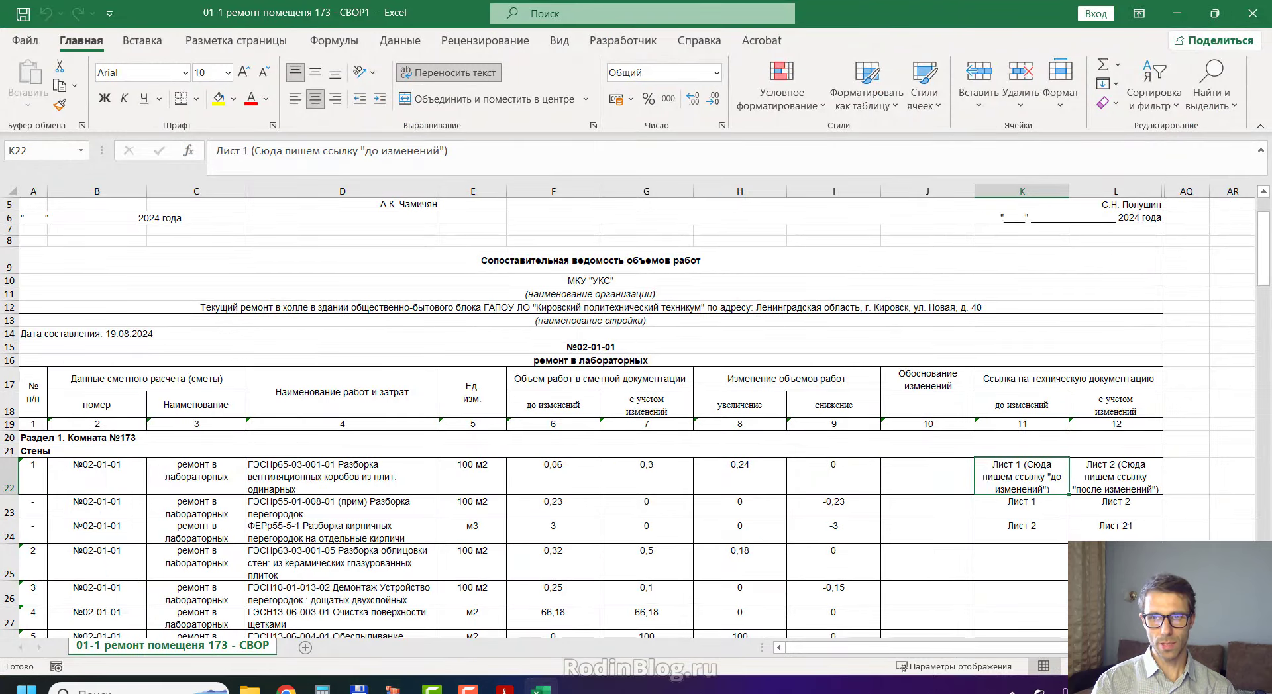
pyautogui.scroll(-6, 817, 458)
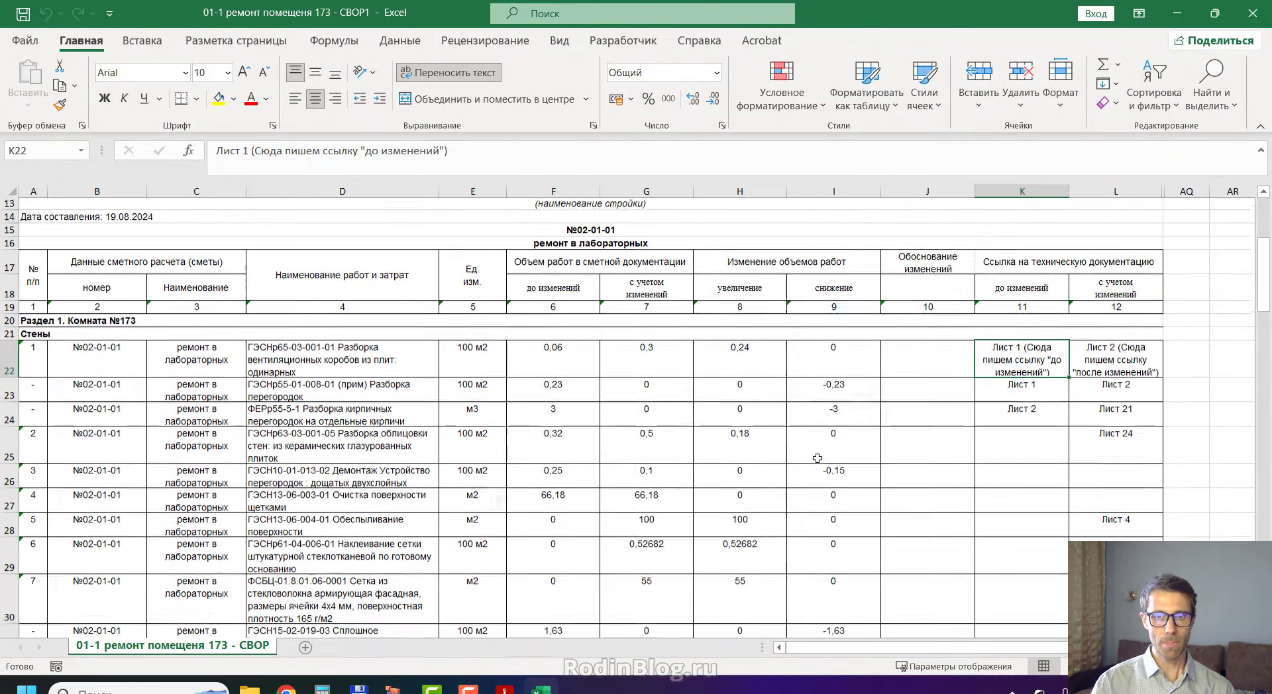
pyautogui.scroll(-8, 818, 458)
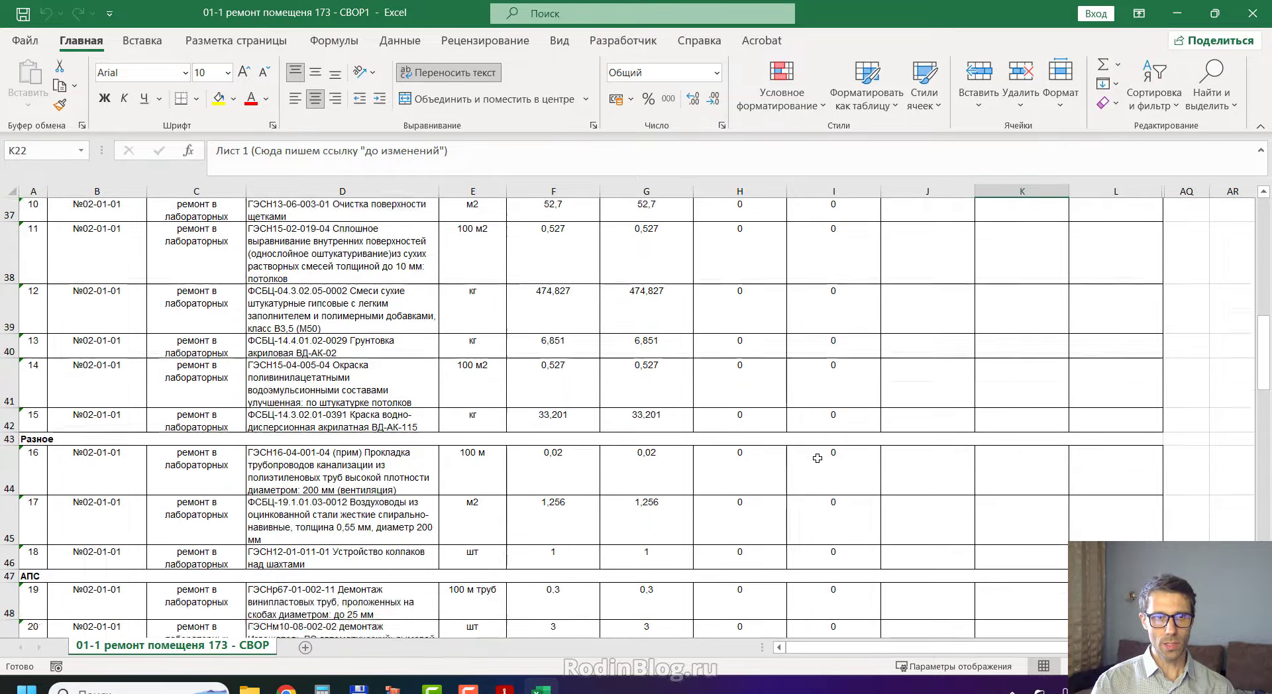
pyautogui.scroll(-12, 818, 458)
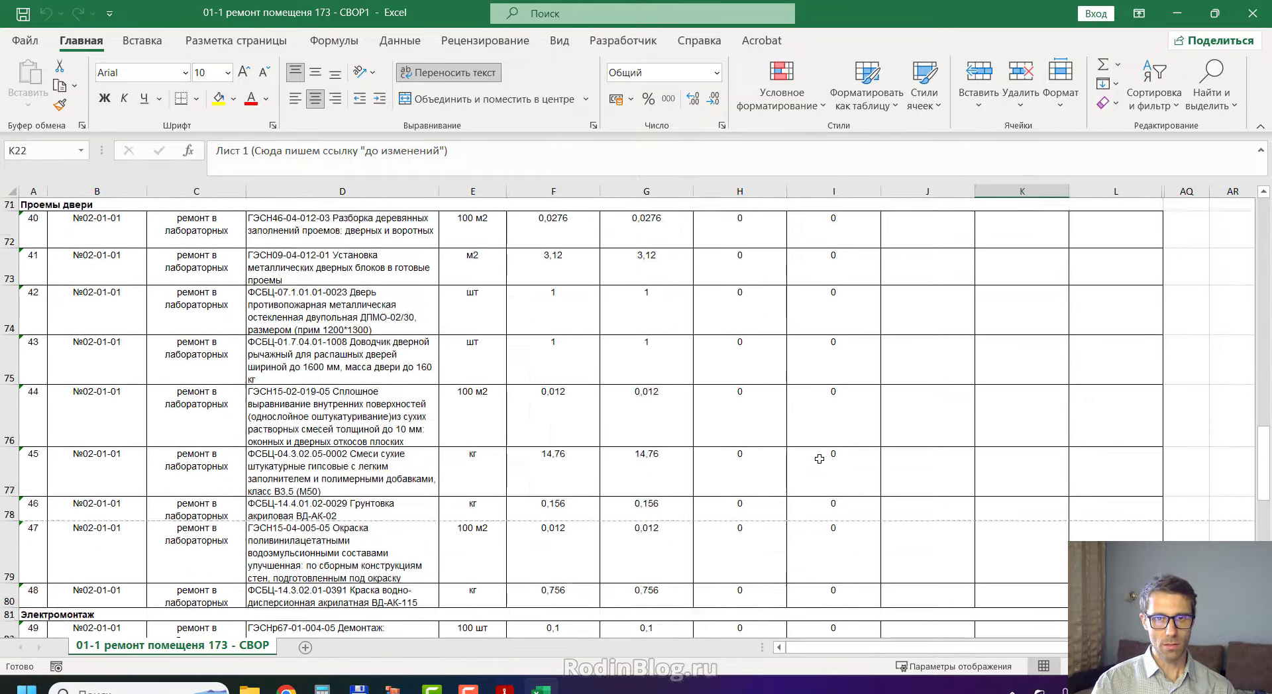
pyautogui.scroll(-11, 819, 459)
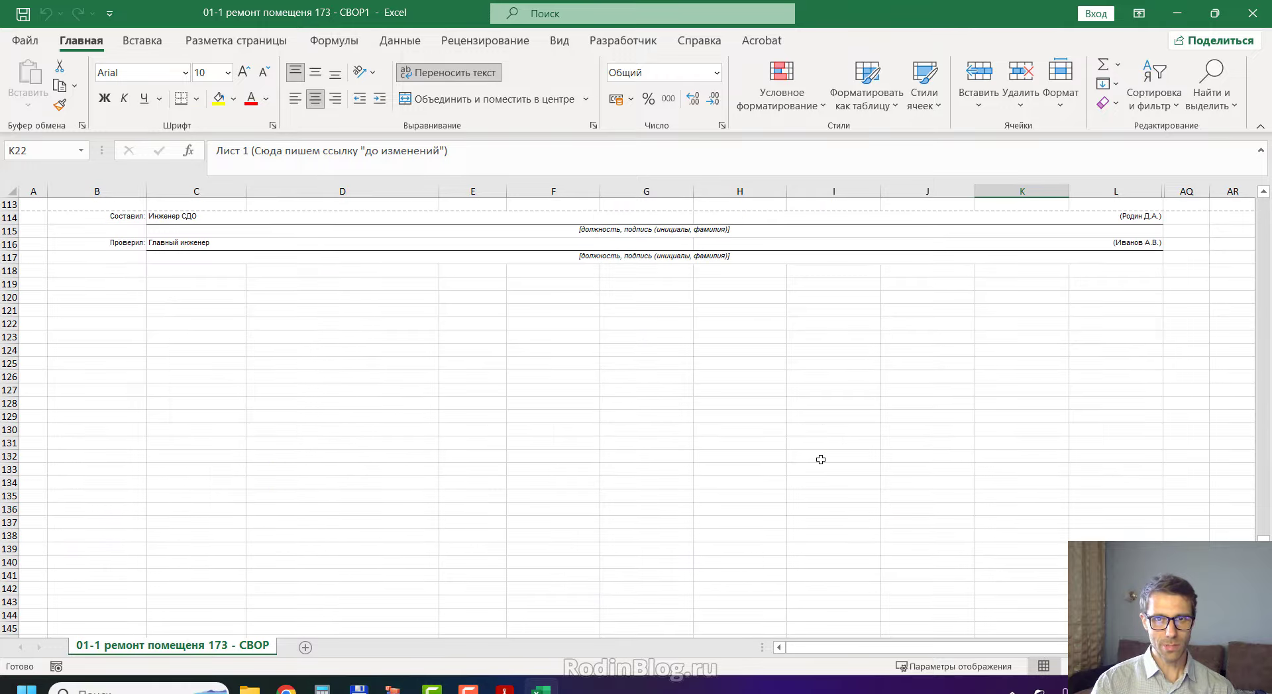
pyautogui.scroll(2, 821, 459)
pyautogui.click(306, 559)
pyautogui.click(136, 449)
pyautogui.click(146, 505)
pyautogui.click(144, 478)
pyautogui.hotkey('ctrl', 'Home')
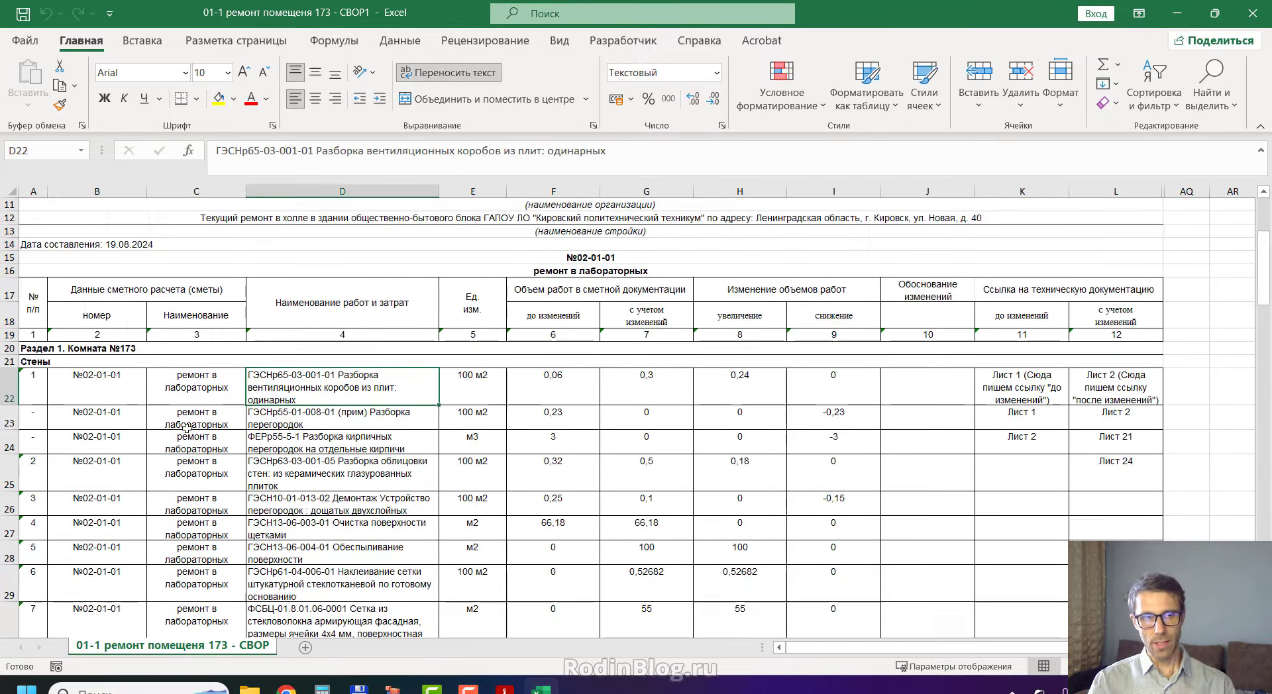
# Check the item numbering of the first wall positions in the "№ п/п" column, including the rows marked with a dash.
pyautogui.click(33, 426)
pyautogui.click(32, 442)
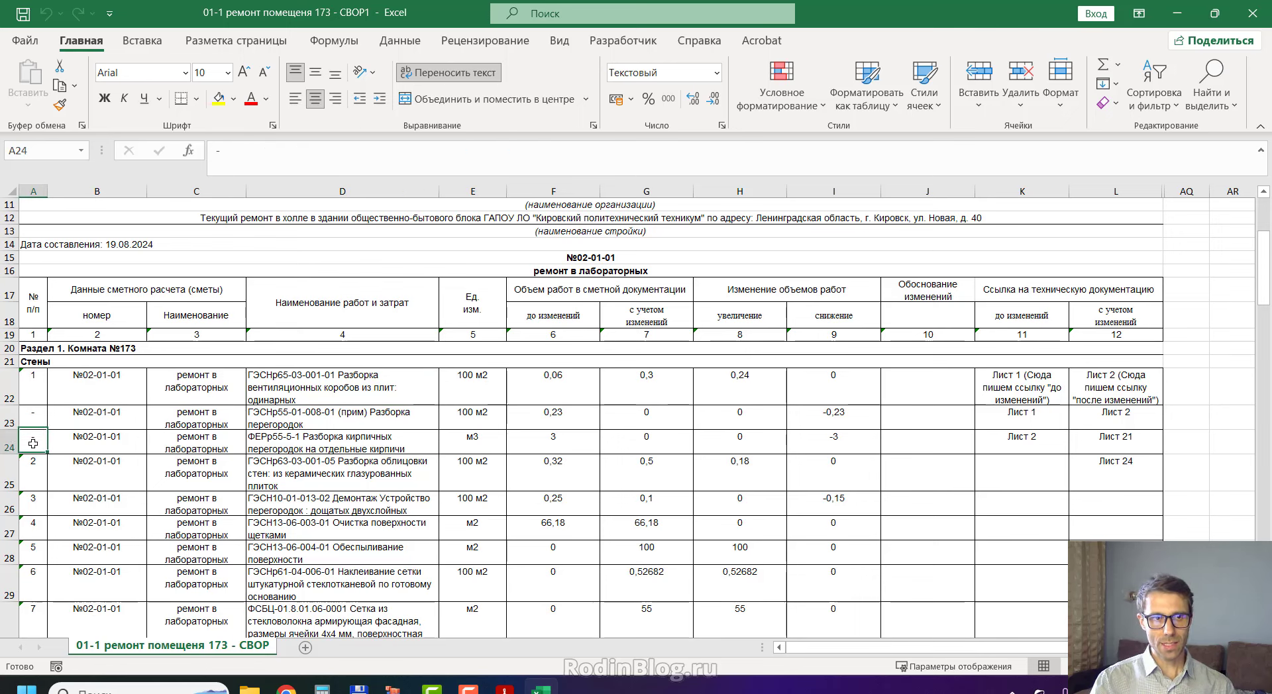
pyautogui.click(33, 475)
pyautogui.click(33, 503)
pyautogui.click(34, 527)
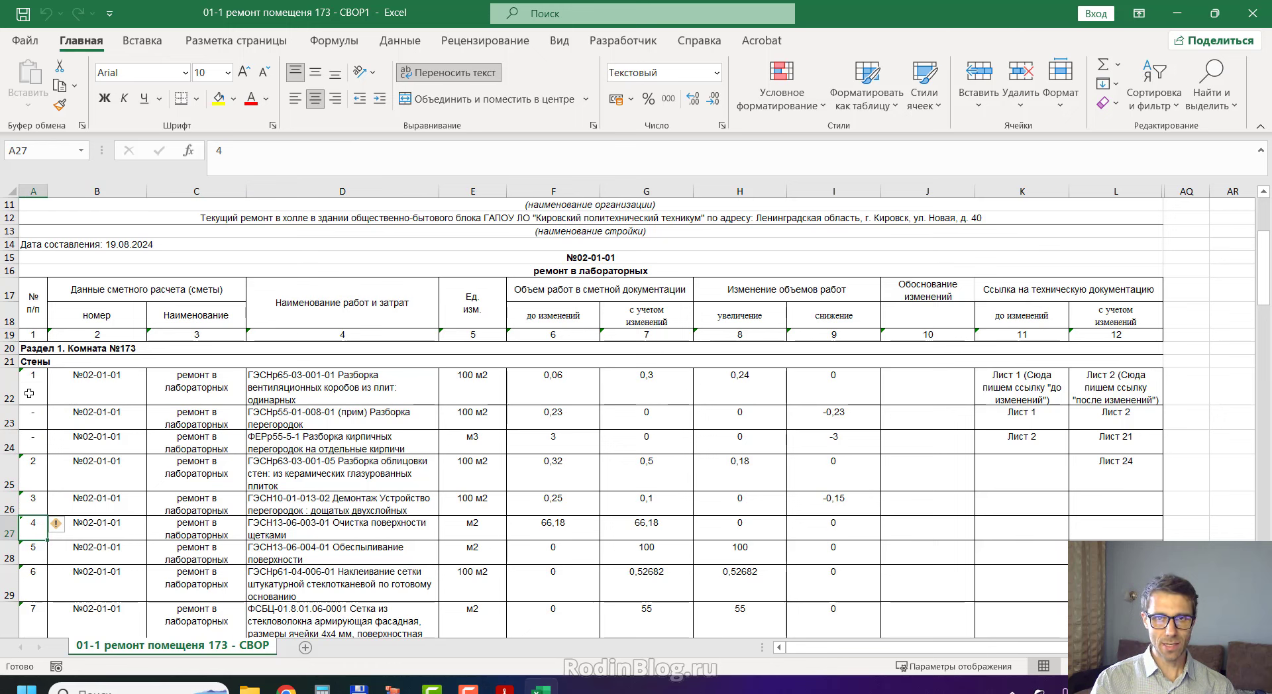
pyautogui.click(415, 382)
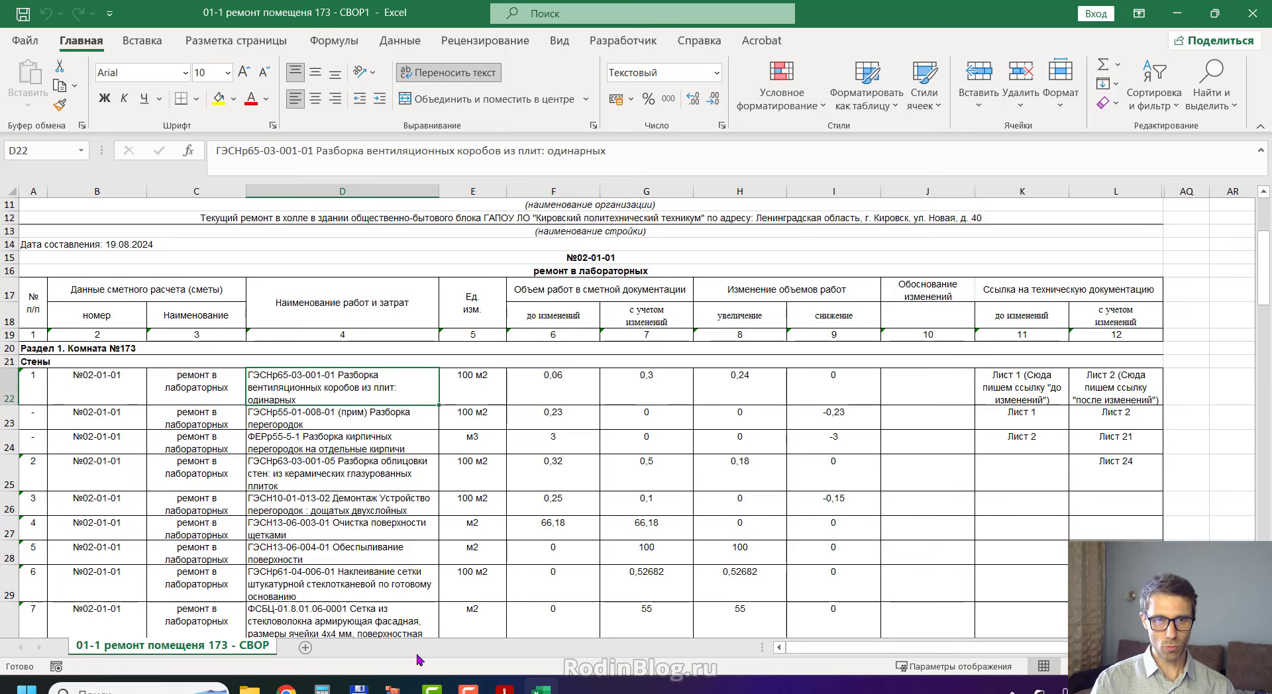
# Switch to ГРАНД-Смета and compare the zeroed quantities of ГЭСНр55-01-008-01 and ФЕРр55-5-1 with their position numbers.
pyautogui.hotkey('alt', 'Tab')
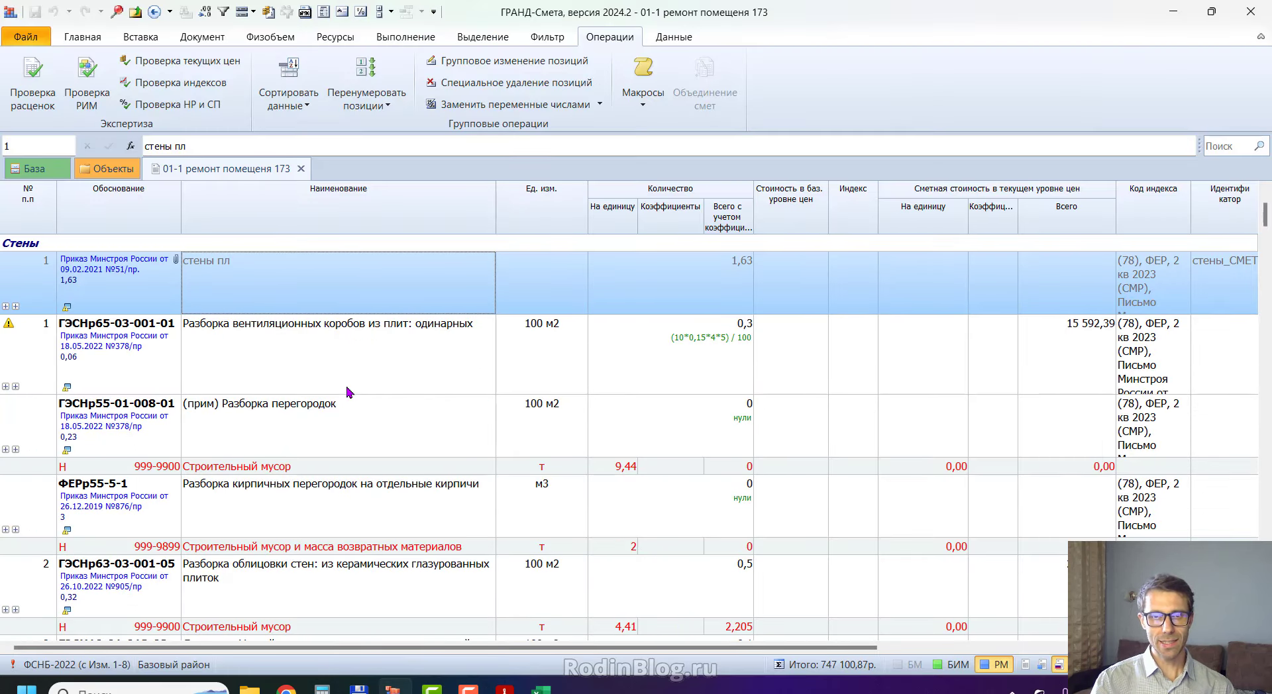
pyautogui.click(316, 364)
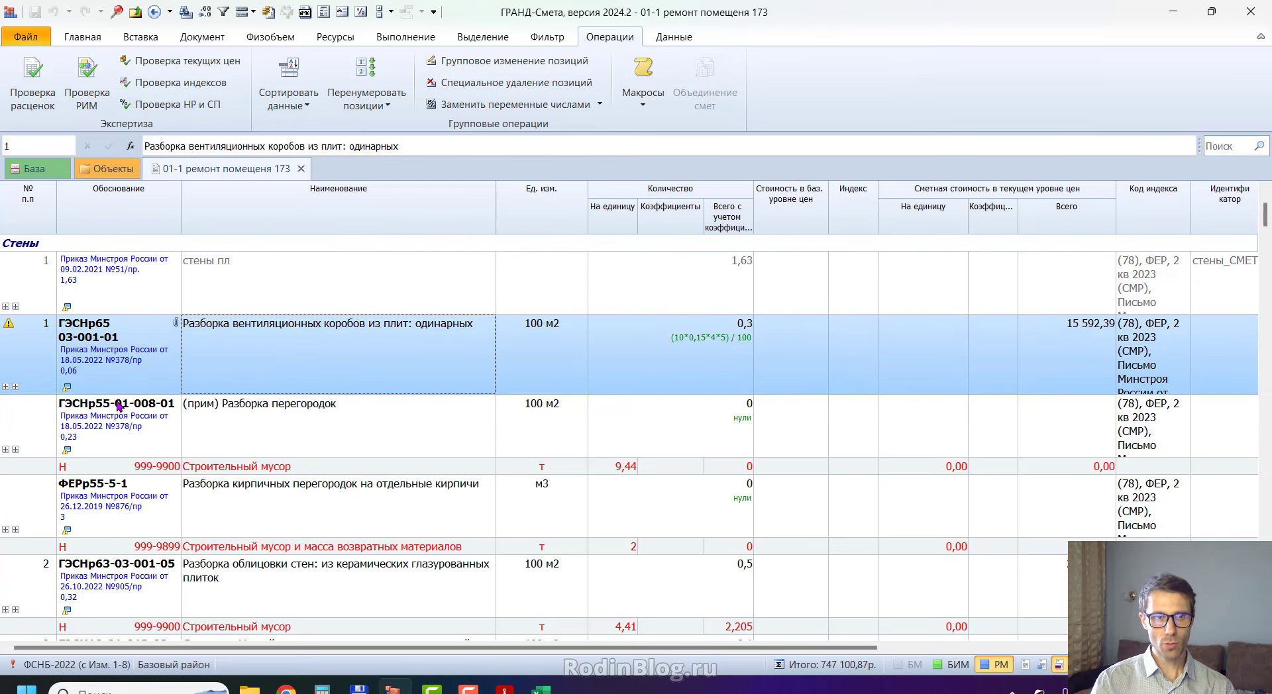
pyautogui.moveTo(749, 399)
pyautogui.mouseDown()
pyautogui.moveTo(723, 444)
pyautogui.moveTo(746, 410)
pyautogui.mouseUp()
pyautogui.moveTo(747, 474)
pyautogui.mouseDown()
pyautogui.moveTo(652, 510)
pyautogui.moveTo(774, 517)
pyautogui.moveTo(748, 475)
pyautogui.mouseUp()
pyautogui.moveTo(60, 419)
pyautogui.mouseDown()
pyautogui.moveTo(17, 434)
pyautogui.moveTo(54, 427)
pyautogui.moveTo(40, 399)
pyautogui.mouseUp()
pyautogui.moveTo(32, 482)
pyautogui.mouseDown()
pyautogui.moveTo(20, 497)
pyautogui.moveTo(26, 531)
pyautogui.moveTo(47, 499)
pyautogui.moveTo(30, 479)
pyautogui.mouseUp()
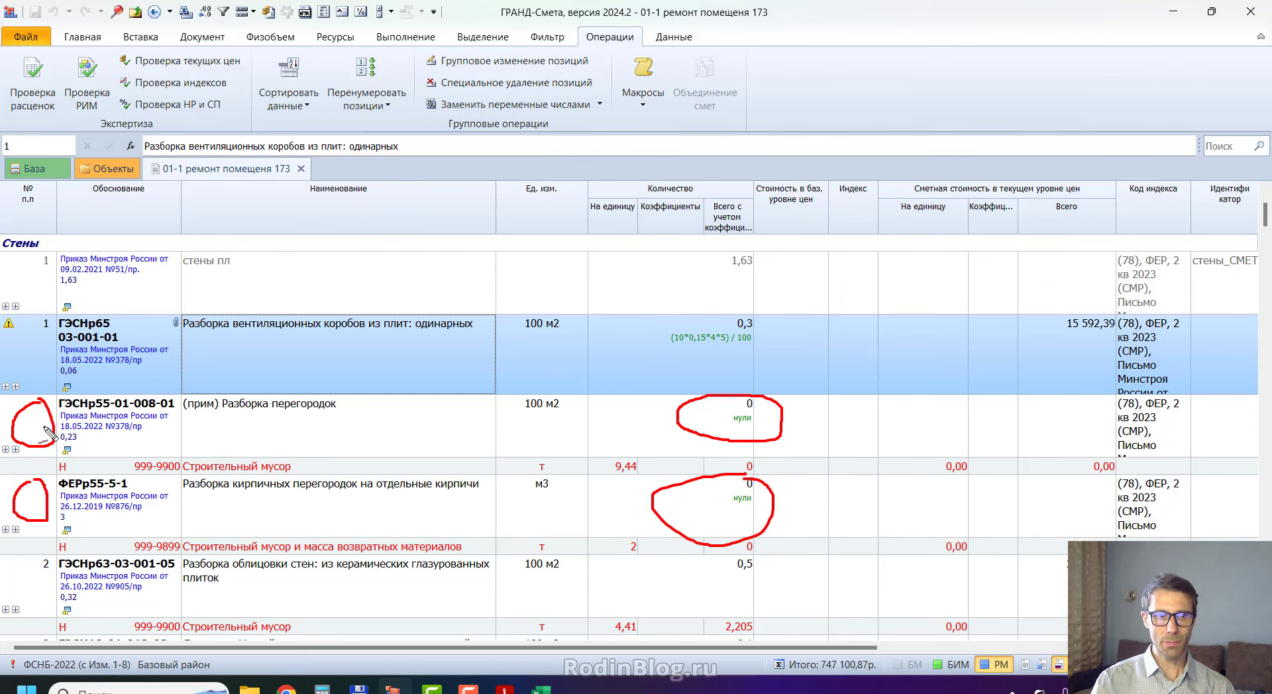
pyautogui.press('Escape')
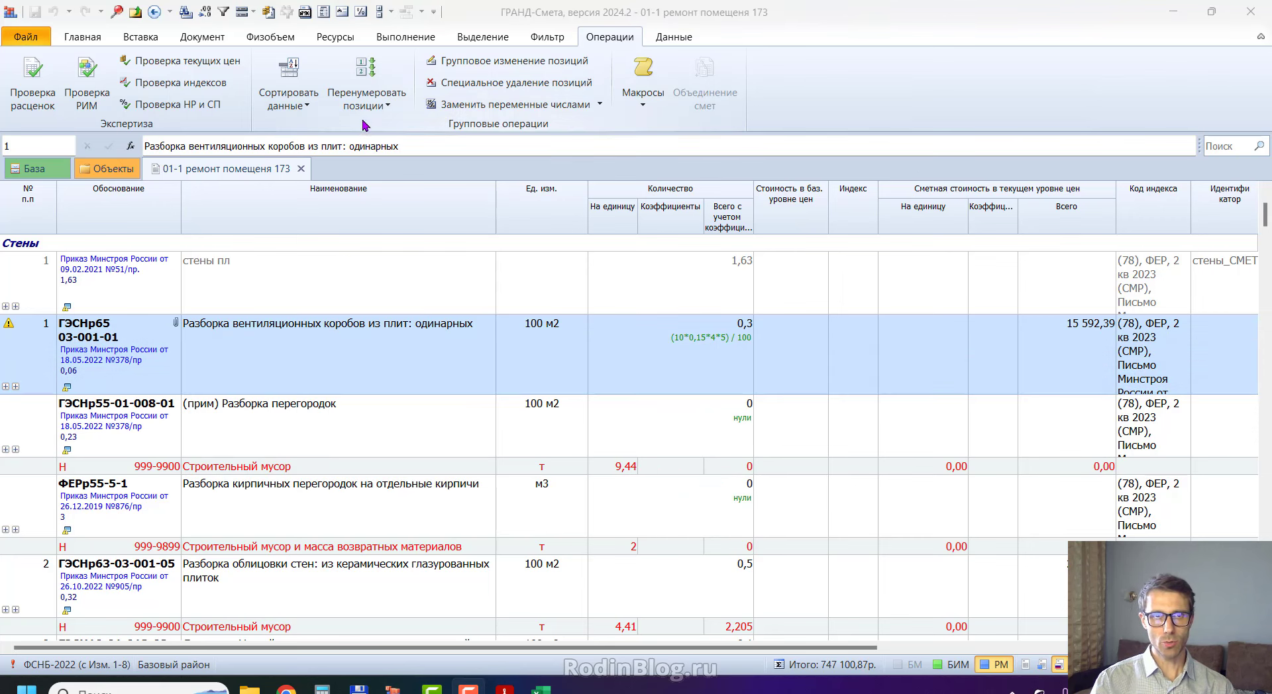
# Inspect the codes and number cells of position ГЭСНр65-03-001-01 and the two zeroed partition dismantling positions.
pyautogui.click(71, 418)
pyautogui.click(86, 371)
pyautogui.click(108, 428)
pyautogui.click(161, 366)
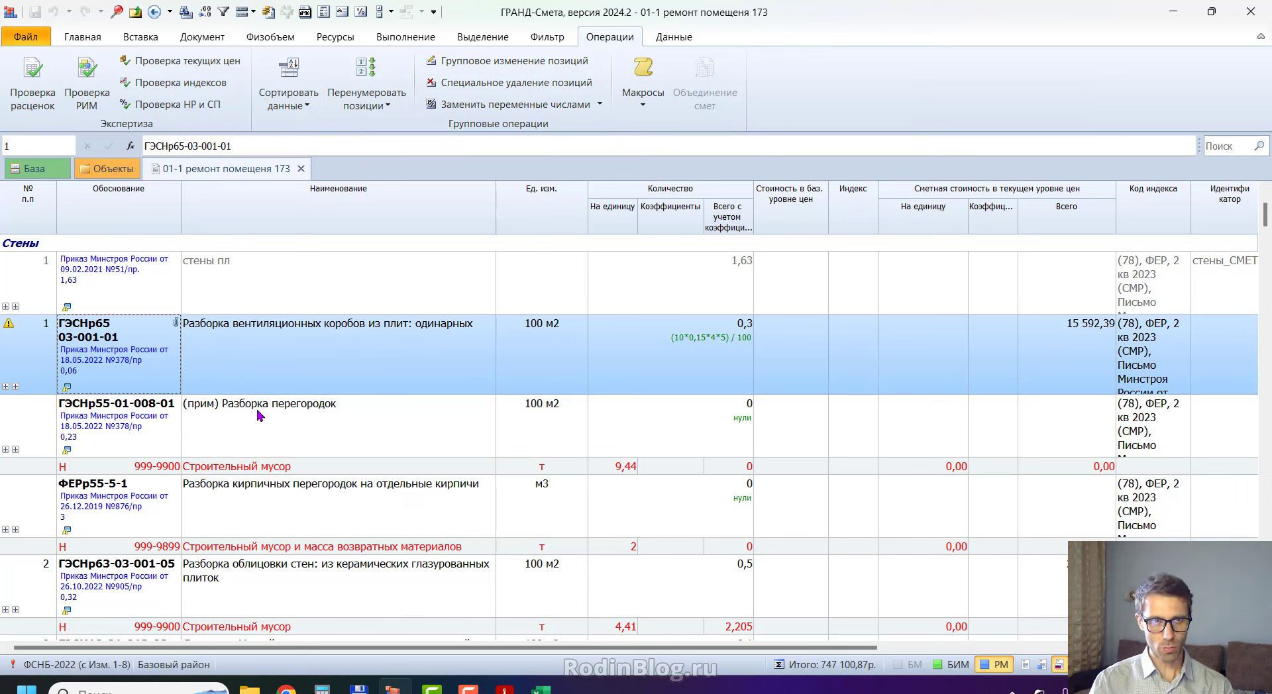
pyautogui.click(218, 409)
pyautogui.click(178, 355)
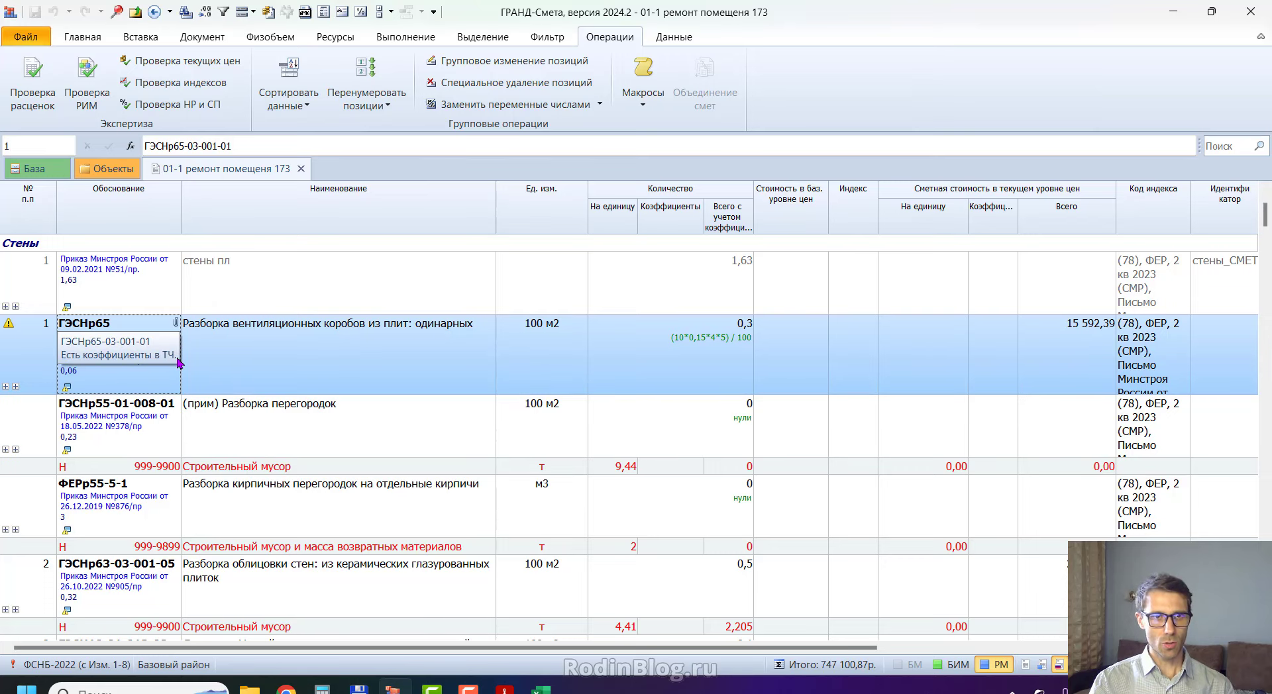
pyautogui.click(67, 431)
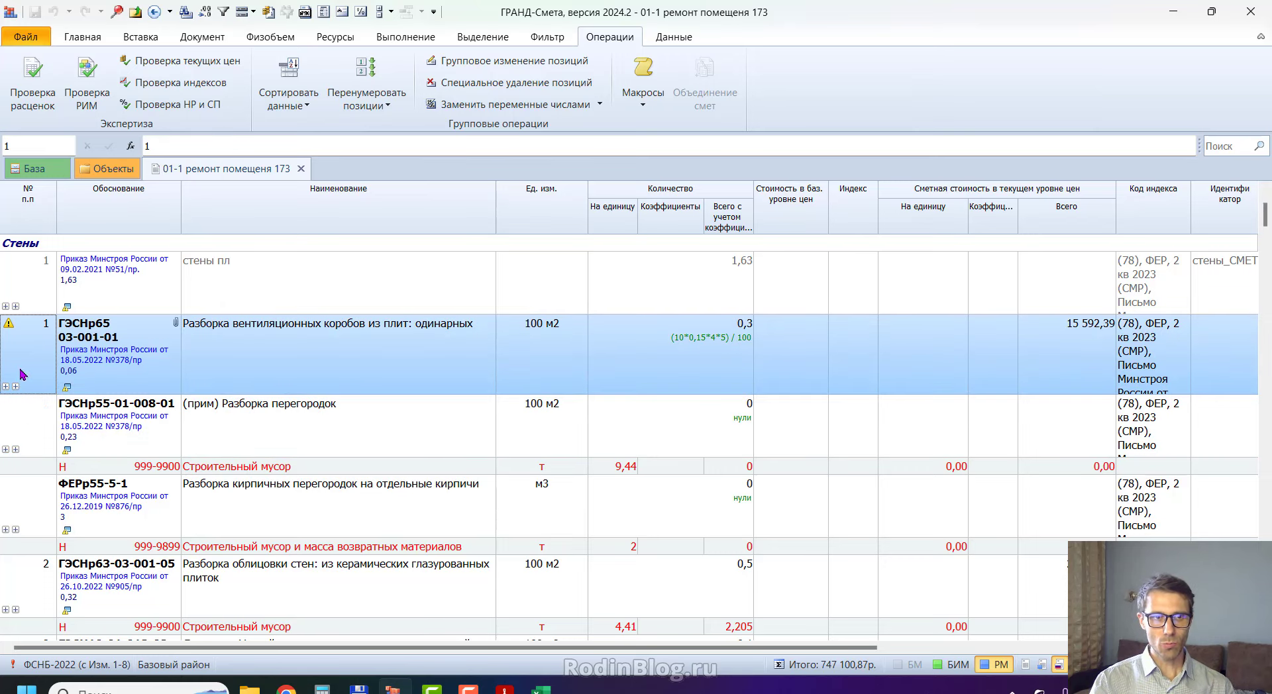
pyautogui.click(46, 493)
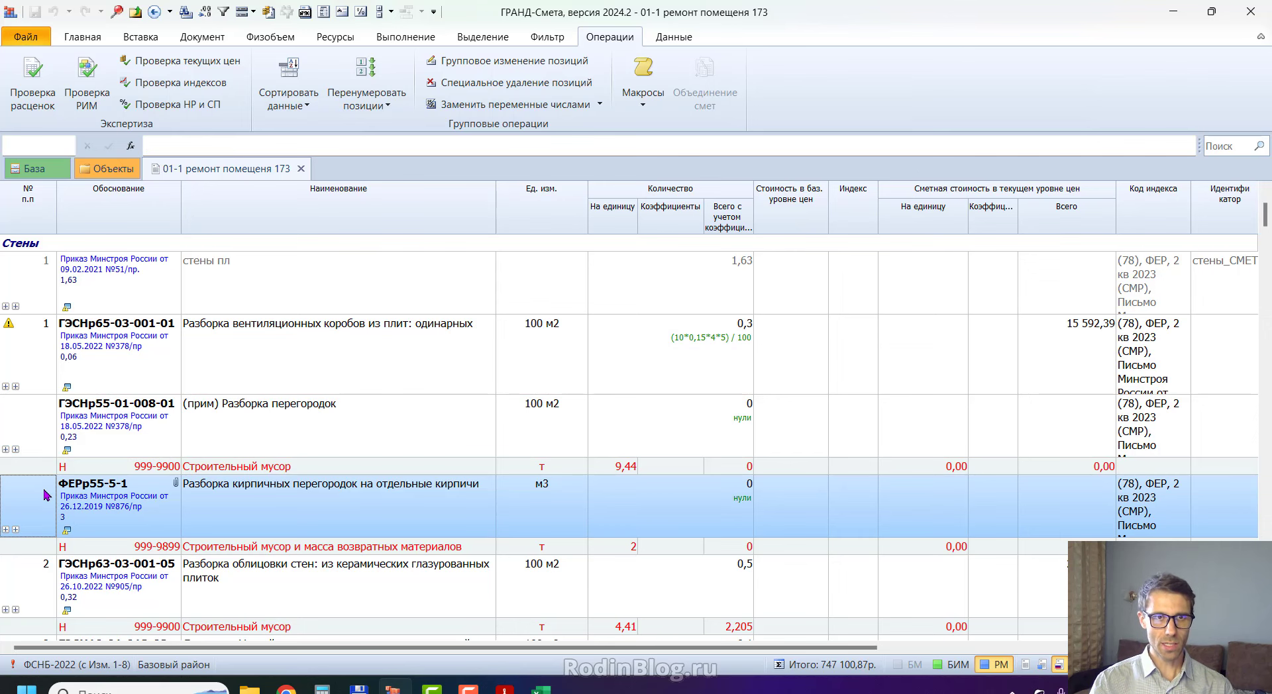
# Check the number cells of zeroed positions ГЭСНр55-01-008-01 and ФЕРр55-5-1, and select both positions together.
pyautogui.click(20, 435)
pyautogui.click(30, 489)
pyautogui.click(31, 452)
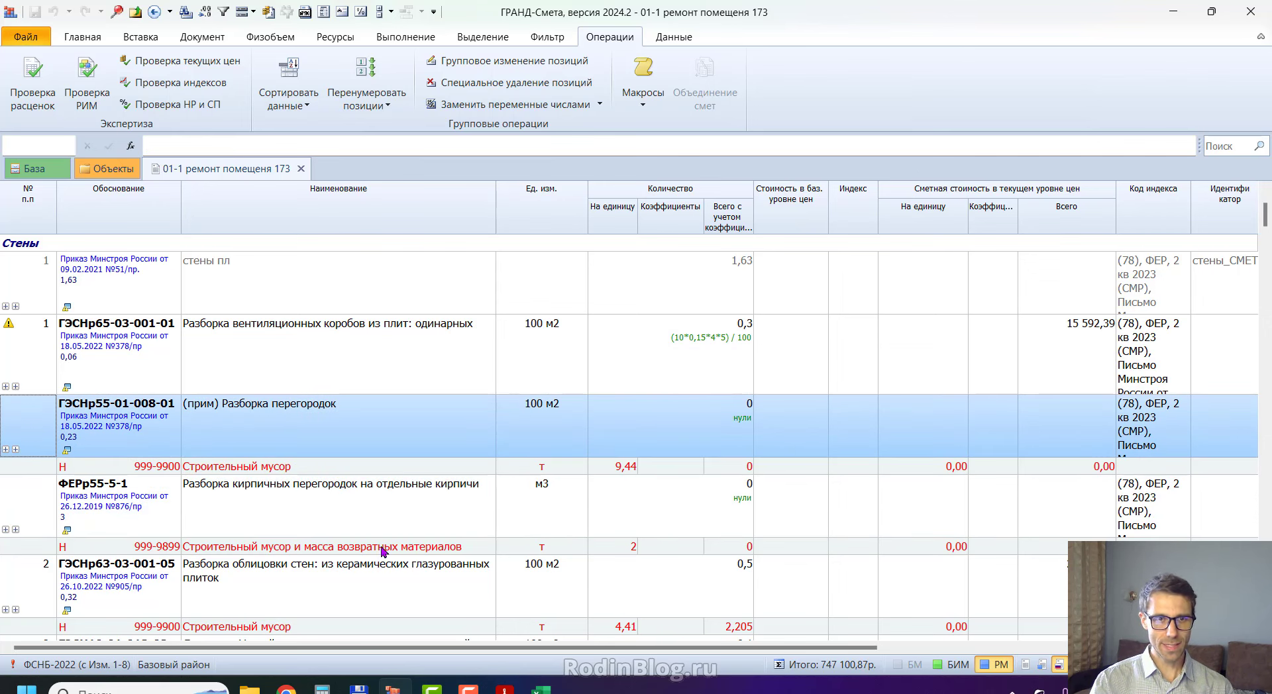
pyautogui.keyDown('ctrl'); pyautogui.click(405, 528); pyautogui.keyUp('ctrl')
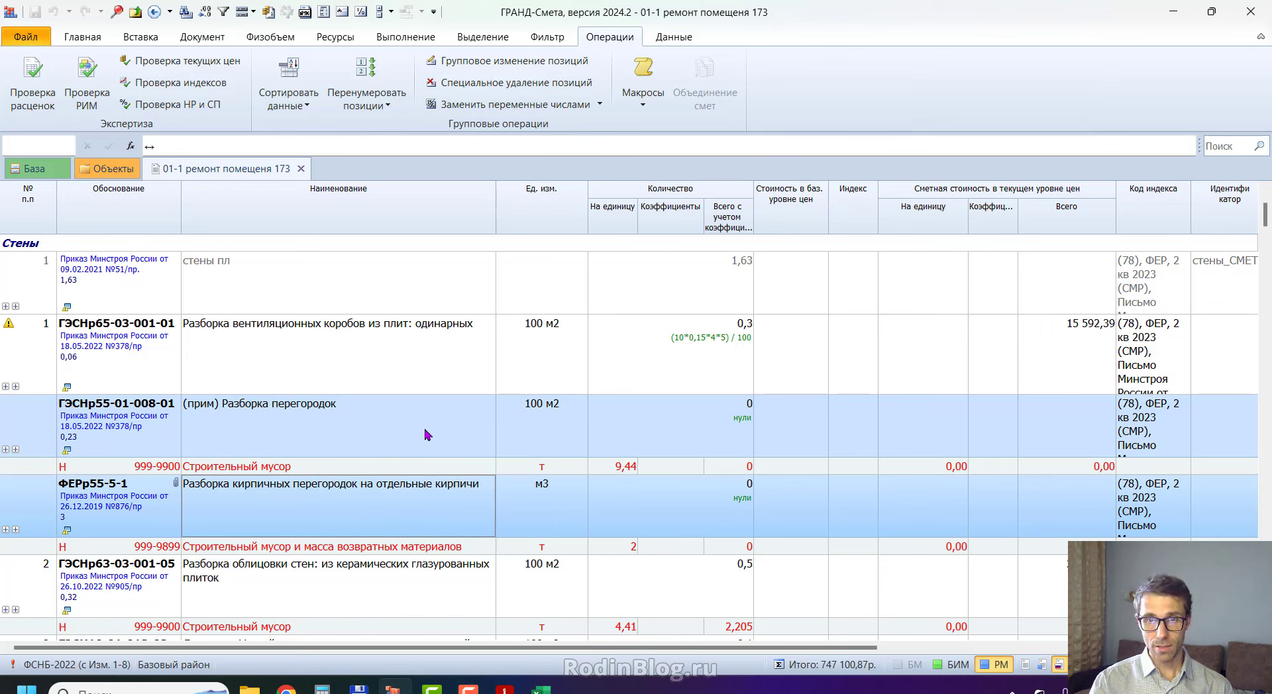
# Recheck the number cells of the two zeroed positions and review the numbering mode and skipping options for position renumbering.
pyautogui.click(41, 423)
pyautogui.click(47, 501)
pyautogui.click(46, 427)
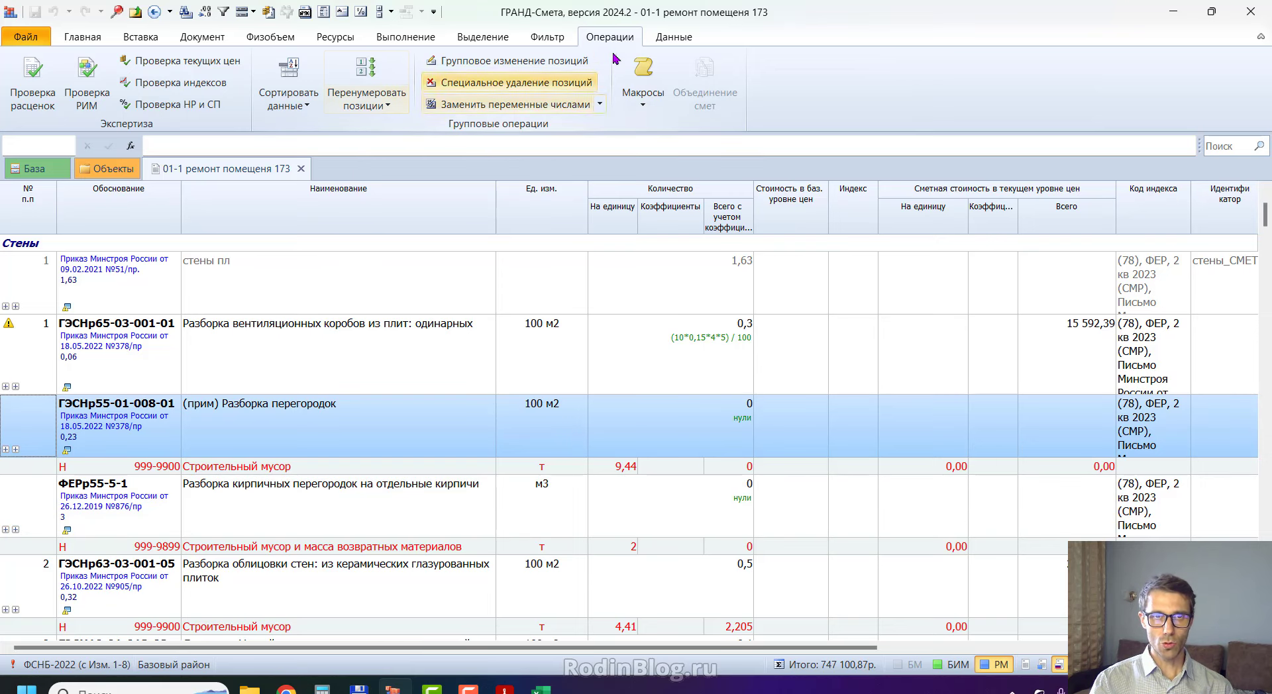
pyautogui.click(390, 105)
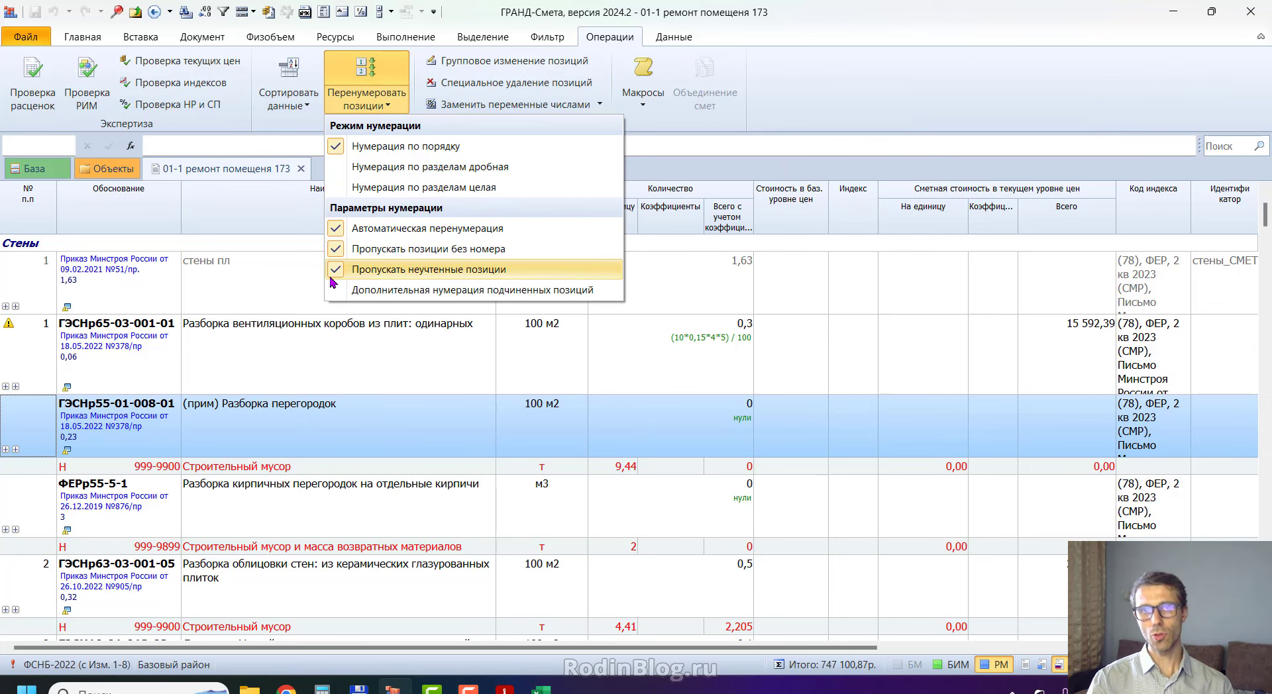
pyautogui.click(333, 338)
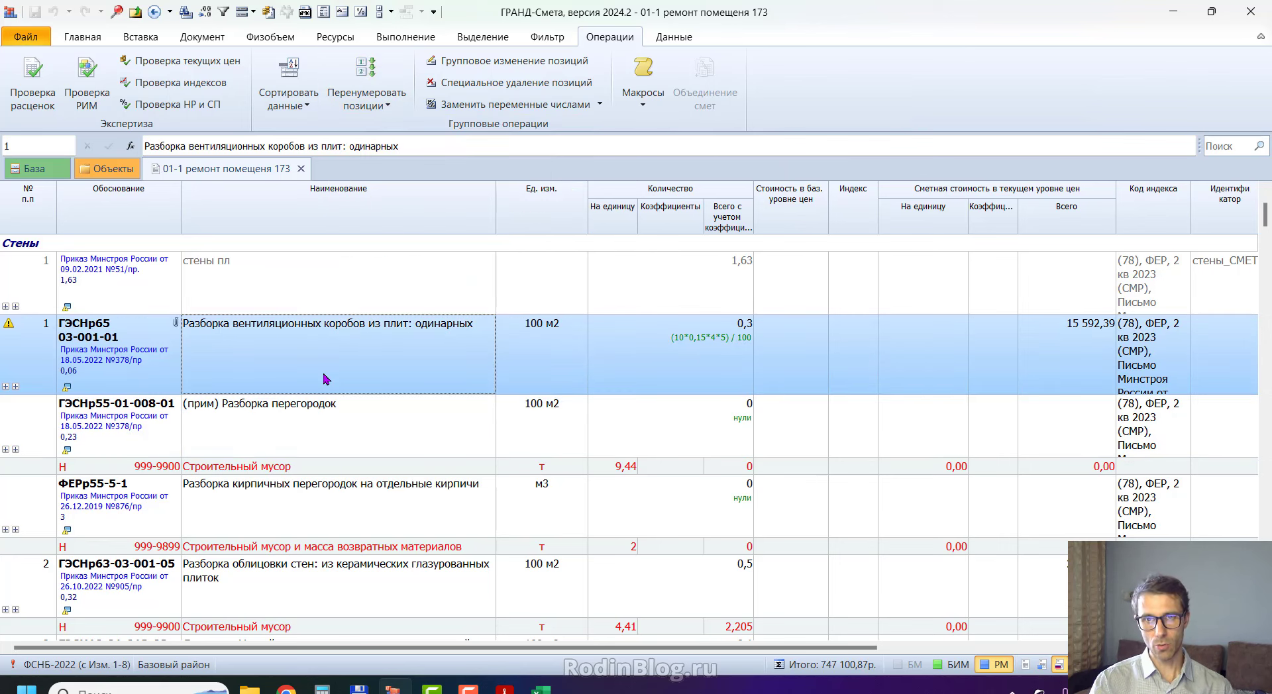
# Output the estimate to Excel with the recent form "ЛСР по Методике 2020 (РИМ)", keeping its form settings.
pyautogui.click(26, 37)
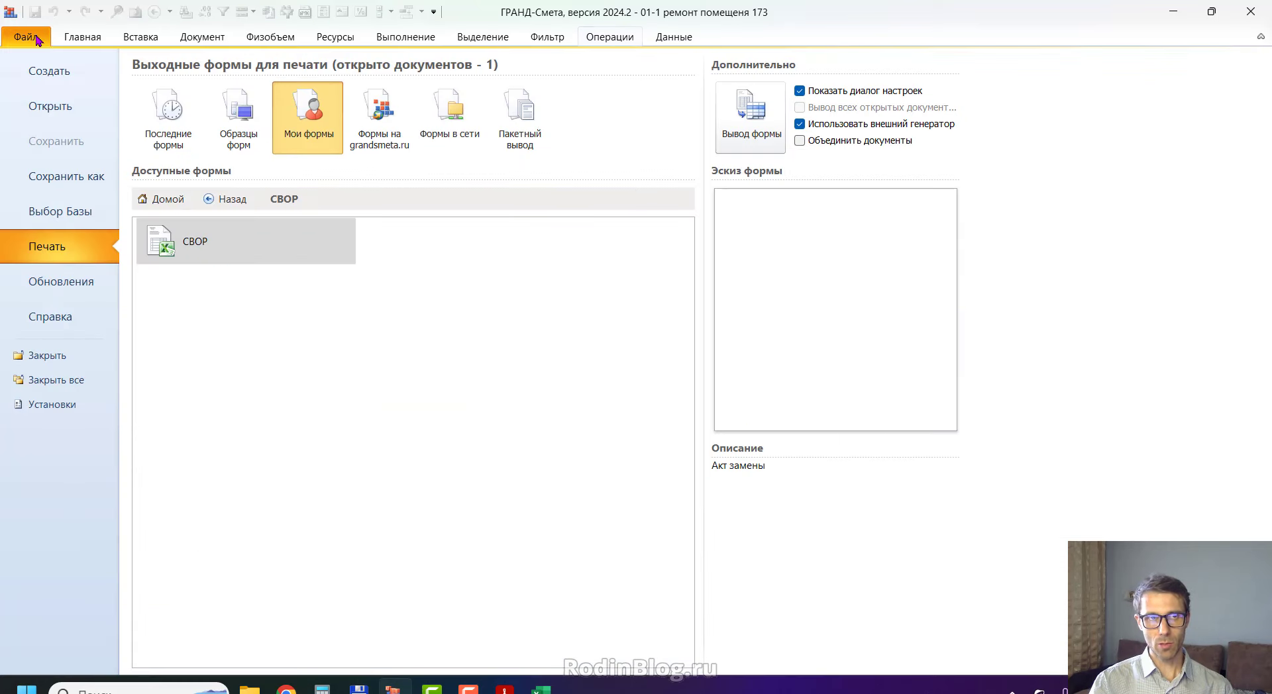
pyautogui.click(168, 116)
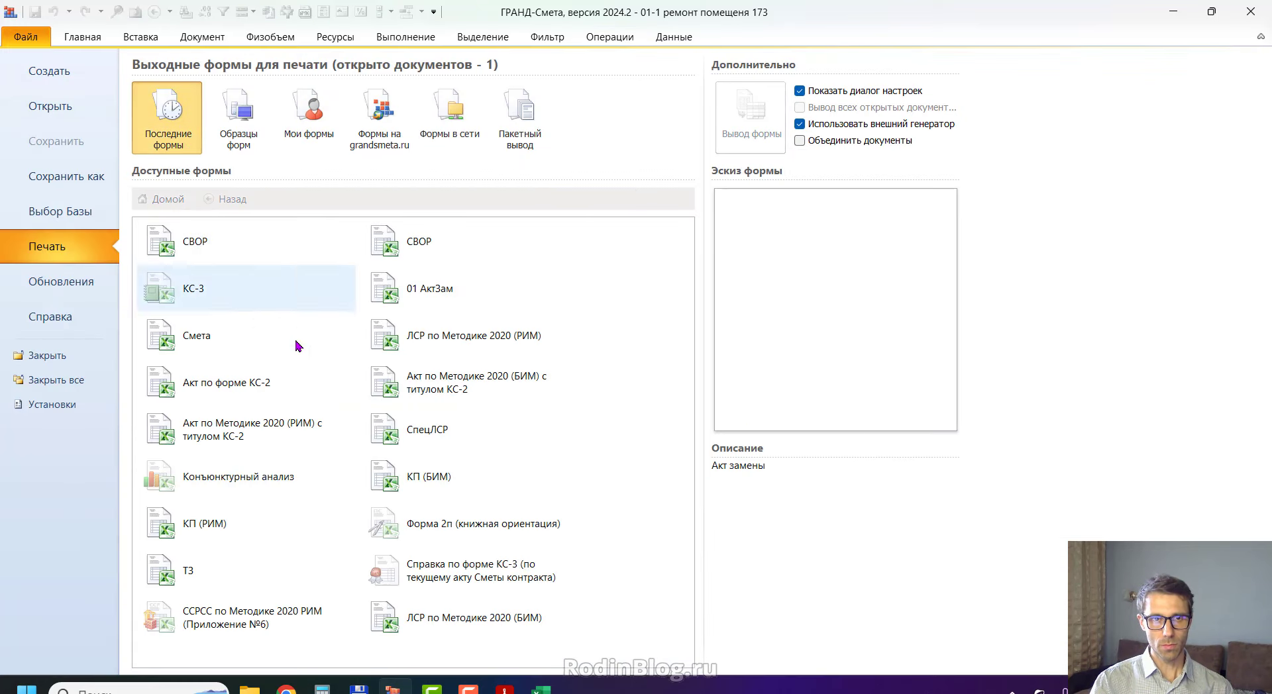
pyautogui.doubleClick(434, 336)
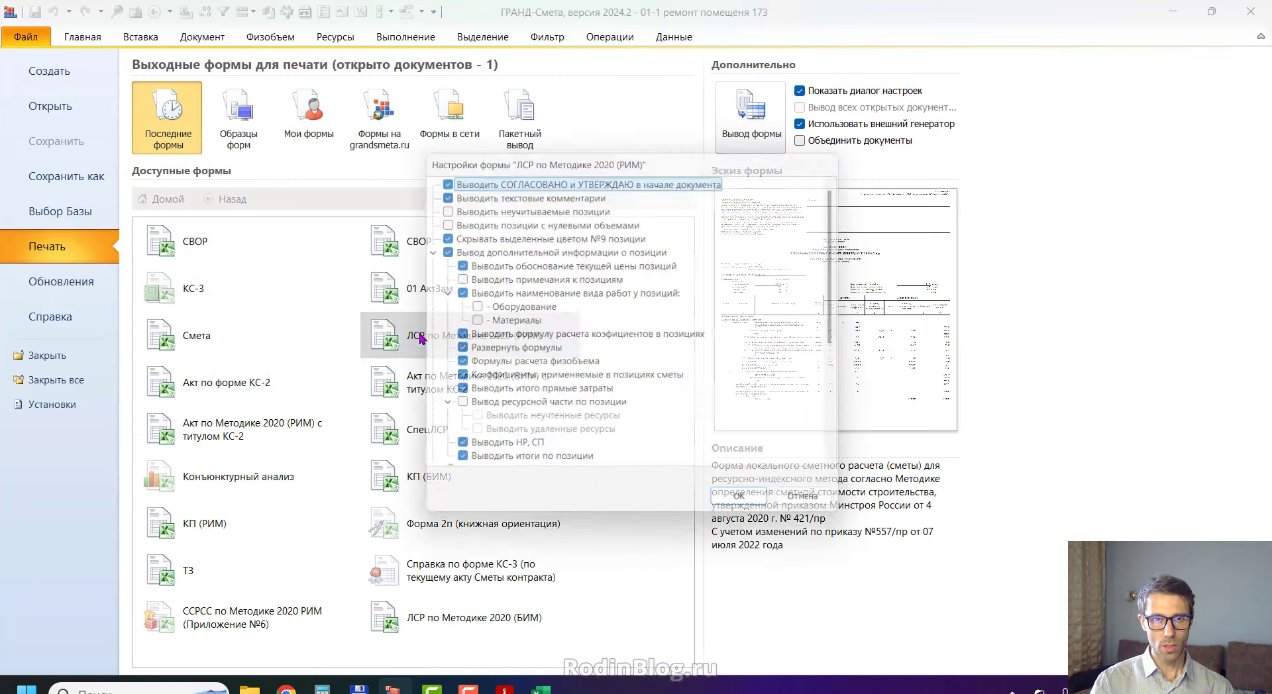
pyautogui.click(750, 510)
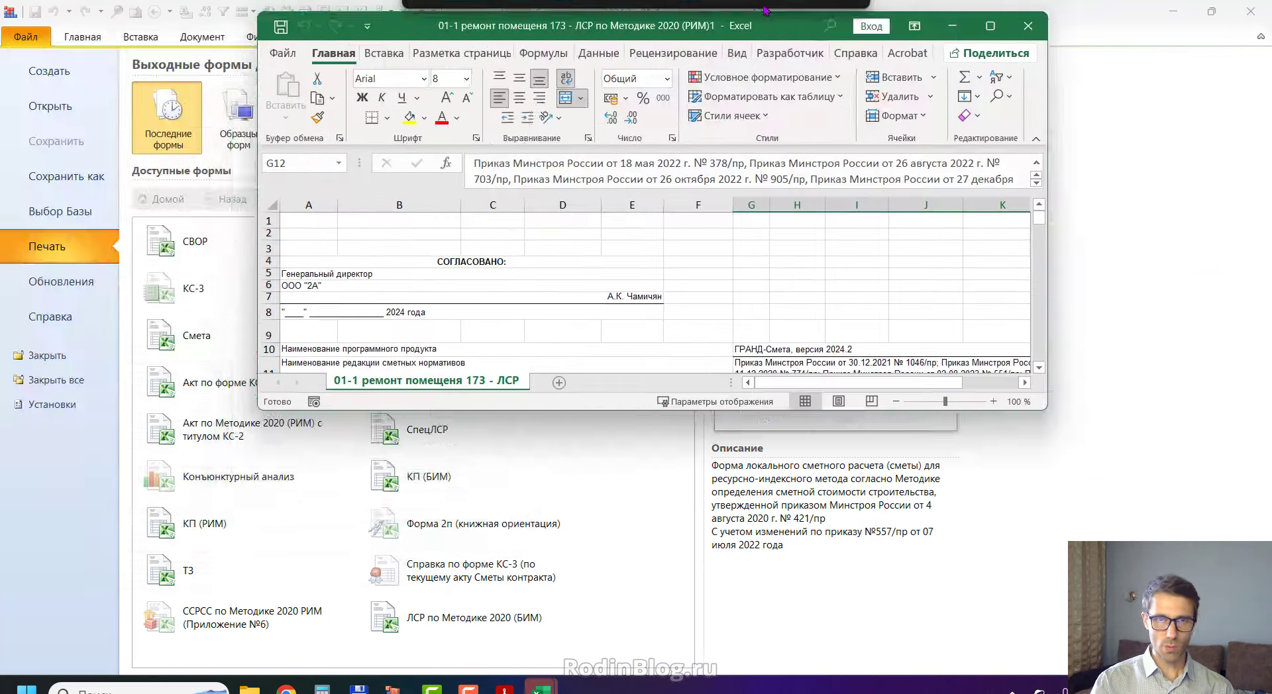
# Check the numbering of the first wall positions in the ЛСР output, and close that workbook without saving.
pyautogui.scroll(-12, 472, 351)
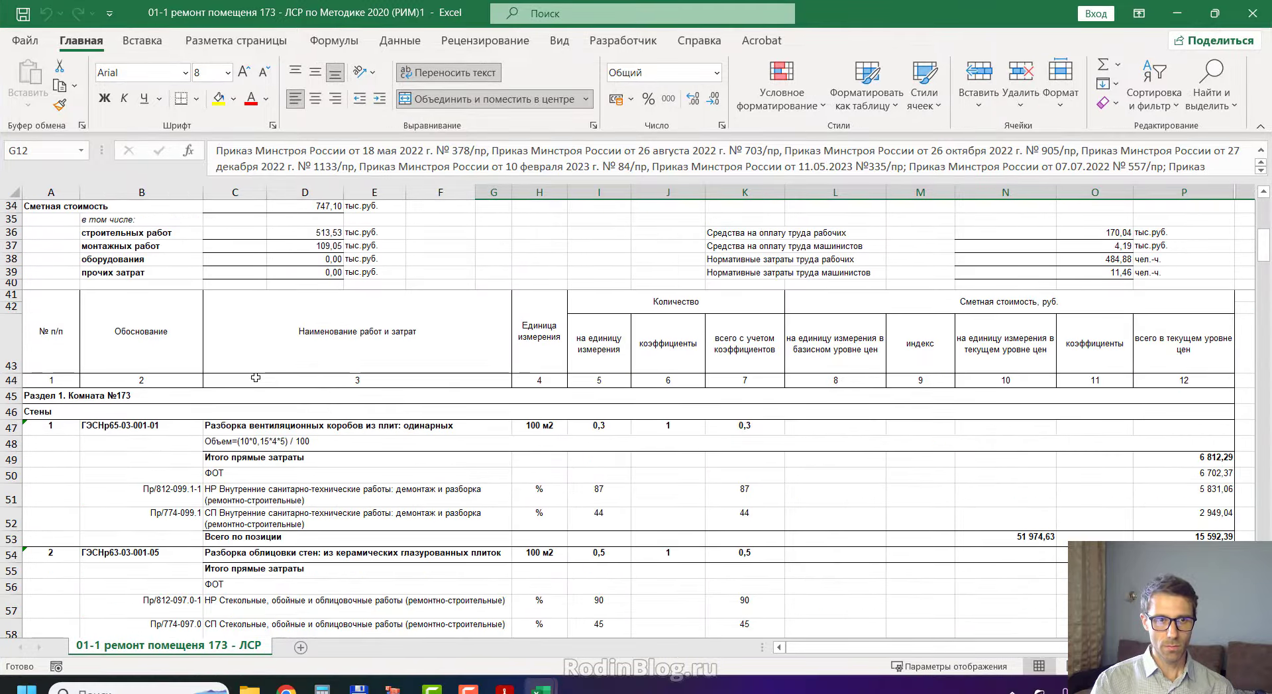
pyautogui.scroll(-1, 280, 450)
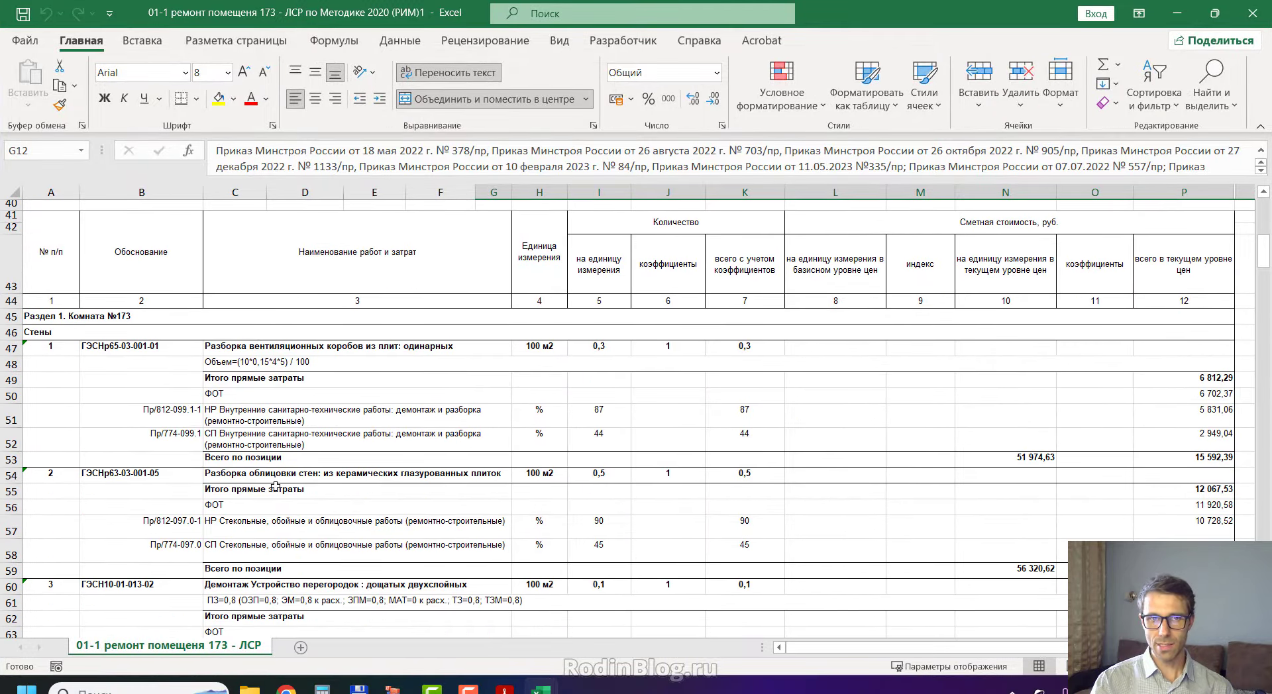
pyautogui.click(143, 472)
pyautogui.click(70, 352)
pyautogui.click(67, 477)
pyautogui.click(55, 591)
pyautogui.scroll(-2, 55, 592)
pyautogui.scroll(2, 55, 592)
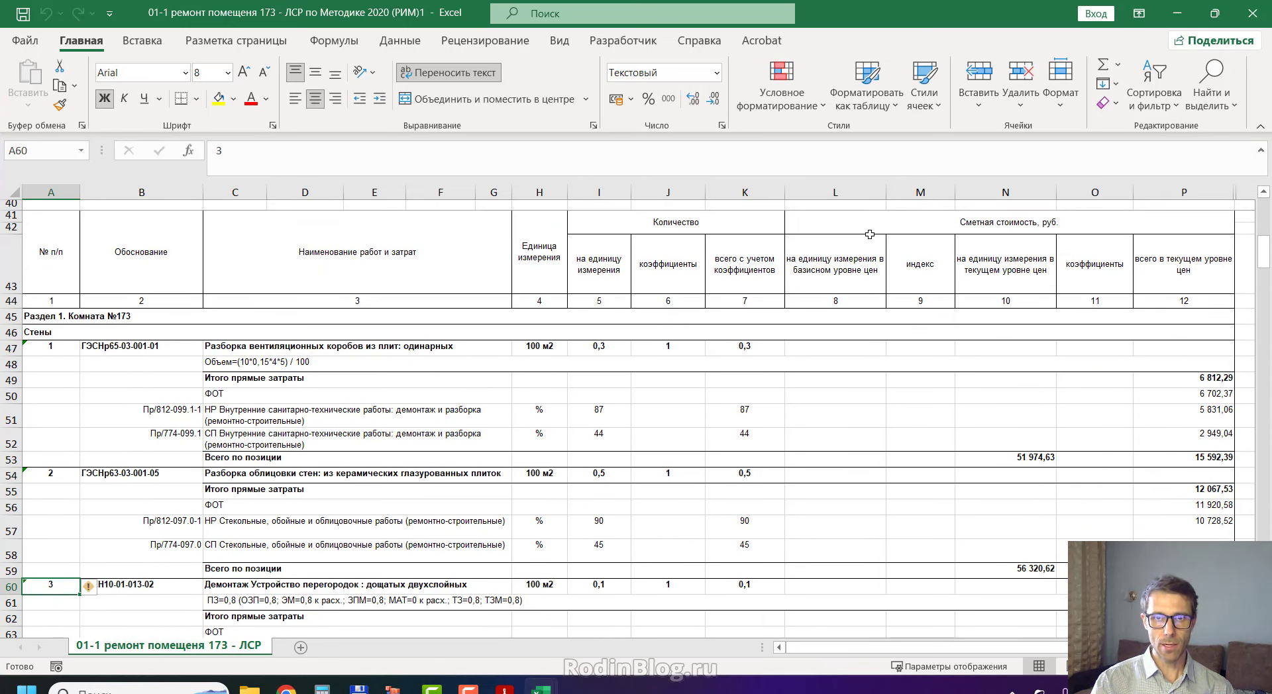
pyautogui.click(1242, 12)
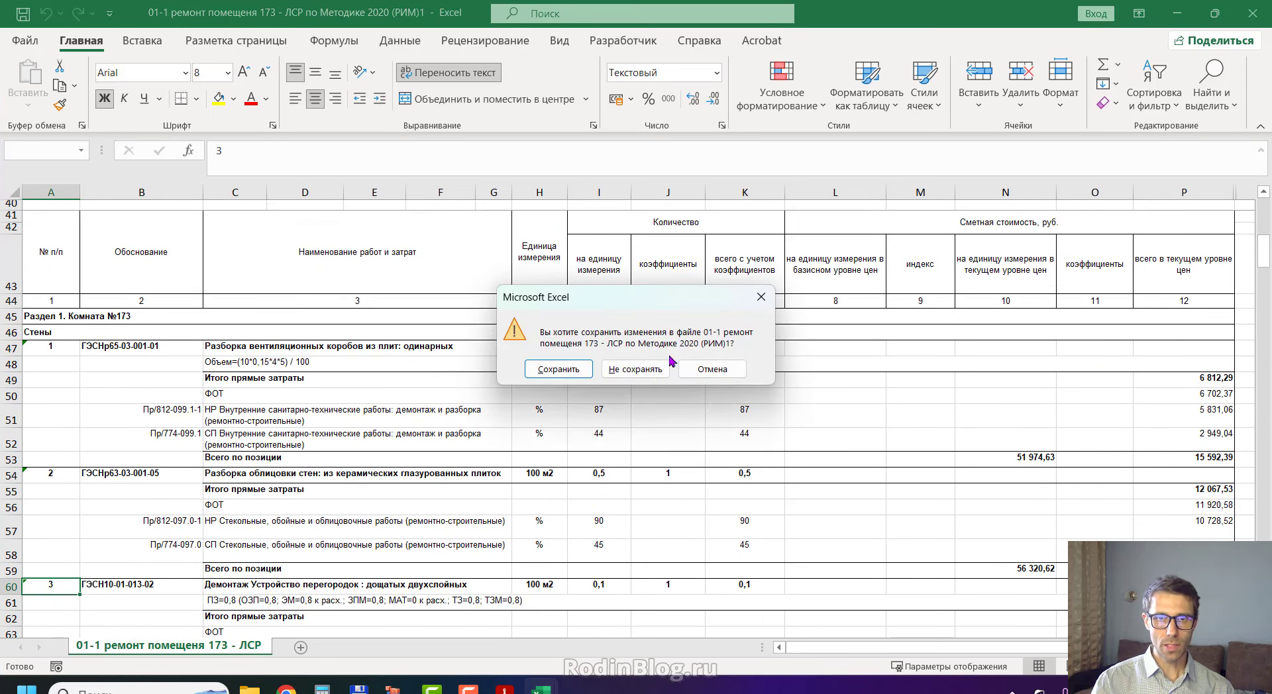
pyautogui.click(638, 366)
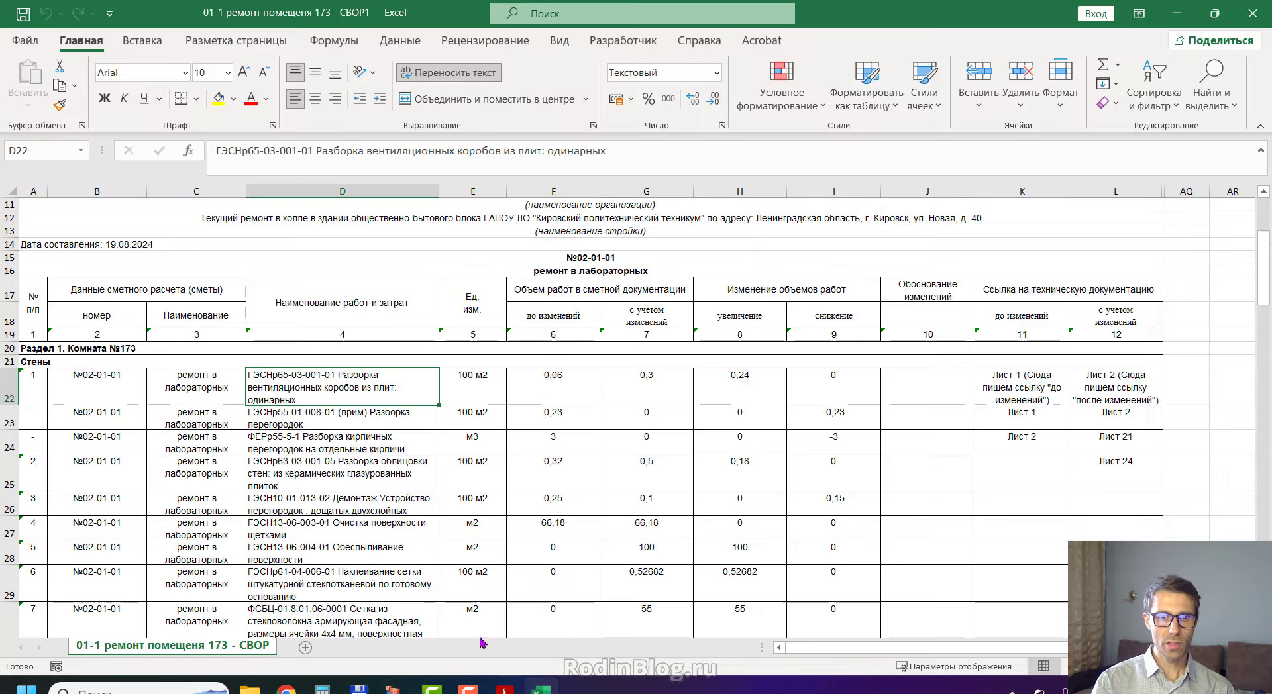
# Check the dash in the "№ п/п" cell of ГЭСНр55-01-008-01 in the СВОР statement, and move its window aside.
pyautogui.click(32, 434)
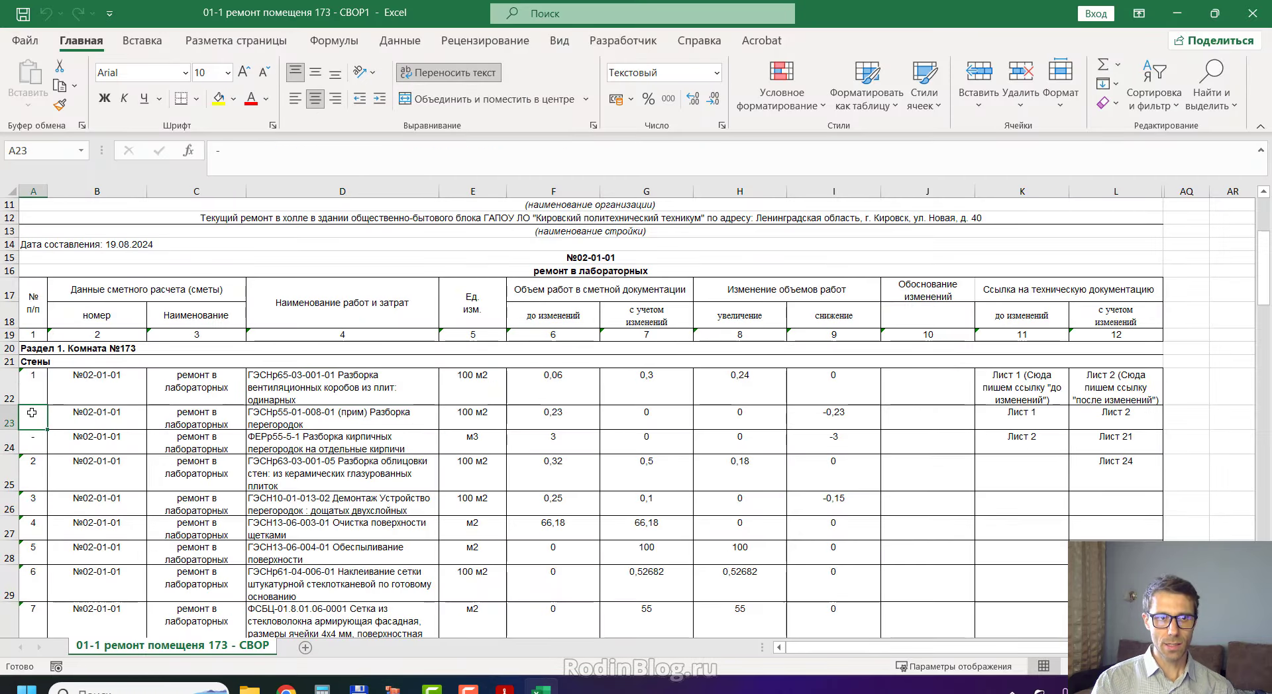
pyautogui.click(34, 417)
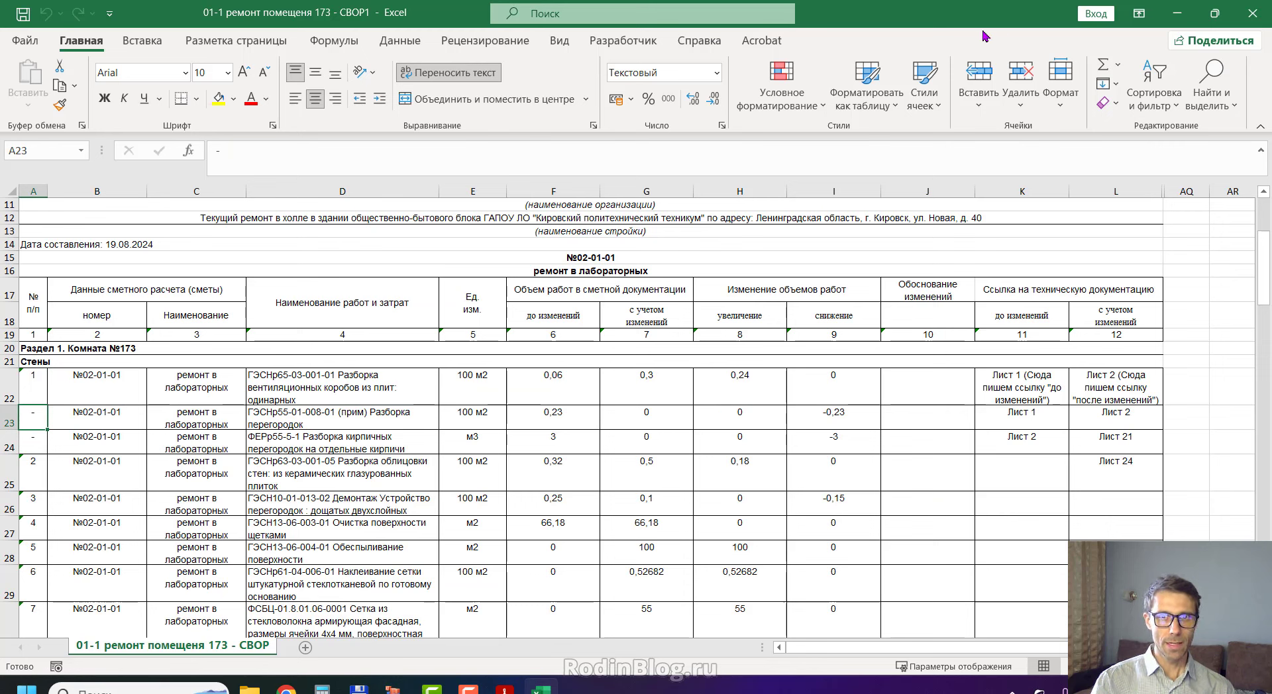
pyautogui.moveTo(953, 23); pyautogui.dragTo(923, 341)
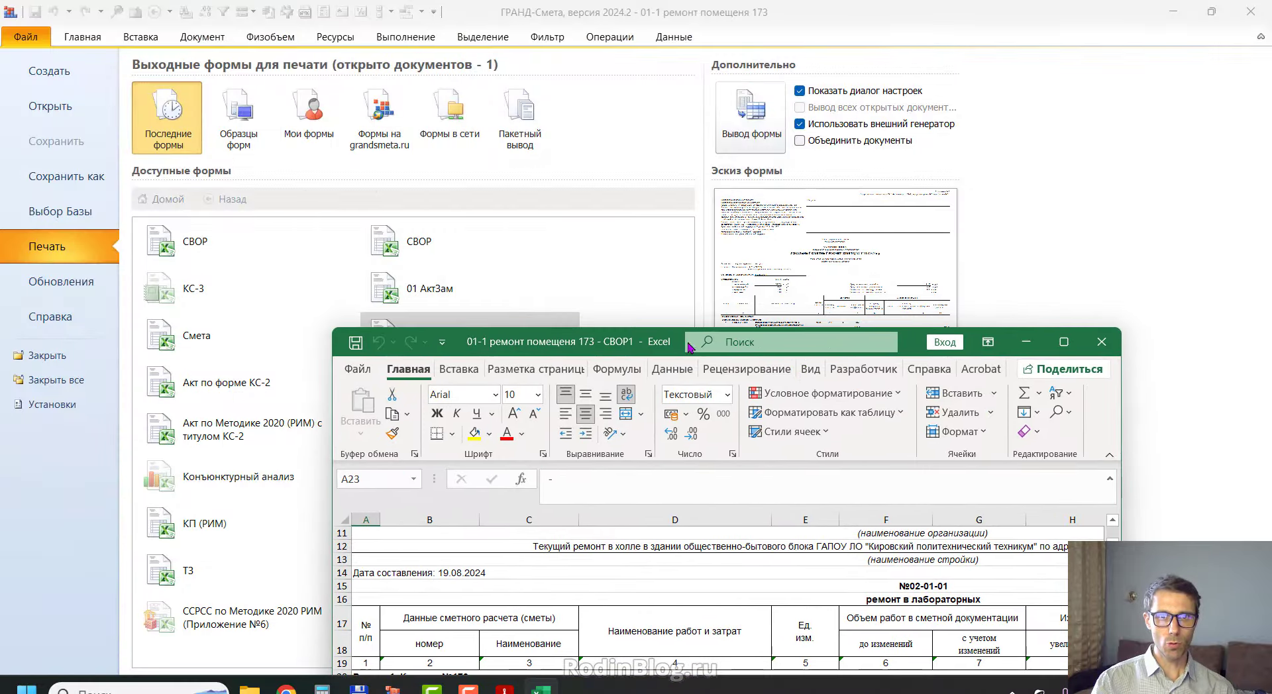
# Switch to ГРАНД-Смета and open the "Мои формы" print forms folder in Windows Explorer.
pyautogui.click(22, 38)
pyautogui.click(23, 38)
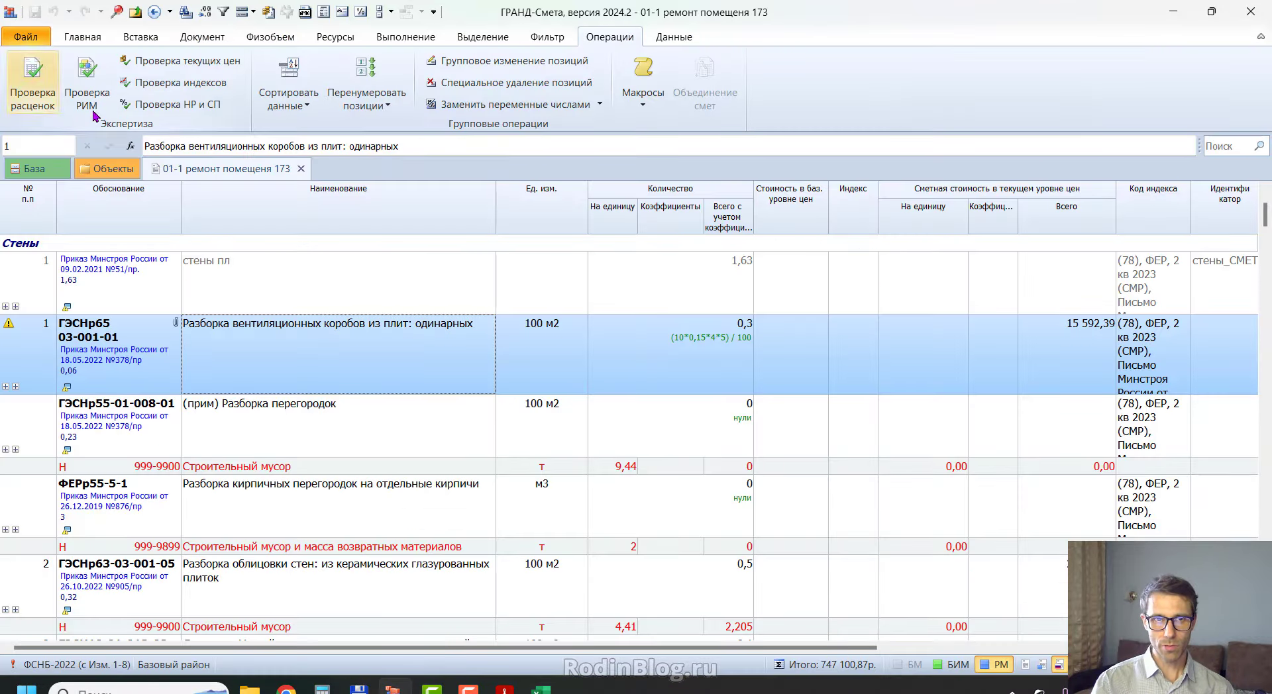
pyautogui.click(26, 39)
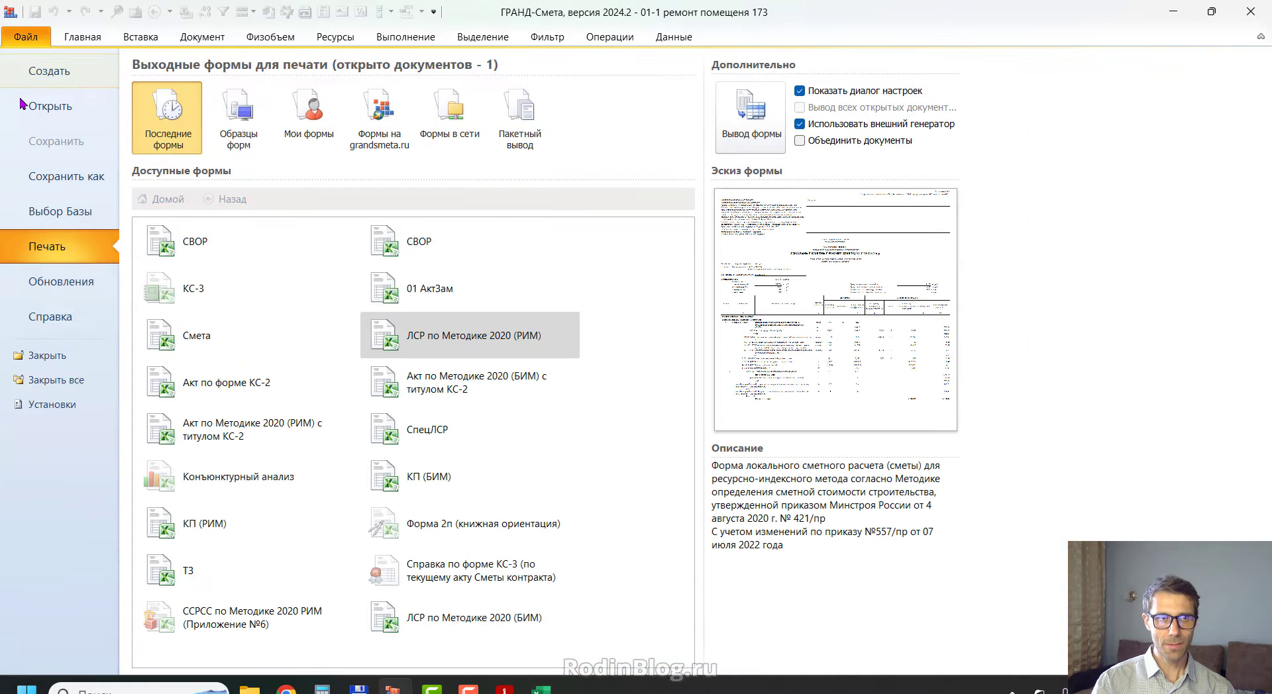
pyautogui.click(316, 119)
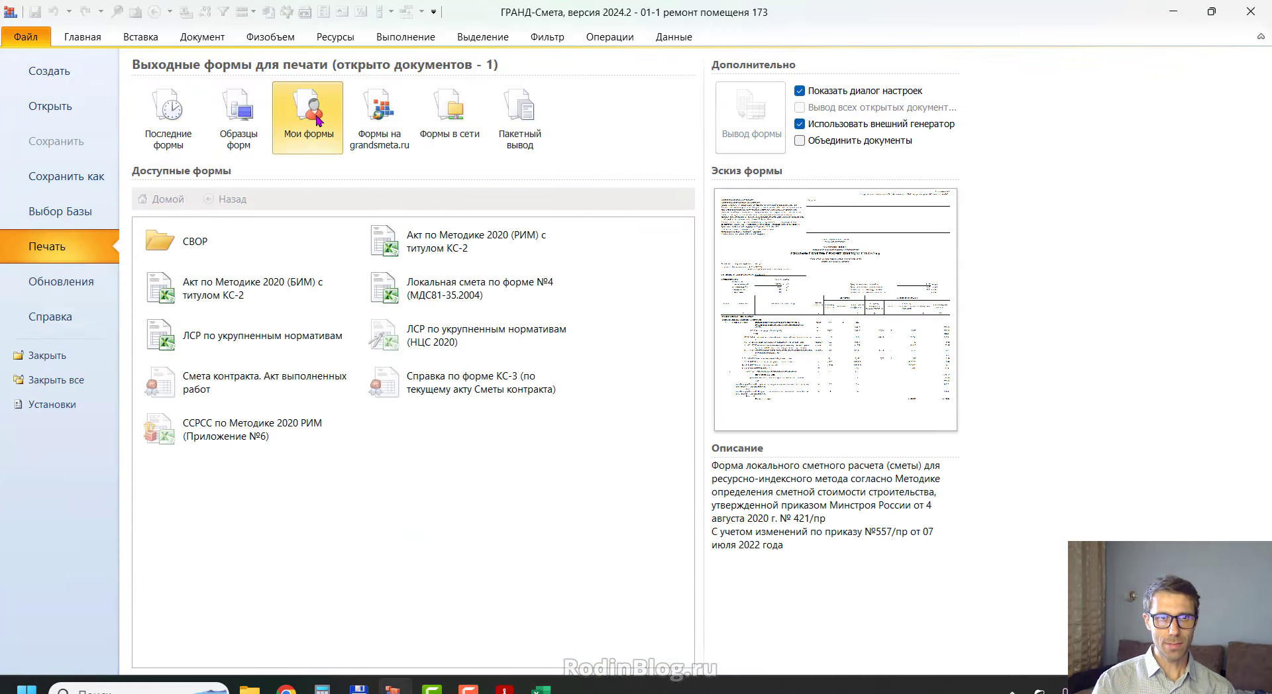
pyautogui.rightClick(318, 120)
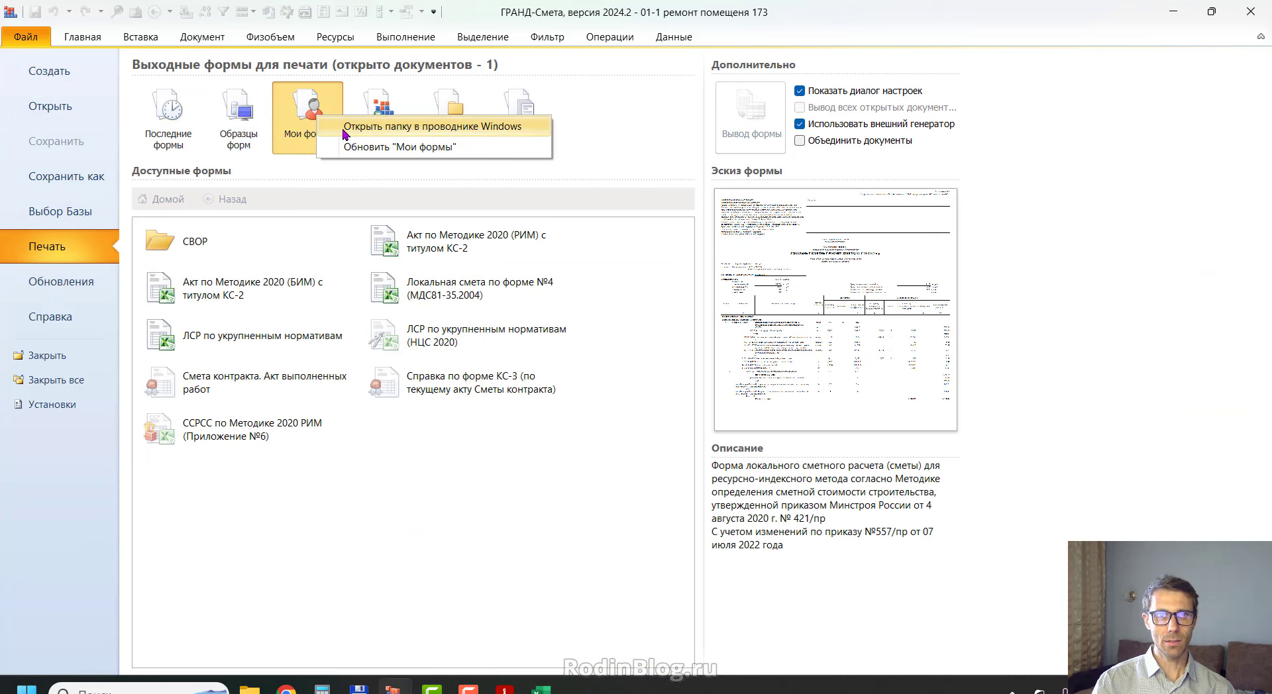
pyautogui.click(345, 130)
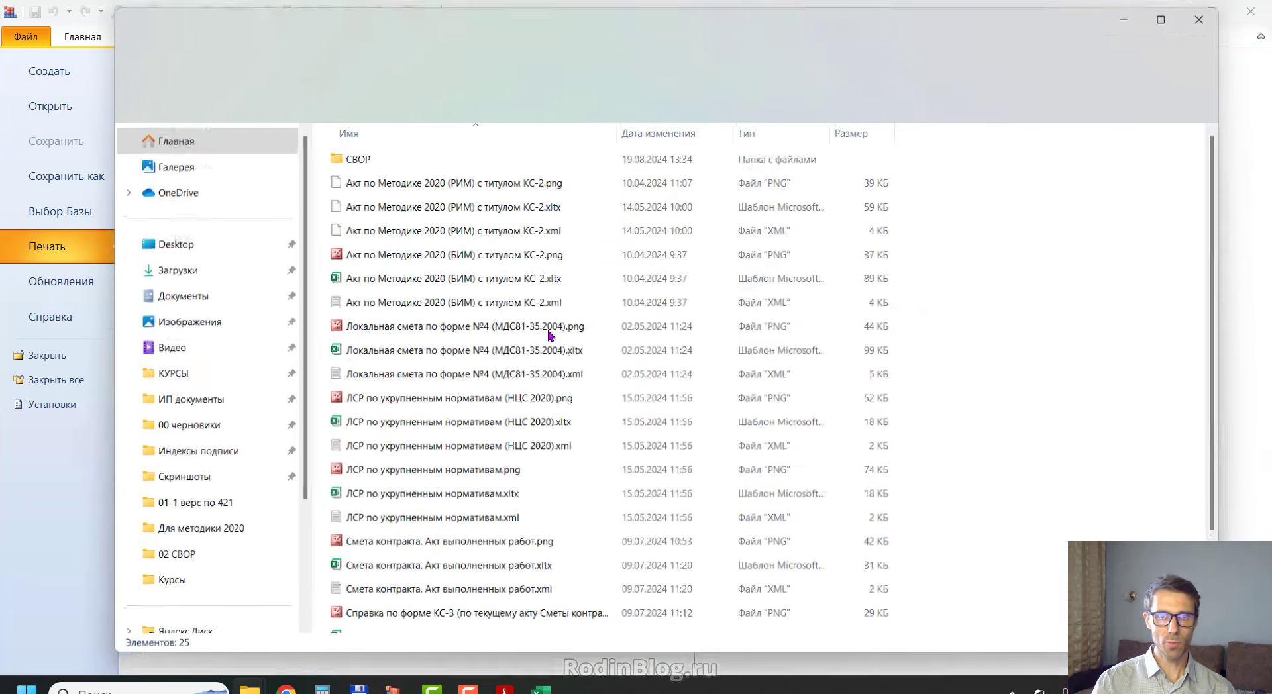
# Open the СВОР subfolder and select the СВОР macro workbook for processing after the Excel export.
pyautogui.click(351, 159)
pyautogui.doubleClick(343, 159)
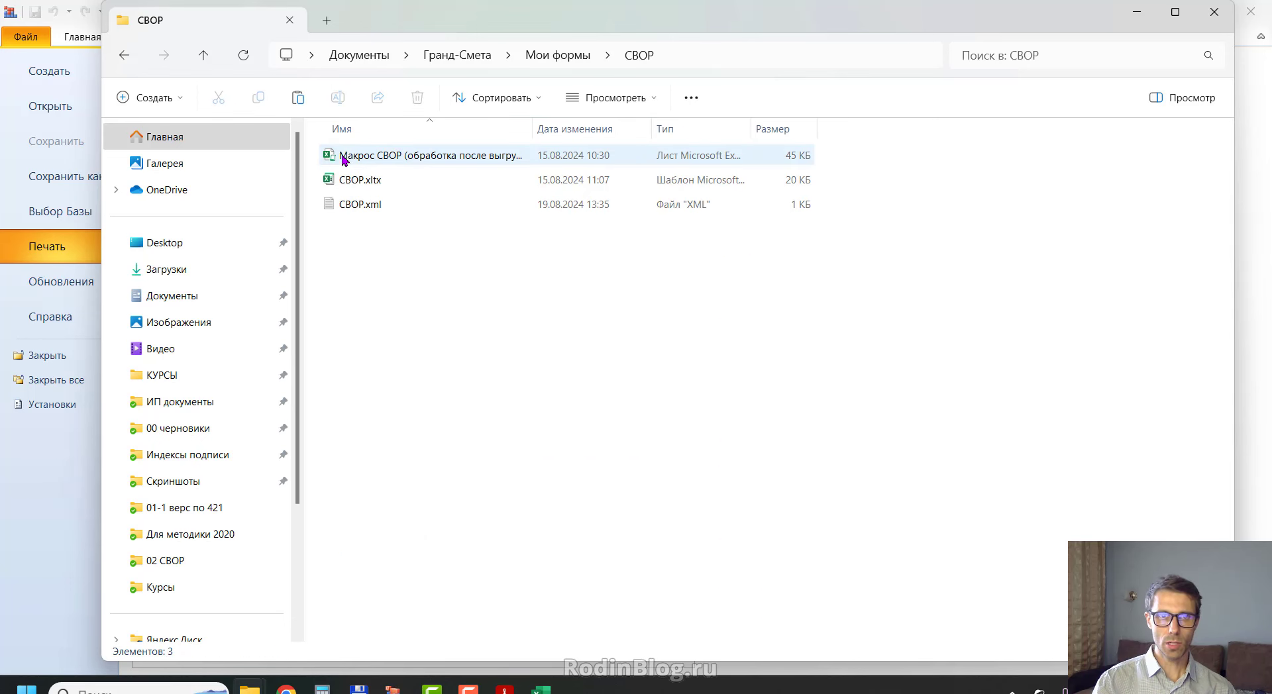
pyautogui.click(363, 159)
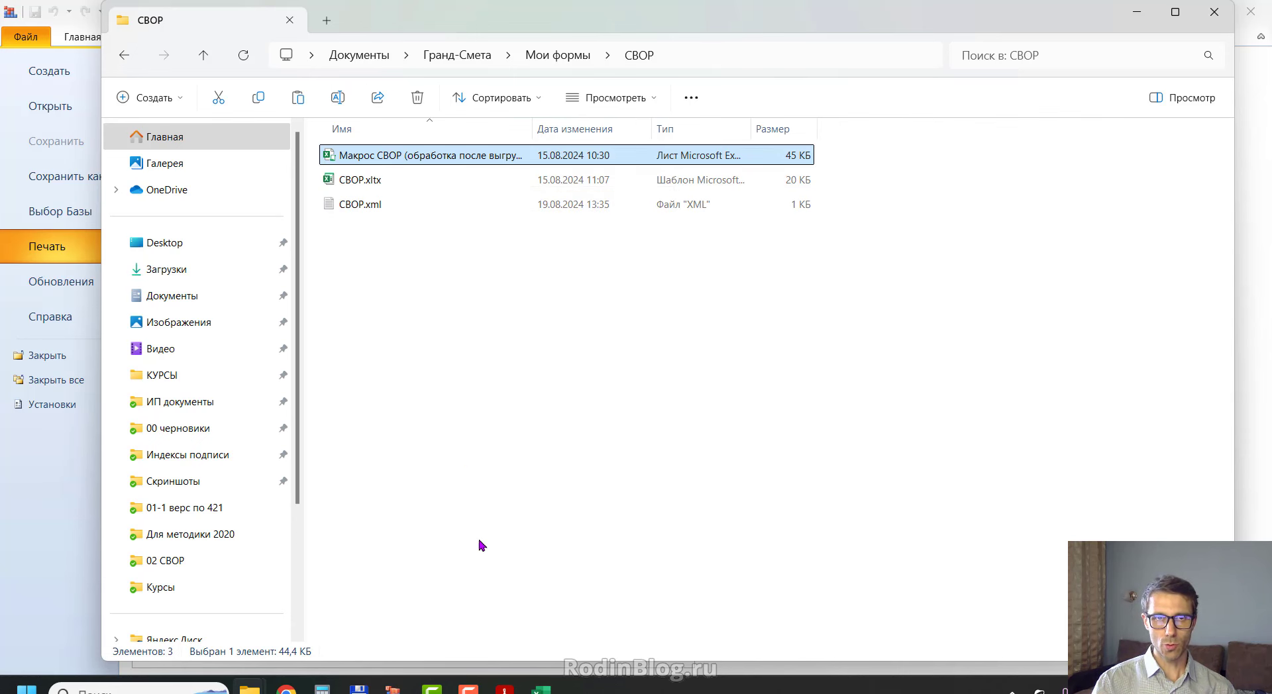
# Switch to the СВОР statement workbook in Excel and maximize its window.
pyautogui.moveTo(539, 689)
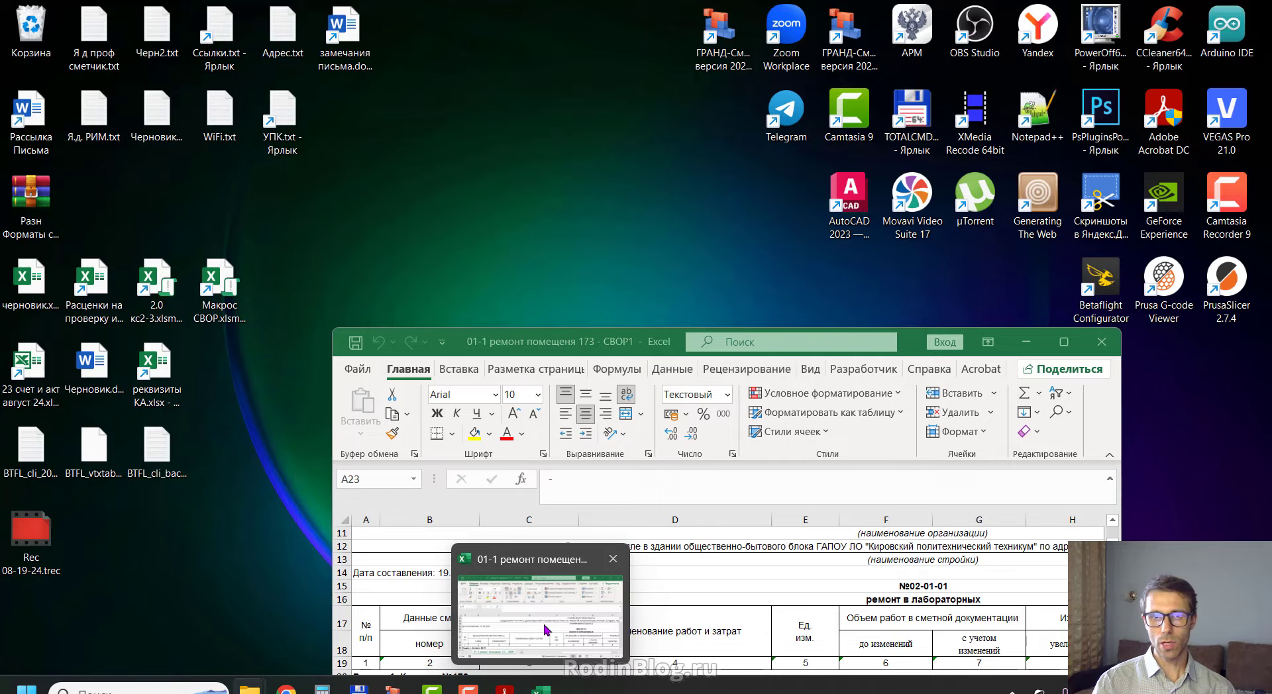
pyautogui.click(548, 639)
pyautogui.moveTo(537, 350); pyautogui.dragTo(371, 3)
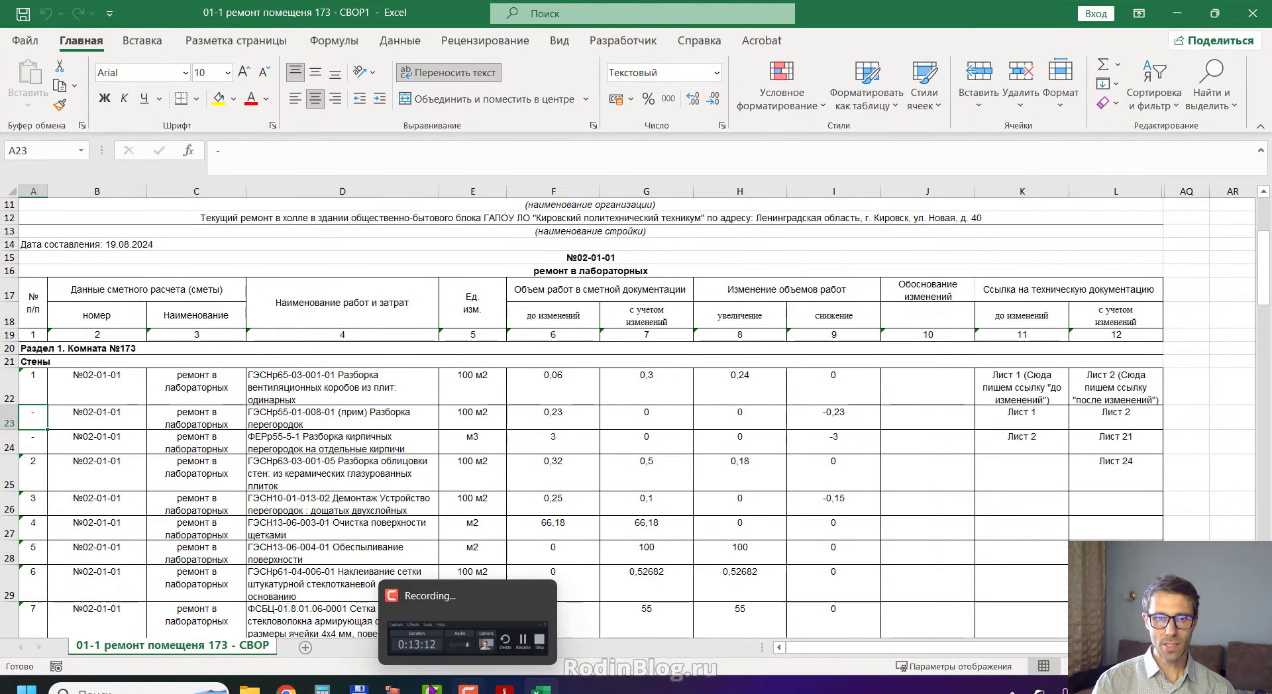
# Return to the СВОР folder, open "Макрос СВОР (обработка после выгрузки в эксель).xlsm" and position its window over the statement.
pyautogui.moveTo(250, 688)
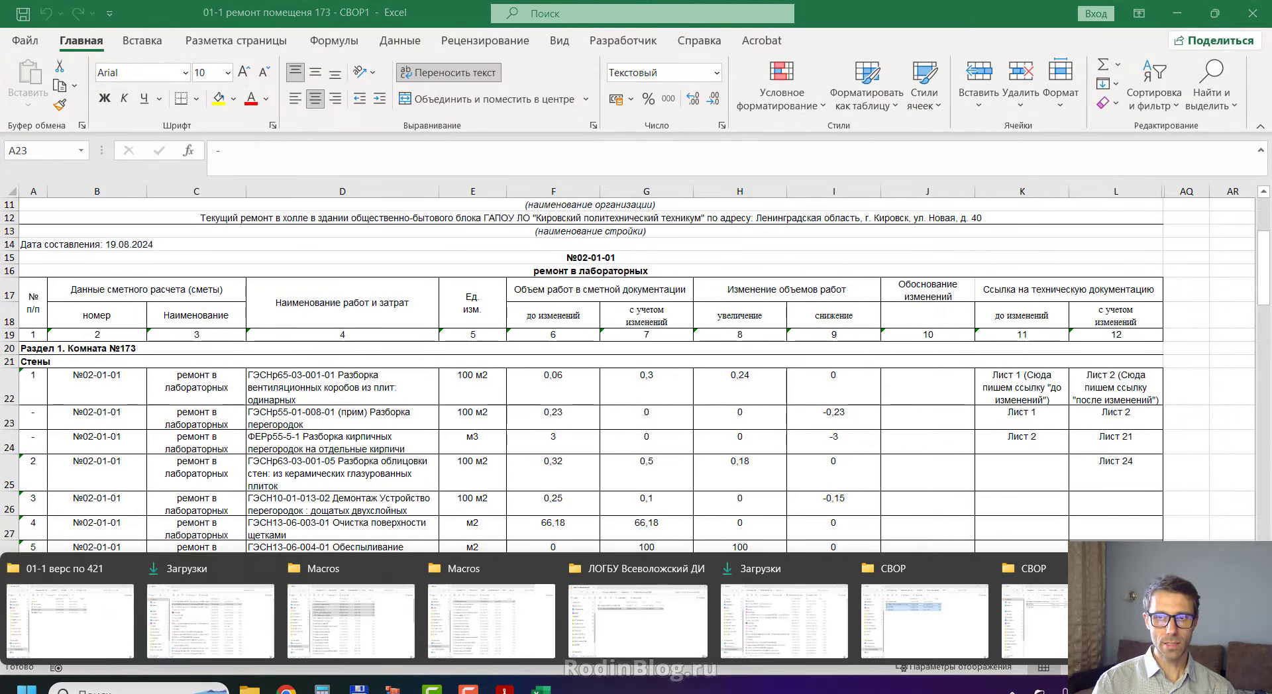
pyautogui.click(873, 618)
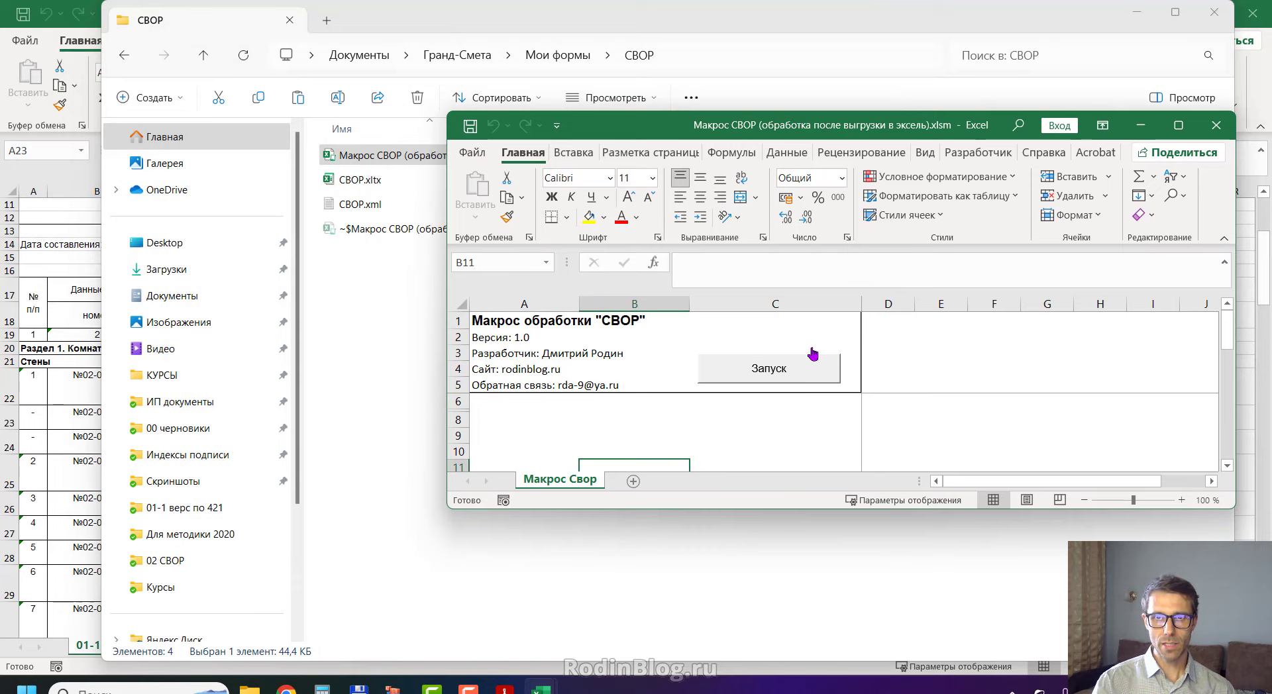
pyautogui.moveTo(722, 127); pyautogui.dragTo(706, 78)
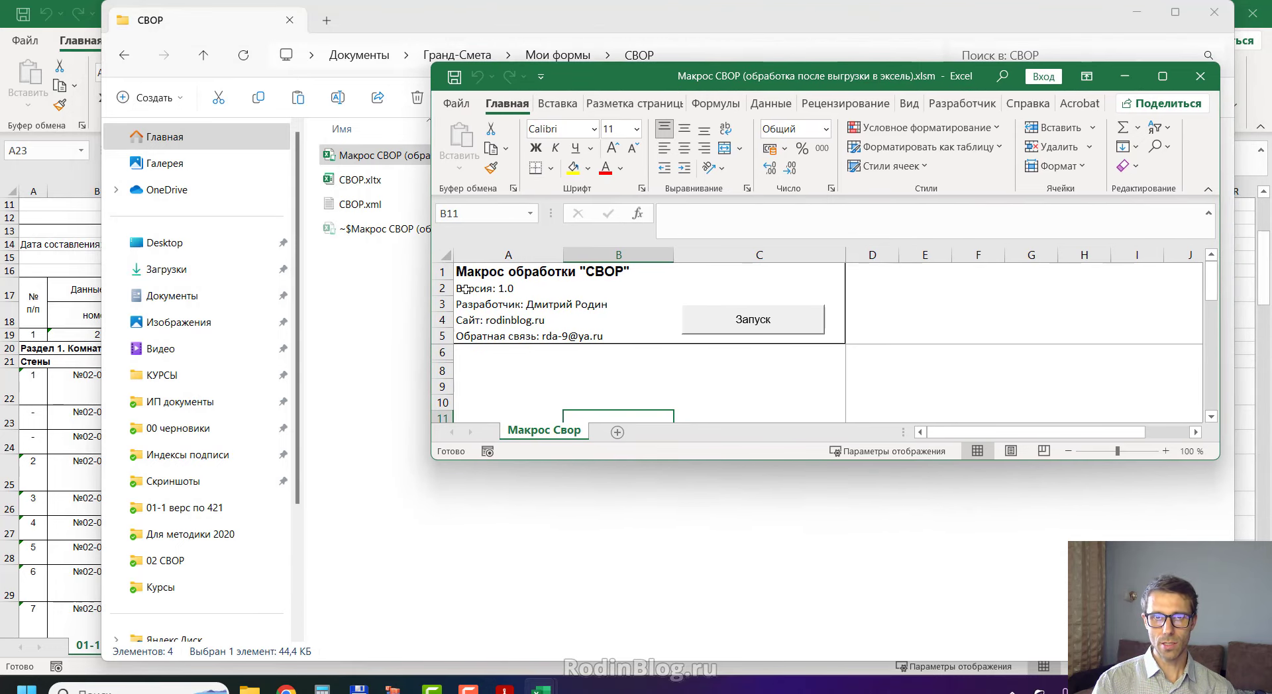
pyautogui.click(473, 338)
pyautogui.click(493, 400)
pyautogui.moveTo(966, 76); pyautogui.dragTo(966, 140)
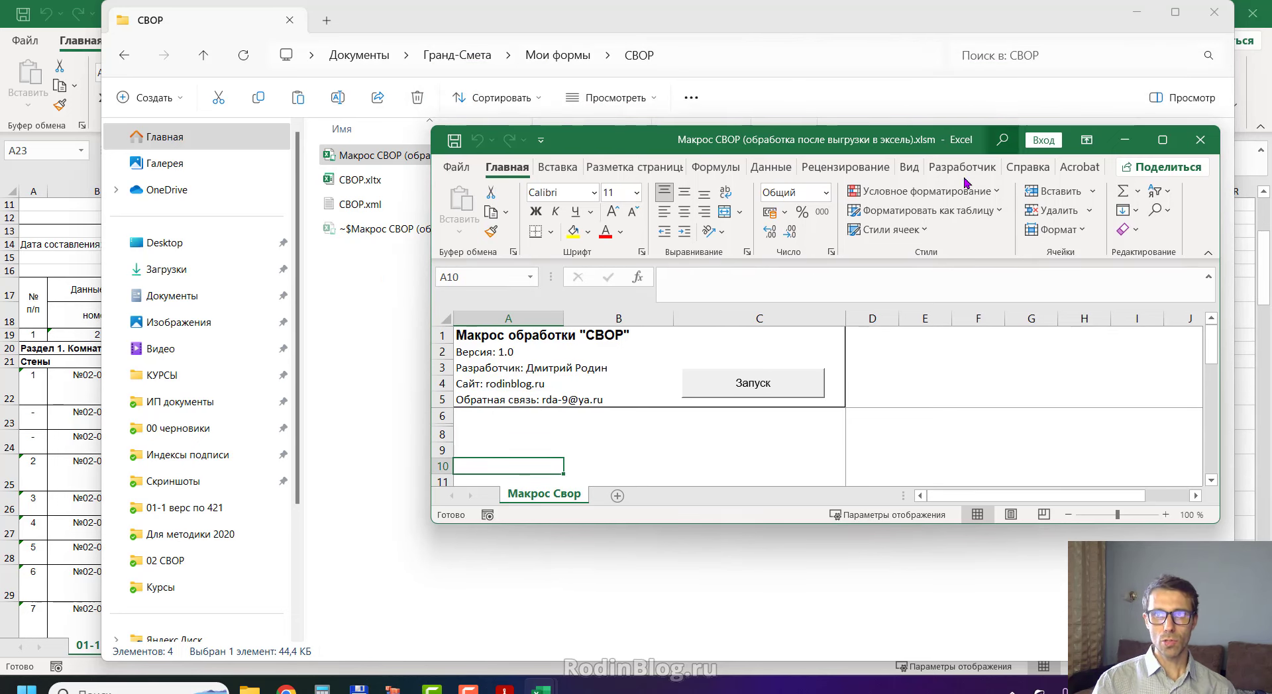
# Run the СВОР macro with "Объединить ведомости (на нов.листе)" off and "перенумерация по порядку" on.
pyautogui.click(751, 389)
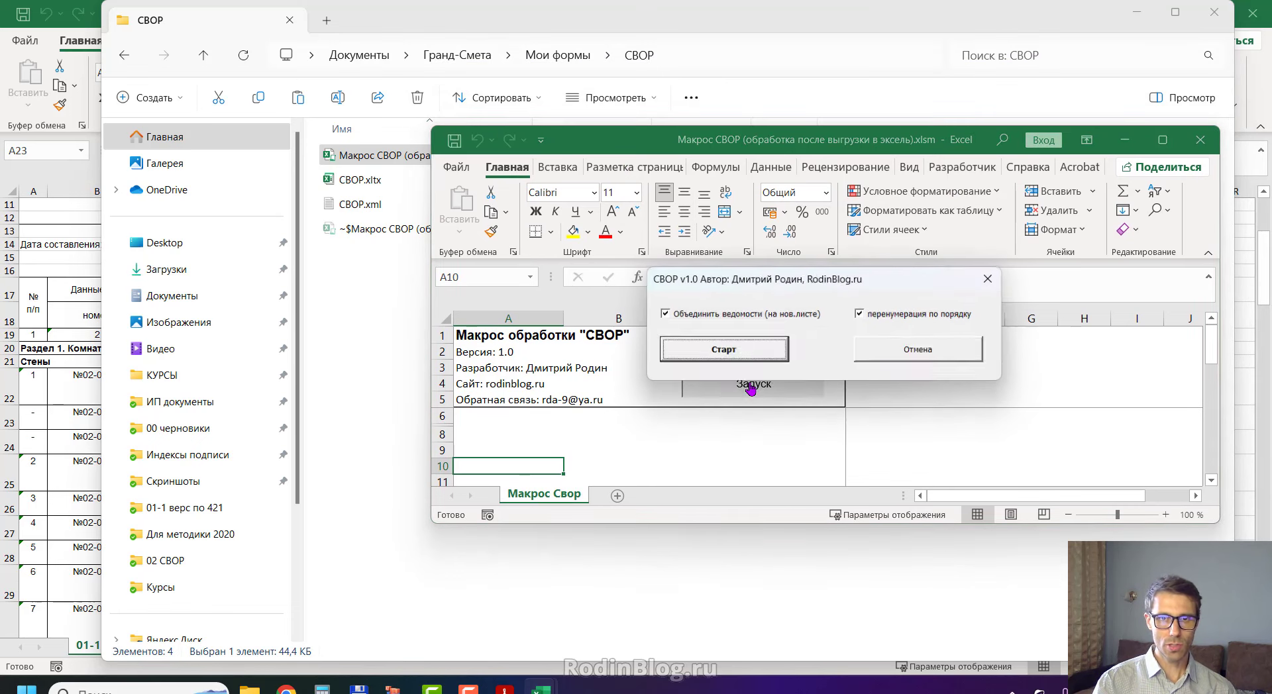
pyautogui.moveTo(726, 276); pyautogui.dragTo(585, 232)
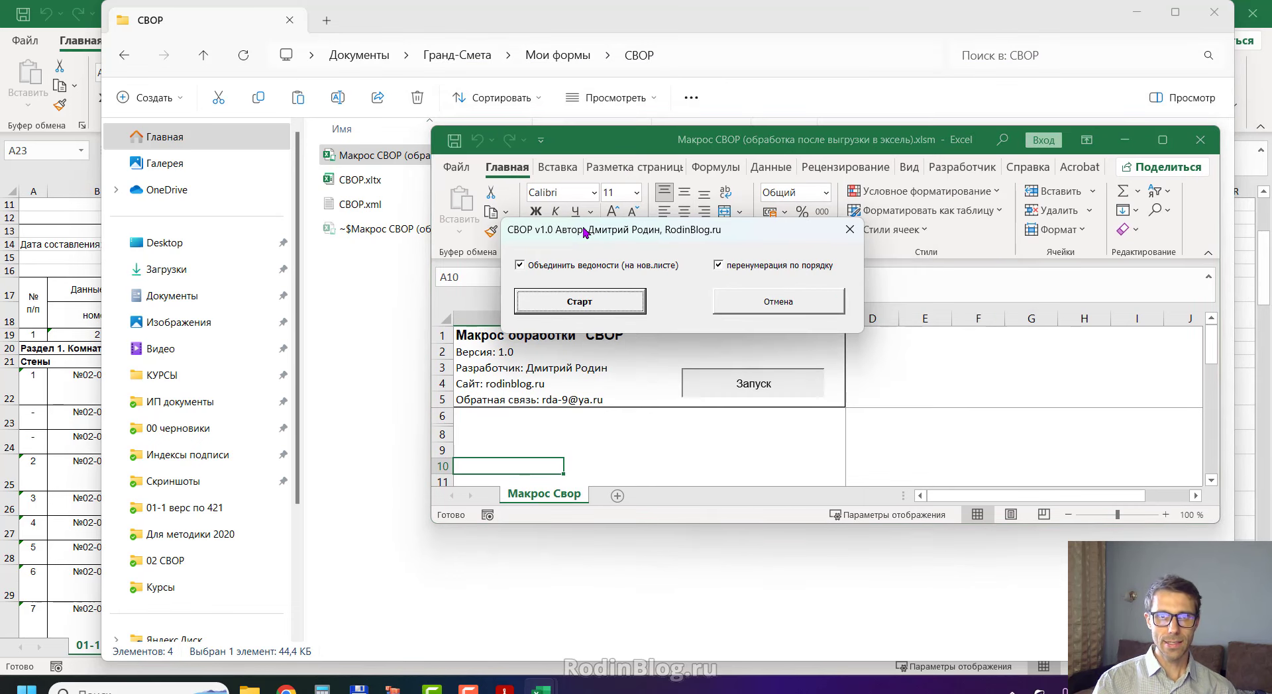
pyautogui.click(565, 265)
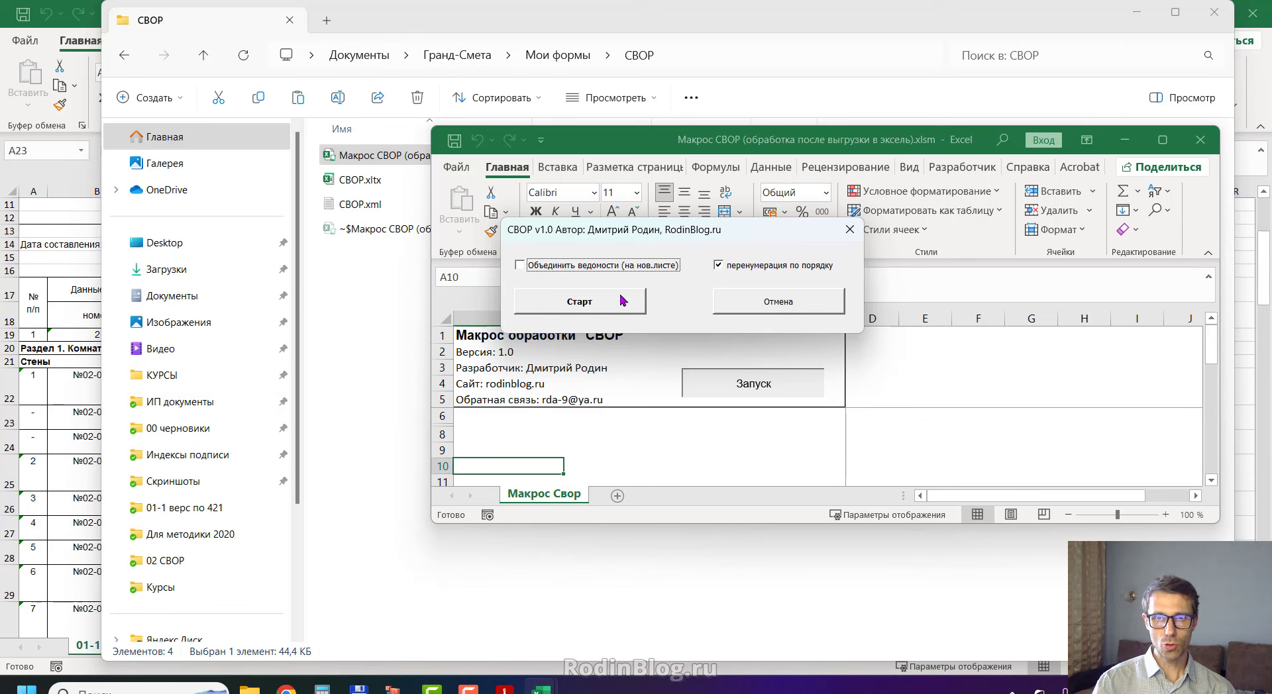
pyautogui.click(579, 302)
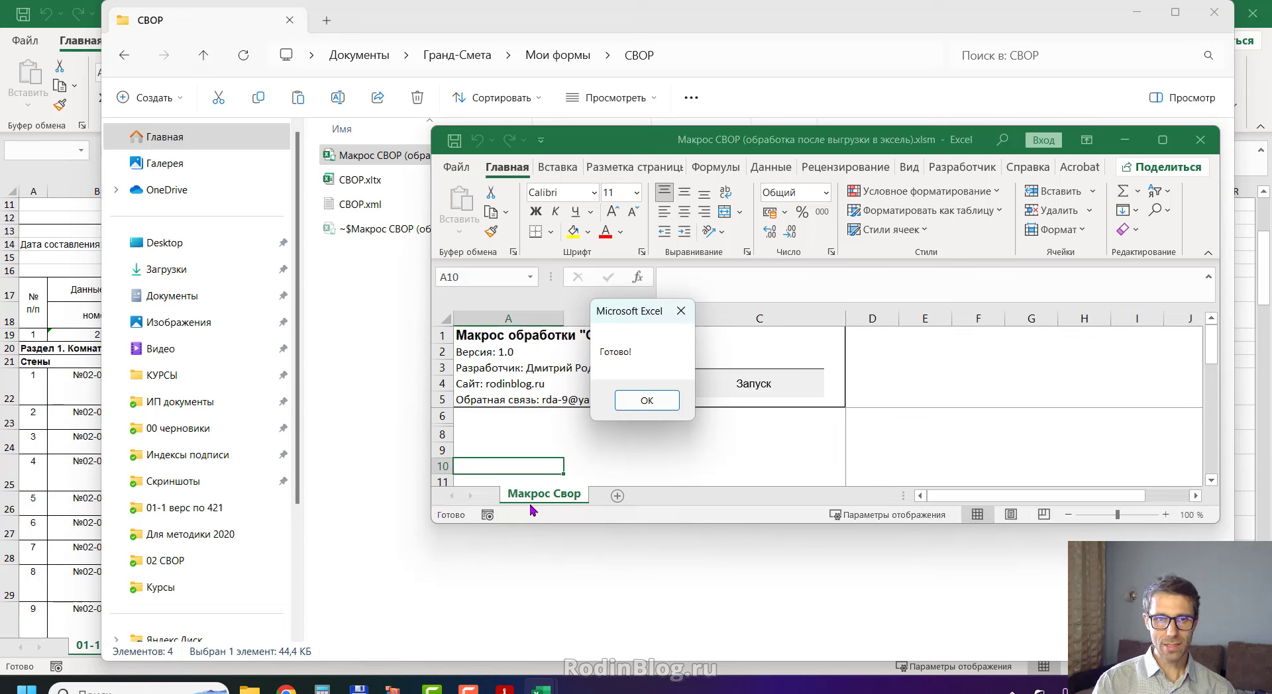
pyautogui.moveTo(652, 306); pyautogui.dragTo(663, 269)
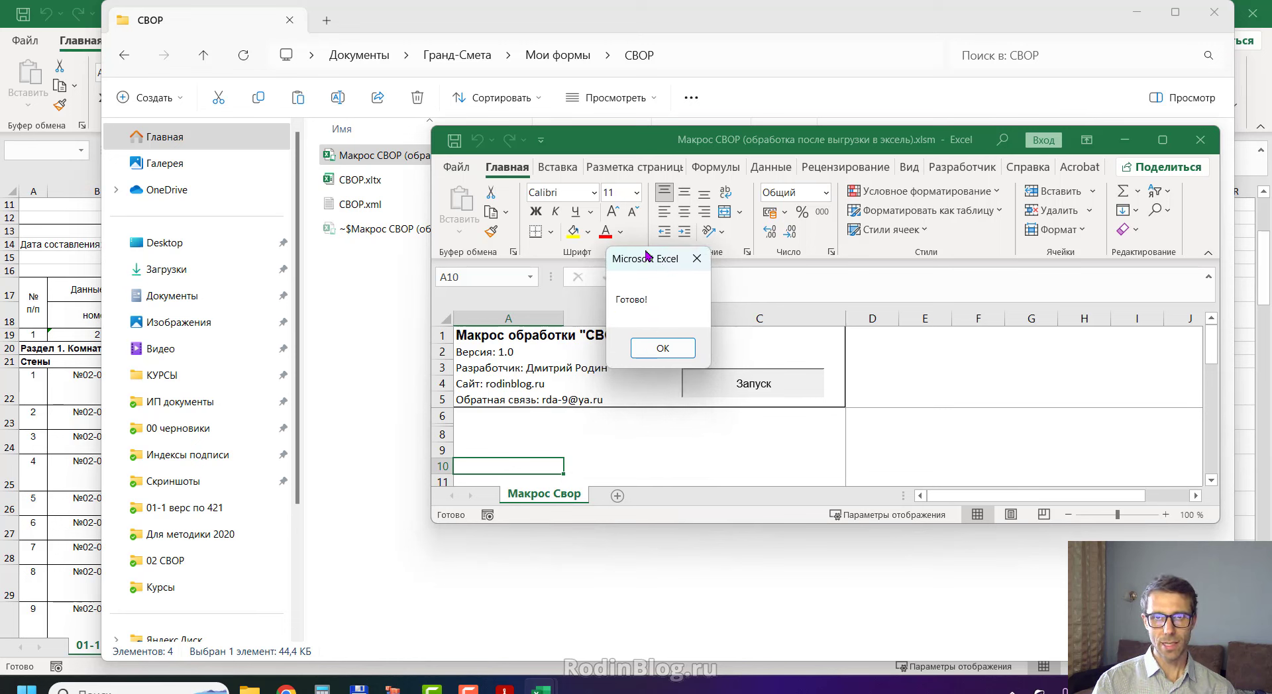
# Dismiss the macro's completion message and review the position numbering in the "01-1 ремонт помещеня 173" statement.
pyautogui.moveTo(648, 255); pyautogui.dragTo(653, 207)
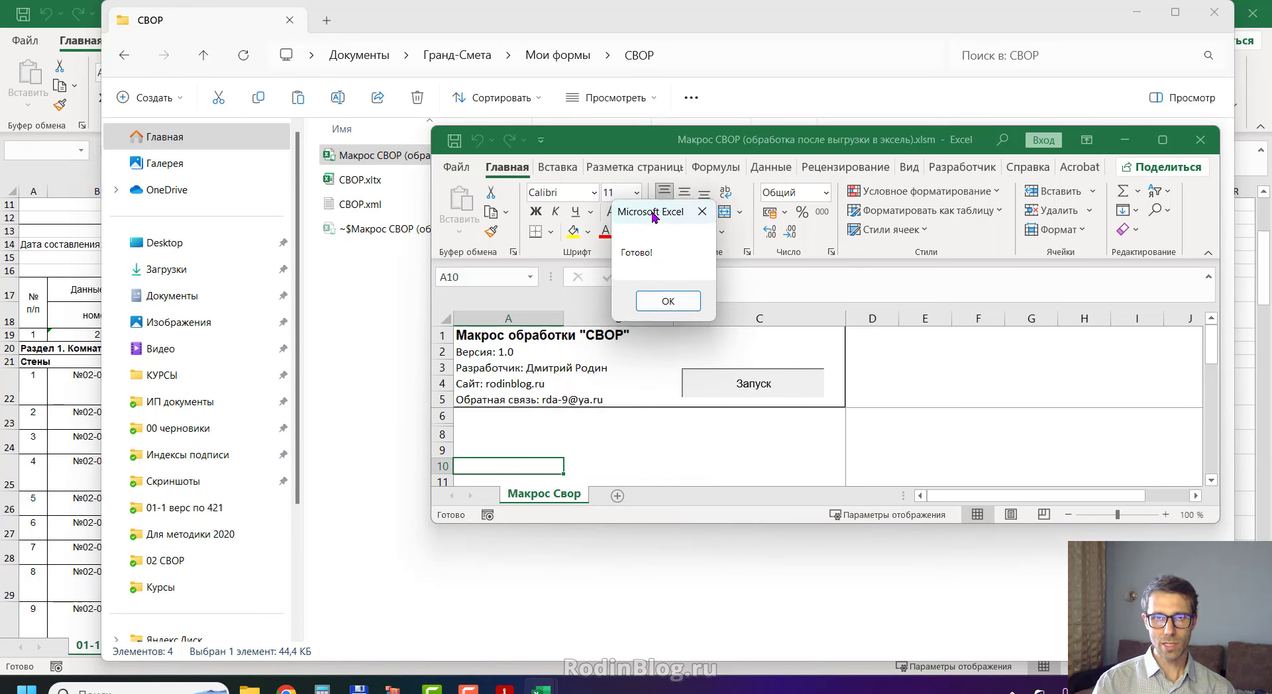
pyautogui.click(664, 301)
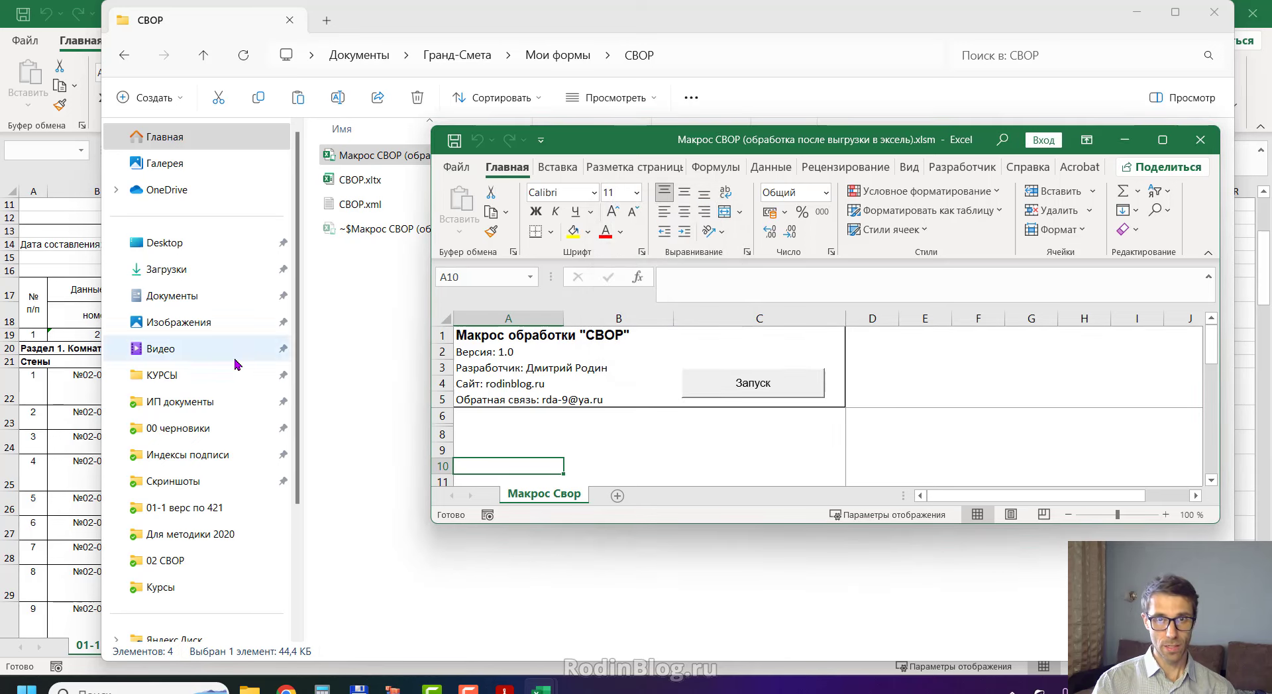
pyautogui.click(33, 417)
pyautogui.scroll(2, 53, 308)
pyautogui.moveTo(391, 20); pyautogui.dragTo(512, 3)
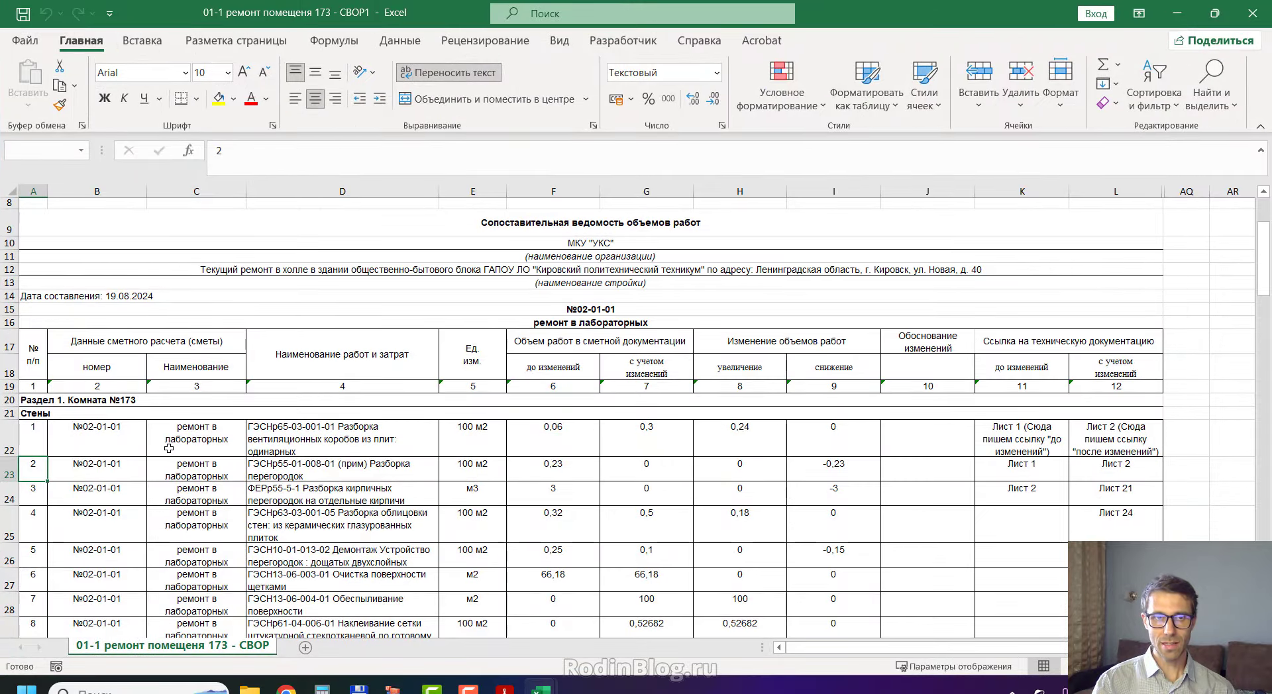
pyautogui.click(125, 441)
pyautogui.moveTo(54, 434); pyautogui.dragTo(59, 568)
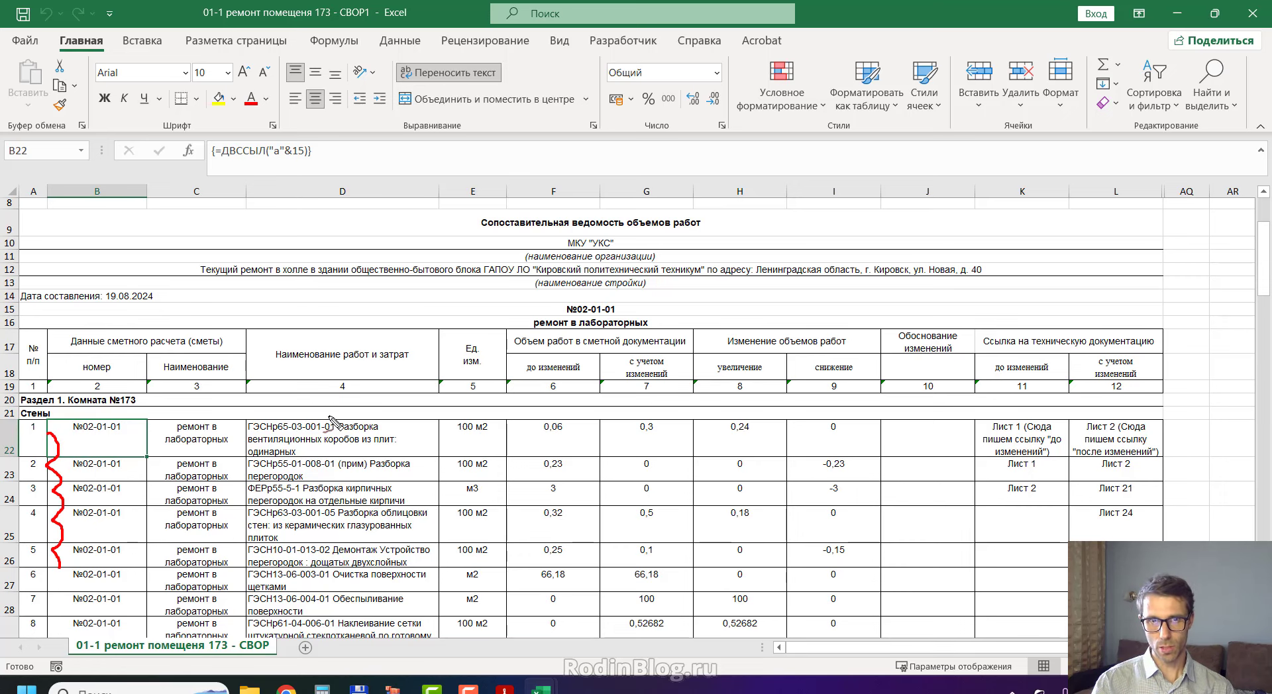
pyautogui.scroll(-7, 329, 421)
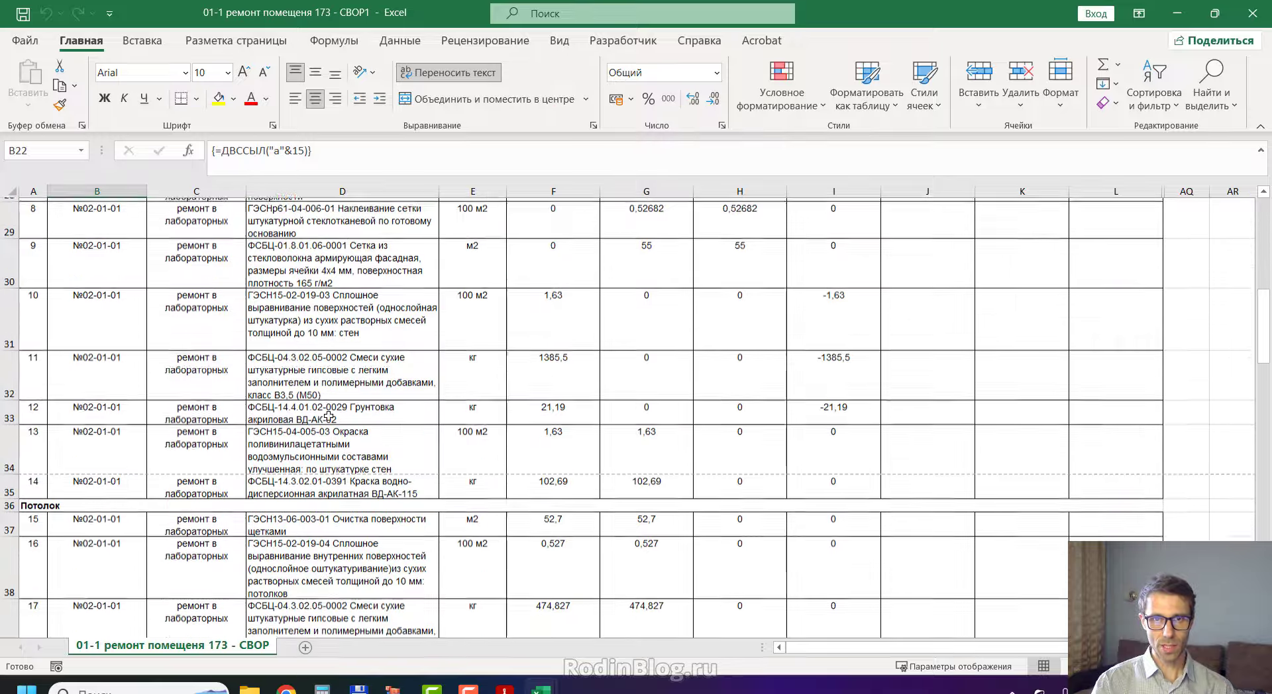
pyautogui.scroll(5, 329, 416)
# Close the statement workbook, saving it as "01-1 ремонт помещеня 173 - СВОР1.xlsx" in the "00 черновики" folder.
pyautogui.hotkey('ctrl', 'w')
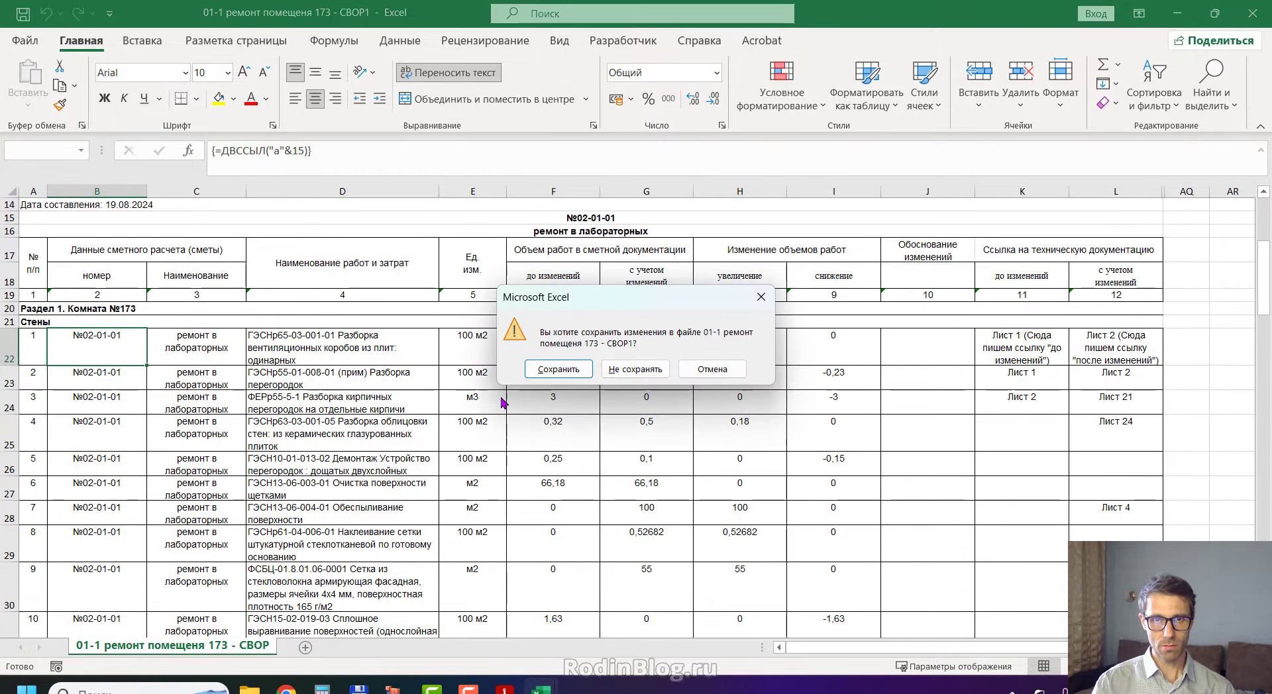
pyautogui.click(537, 378)
pyautogui.scroll(5, 99, 185)
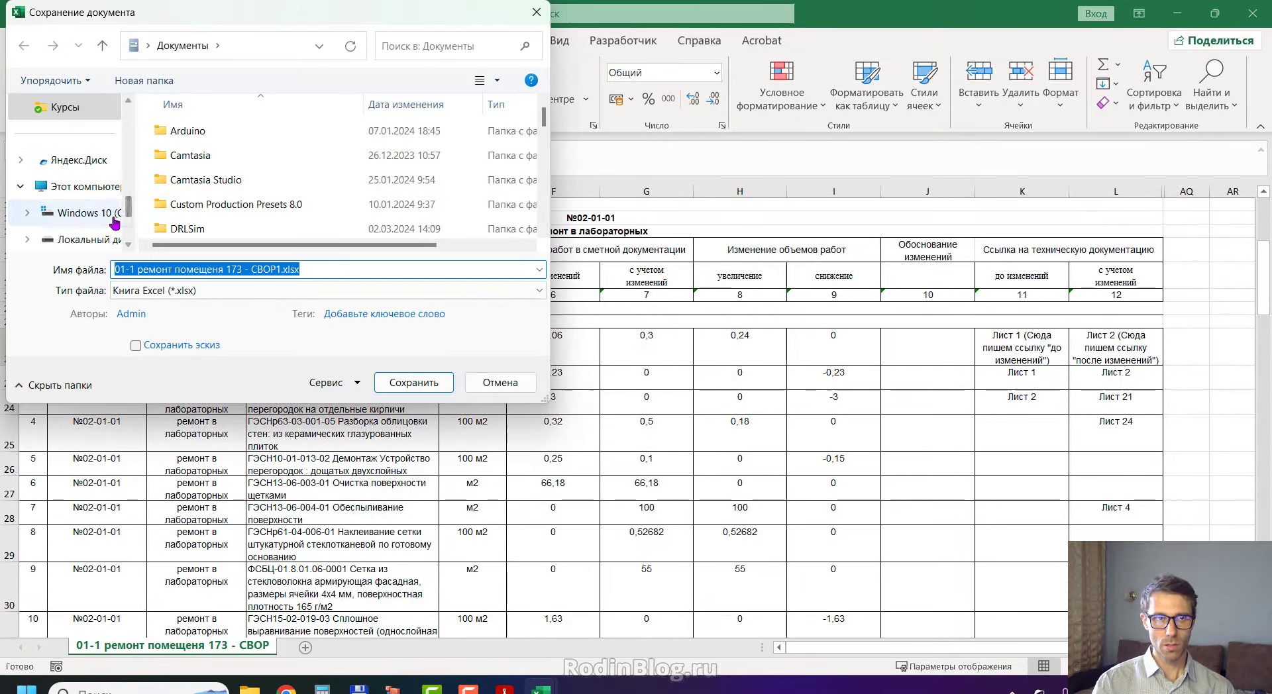
pyautogui.scroll(-5, 101, 184)
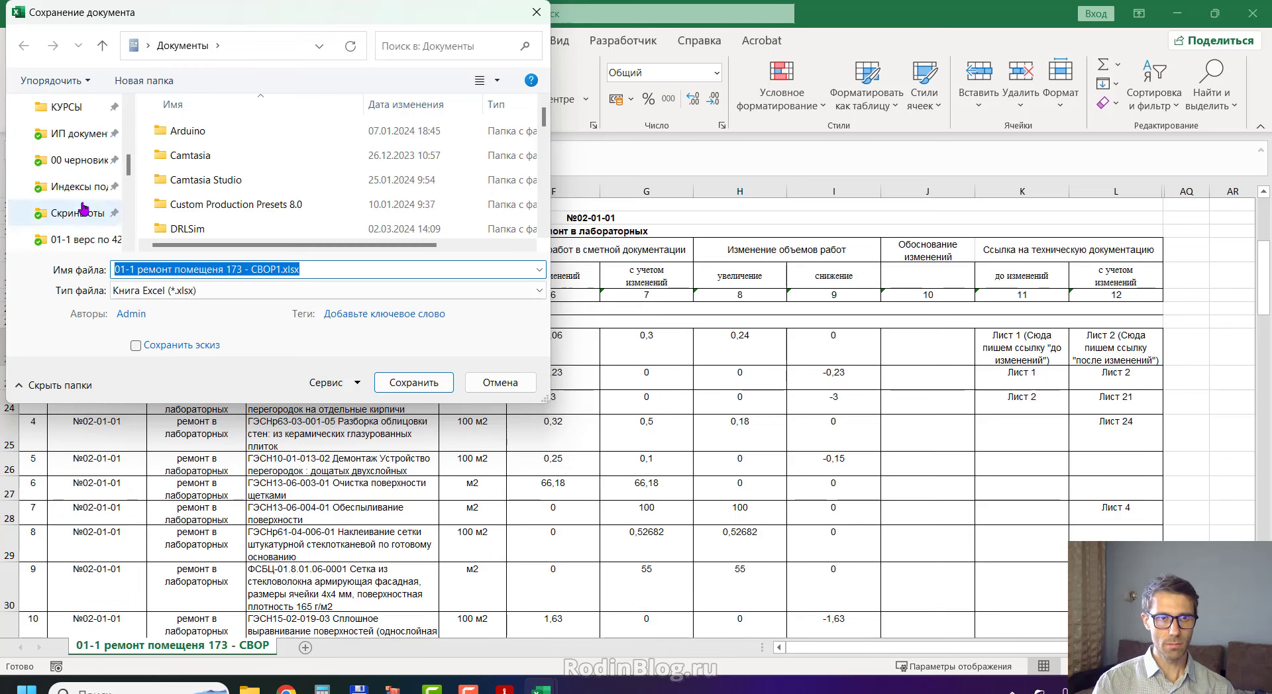
pyautogui.click(93, 160)
pyautogui.click(412, 382)
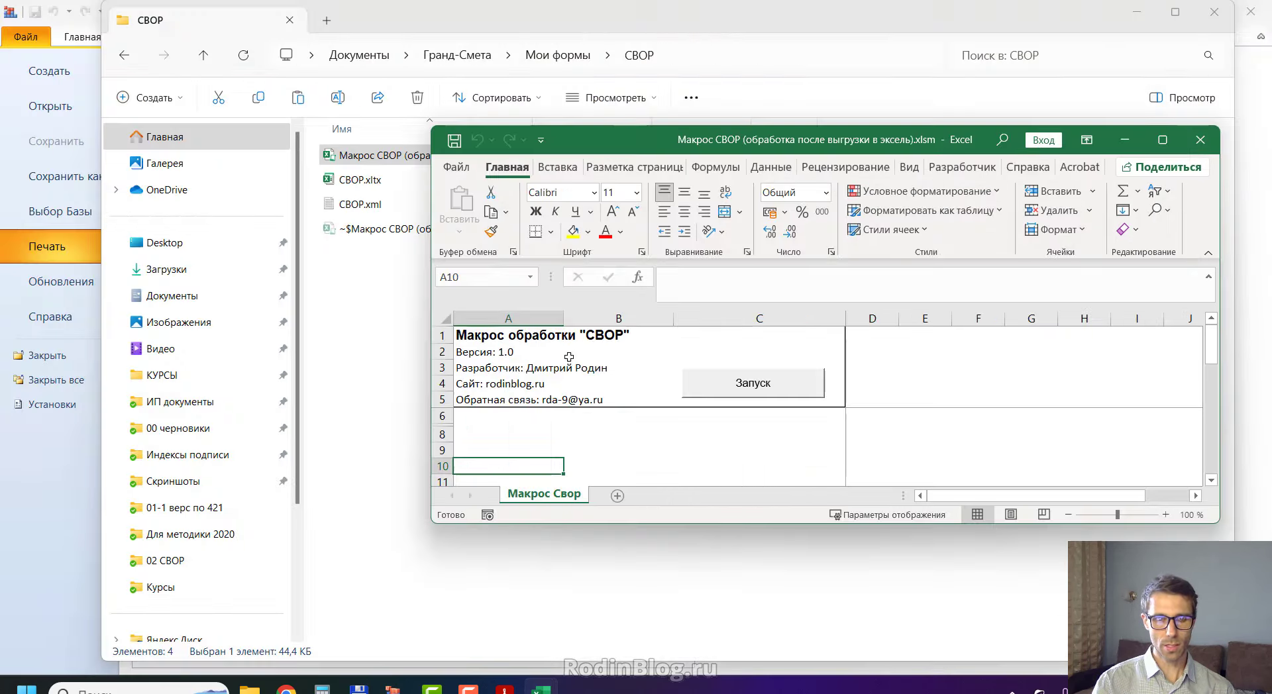
# Close the СВОР macro workbook and the СВОР folder window to return to ГРАНД-Смета.
pyautogui.moveTo(861, 140); pyautogui.dragTo(651, 96)
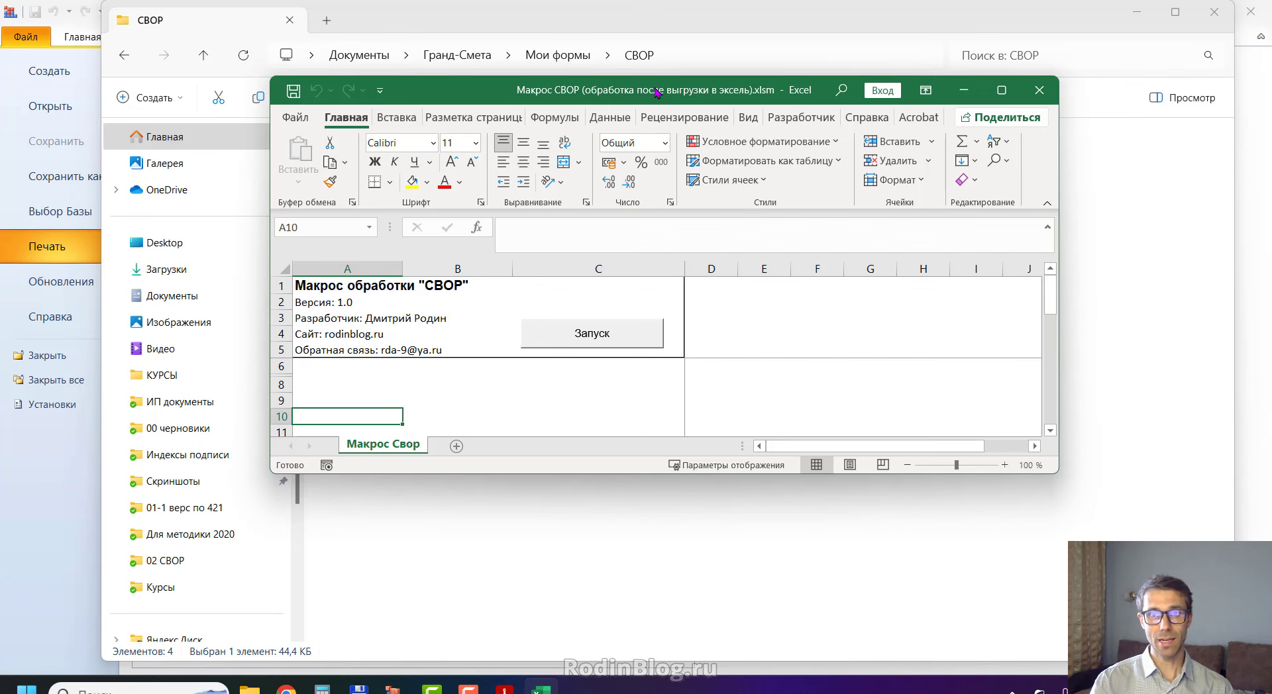
pyautogui.moveTo(658, 91); pyautogui.dragTo(687, 84)
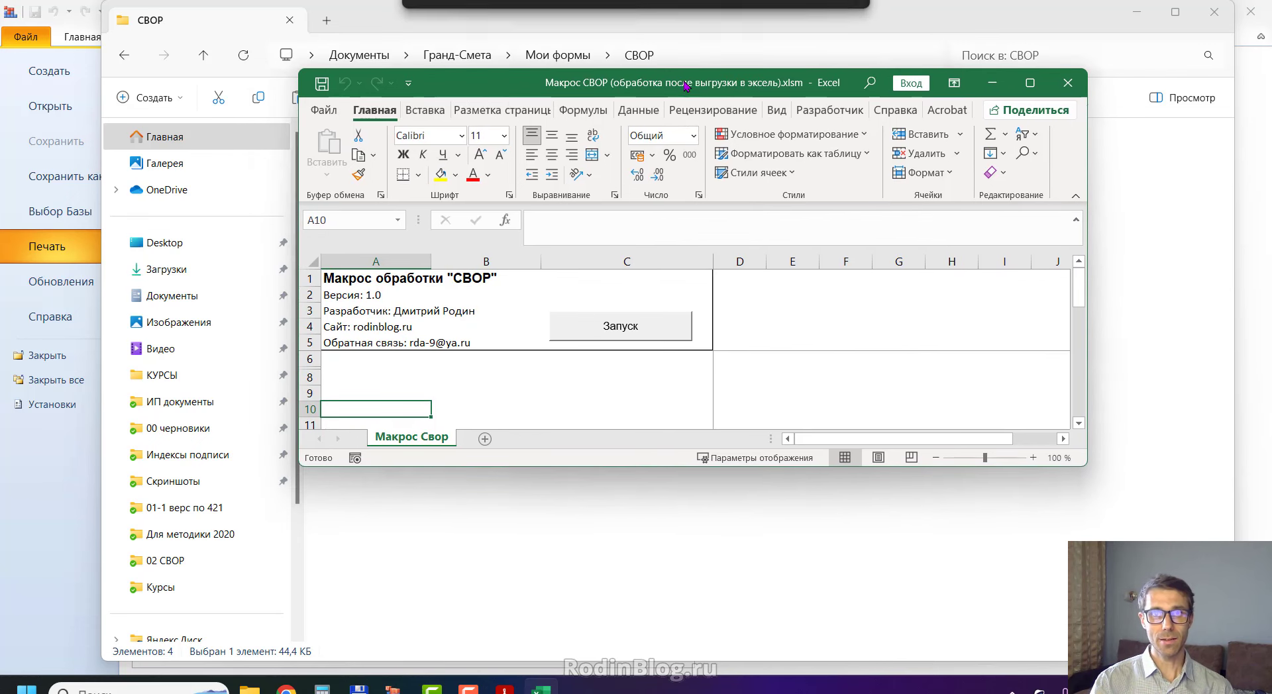
pyautogui.click(1065, 84)
pyautogui.click(616, 369)
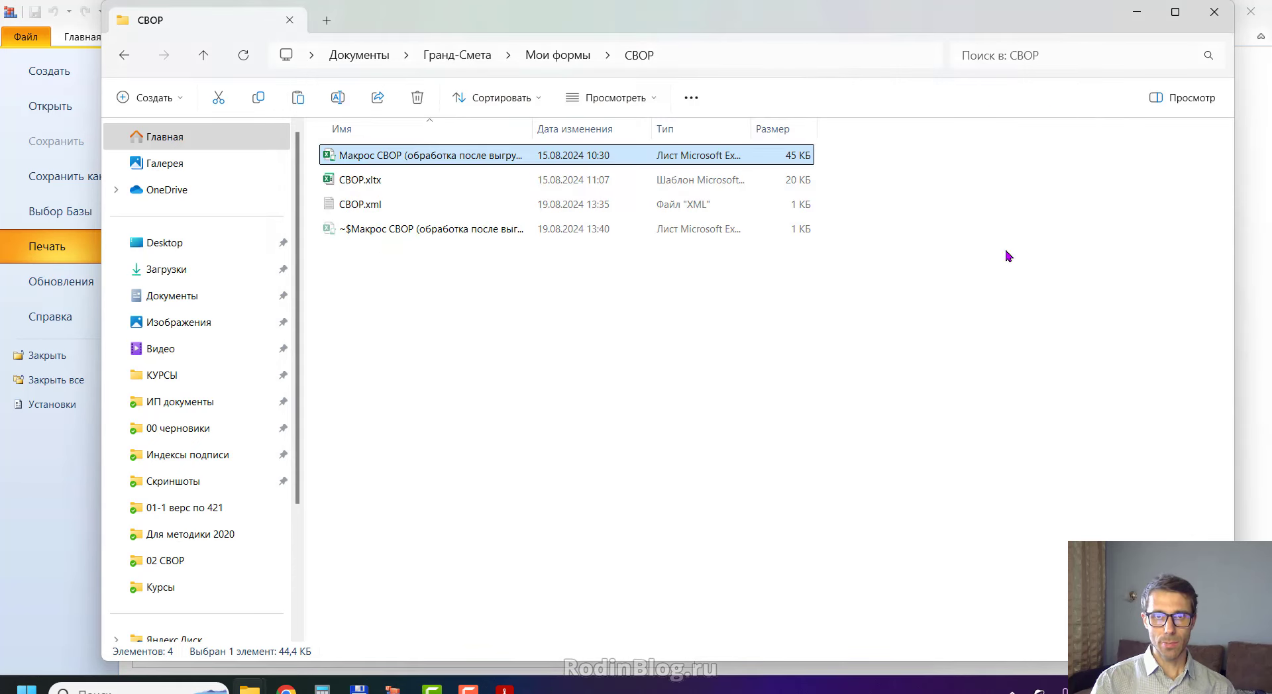
pyautogui.click(1214, 12)
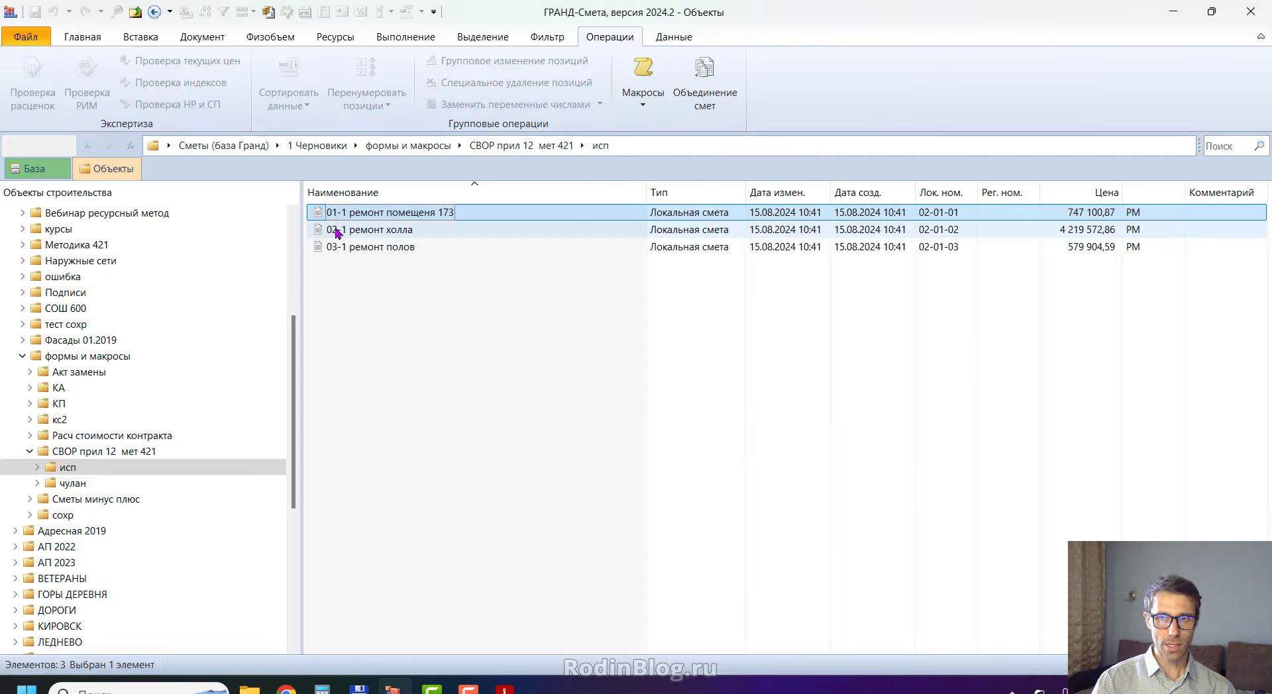
# Select estimates 01-1, 02-1 and 03-1 in the "исп" folder and output the custom СВОР form with "Объединить документы" enabled.
pyautogui.click(32, 40)
pyautogui.keyDown('shift'); pyautogui.click(344, 246); pyautogui.keyUp('shift')
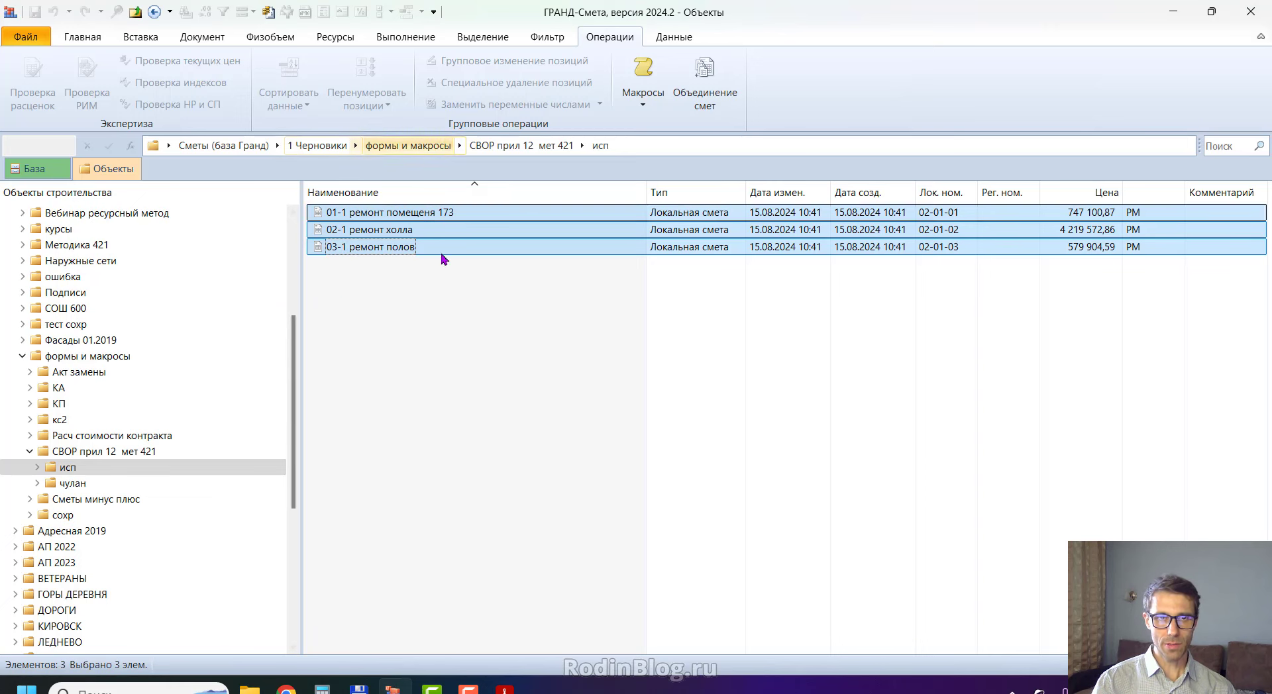
pyautogui.click(32, 40)
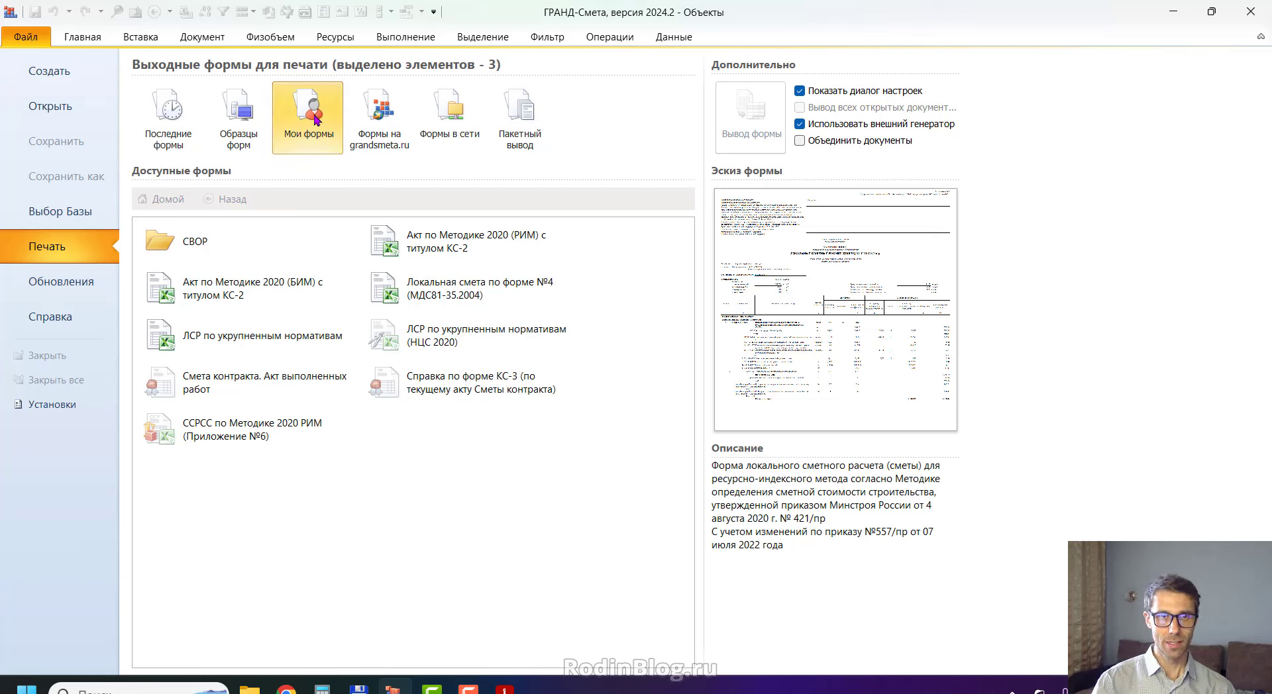
pyautogui.doubleClick(191, 243)
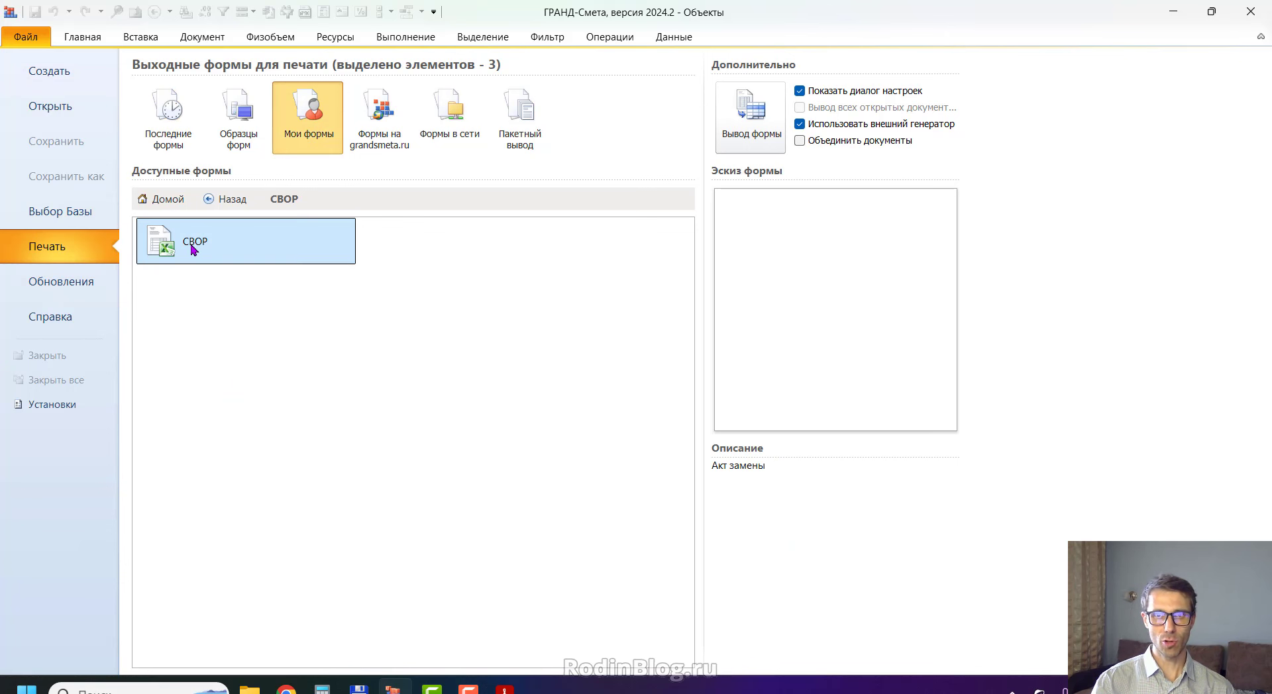
pyautogui.click(800, 142)
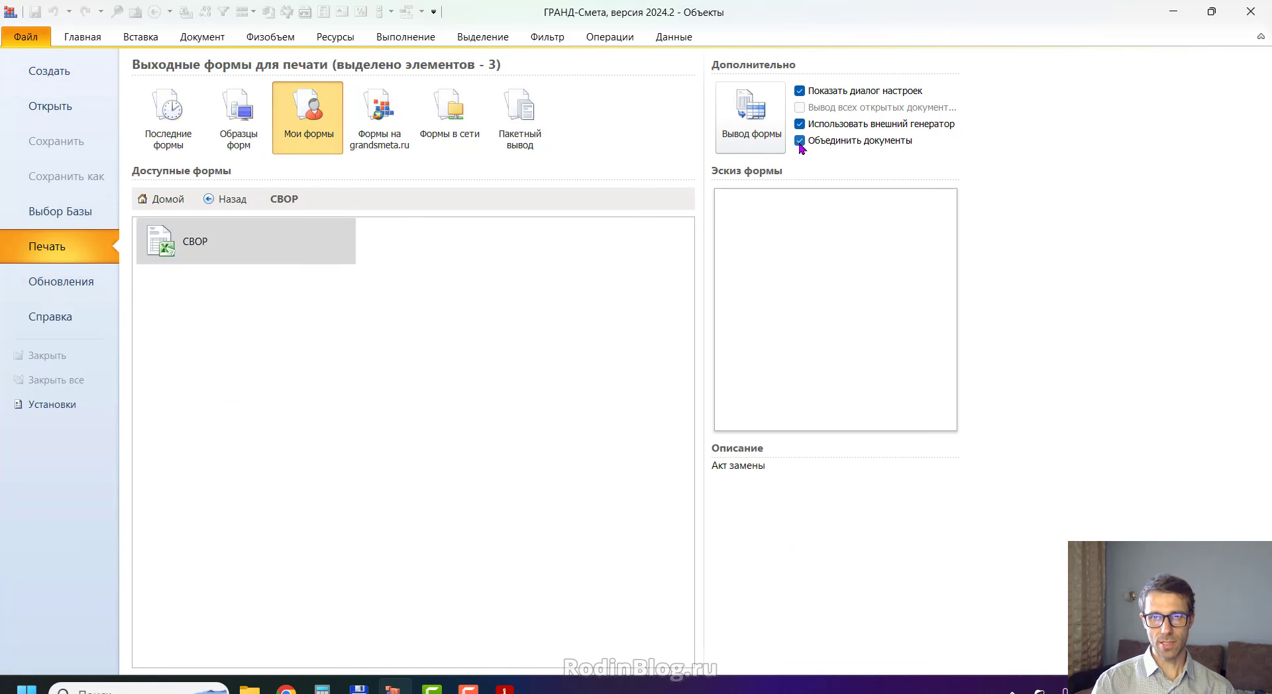
pyautogui.doubleClick(195, 252)
pyautogui.click(755, 510)
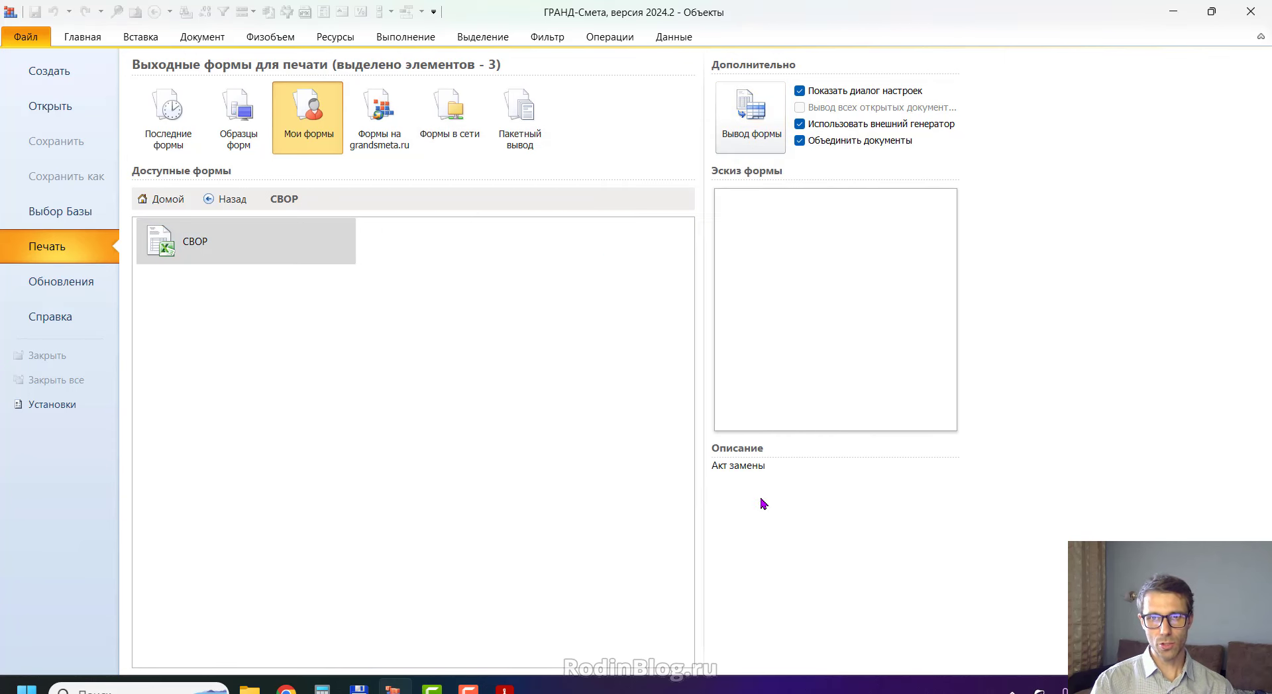
# Examine the exported statement sheets for 01-1, 02-1 and 03-1 in Excel, finishing on the 01-1 sheet.
pyautogui.moveTo(468, 689)
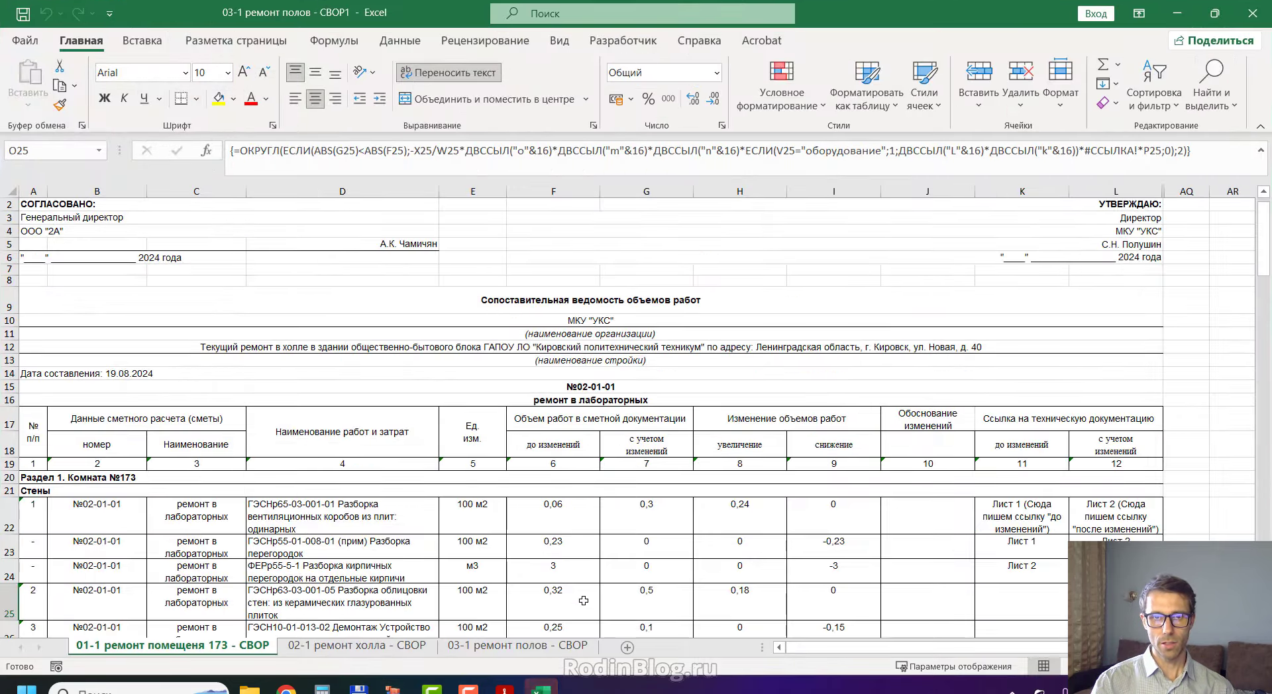
pyautogui.scroll(-3, 222, 424)
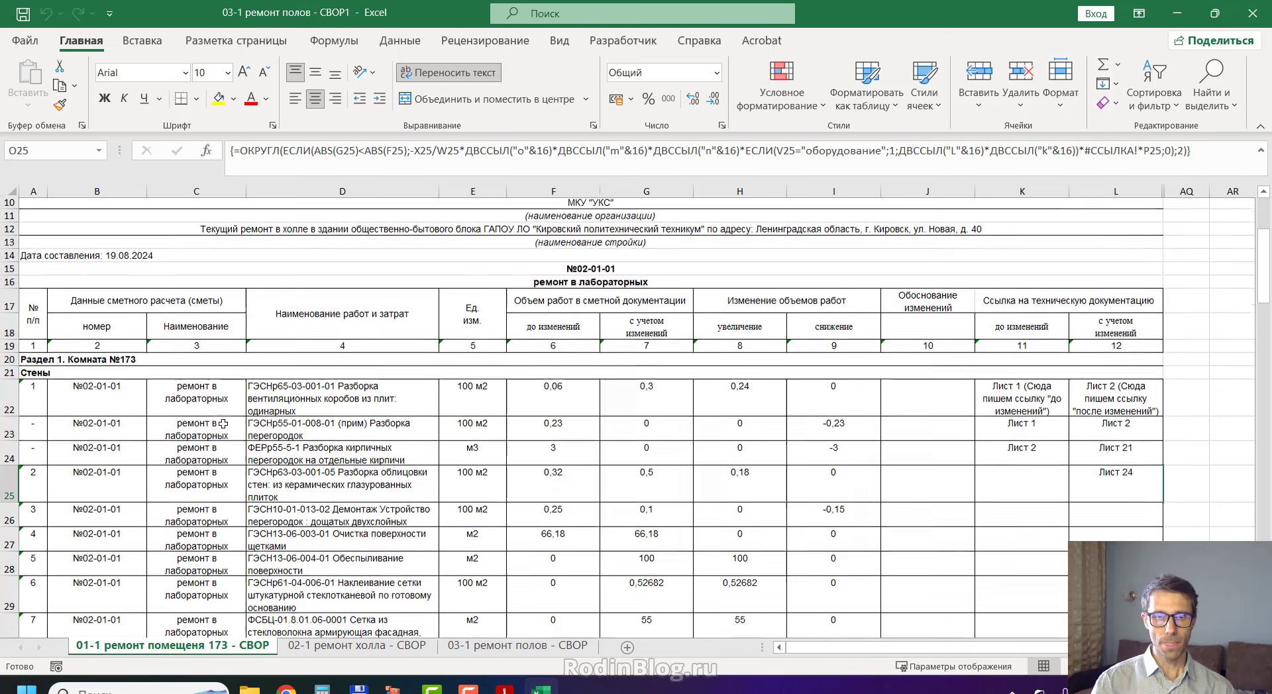
pyautogui.scroll(1, 265, 530)
pyautogui.click(388, 651)
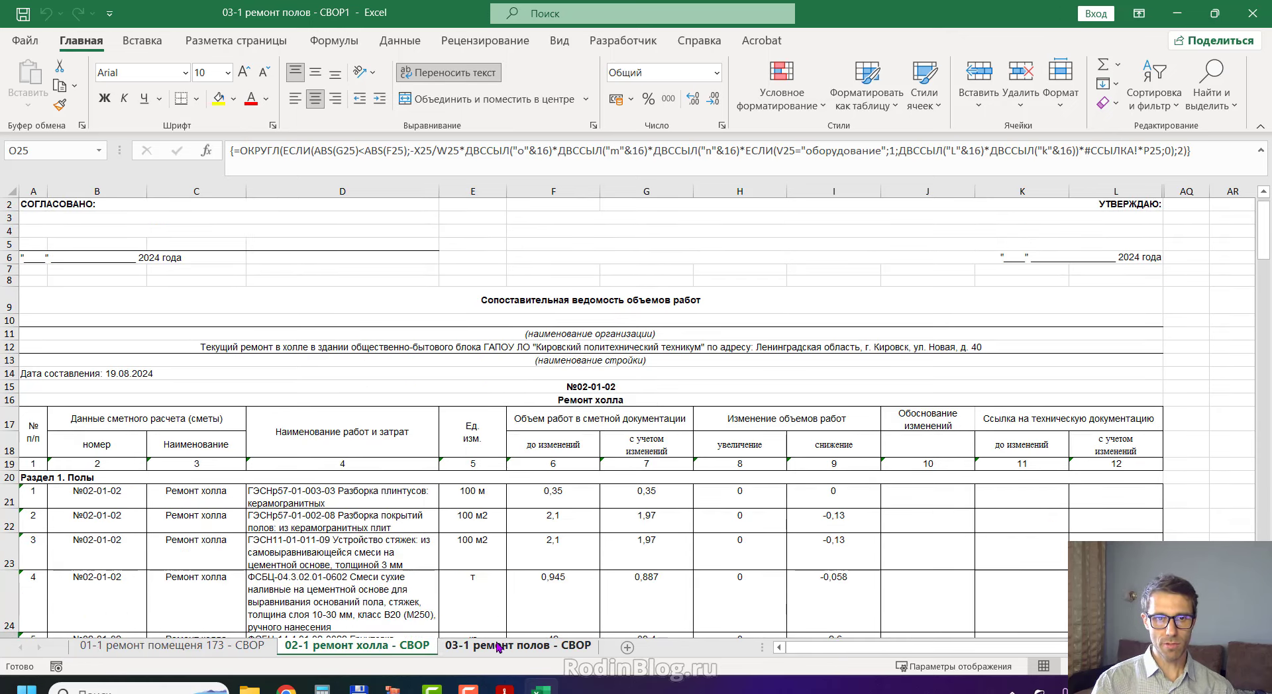
pyautogui.click(498, 646)
pyautogui.click(361, 648)
pyautogui.click(570, 647)
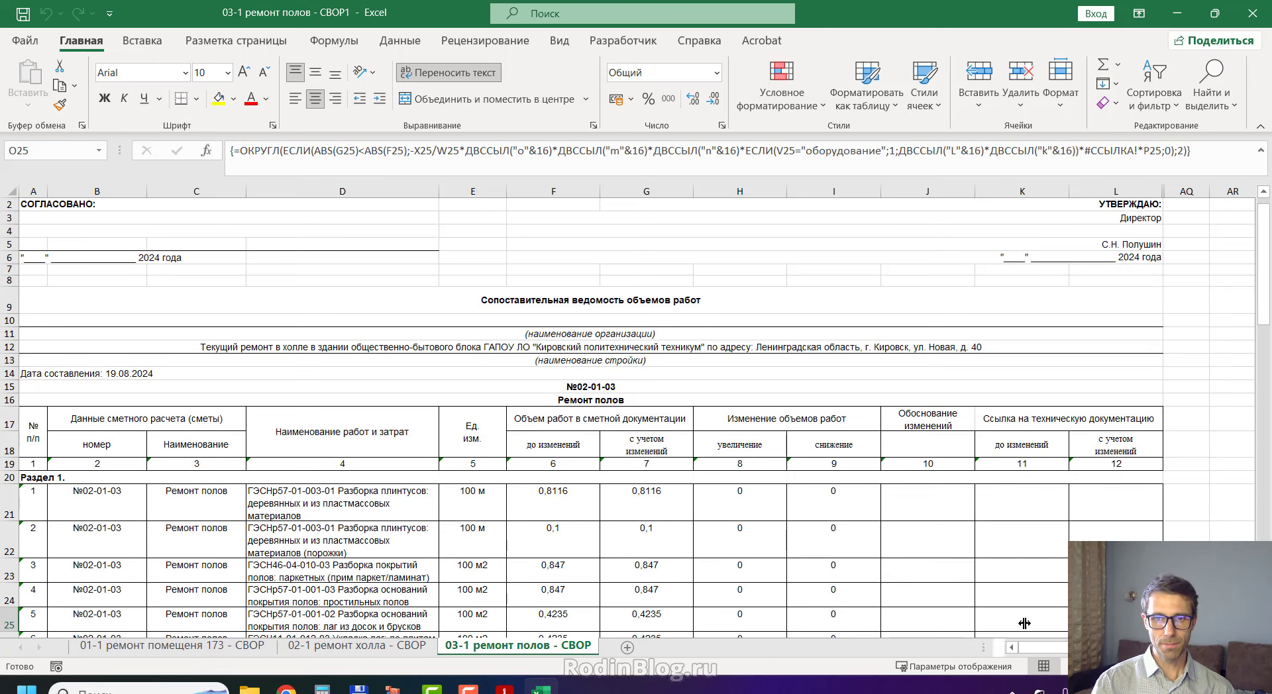
pyautogui.click(472, 510)
pyautogui.scroll(-5, 464, 490)
pyautogui.scroll(5, 457, 468)
pyautogui.click(202, 645)
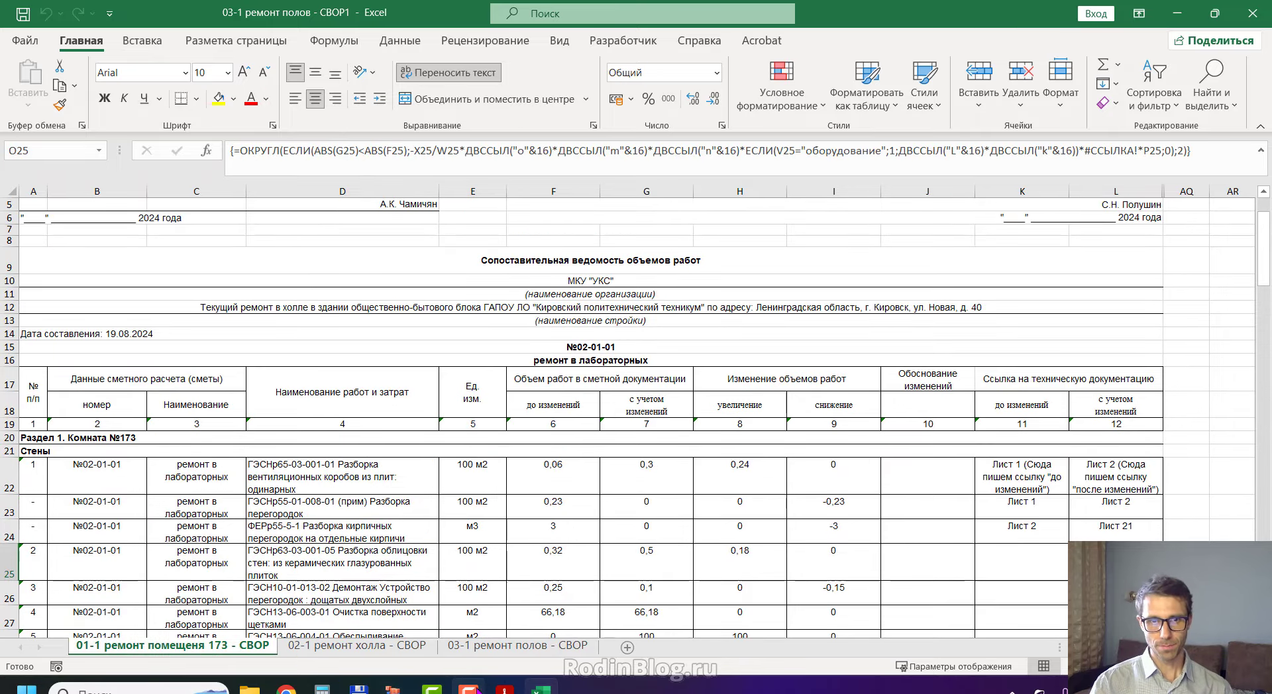
# Open "Макрос СВОР (обработка после выгрузки в эксель).xlsm" from the СВОР folder and enlarge its window over the statement.
pyautogui.moveTo(249, 689)
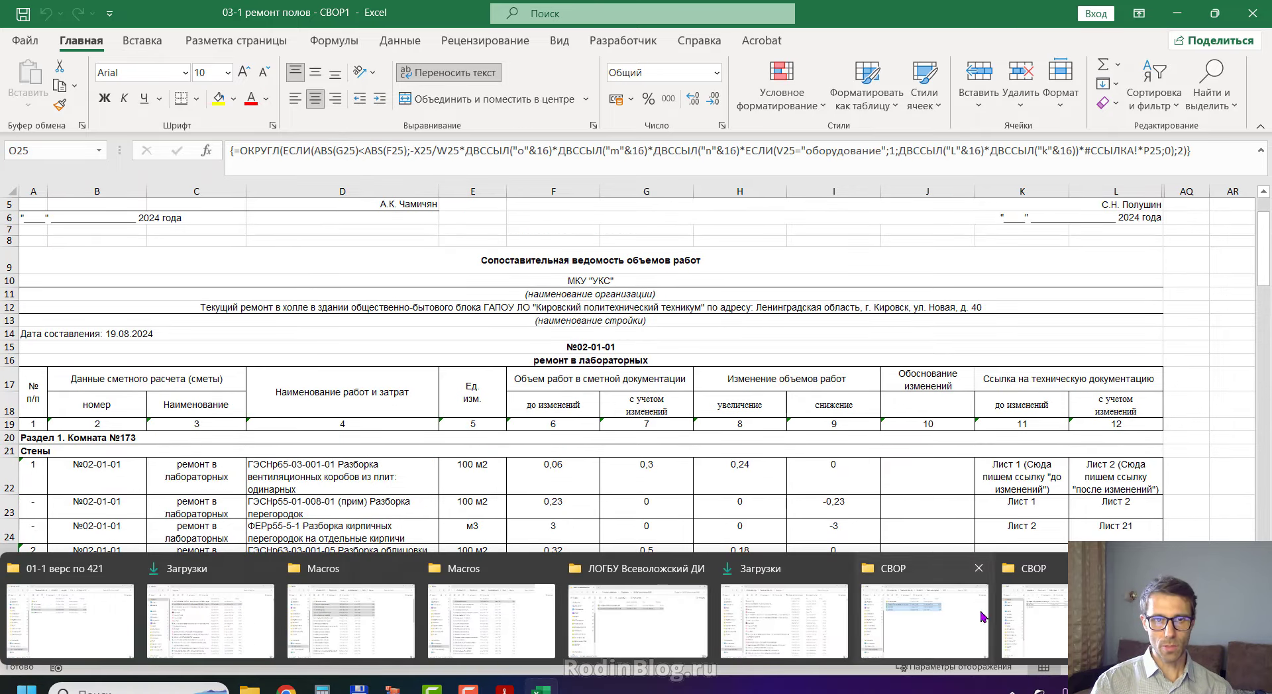
pyautogui.click(924, 619)
pyautogui.moveTo(425, 26); pyautogui.dragTo(861, 81)
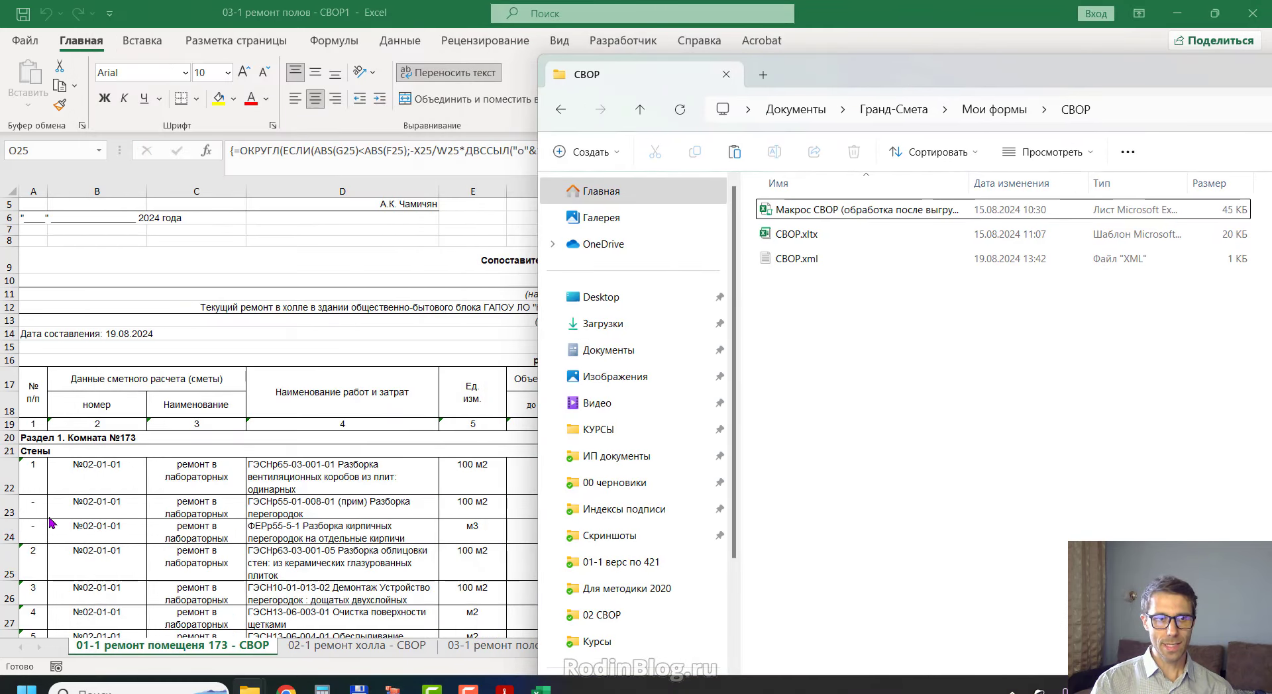
pyautogui.moveTo(907, 78); pyautogui.dragTo(722, 63)
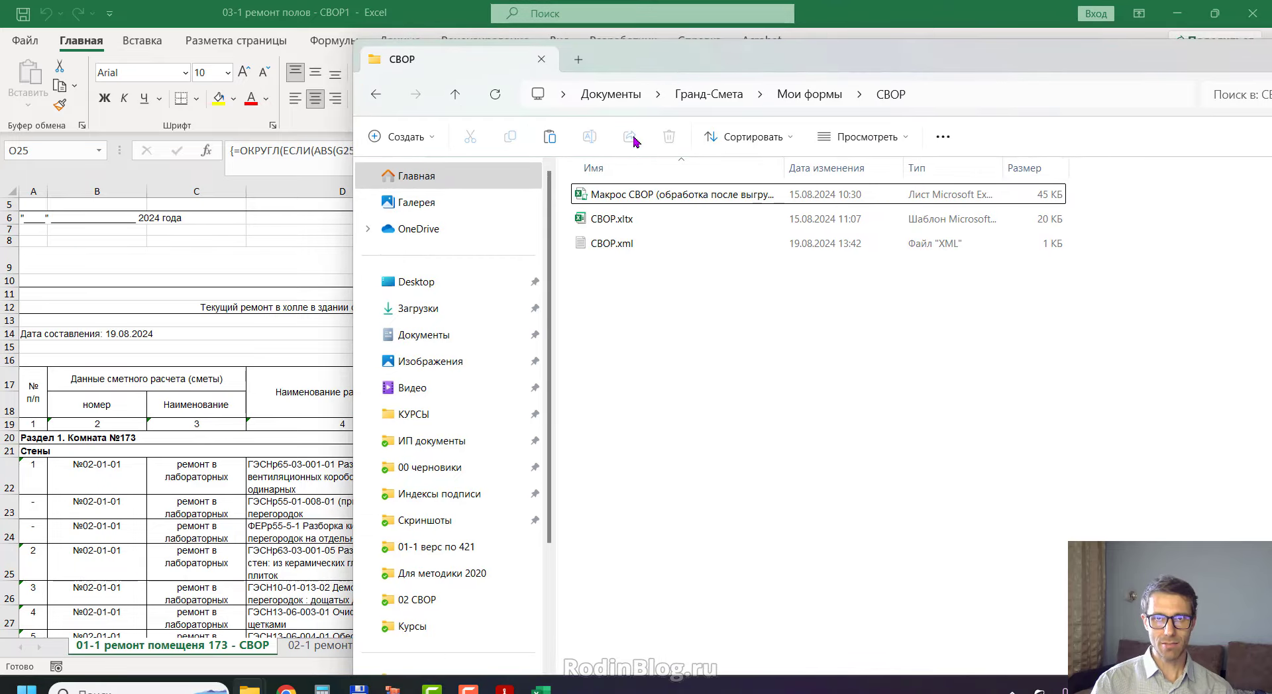
pyautogui.doubleClick(600, 194)
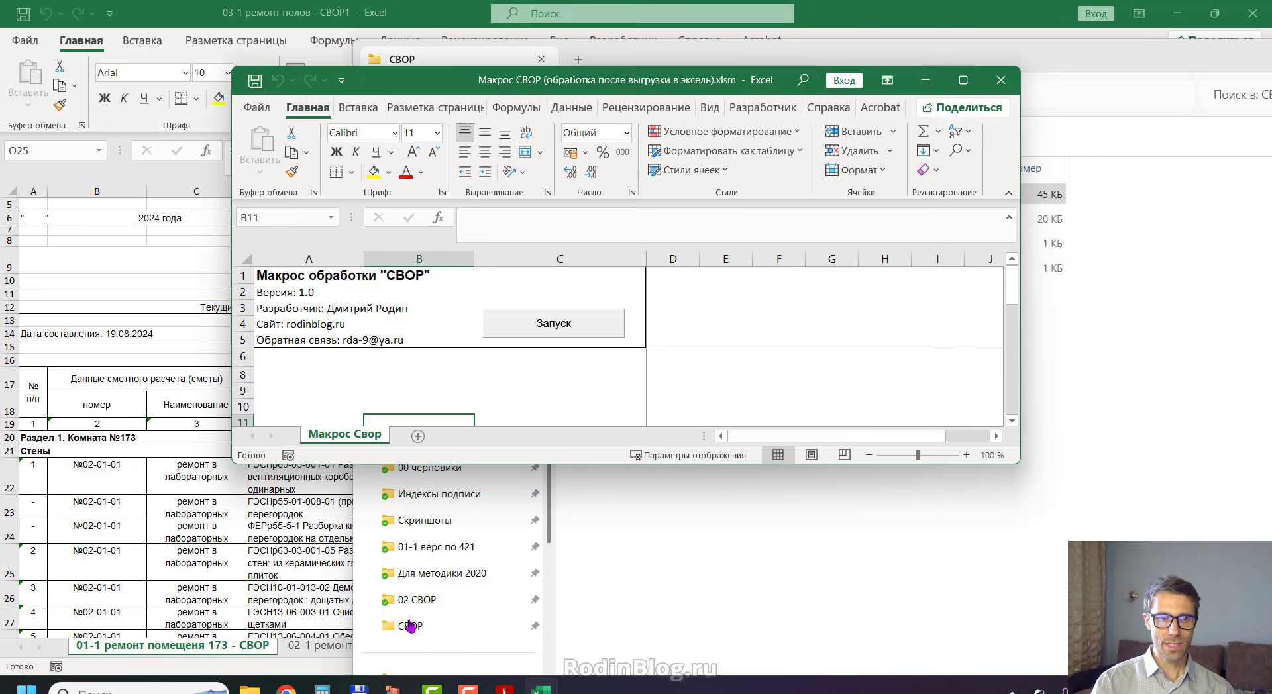
pyautogui.moveTo(596, 80); pyautogui.dragTo(612, 72)
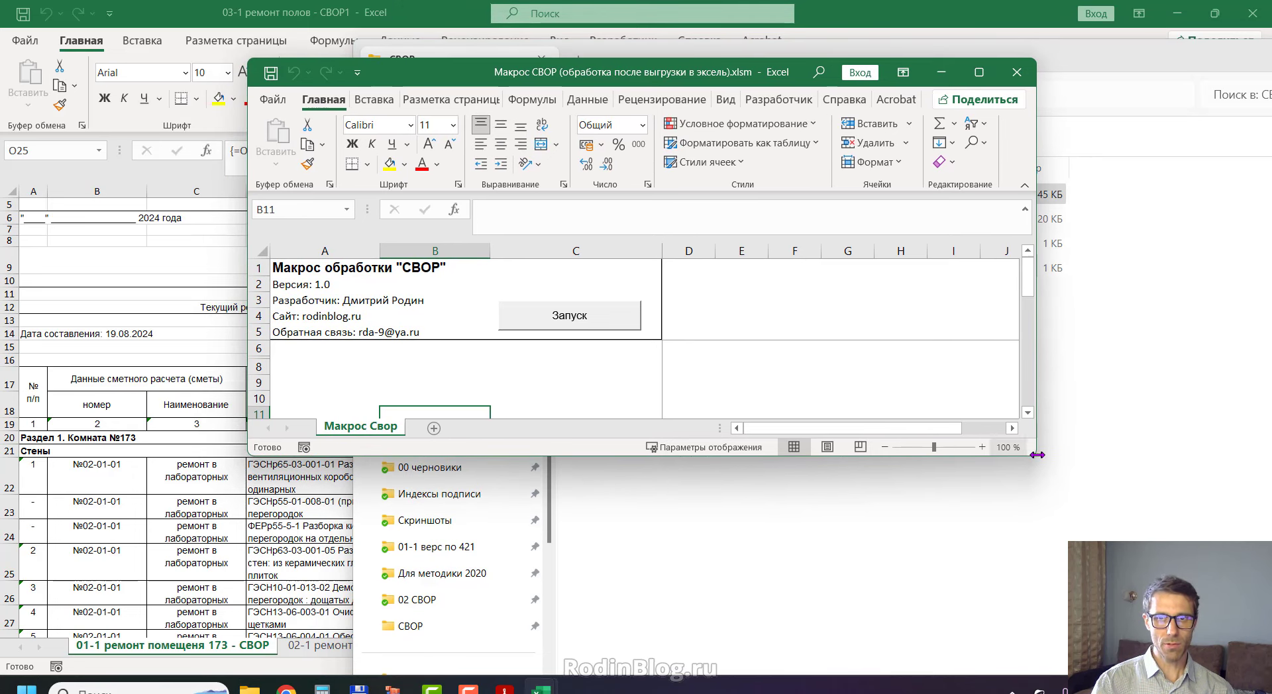
pyautogui.moveTo(1036, 455); pyautogui.dragTo(1088, 489)
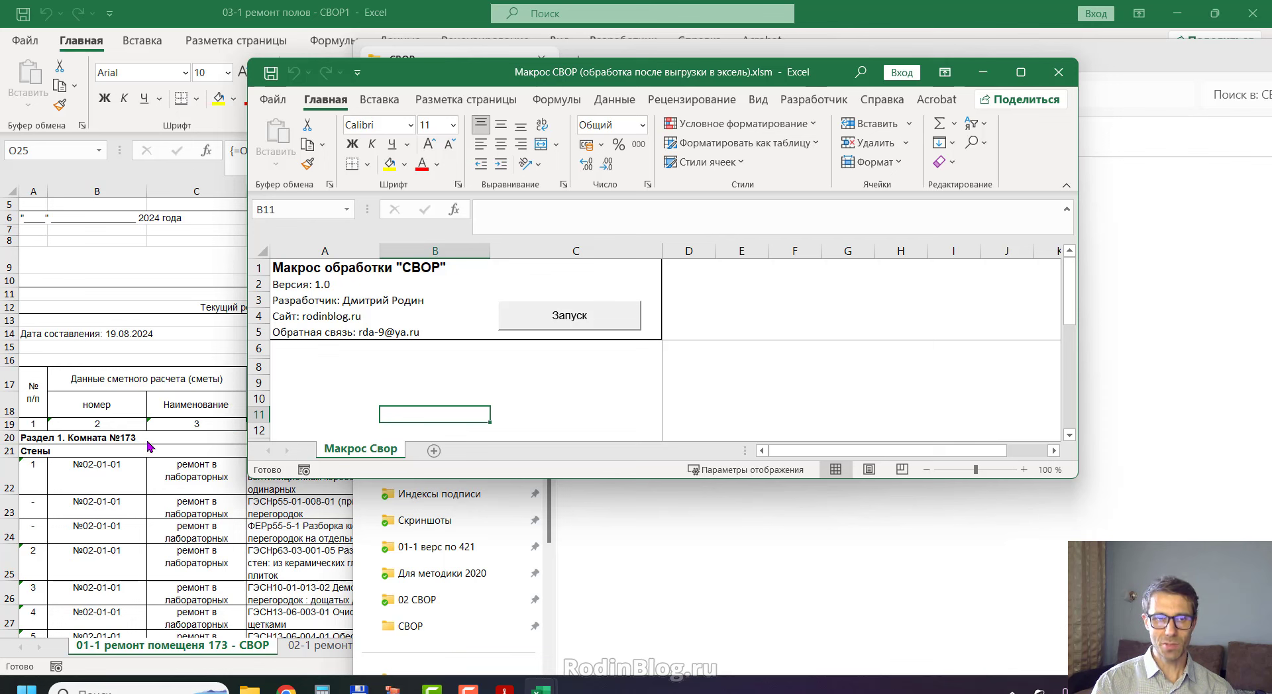
pyautogui.click(386, 373)
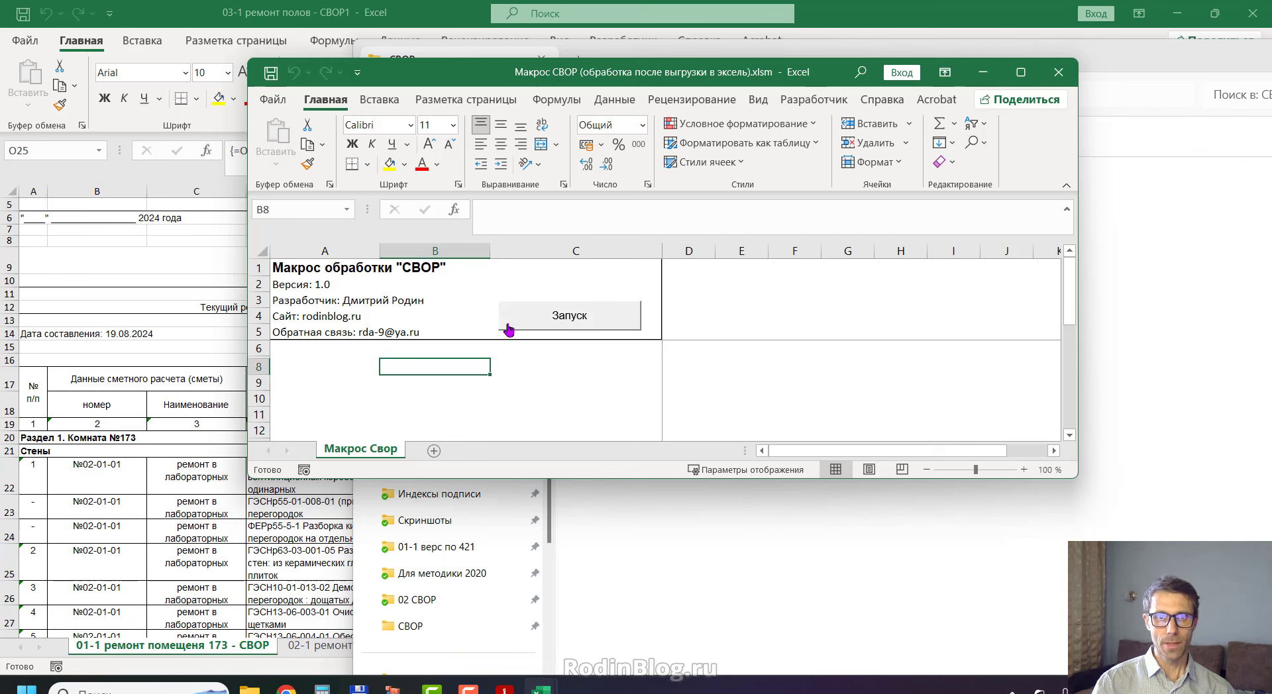
# Run the СВОР macro with "Объединить ведомости (на нов.листе)" and "перенумерация по порядку" on, and show the combined "Общ" sheet.
pyautogui.click(543, 320)
pyautogui.moveTo(607, 229); pyautogui.dragTo(627, 173)
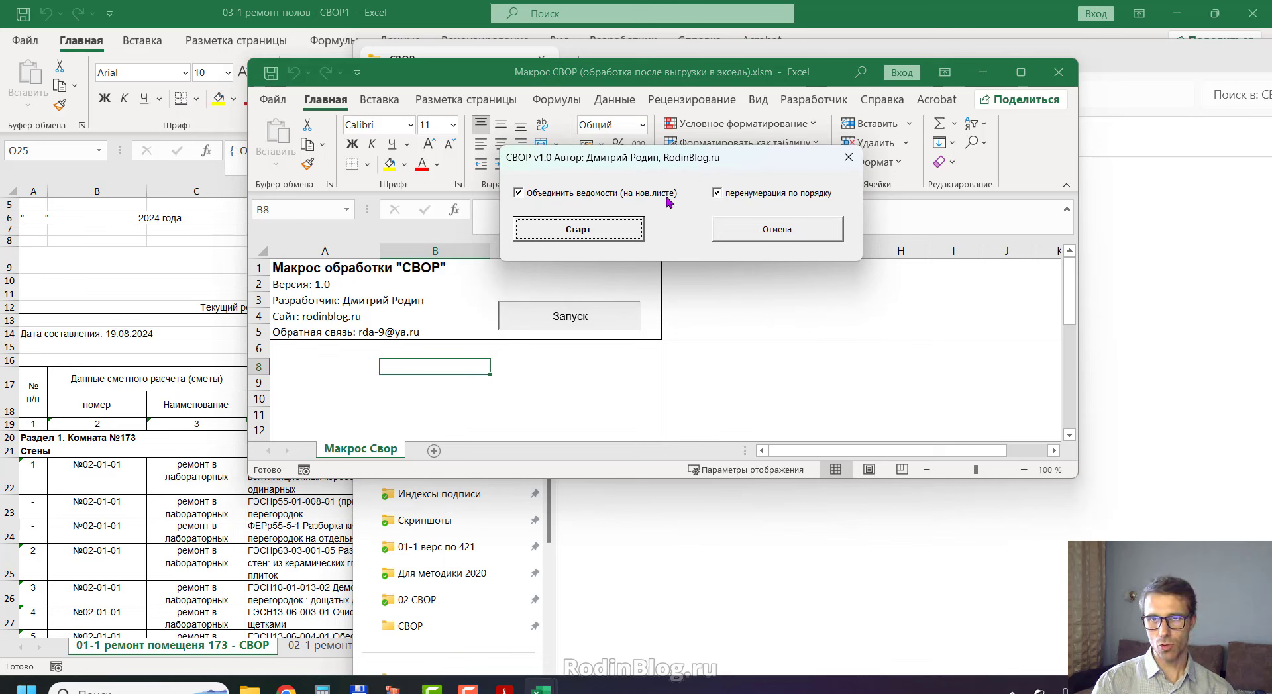
pyautogui.click(605, 229)
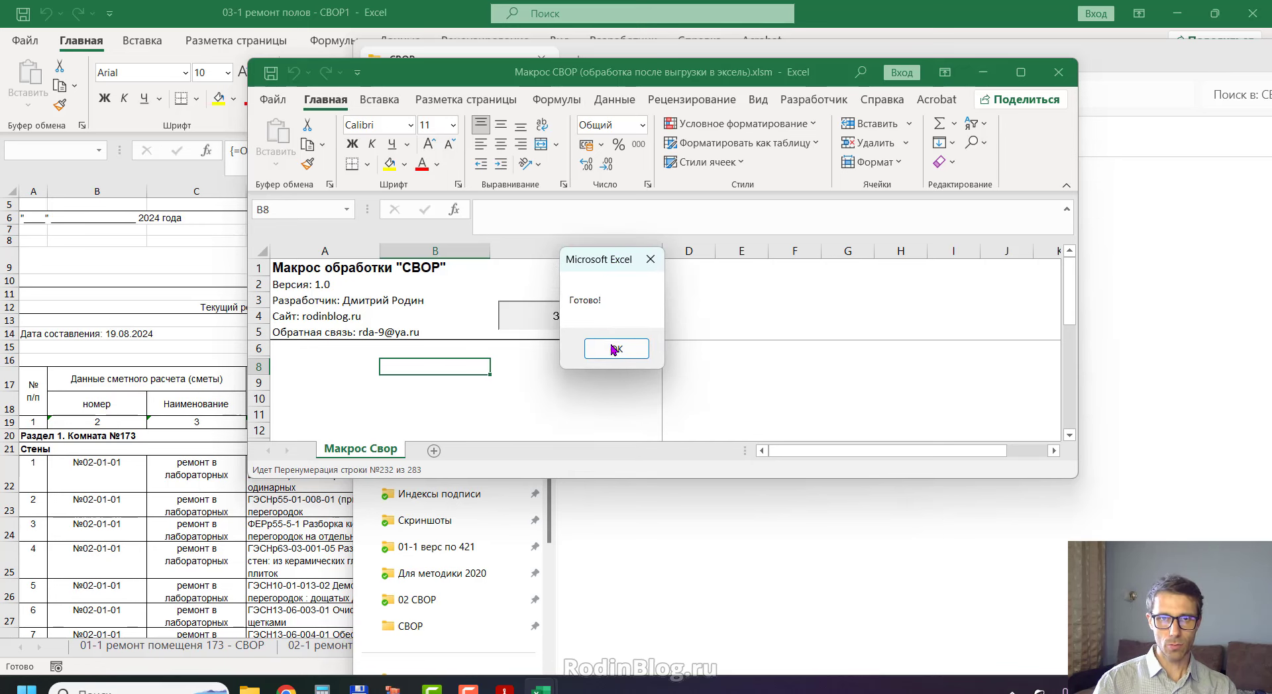
pyautogui.click(614, 349)
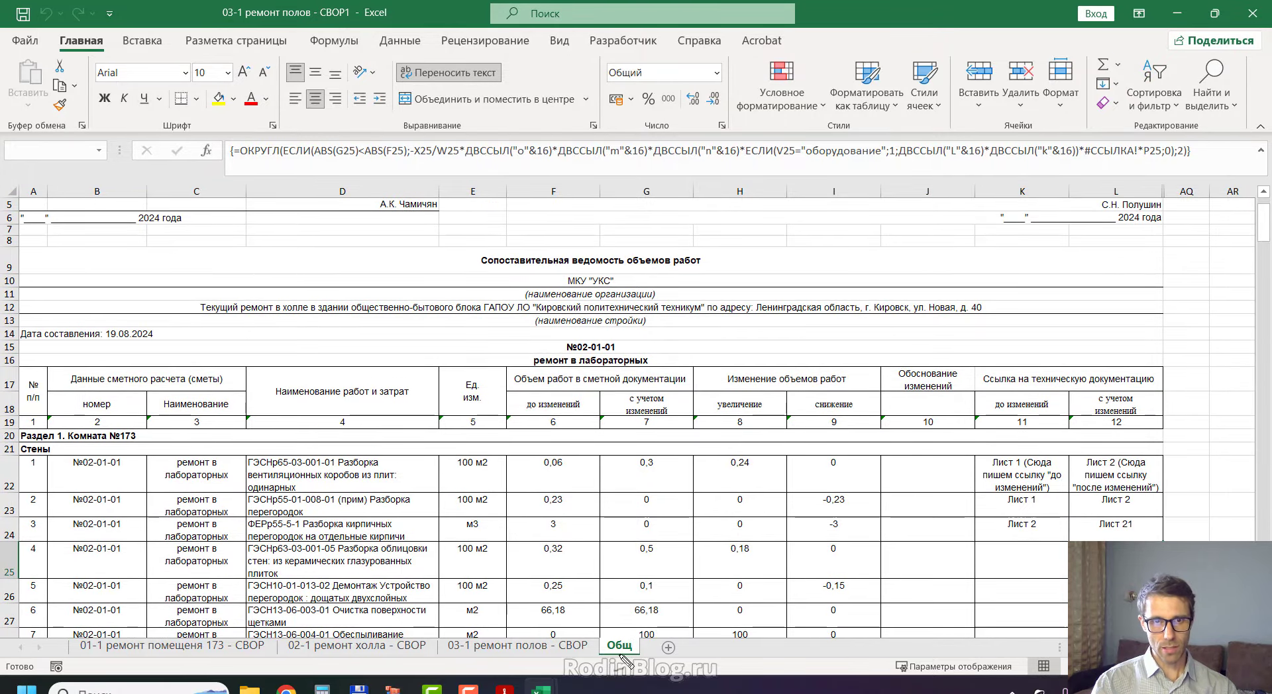
pyautogui.moveTo(599, 656)
pyautogui.mouseDown()
pyautogui.moveTo(636, 624)
pyautogui.moveTo(647, 668)
pyautogui.moveTo(603, 665)
pyautogui.moveTo(592, 646)
pyautogui.moveTo(615, 624)
pyautogui.mouseUp()
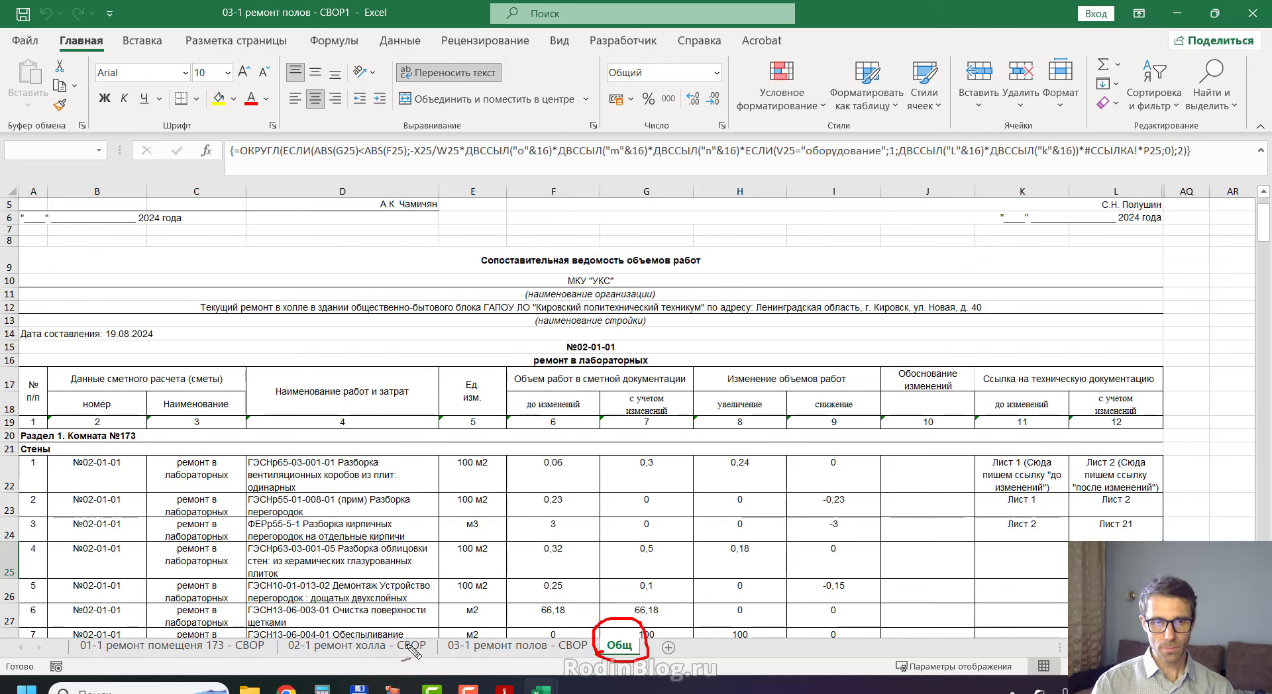
pyautogui.press('Escape')
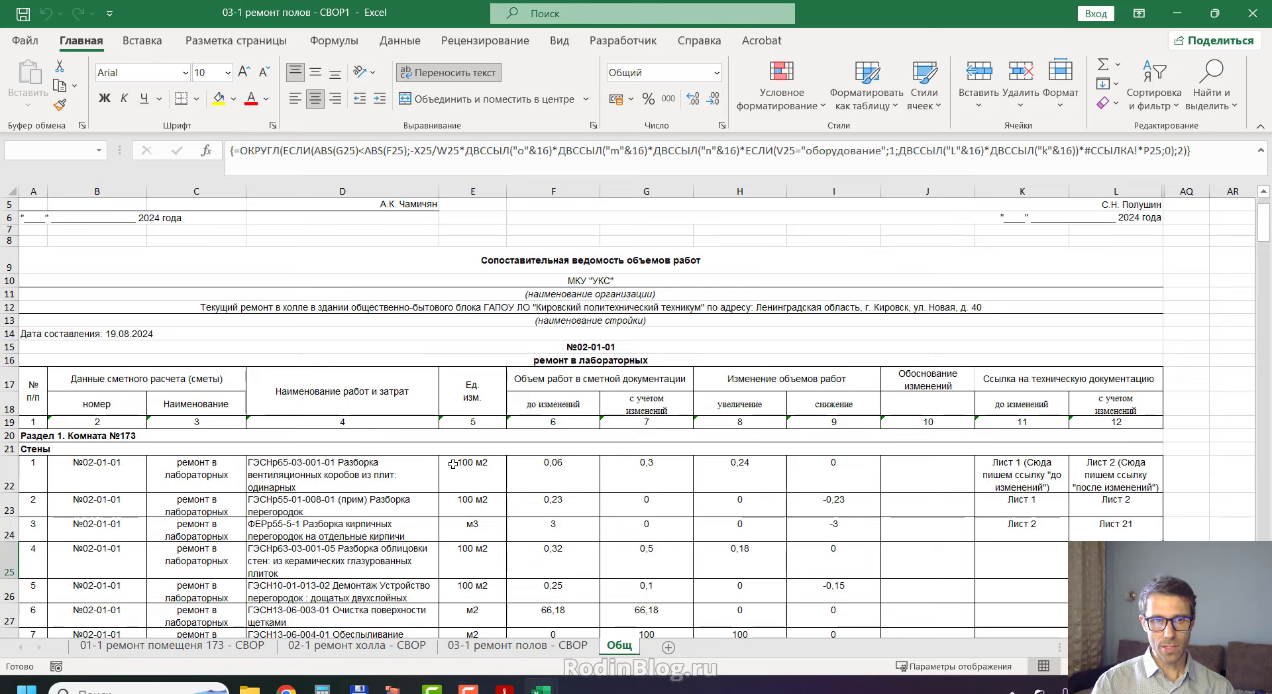
# Review the combined "Общ" sheet through the №02-01-01 items and the №02-01-02 "Ремонт холла" headings and items.
pyautogui.scroll(-6, 485, 376)
pyautogui.scroll(-11, 485, 376)
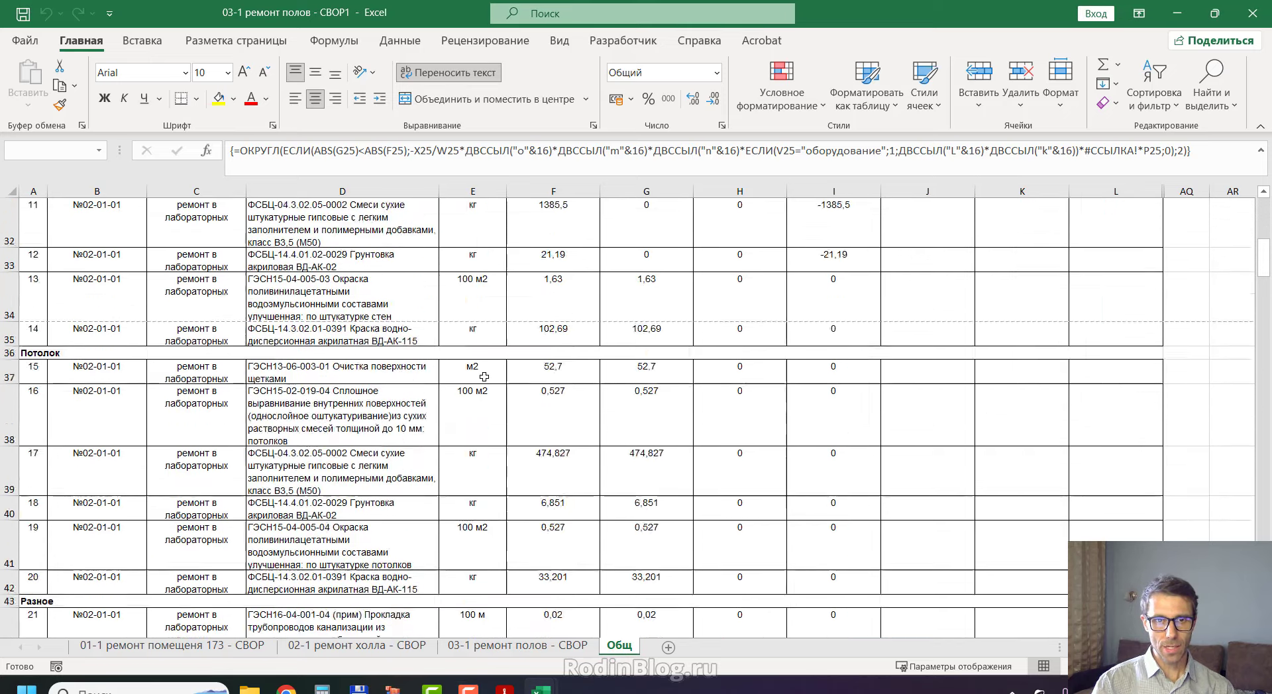
pyautogui.scroll(-14, 486, 379)
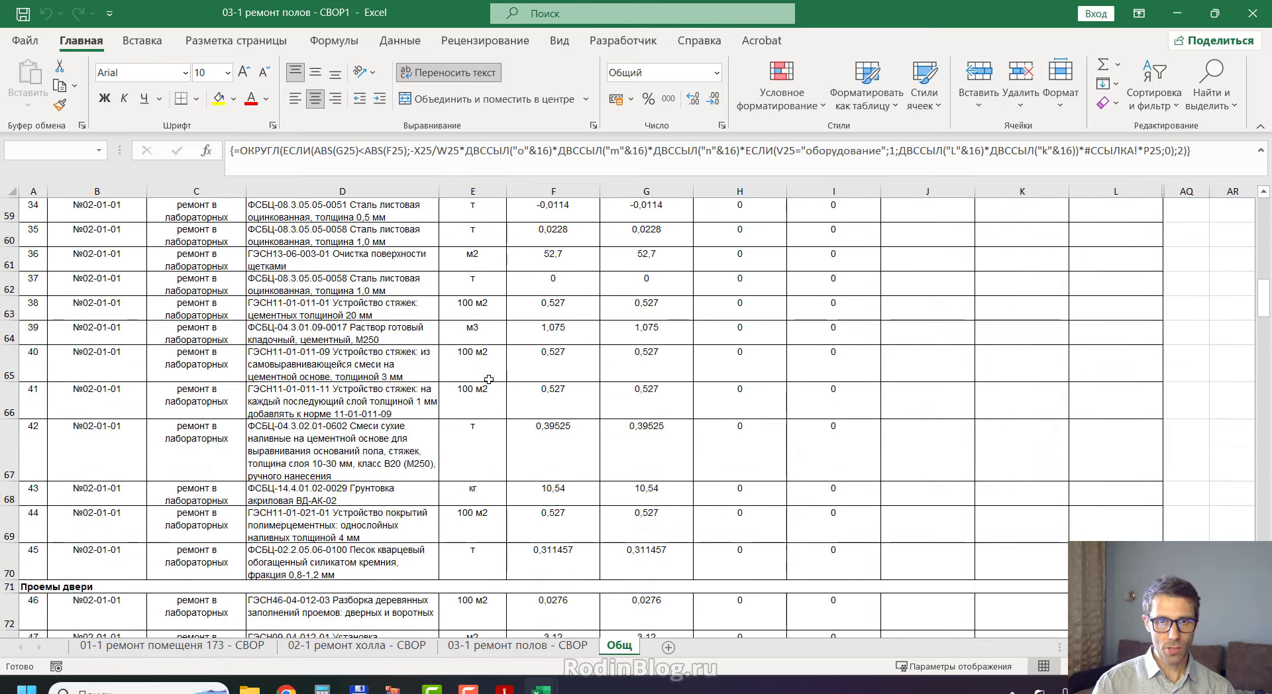
pyautogui.scroll(-4, 492, 380)
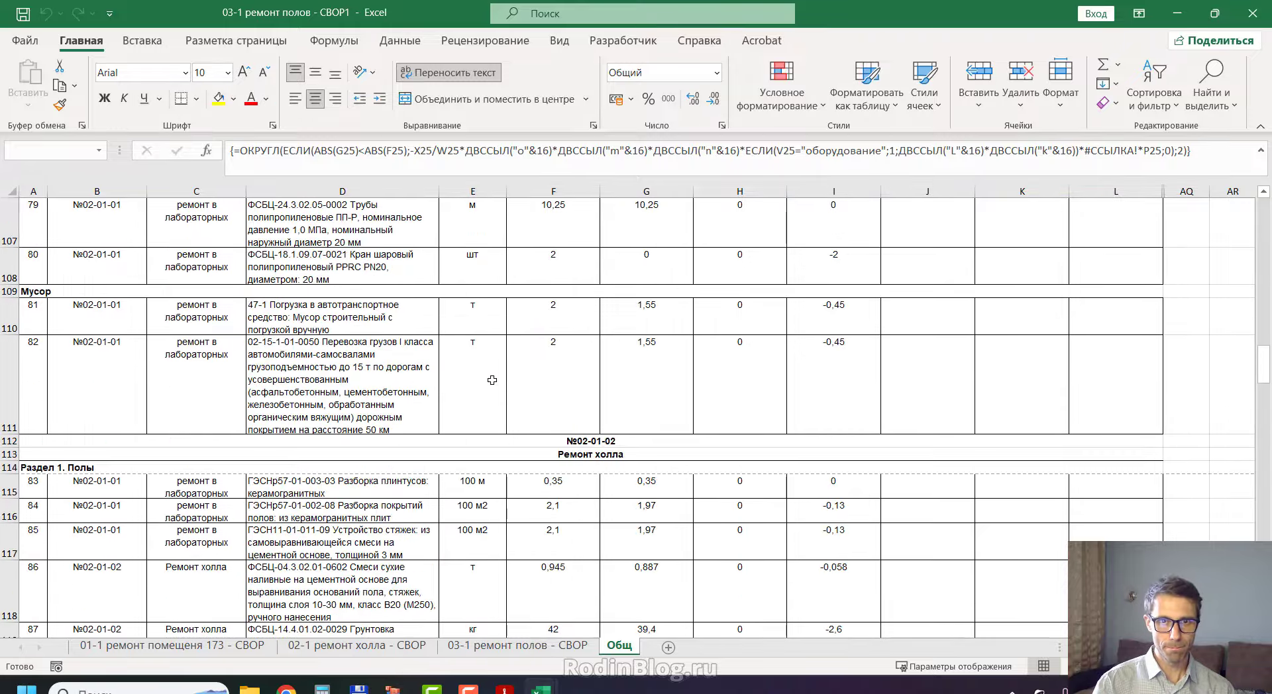
pyautogui.click(564, 343)
pyautogui.click(565, 355)
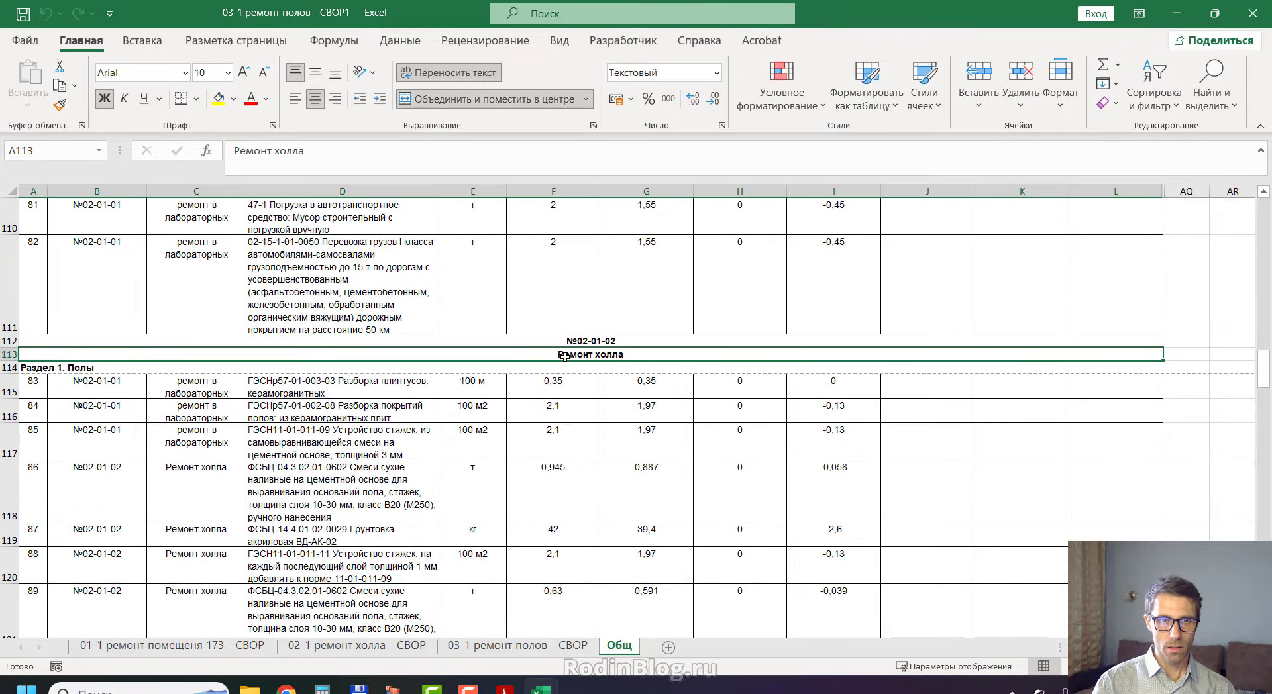
pyautogui.click(565, 339)
pyautogui.click(568, 354)
pyautogui.scroll(-9, 569, 353)
pyautogui.scroll(-20, 569, 353)
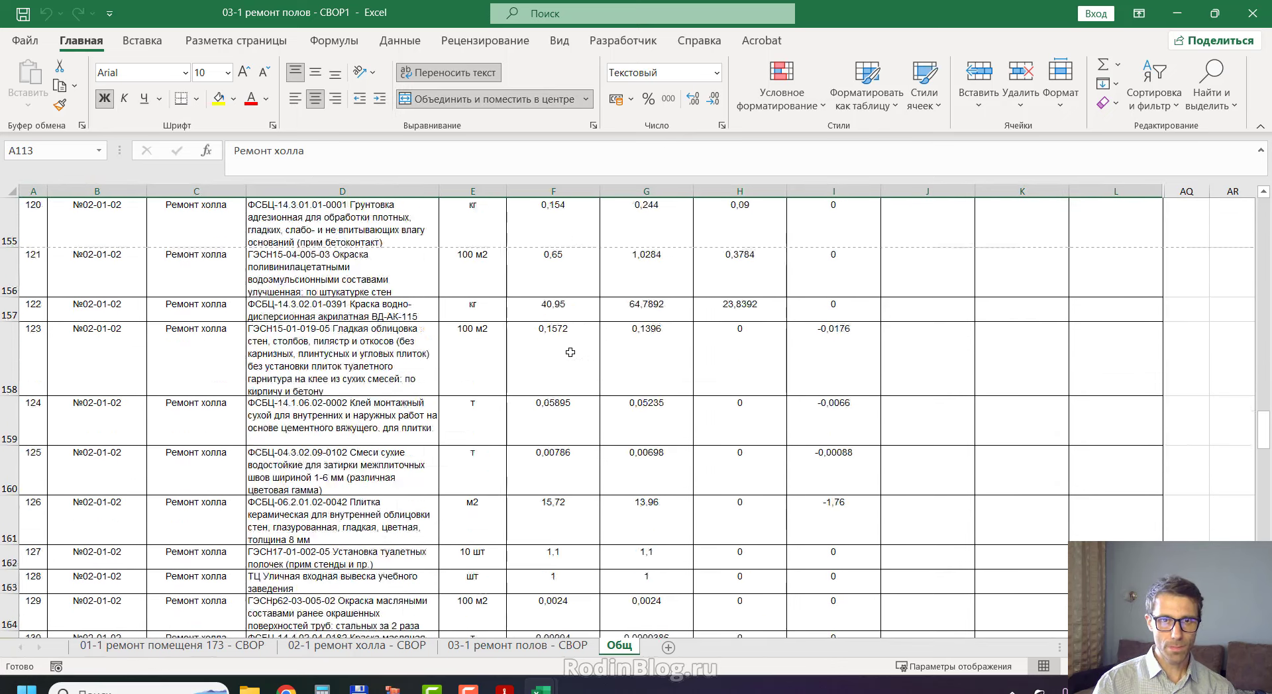
# Examine how numbering carries over into the №02-01-03 "Ремонт полов" part of "Общ" and check the signature block at its end.
pyautogui.scroll(5, 574, 346)
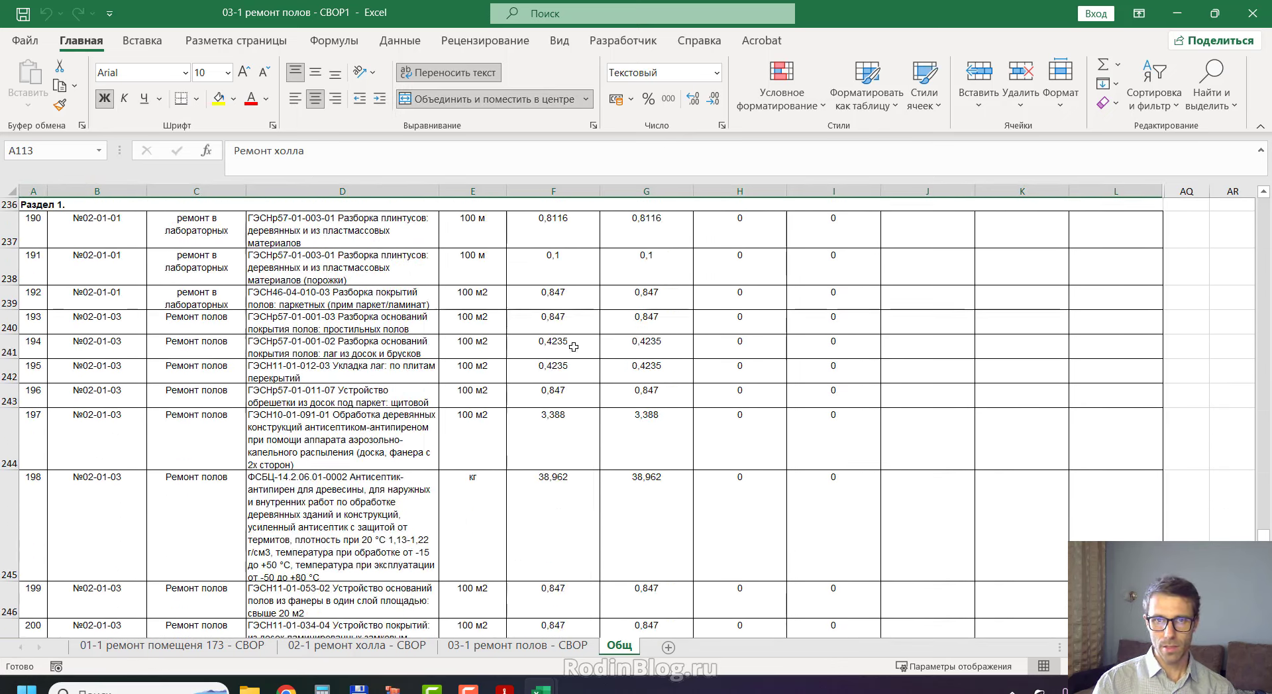
pyautogui.click(561, 475)
pyautogui.scroll(-1, 20, 379)
pyautogui.scroll(1, 19, 379)
pyautogui.moveTo(25, 388)
pyautogui.mouseDown()
pyautogui.moveTo(61, 383)
pyautogui.moveTo(52, 363)
pyautogui.mouseUp()
pyautogui.moveTo(23, 530)
pyautogui.mouseDown()
pyautogui.moveTo(54, 540)
pyautogui.moveTo(54, 521)
pyautogui.mouseUp()
pyautogui.press('e')
pyautogui.moveTo(145, 553); pyautogui.dragTo(154, 552)
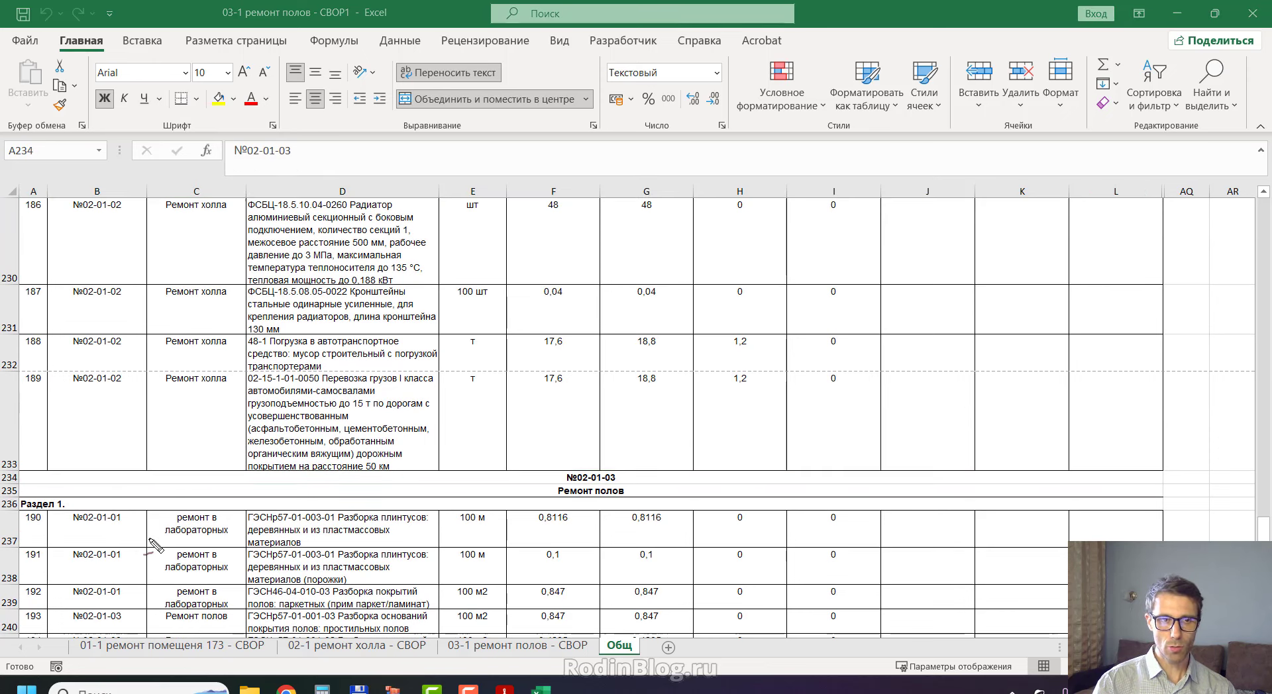
pyautogui.scroll(-15, 156, 546)
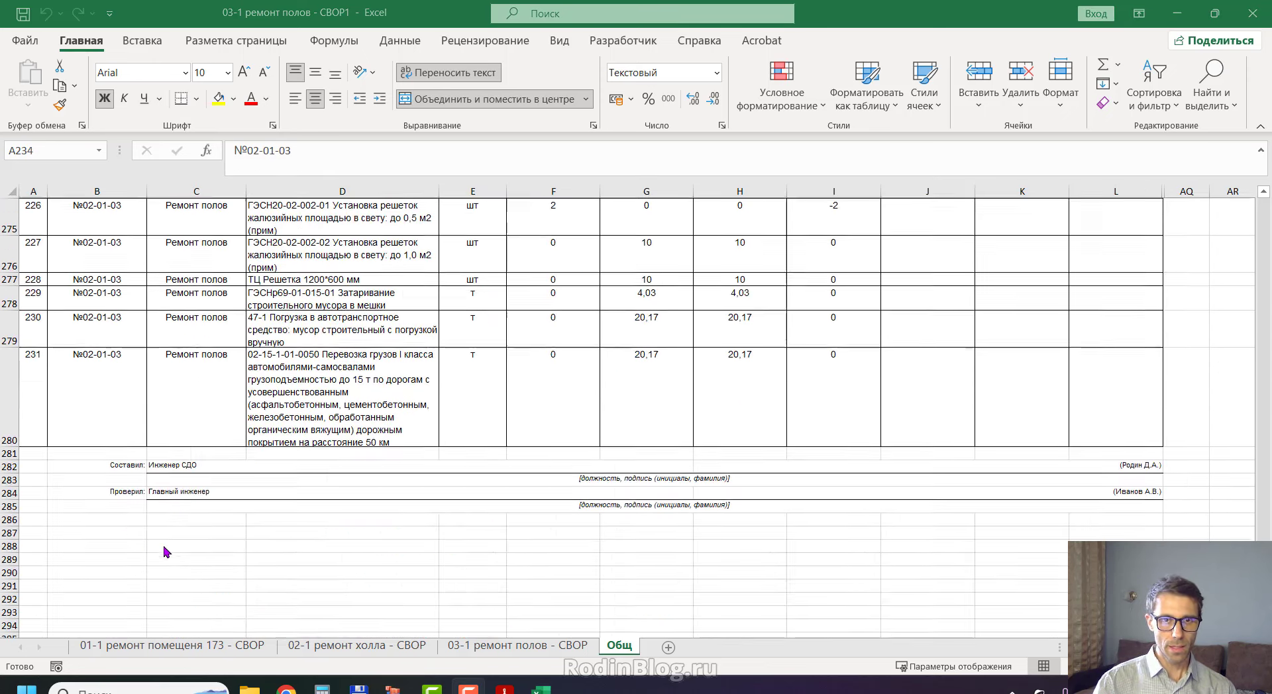
pyautogui.click(171, 465)
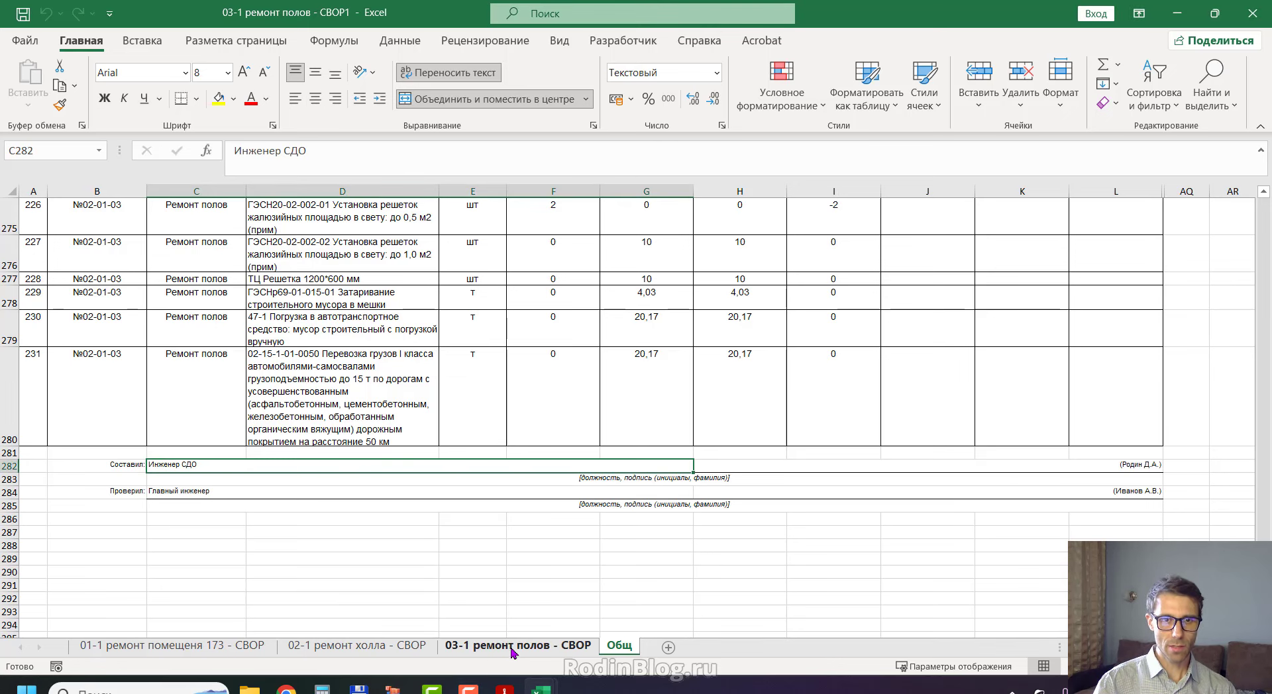
# Look over the separate 03-1, 02-1 and 01-1 statement sheets, finishing at the header of the 01-1 sheet.
pyautogui.click(512, 649)
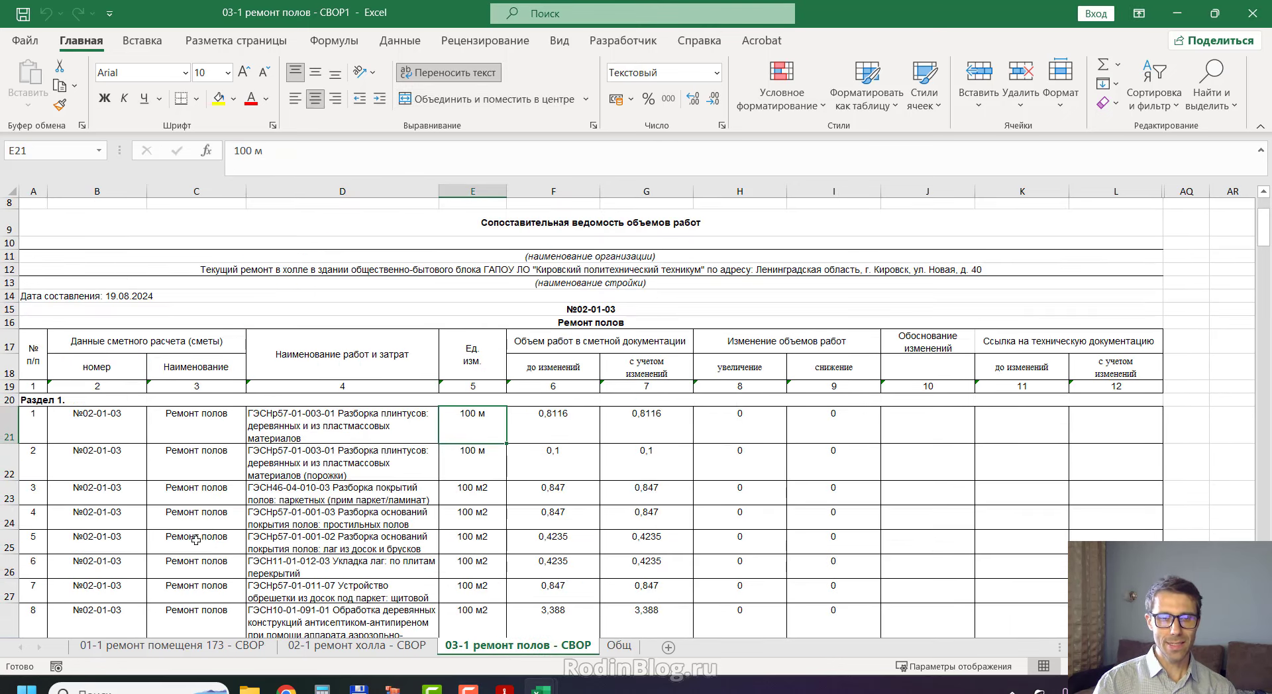
pyautogui.click(351, 646)
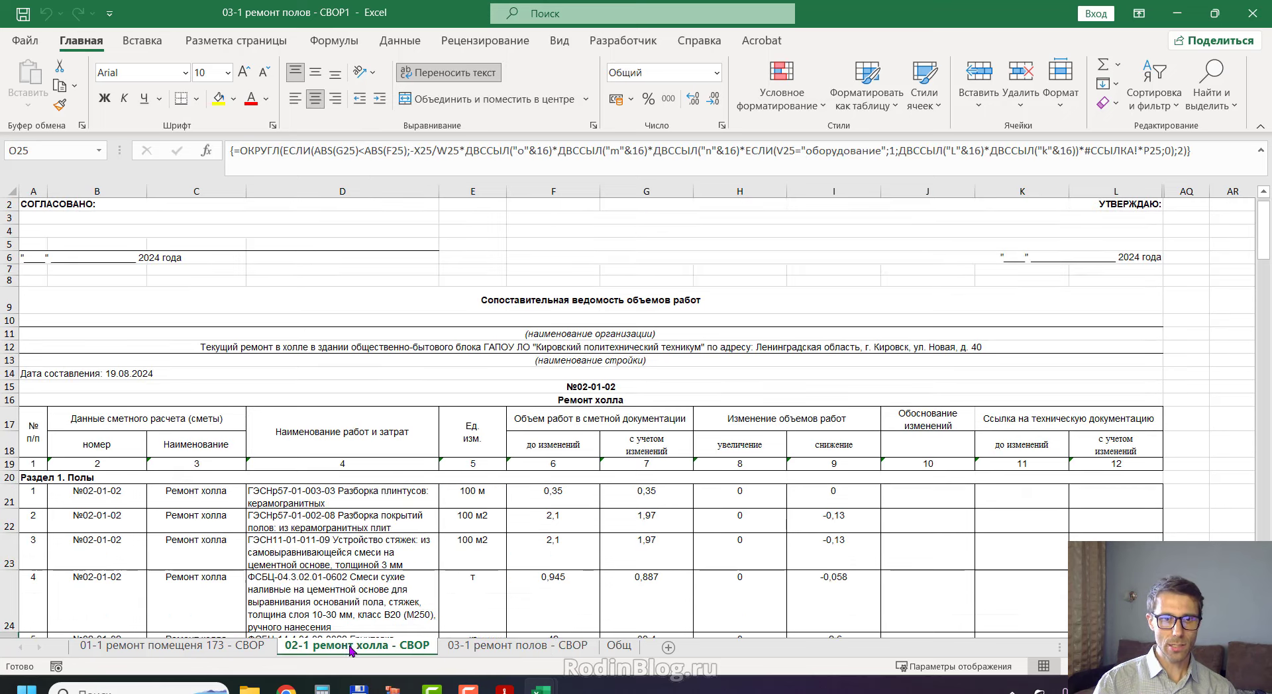
pyautogui.click(242, 646)
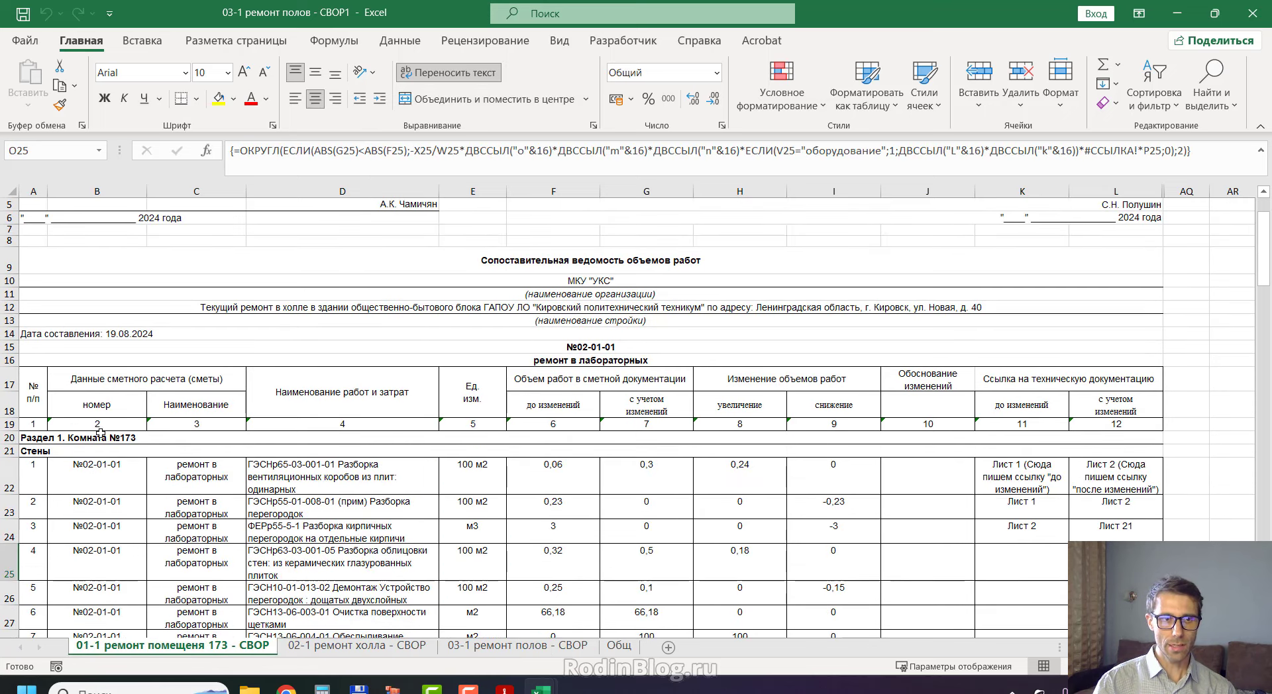
pyautogui.scroll(-2, 108, 497)
pyautogui.moveTo(1263, 283); pyautogui.dragTo(1263, 237)
pyautogui.click(726, 302)
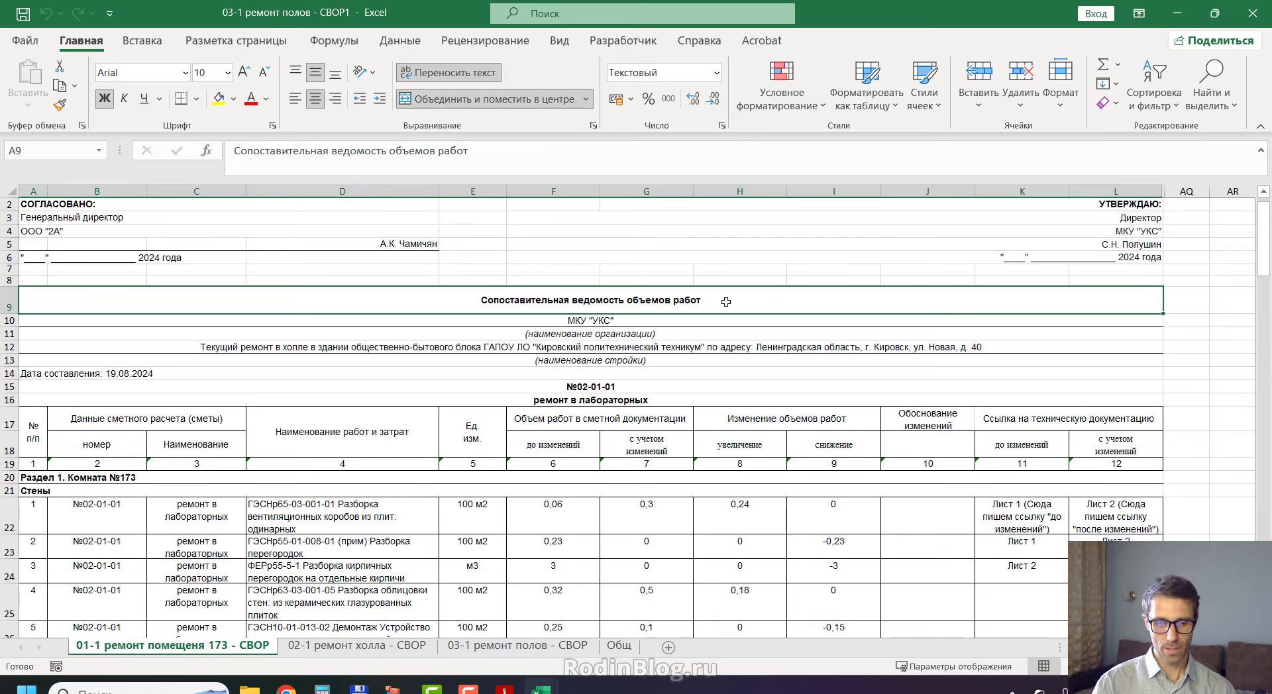
# Save the workbook as "03-1 ремонт полов - СВОР1.xlsx".
pyautogui.hotkey('ctrl', 'shift', 's')
pyautogui.click(549, 151)
pyautogui.click(413, 382)
pyautogui.click(428, 347)
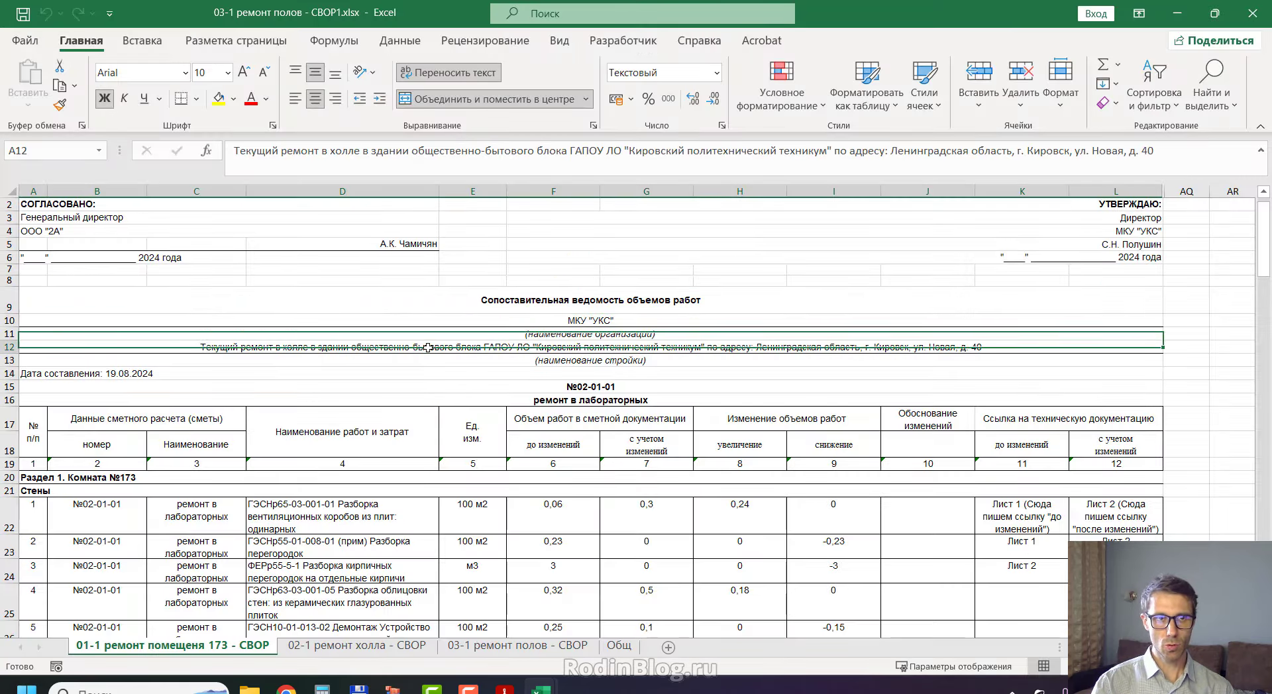
# Switch to the Methodology PDF in Acrobat and read paragraph 188, highlighting the sentence about separate local estimates for excluded and additional work.
pyautogui.hotkey('alt', 'Tab')
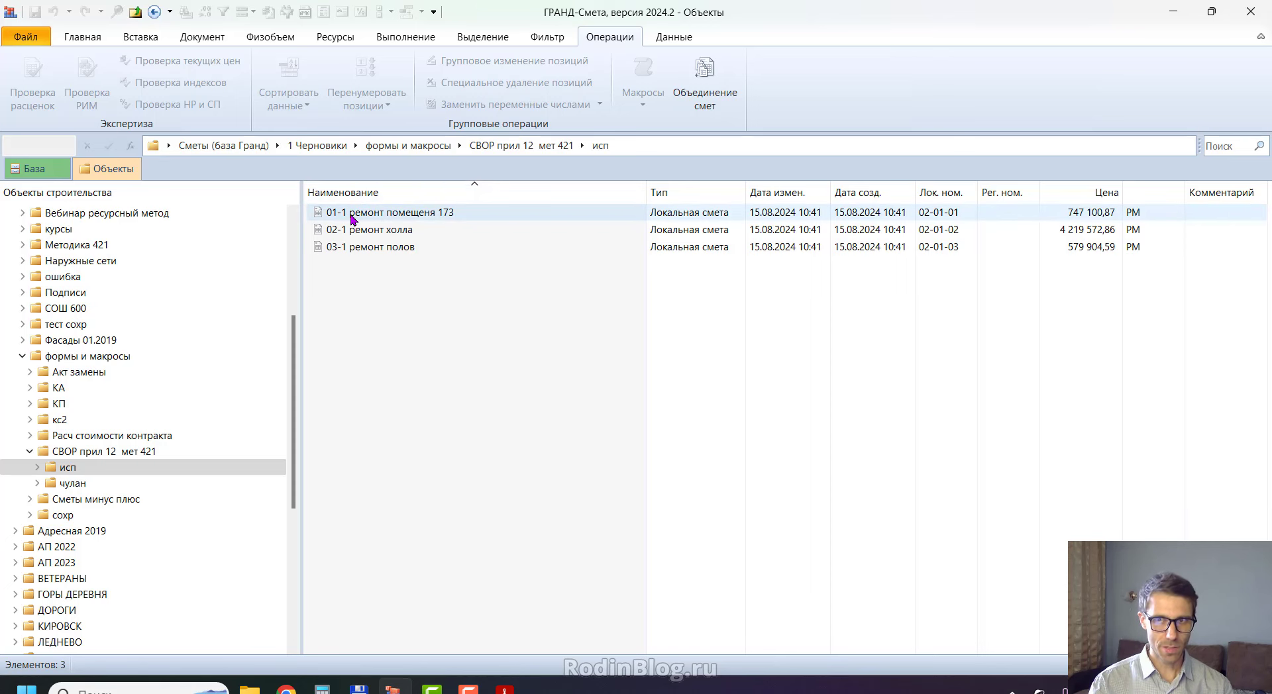
pyautogui.hotkey('alt', 'Tab')
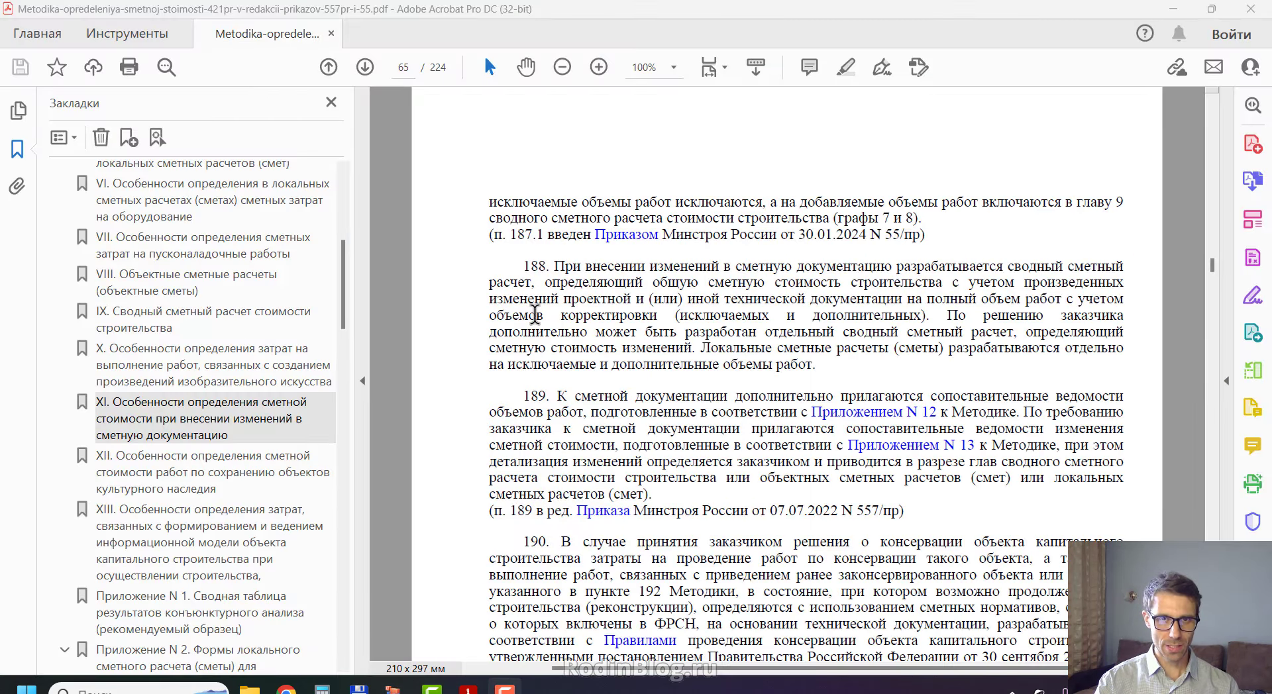
pyautogui.moveTo(521, 266); pyautogui.dragTo(546, 267)
pyautogui.click(617, 347)
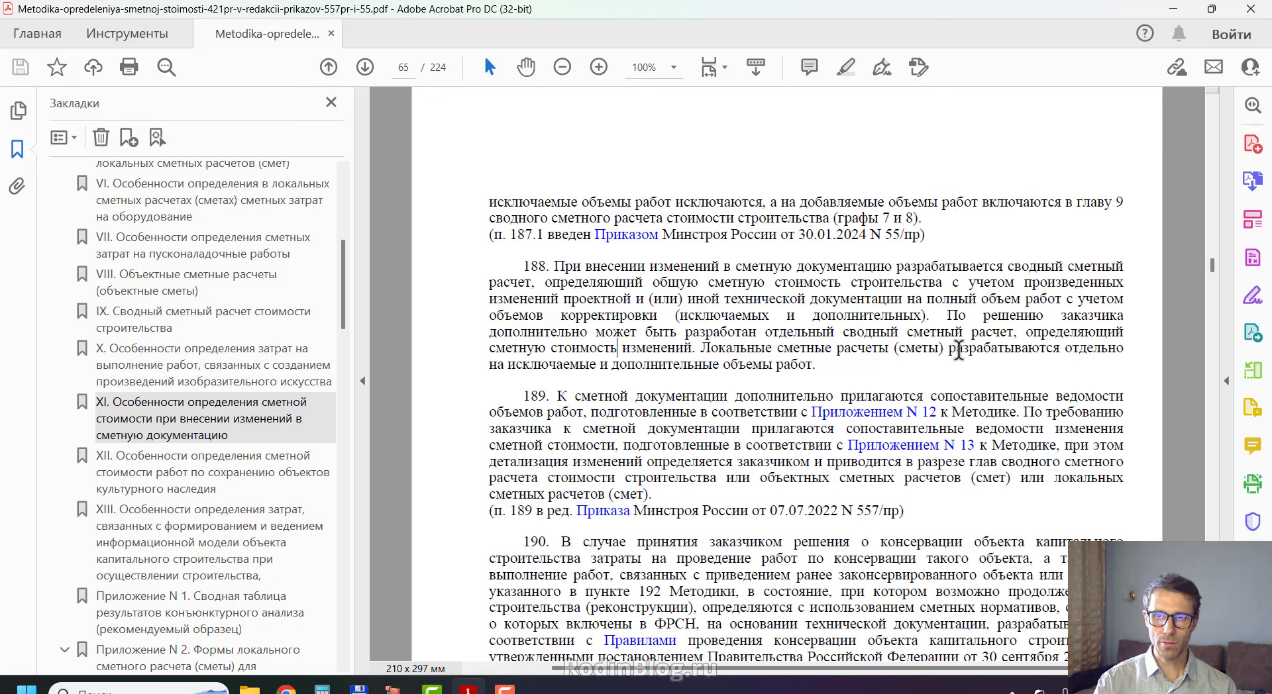
pyautogui.moveTo(948, 348); pyautogui.dragTo(812, 366)
pyautogui.click(703, 366)
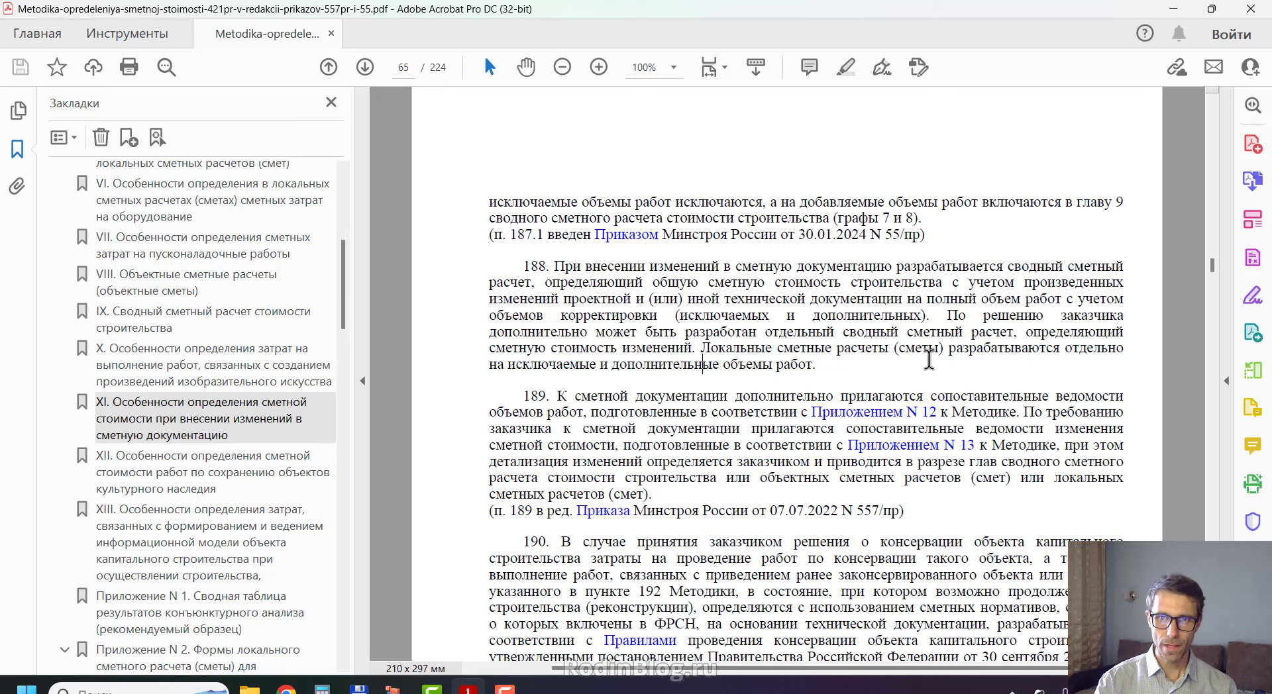
pyautogui.moveTo(702, 348); pyautogui.dragTo(676, 362)
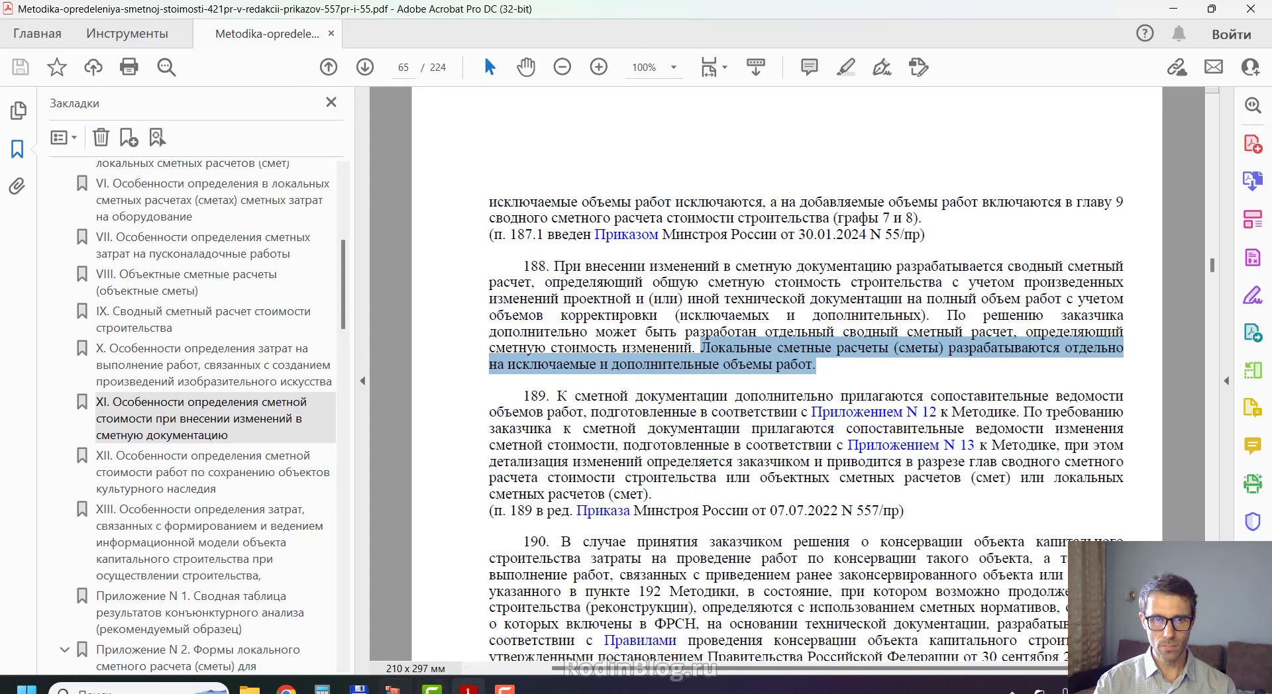
# Return to ГРАНД-Смета, open the estimate "01-1 ремонт помещеня 173", examine its first wall items, and close it.
pyautogui.hotkey('alt', 'Tab')
pyautogui.click(384, 212)
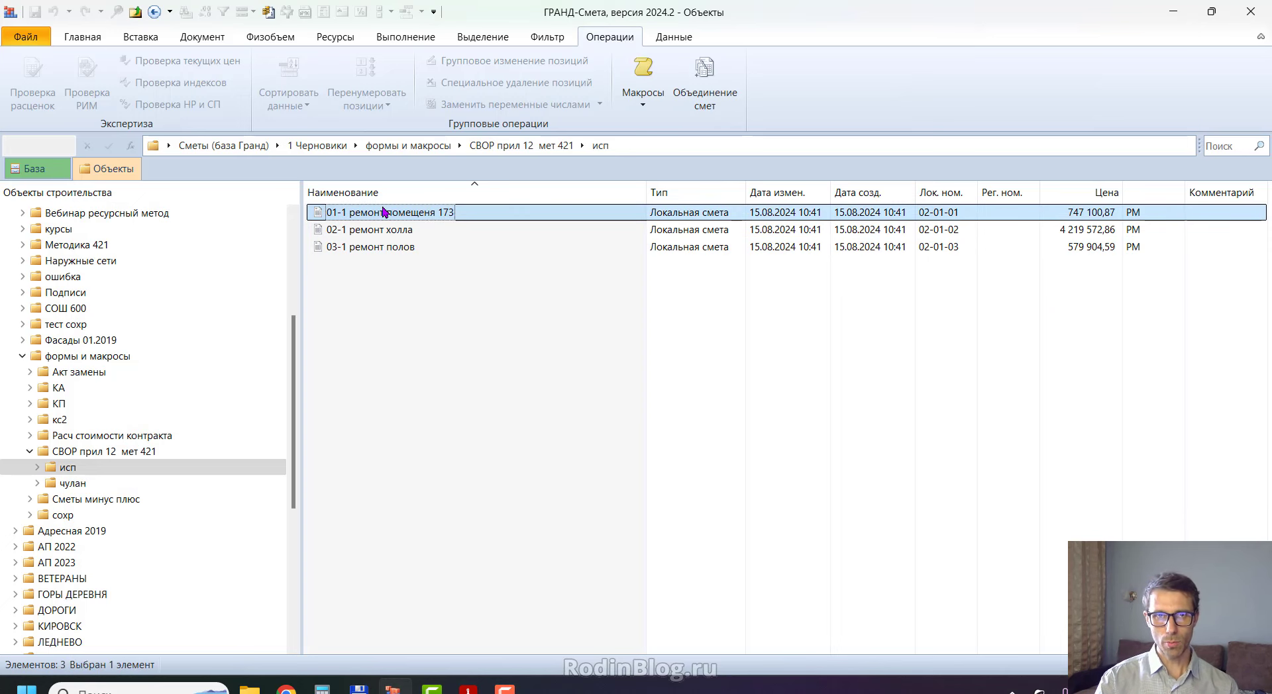
pyautogui.doubleClick(384, 212)
pyautogui.click(407, 380)
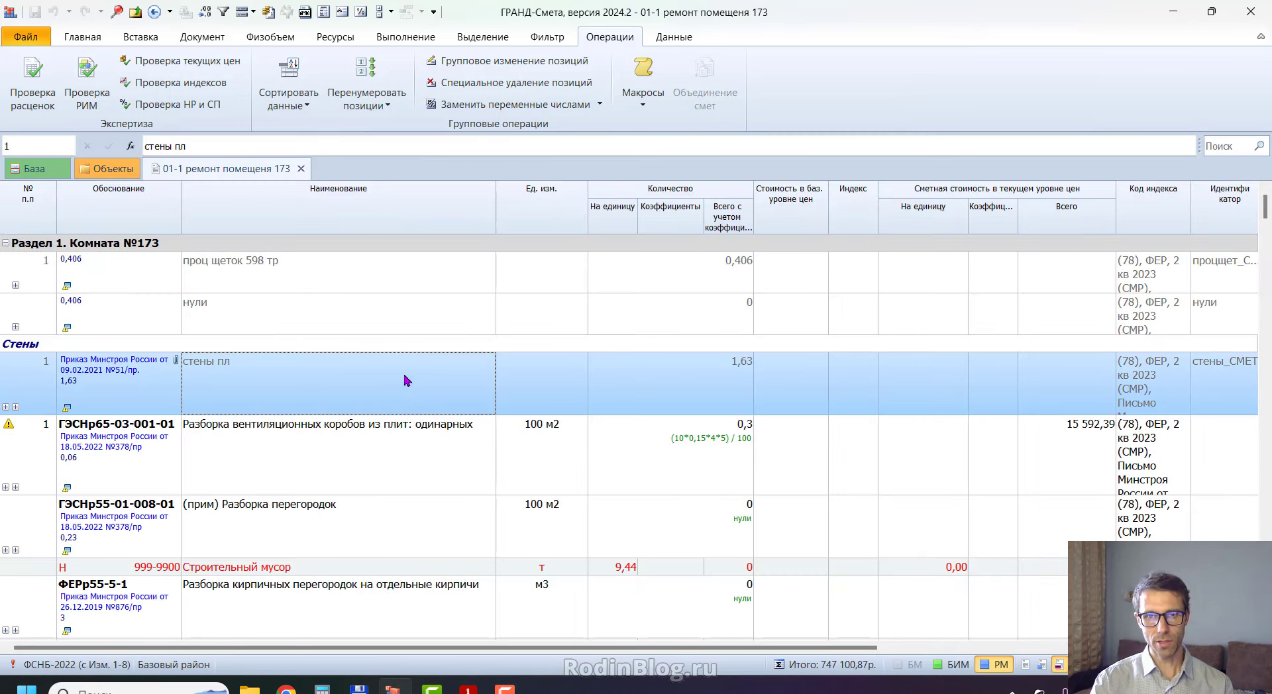
pyautogui.click(397, 448)
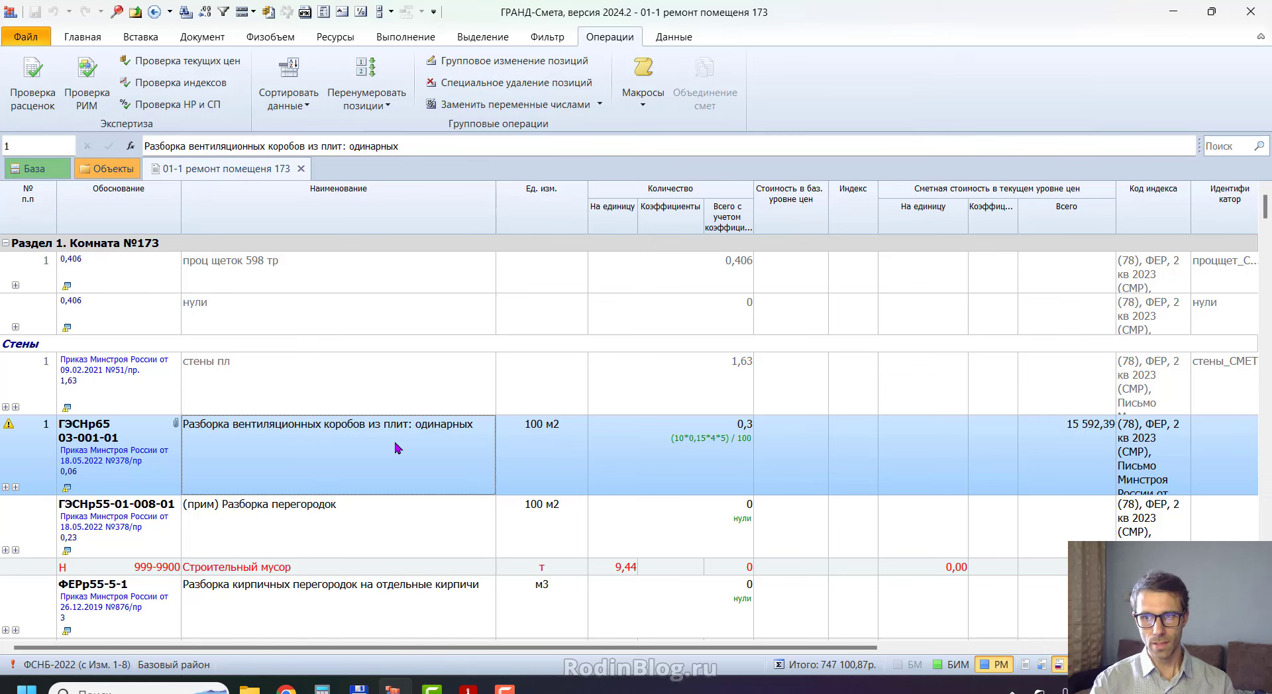
pyautogui.scroll(-1, 426, 446)
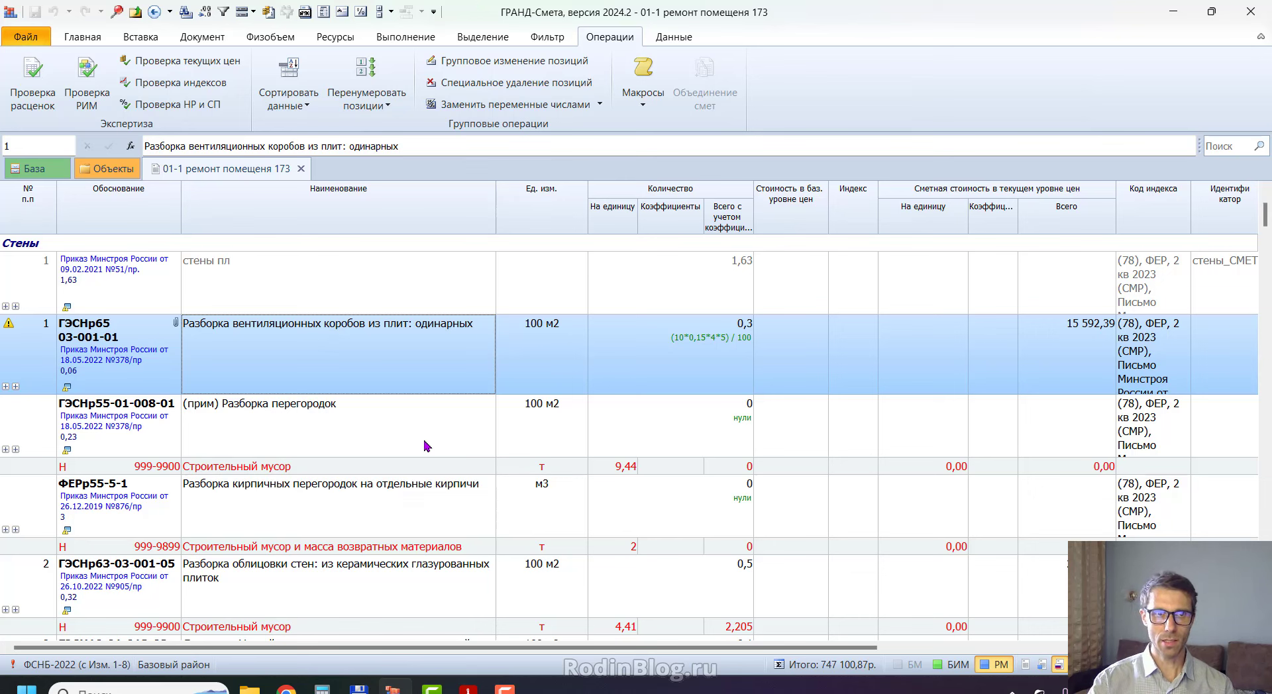
pyautogui.click(302, 169)
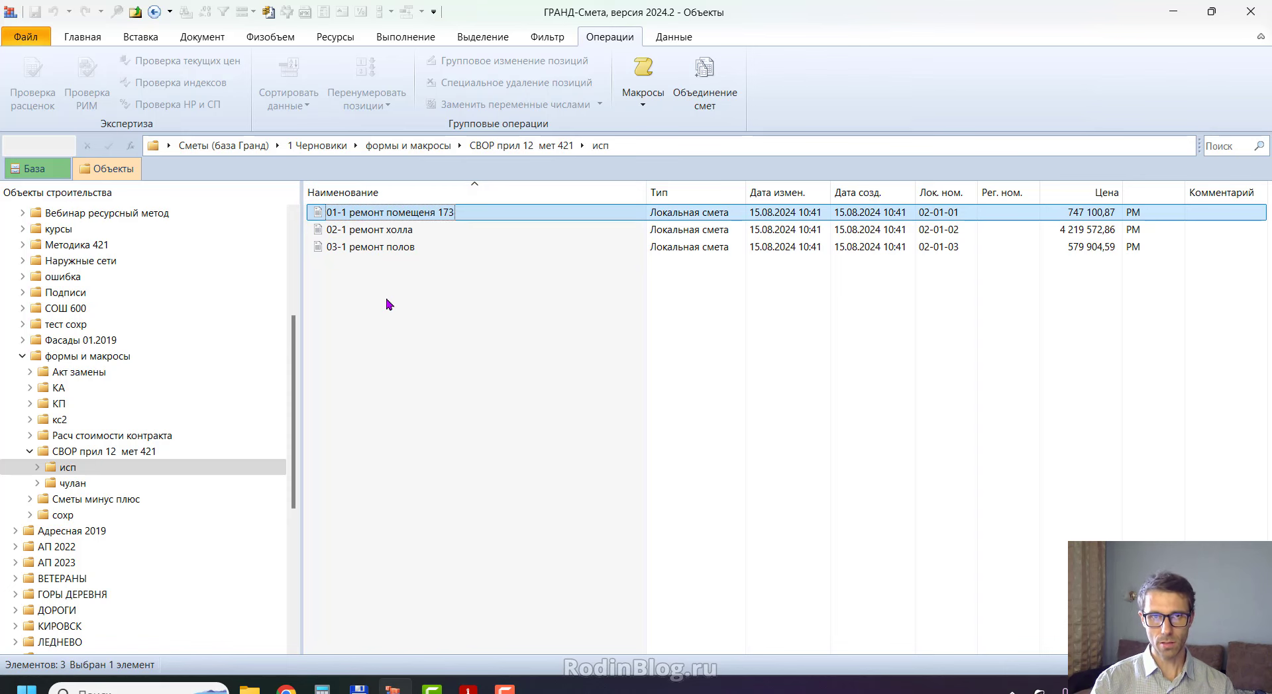
# Duplicate the estimate "01-1 ремонт помещеня 173" in the "исп" folder and name the copy "01-1 ремонт помещеня 173 (минус)".
pyautogui.hotkey('ctrl', 'v')
pyautogui.press('F2')
pyautogui.press('Home')
pyautogui.hotkey('ctrl', 'shift', 'Right')
pyautogui.press('Delete')
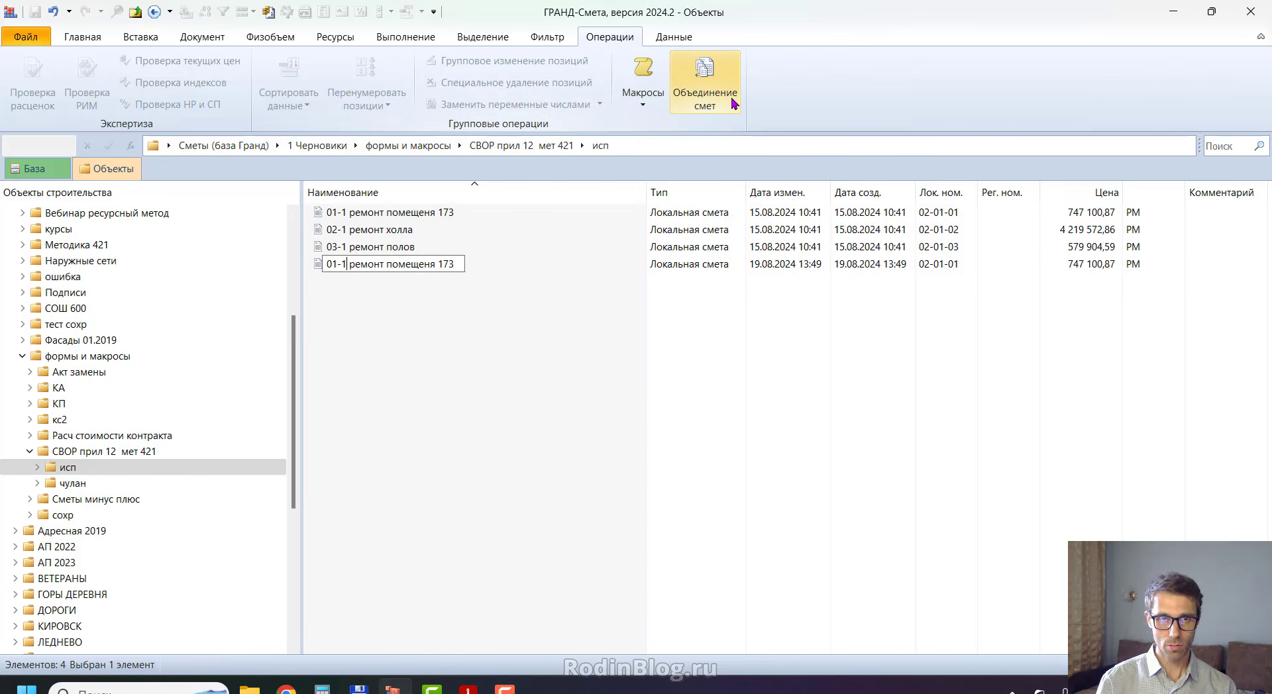
pyautogui.write('(минус')
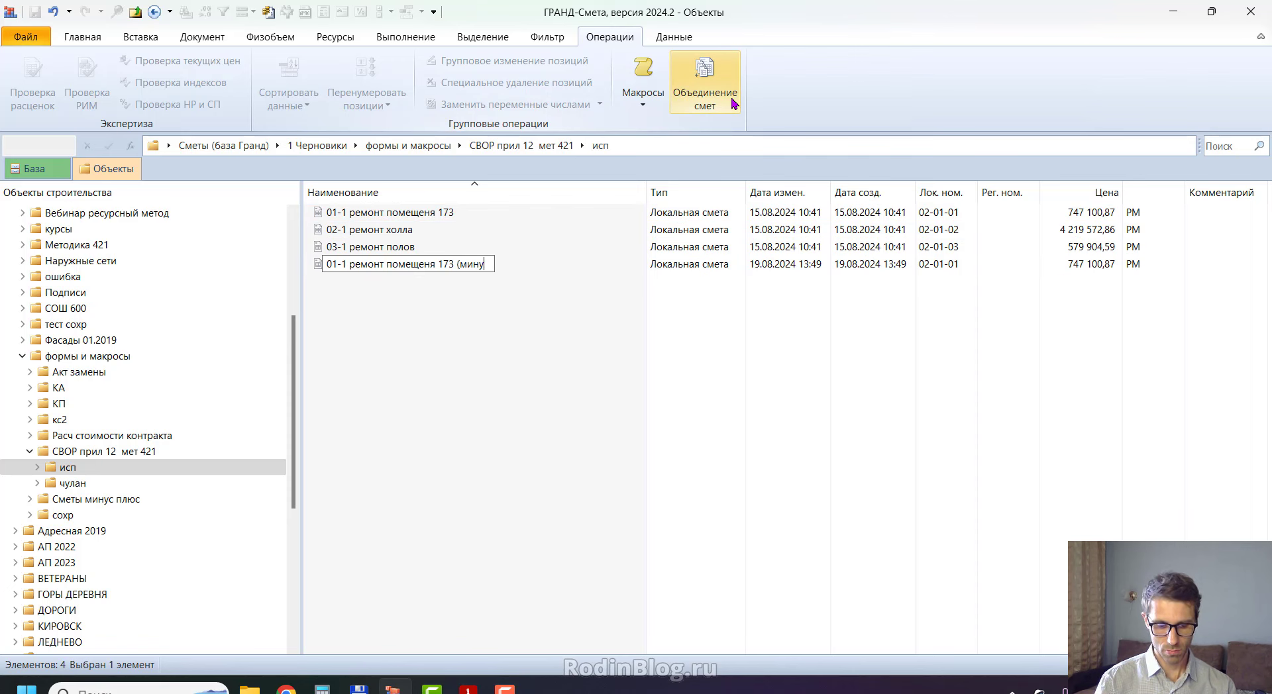
pyautogui.press('Return')
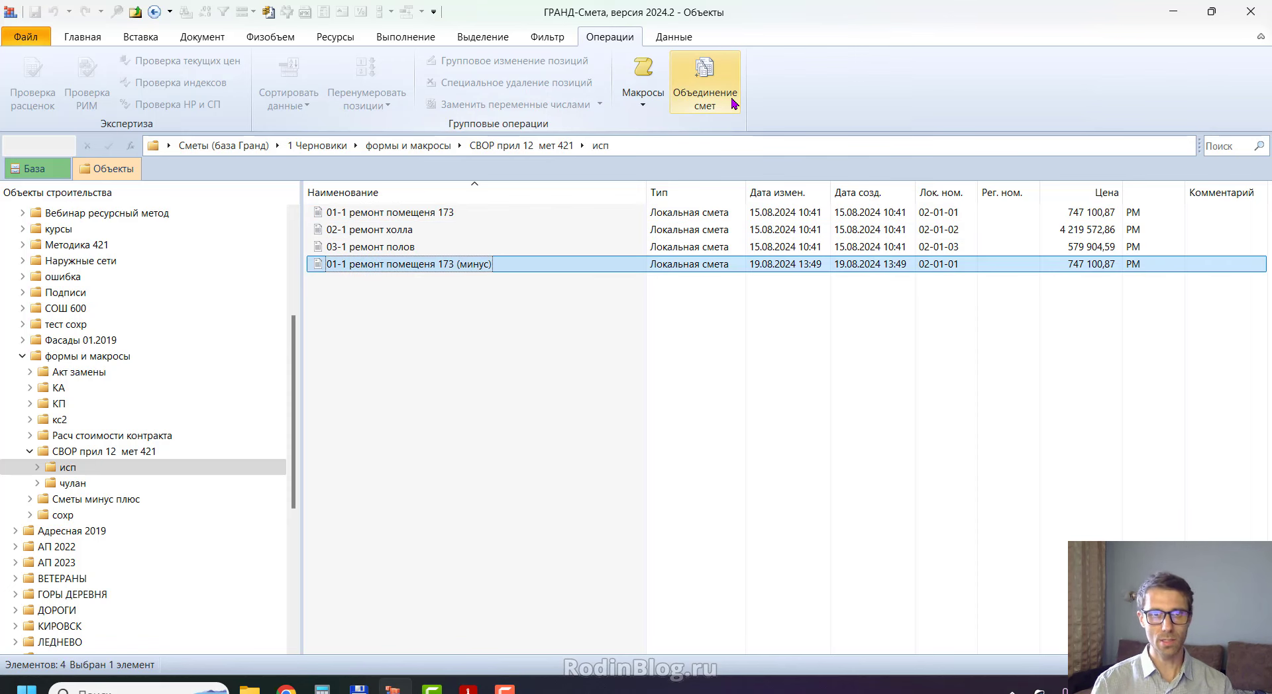
# Open the "(минус)" copy, run the "03 См минус" macro with "Вся смета" and "В смете" selected, and check the first item quantities.
pyautogui.press('Return')
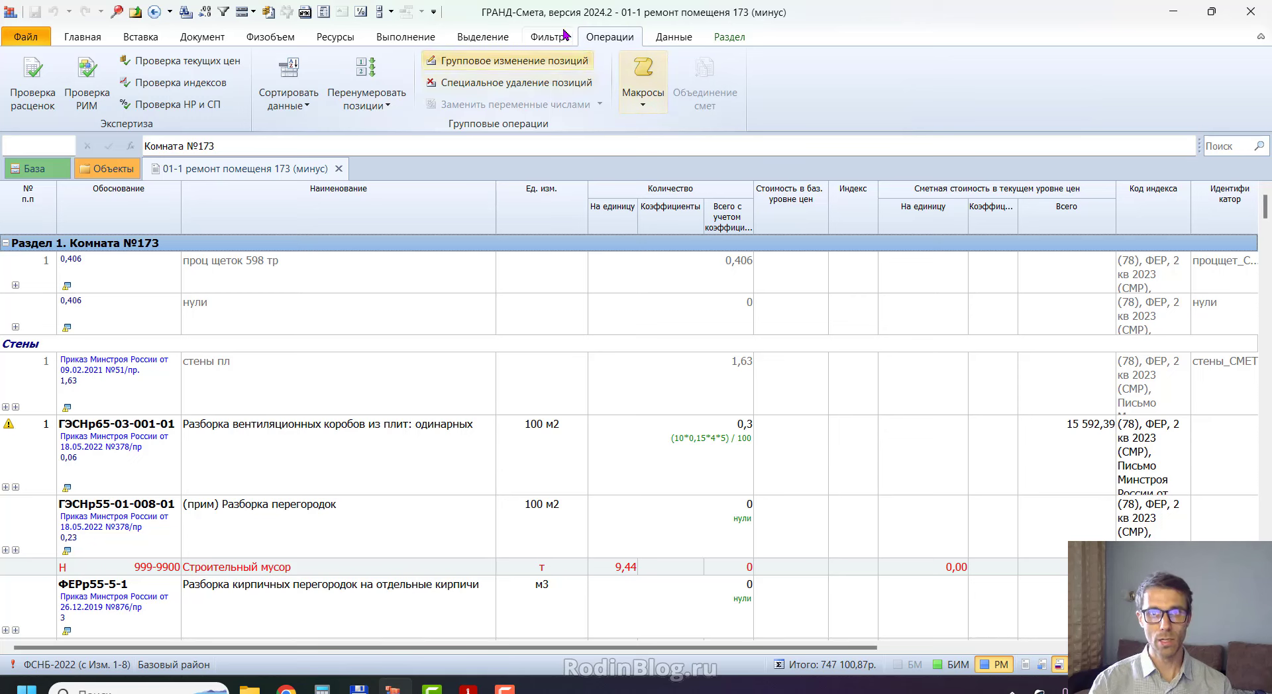
pyautogui.click(642, 101)
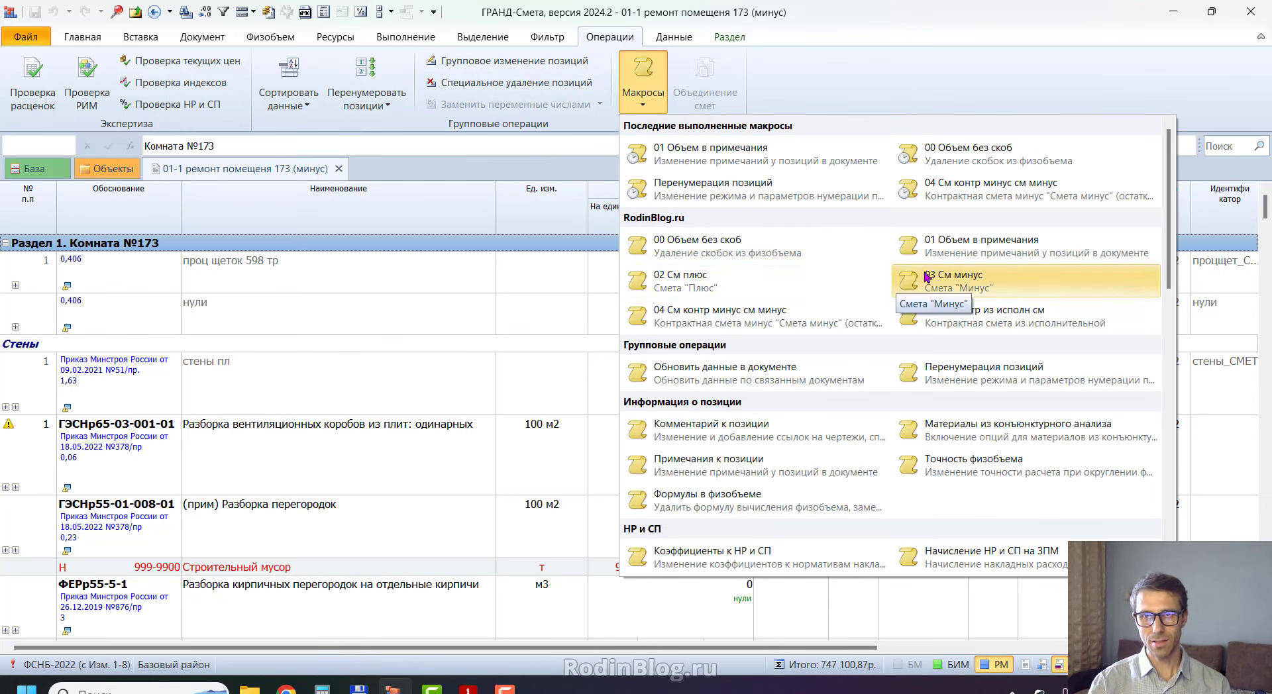
pyautogui.click(1077, 280)
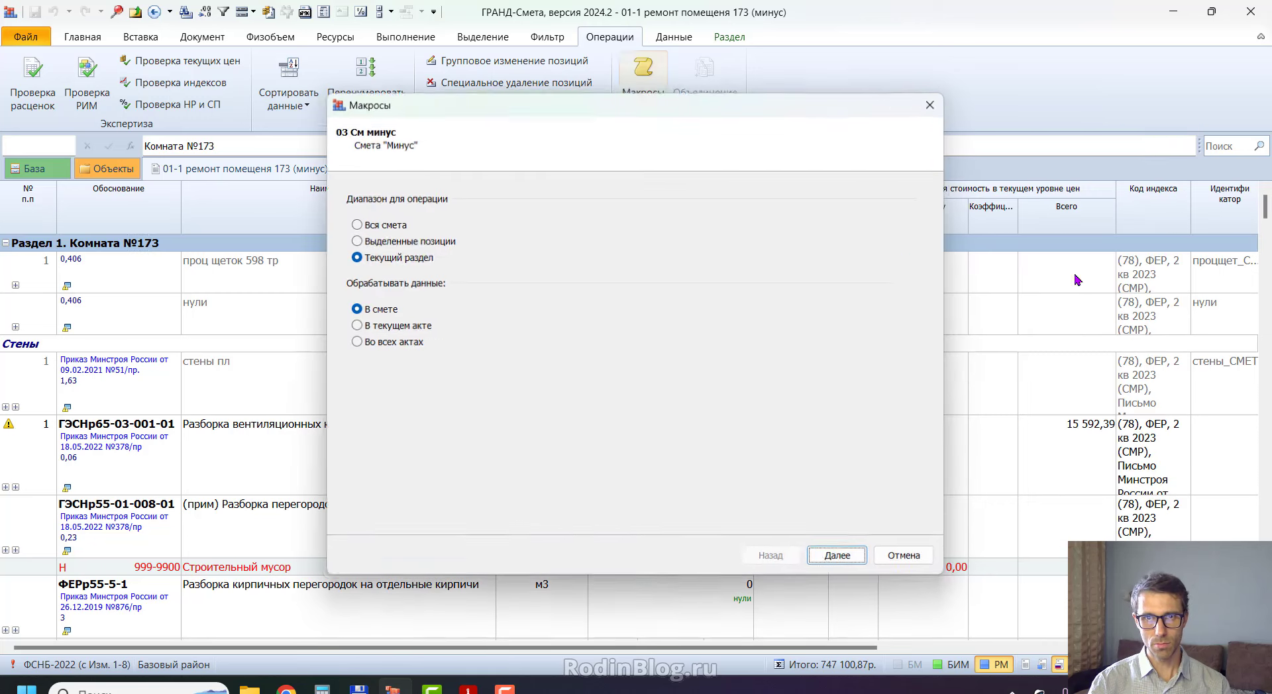
pyautogui.click(381, 226)
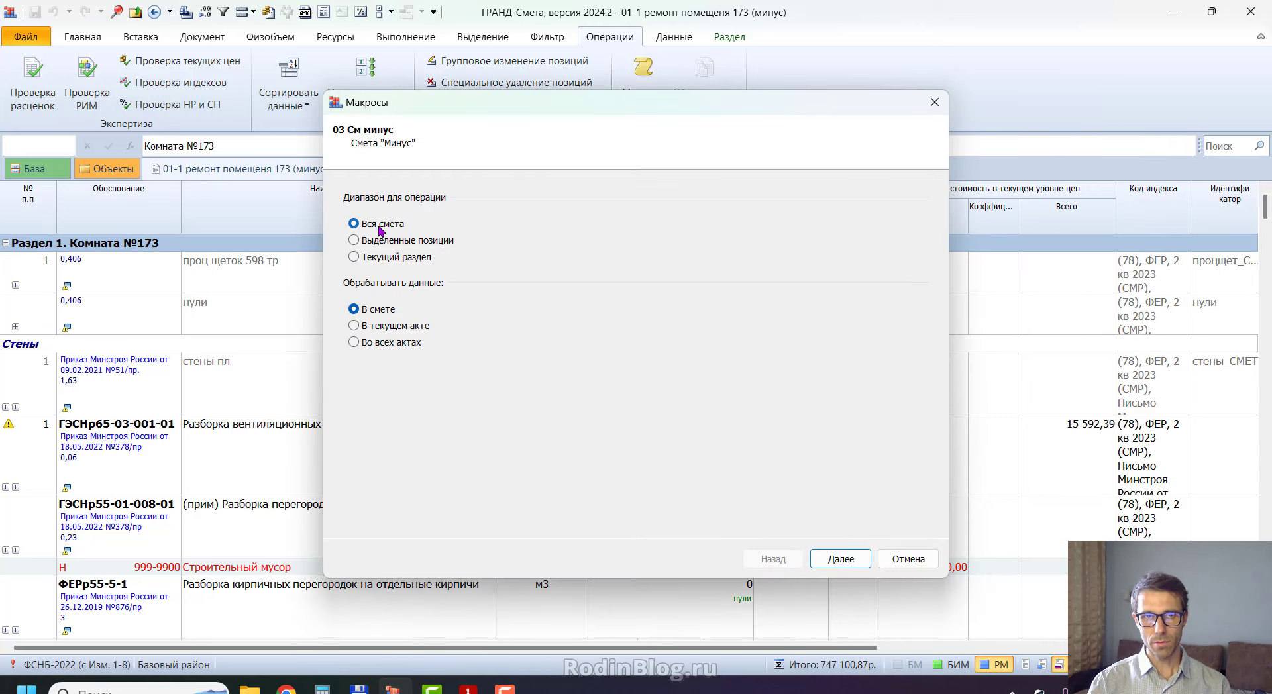
pyautogui.click(853, 561)
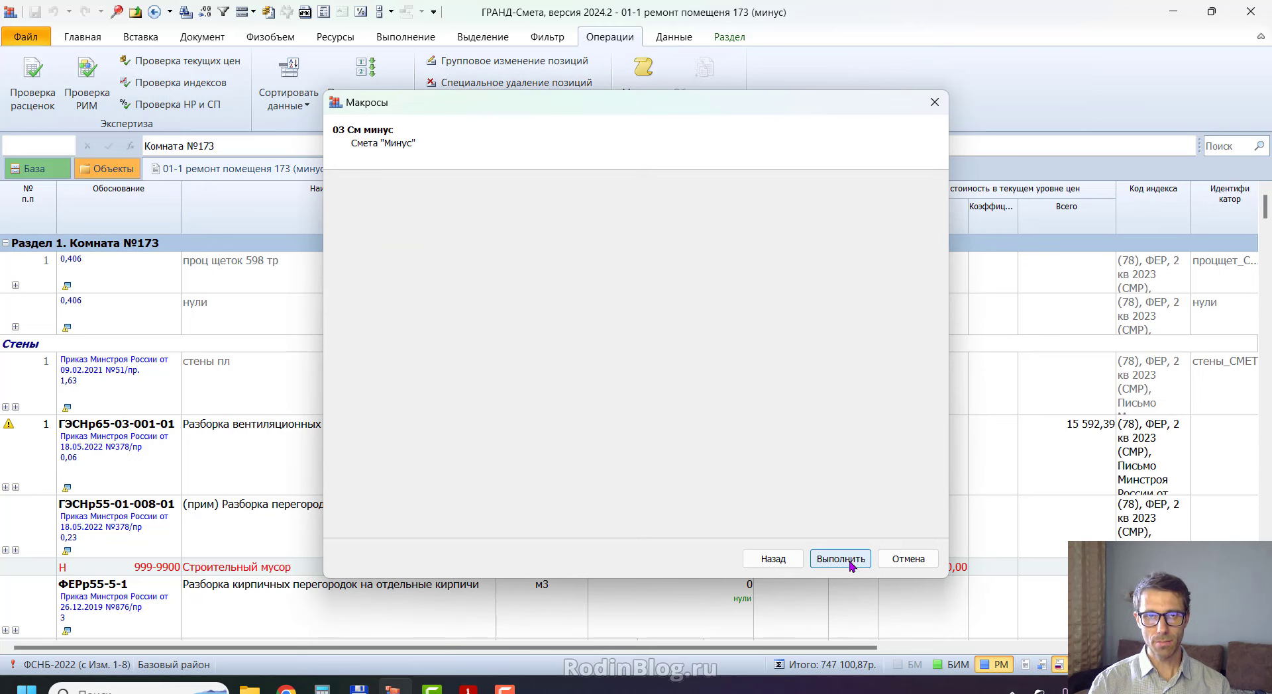
pyautogui.click(851, 562)
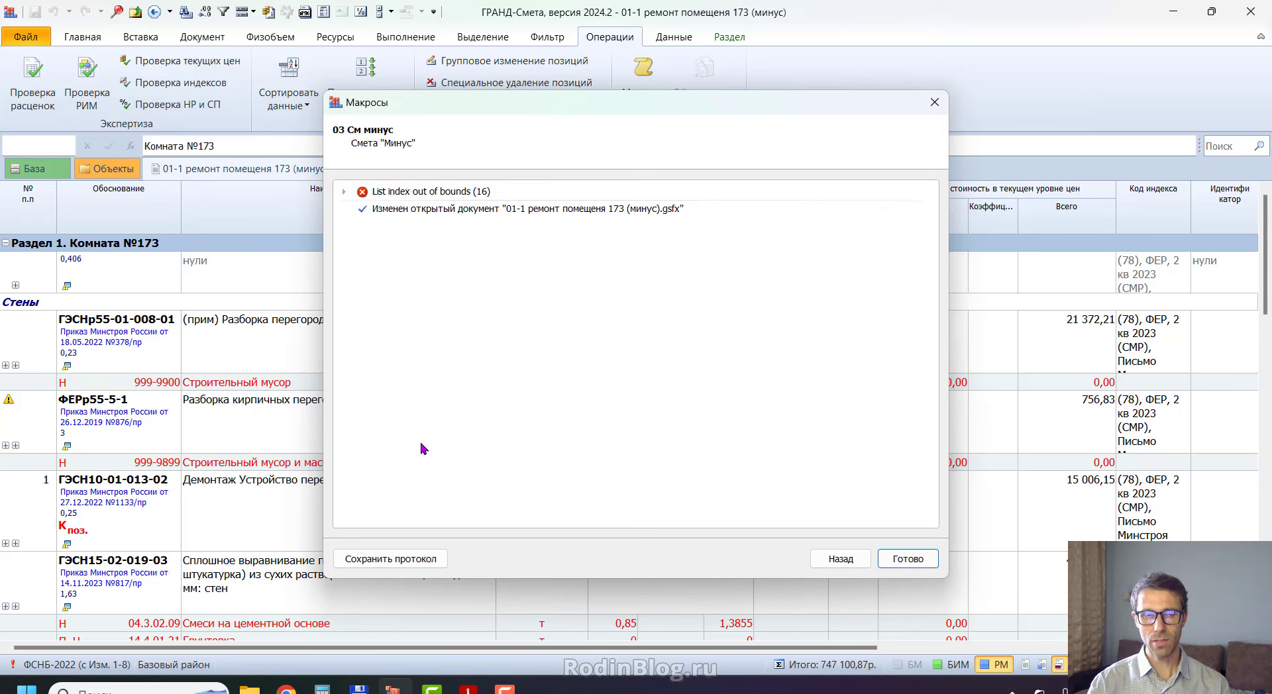
pyautogui.click(906, 559)
pyautogui.click(640, 418)
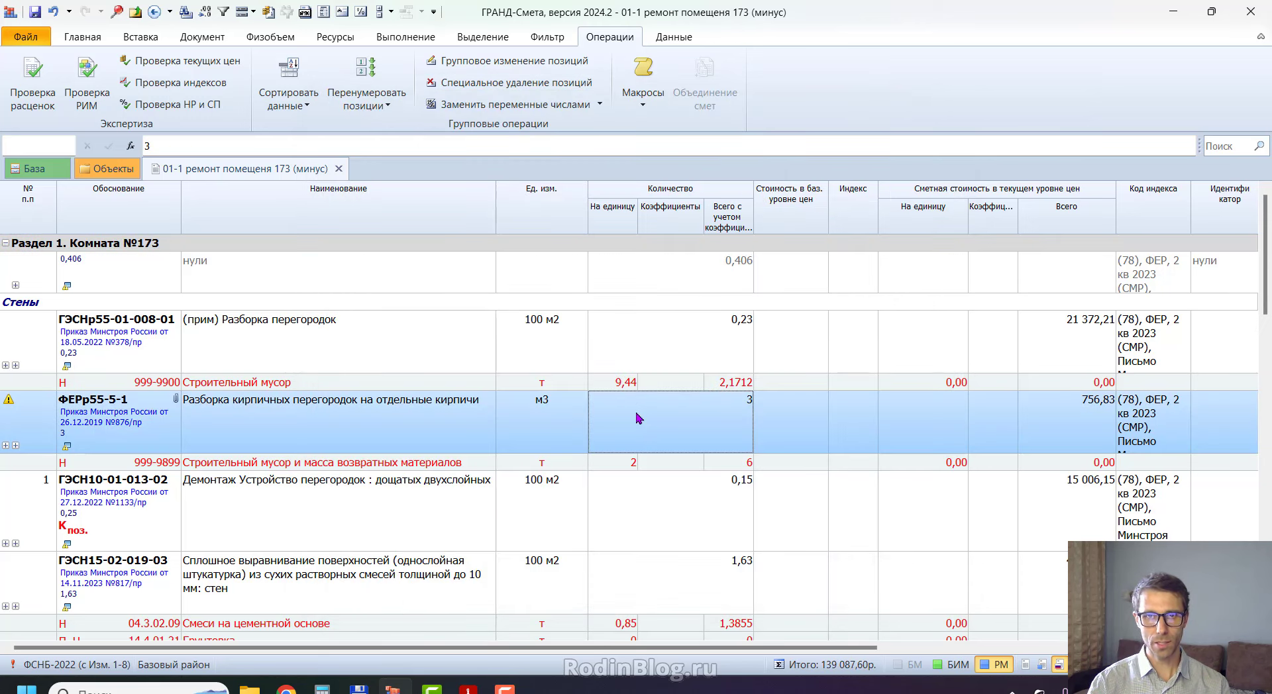
pyautogui.click(659, 354)
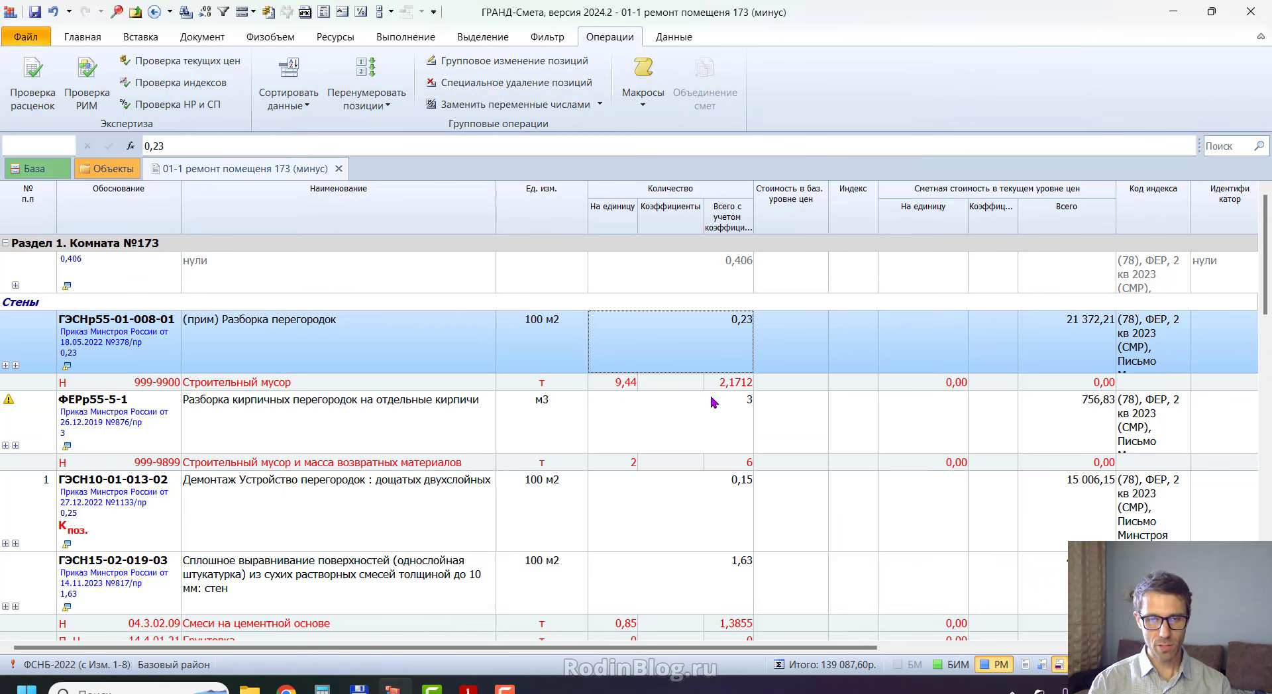
# Examine the estimate total and the quantities of the first three wall items in the "(минус)" estimate.
pyautogui.moveTo(828, 644)
pyautogui.mouseDown()
pyautogui.moveTo(798, 674)
pyautogui.moveTo(888, 669)
pyautogui.moveTo(818, 644)
pyautogui.mouseUp()
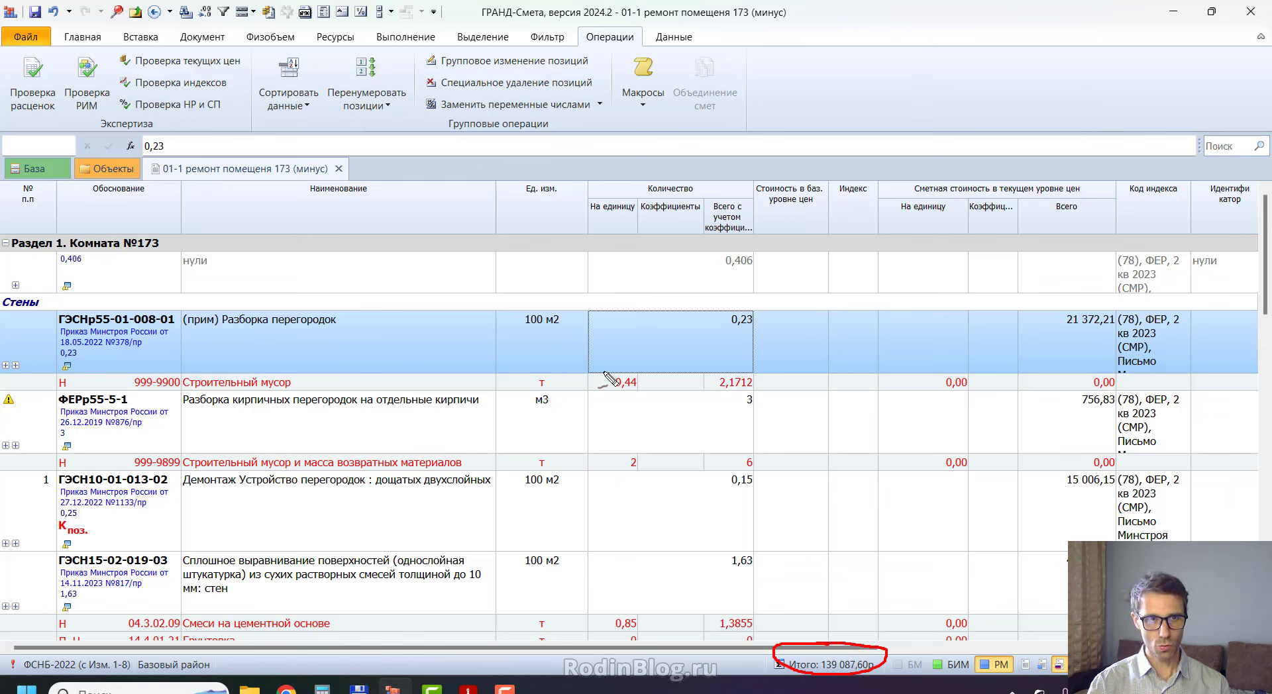
pyautogui.moveTo(70, 347)
pyautogui.mouseDown()
pyautogui.moveTo(47, 348)
pyautogui.moveTo(73, 351)
pyautogui.mouseUp()
pyautogui.moveTo(748, 303)
pyautogui.mouseDown()
pyautogui.moveTo(706, 348)
pyautogui.moveTo(735, 306)
pyautogui.mouseUp()
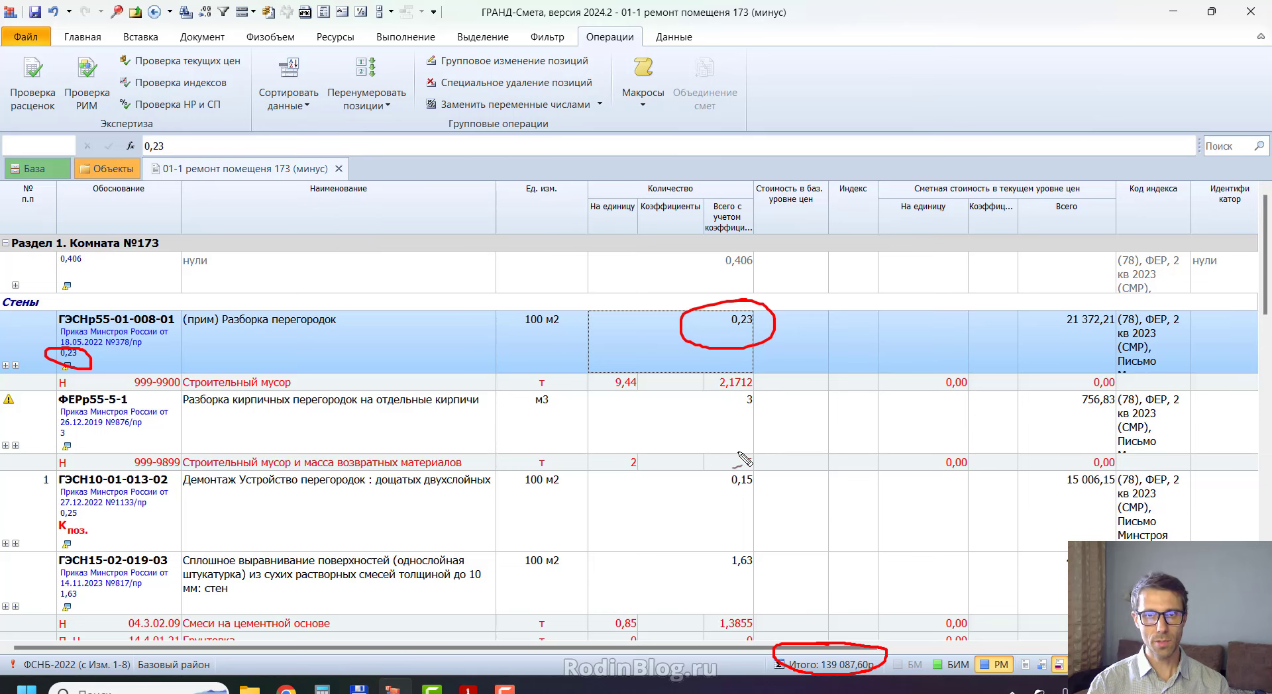
pyautogui.moveTo(704, 419); pyautogui.dragTo(758, 432)
pyautogui.moveTo(715, 502); pyautogui.dragTo(767, 512)
pyautogui.press('Escape')
pyautogui.click(541, 421)
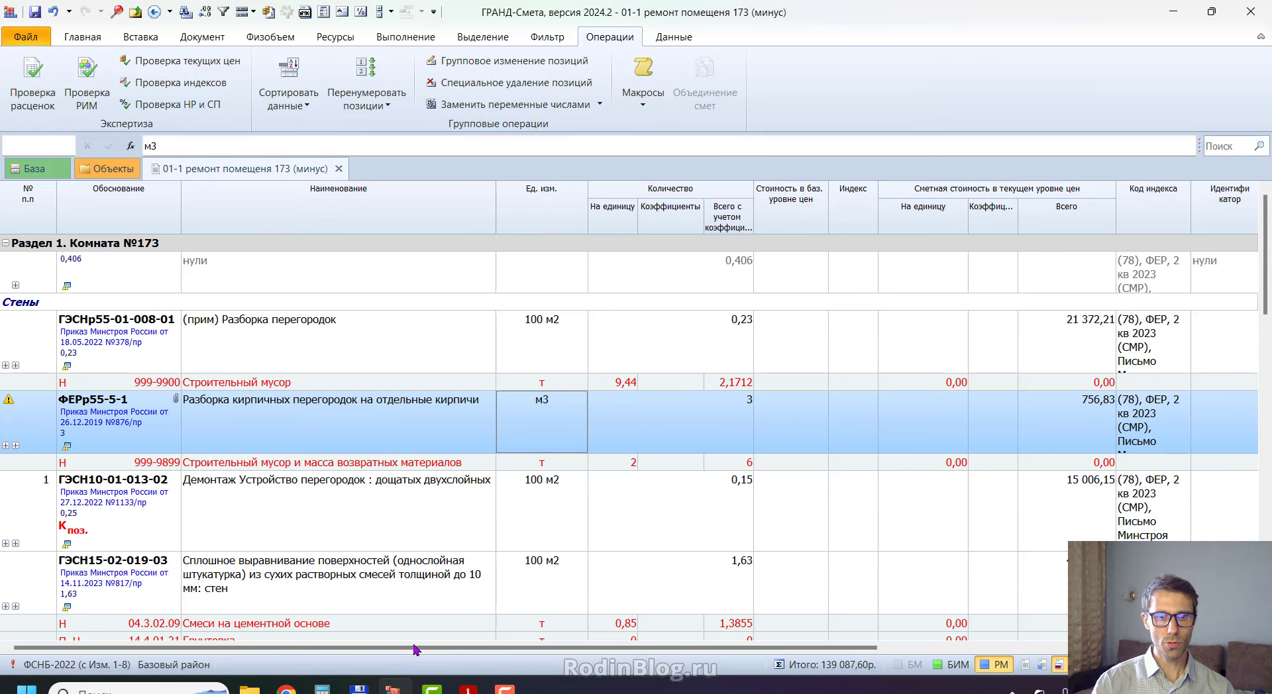
# Switch to Total Commander and open "01-1 ремонт помещеня 173 - СВОР1.xlsx" from the "00 черновики" folder in Excel.
pyautogui.click(358, 689)
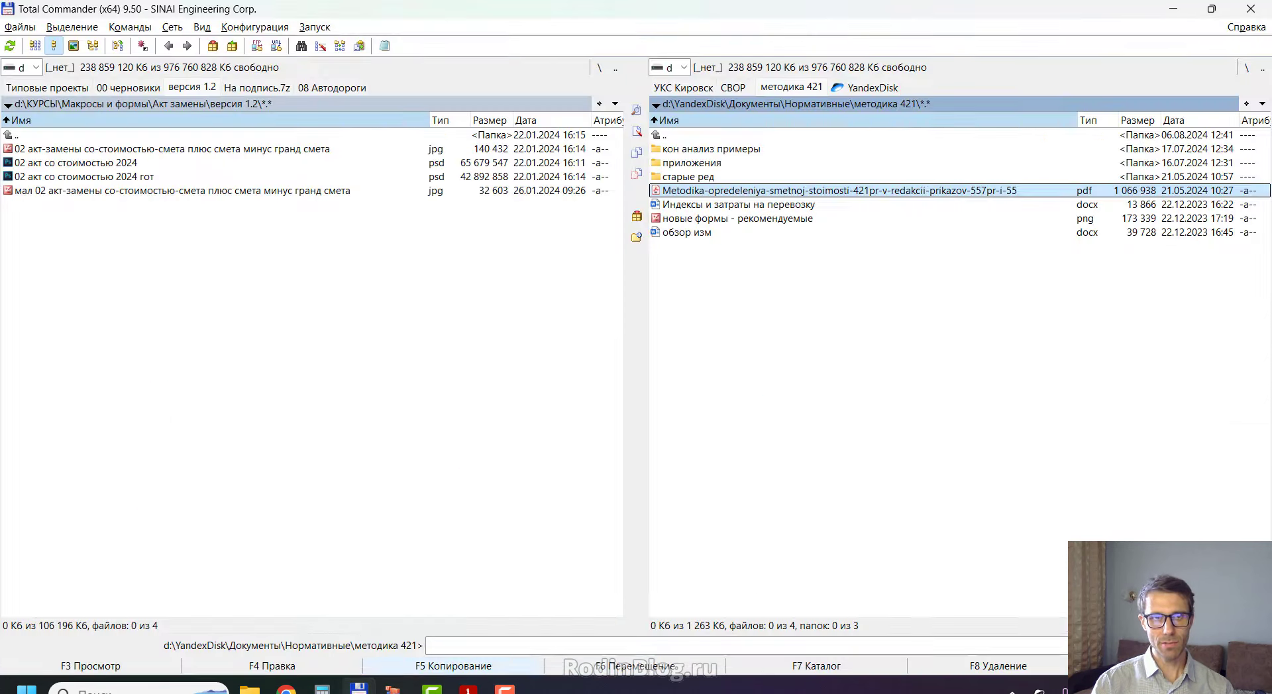
pyautogui.click(42, 89)
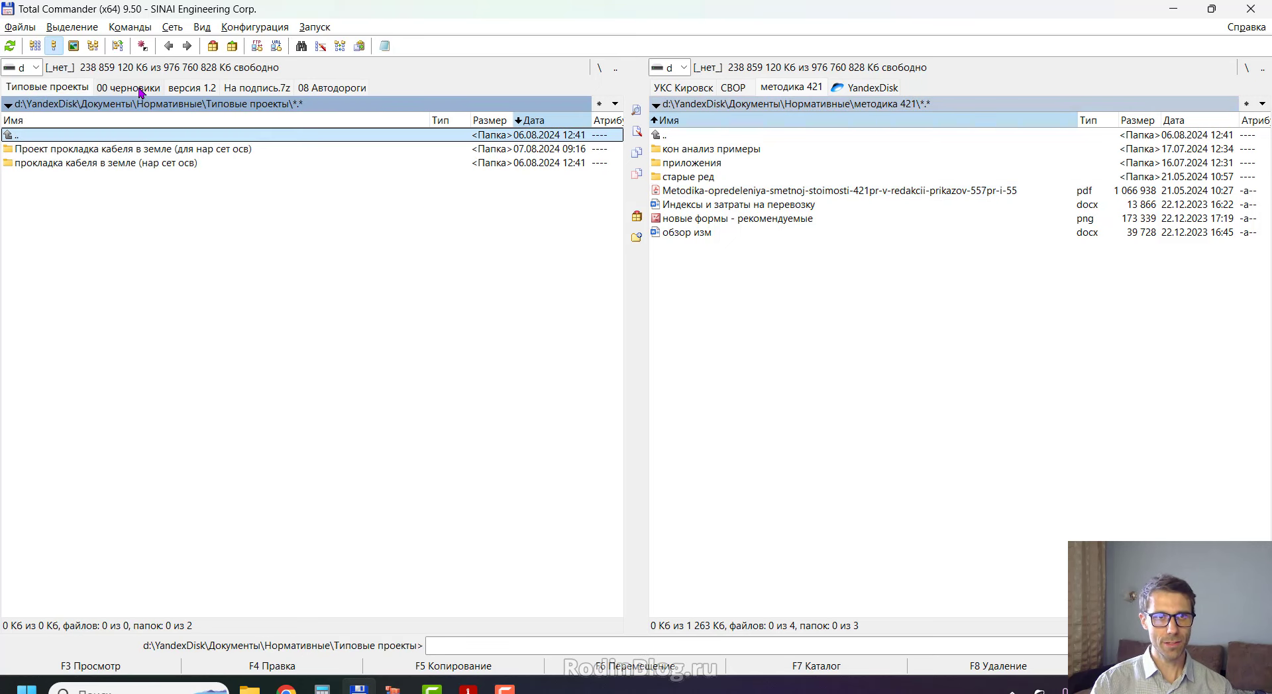
pyautogui.click(141, 89)
pyautogui.keyDown('ctrl'); pyautogui.click(106, 246); pyautogui.keyUp('ctrl')
pyautogui.keyDown('ctrl'); pyautogui.click(111, 260); pyautogui.keyUp('ctrl')
pyautogui.click(121, 219)
pyautogui.doubleClick(121, 224)
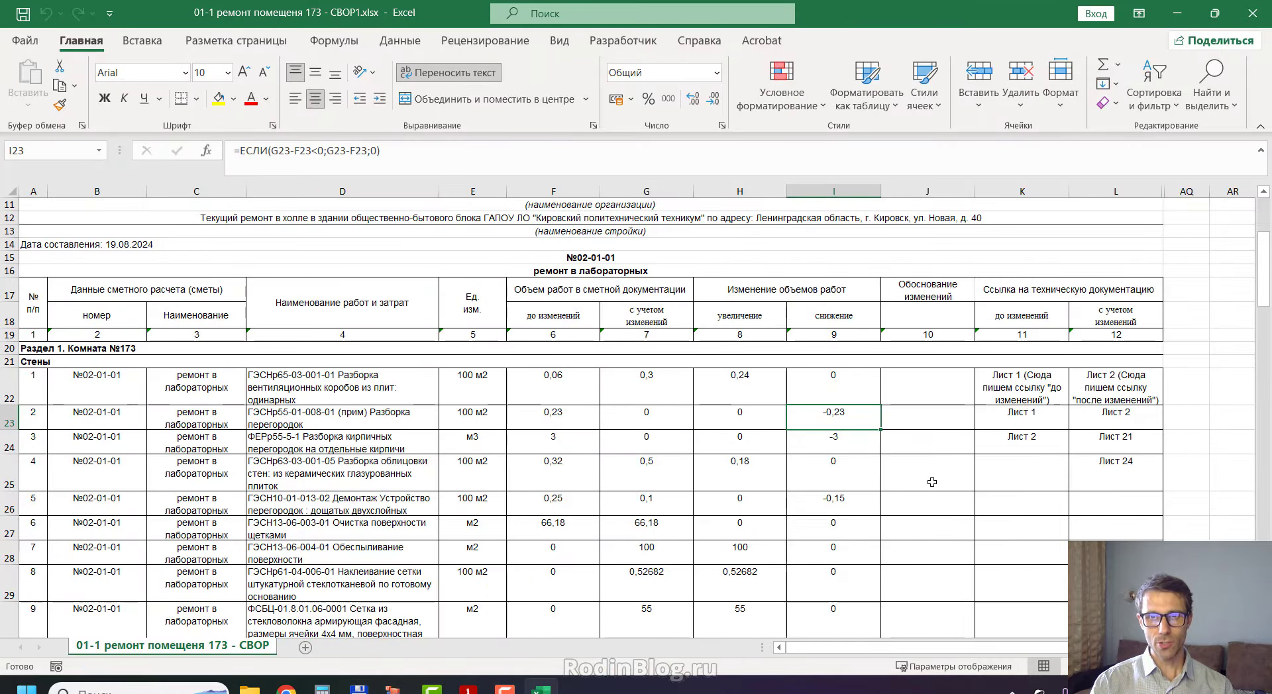
# Examine the "снижение" column for the wall items in the comparative work-volume statement.
pyautogui.moveTo(800, 443)
pyautogui.mouseDown()
pyautogui.moveTo(826, 353)
pyautogui.moveTo(890, 454)
pyautogui.moveTo(885, 603)
pyautogui.moveTo(795, 530)
pyautogui.moveTo(795, 422)
pyautogui.mouseUp()
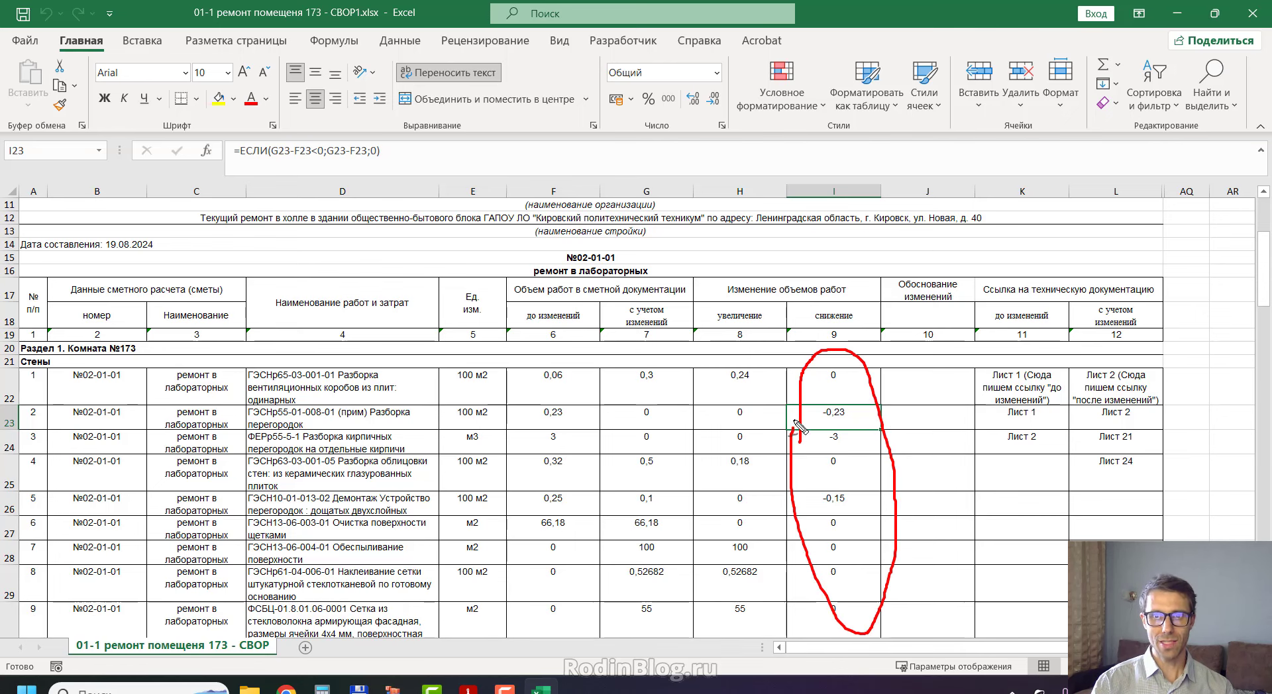
pyautogui.moveTo(813, 475); pyautogui.dragTo(842, 474)
pyautogui.moveTo(824, 539); pyautogui.dragTo(844, 537)
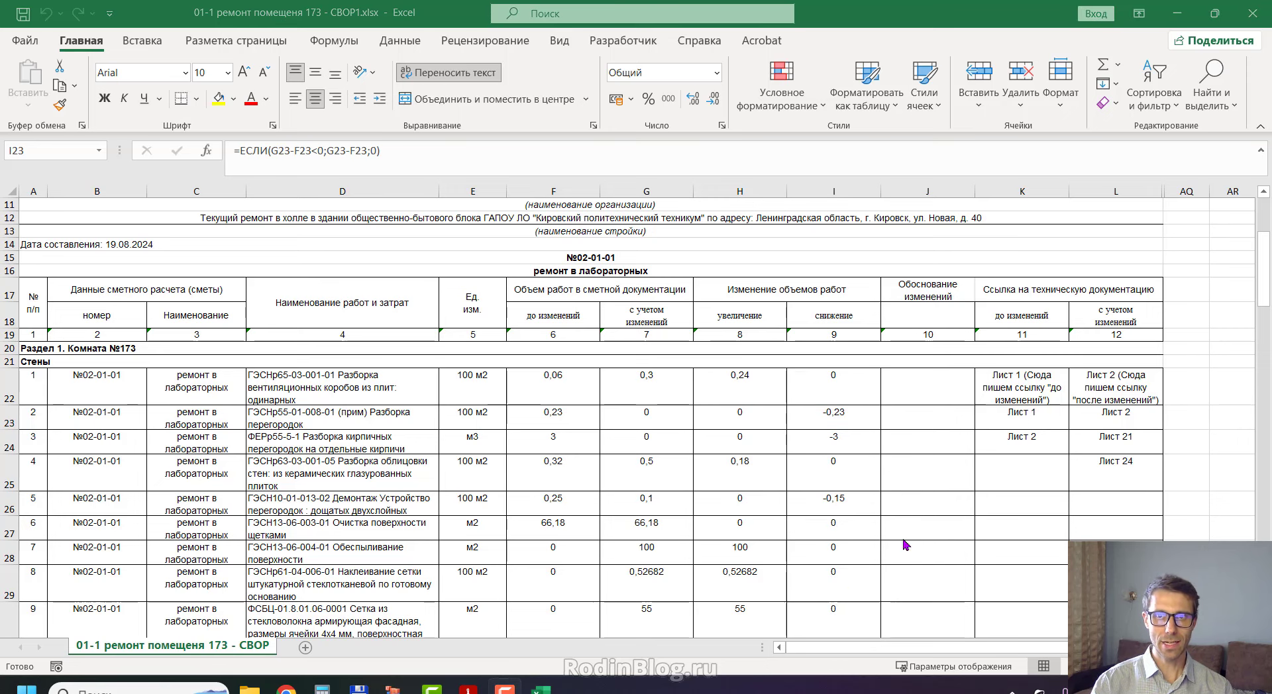
pyautogui.moveTo(841, 16)
pyautogui.mouseDown()
pyautogui.moveTo(801, 88)
pyautogui.moveTo(808, 156)
pyautogui.mouseUp()
# Switch to ГРАНД-Смета and check the wall item and material quantities in the "(минус)" estimate against the statement.
pyautogui.click(393, 688)
pyautogui.click(675, 360)
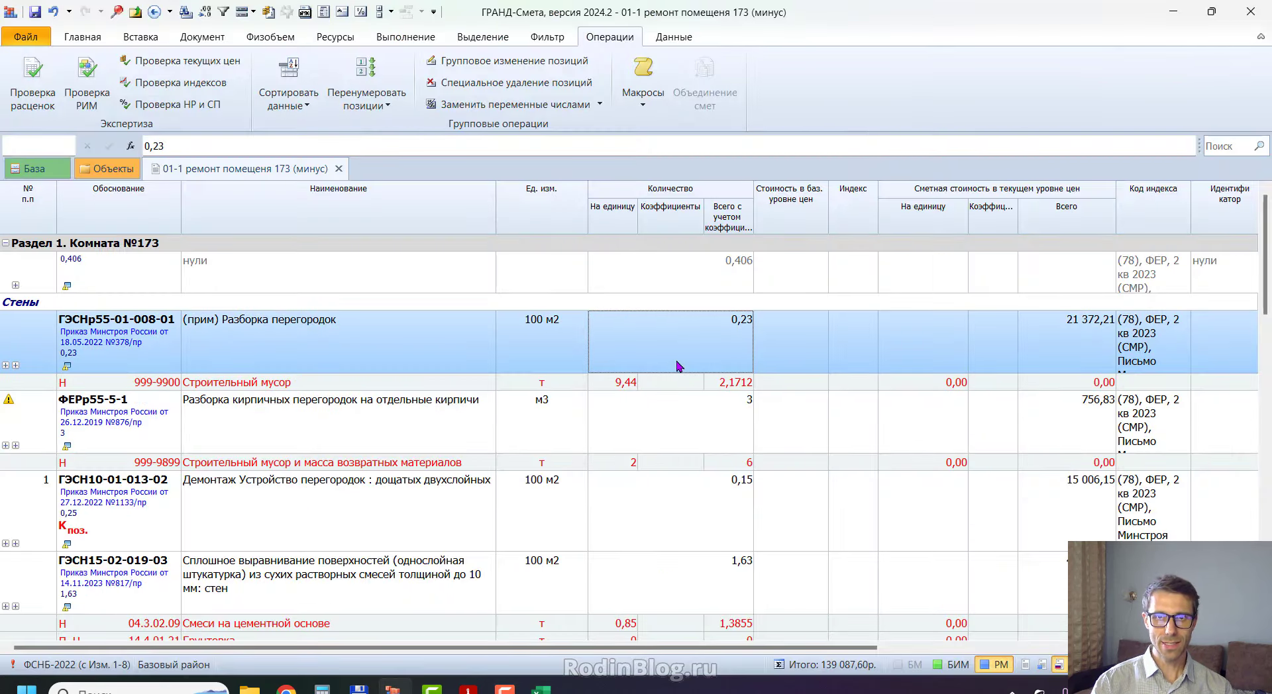
pyautogui.click(696, 539)
pyautogui.scroll(-1, 702, 525)
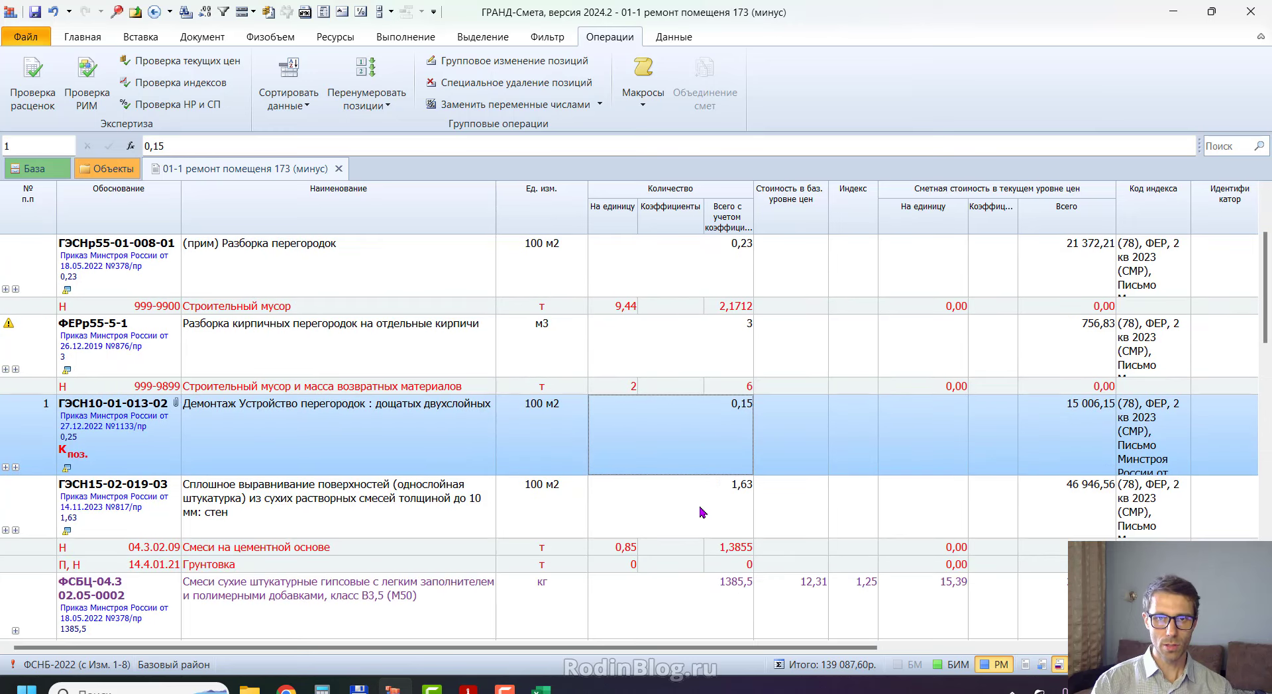
pyautogui.scroll(-1, 702, 512)
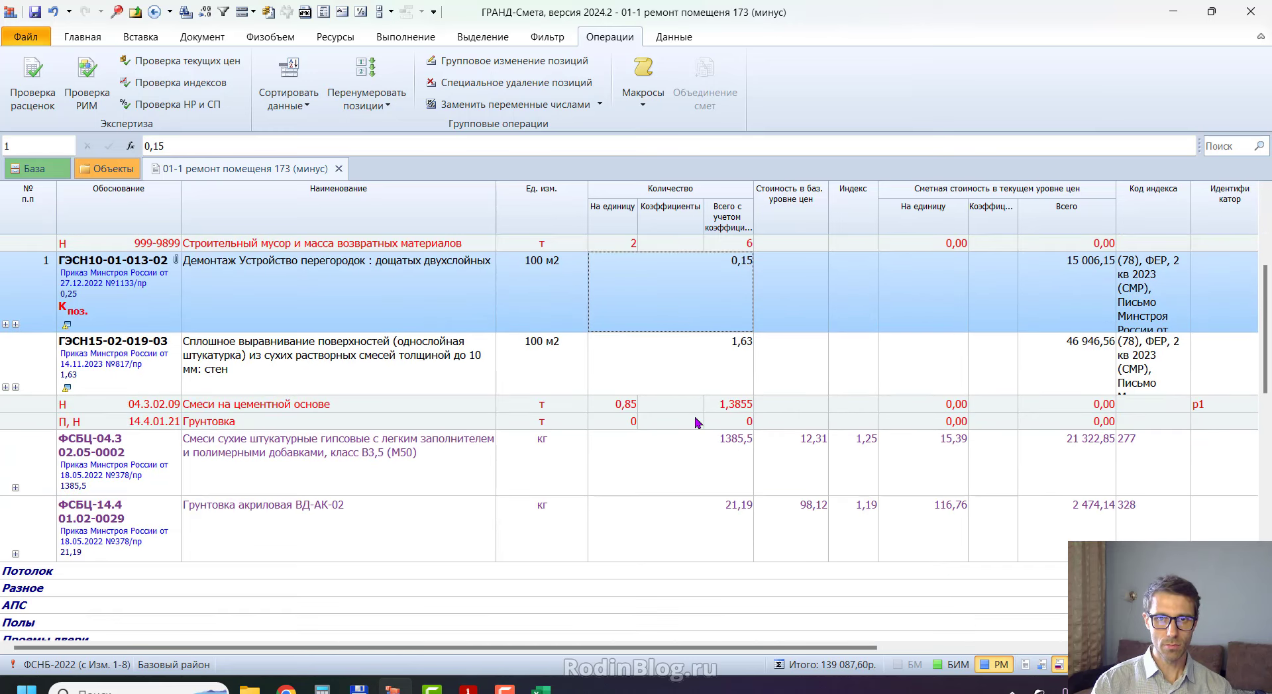
# Return to the Excel statement and review the "снижение" and "увеличение" columns for the wall items.
pyautogui.hotkey('alt', 'Tab')
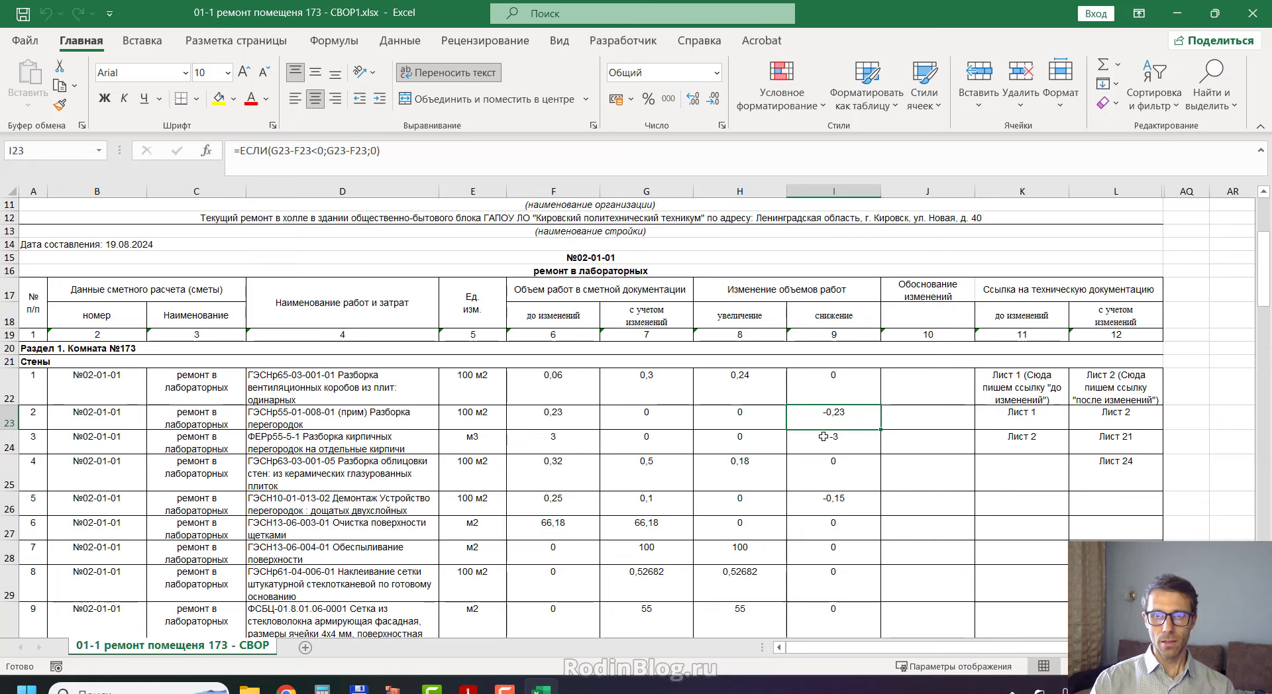
pyautogui.scroll(-1, 818, 464)
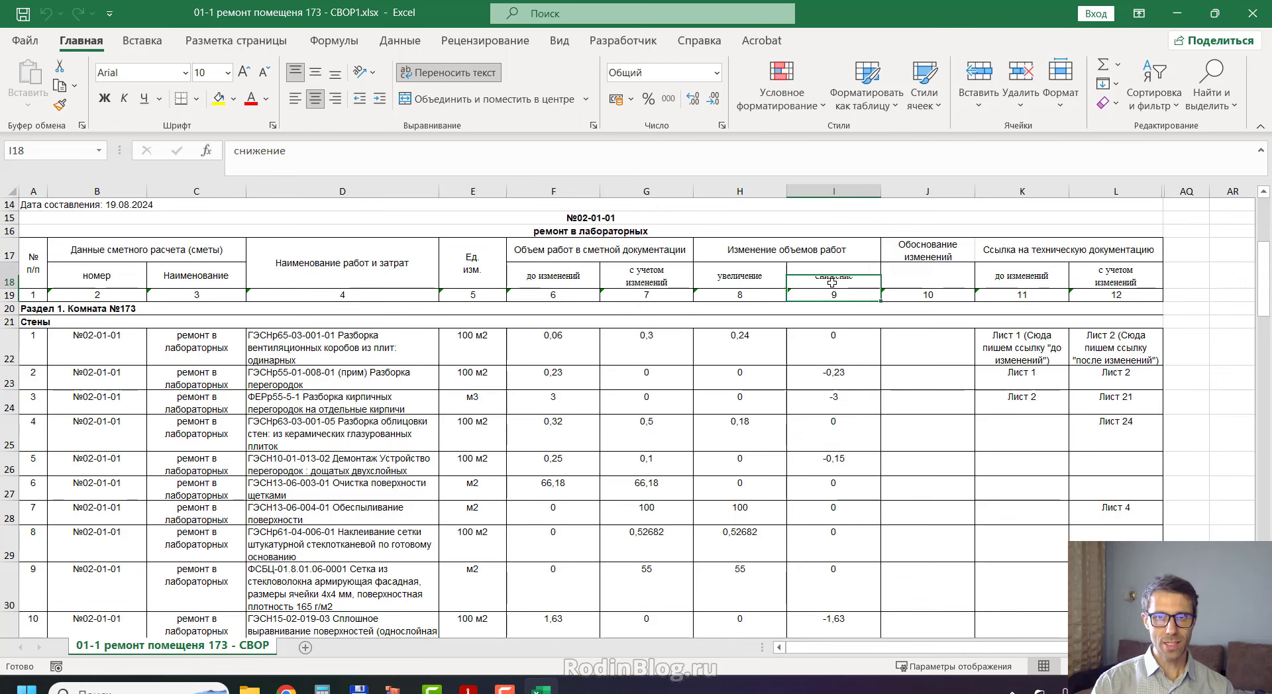
pyautogui.moveTo(745, 337); pyautogui.dragTo(760, 604)
pyautogui.click(739, 344)
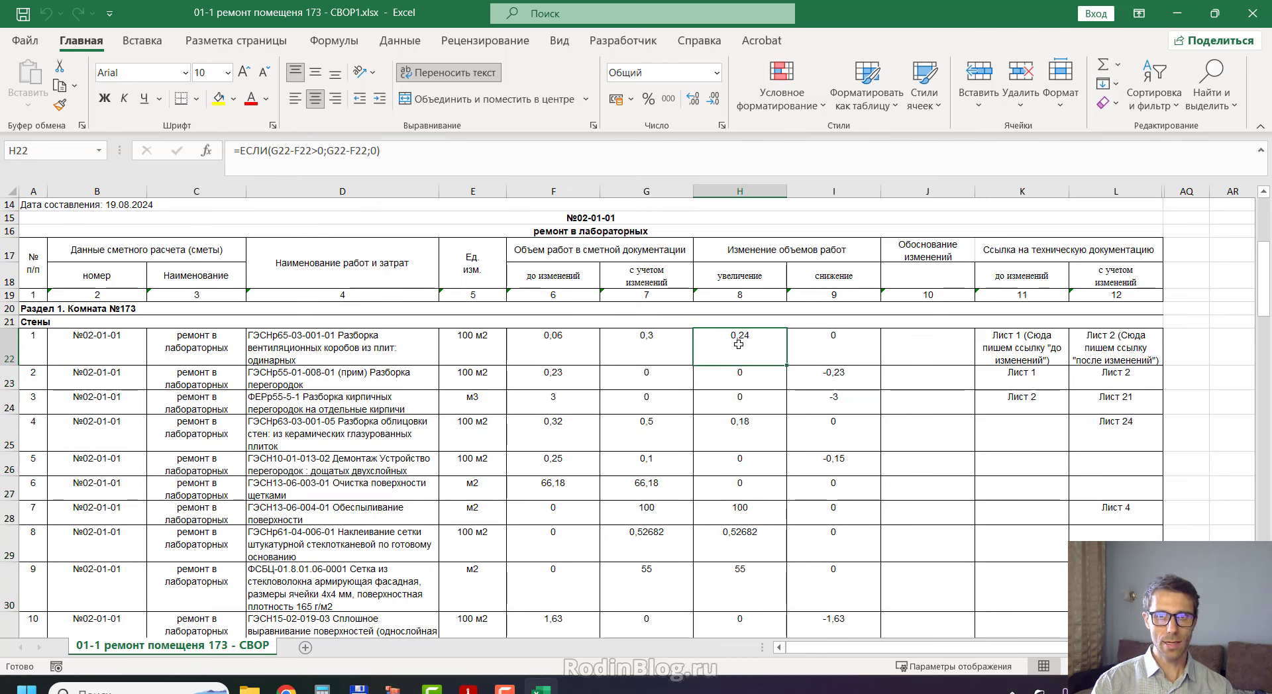
pyautogui.moveTo(739, 363); pyautogui.dragTo(746, 621)
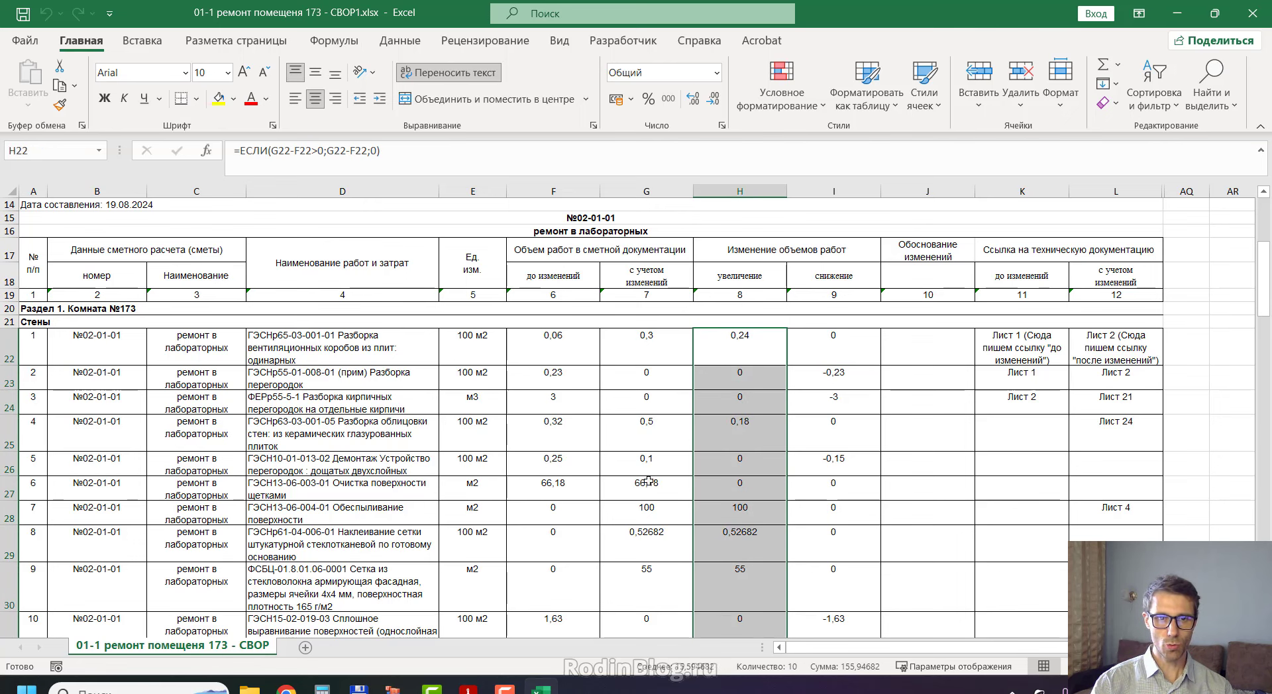
# Switch back to ГРАНД-Смета, then save and close the "(минус)" estimate.
pyautogui.click(393, 689)
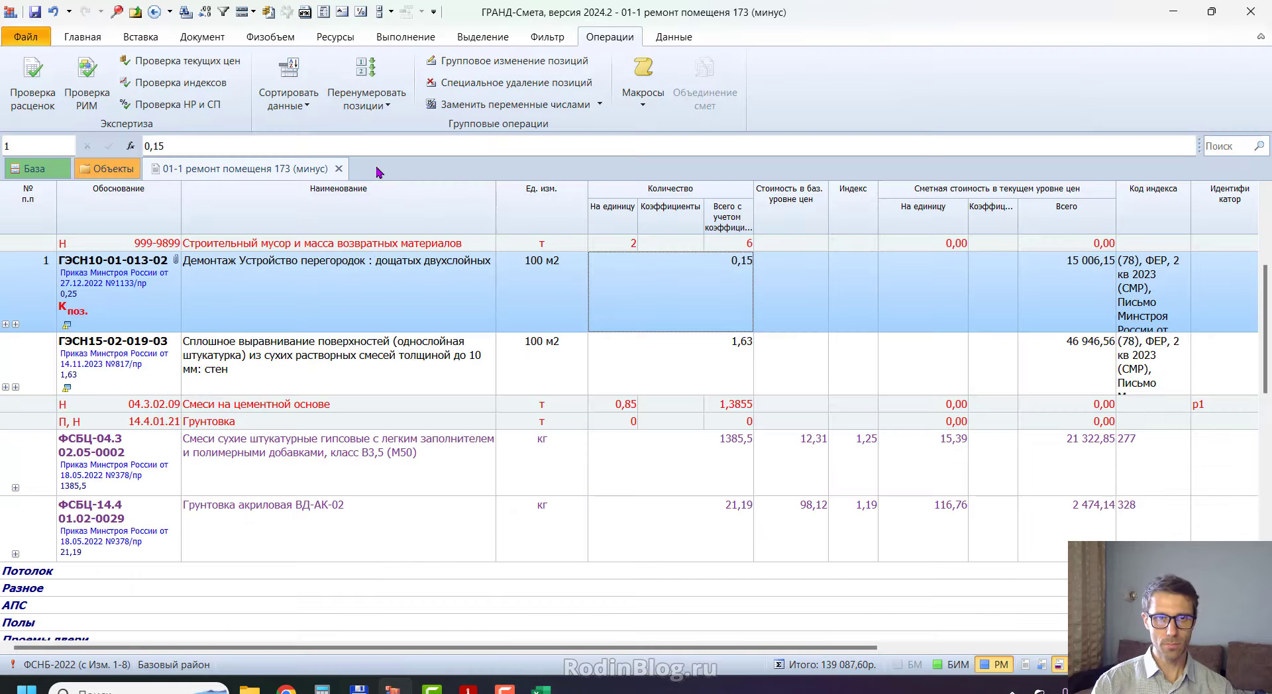
pyautogui.click(339, 169)
pyautogui.click(562, 367)
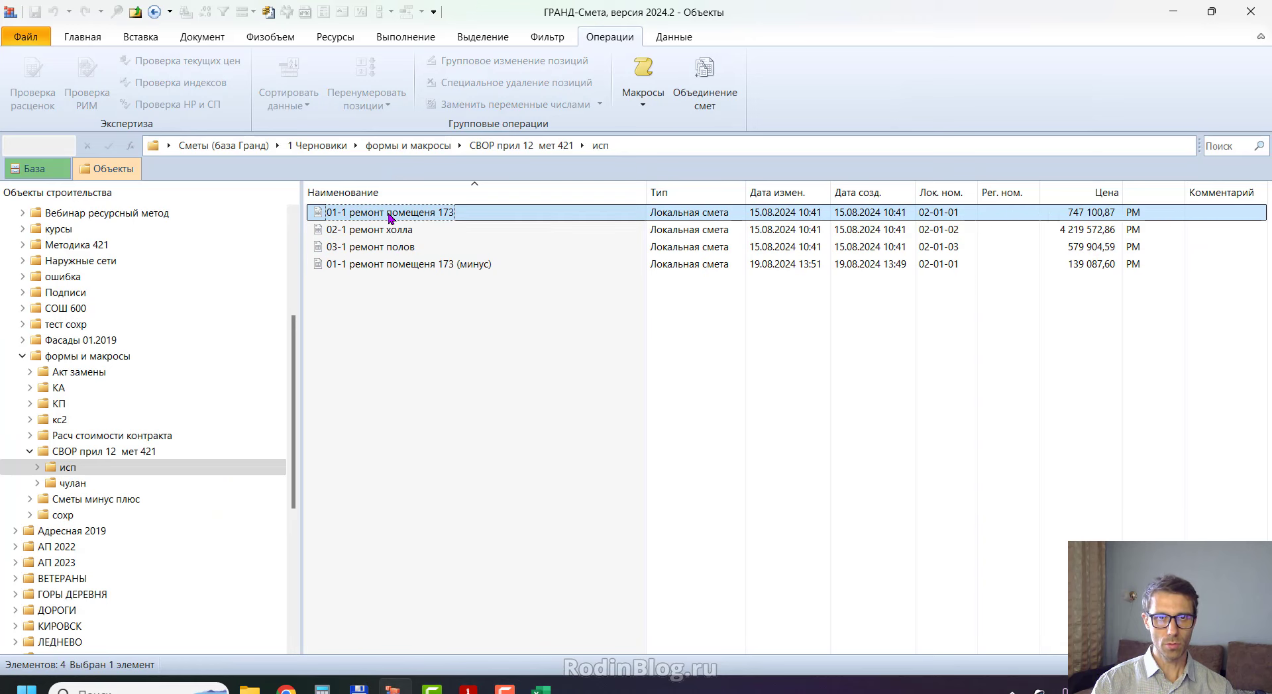
# Duplicate the estimate "01-1 ремонт помещеня 173" in the "исп" folder and name the copy "01-1 ремонт помещеня 173 (плюс)".
pyautogui.moveTo(388, 219); pyautogui.dragTo(411, 273)
pyautogui.click(388, 230)
pyautogui.click(386, 281)
pyautogui.press('F2')
pyautogui.press('Home')
pyautogui.press('Delete')
pyautogui.press('Delete')
pyautogui.press('Delete')
pyautogui.press('Delete')
pyautogui.press('Delete')
pyautogui.press('Delete')
pyautogui.write('(плюс)')
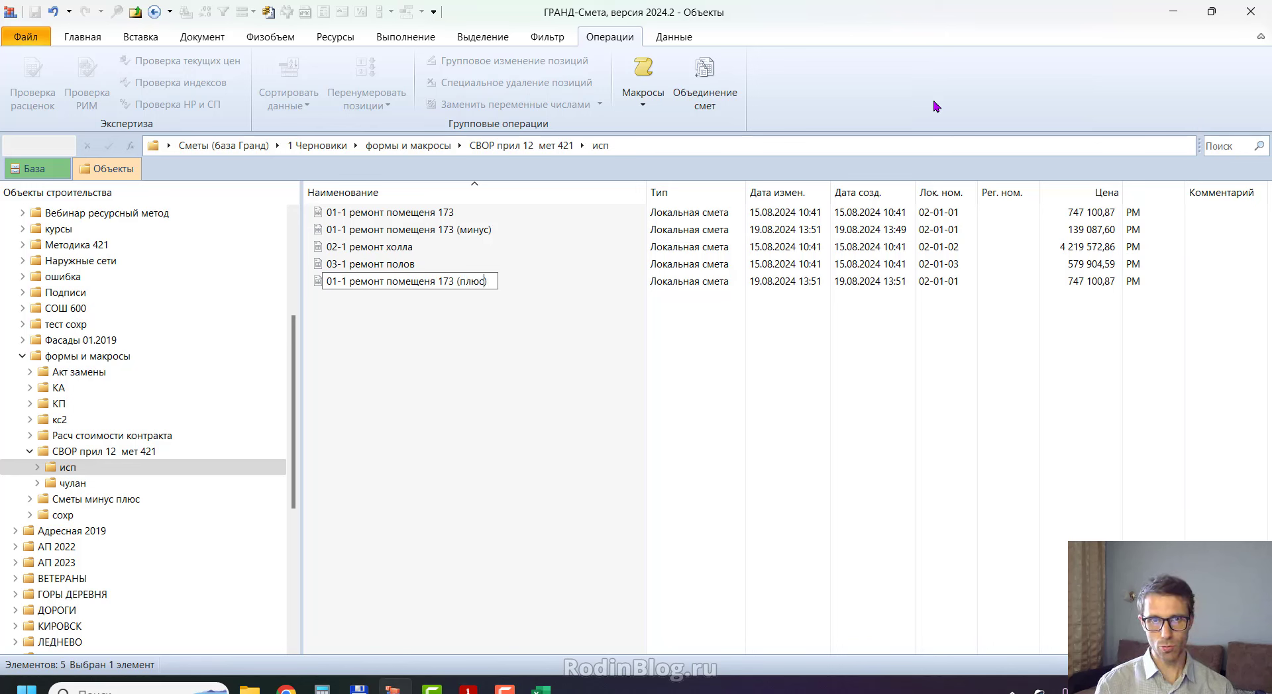
pyautogui.press('Return')
# Open the "(плюс)" copy and run the "02 См плюс" macro on it.
pyautogui.press('Return')
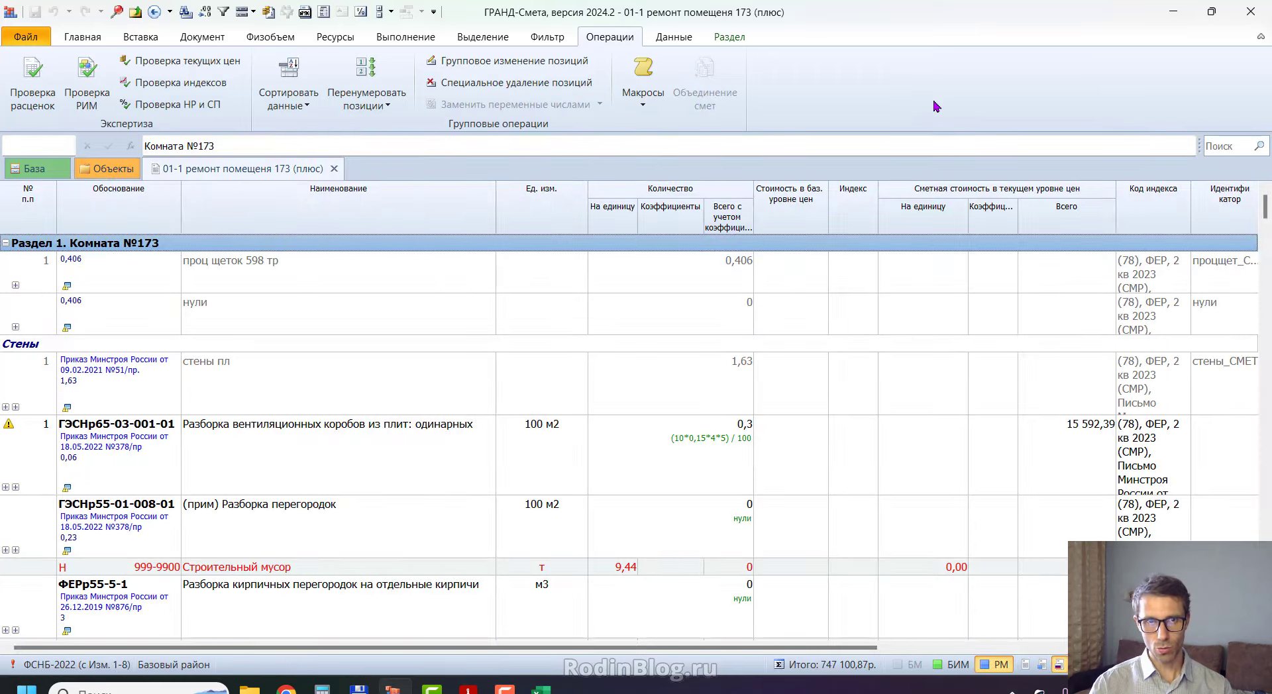
pyautogui.click(407, 268)
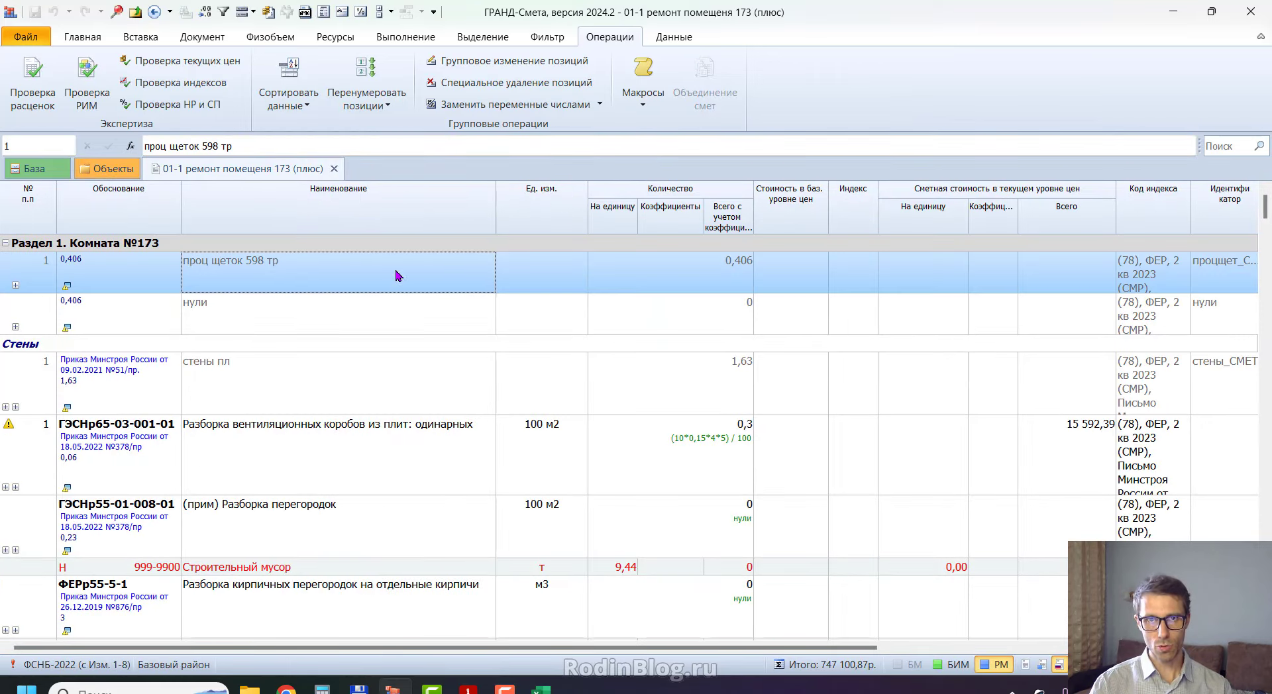
pyautogui.click(642, 98)
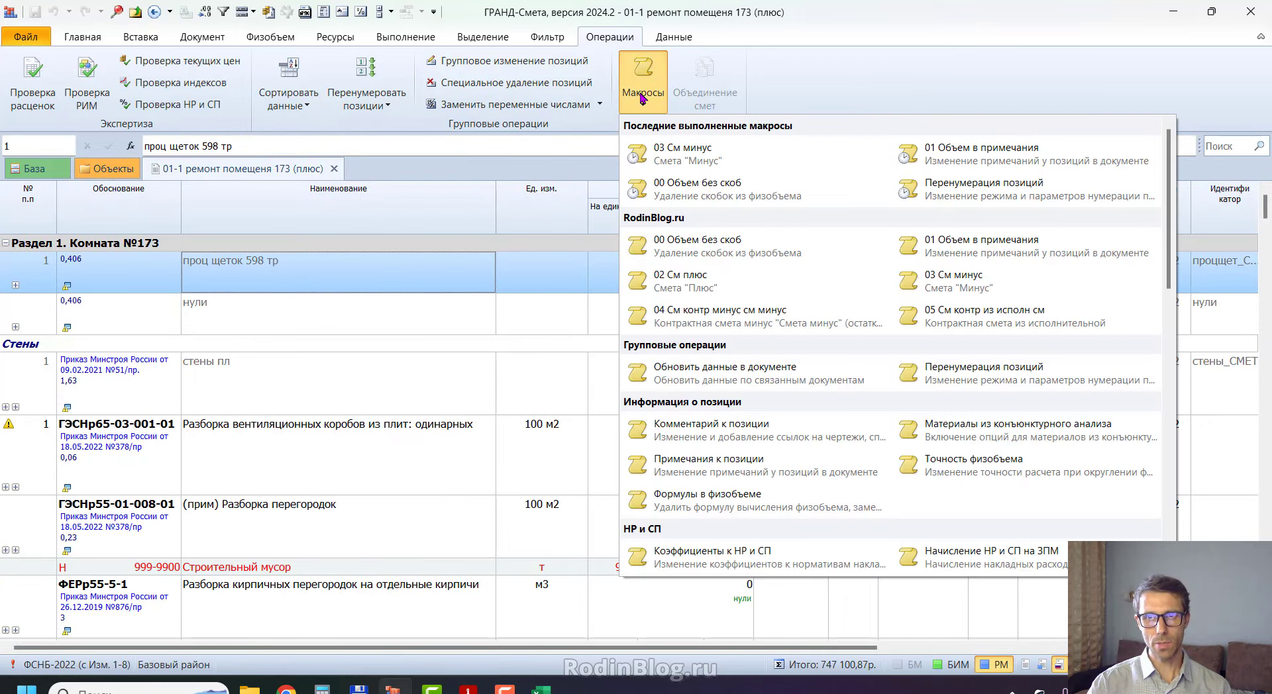
pyautogui.click(685, 281)
pyautogui.click(373, 225)
pyautogui.click(861, 556)
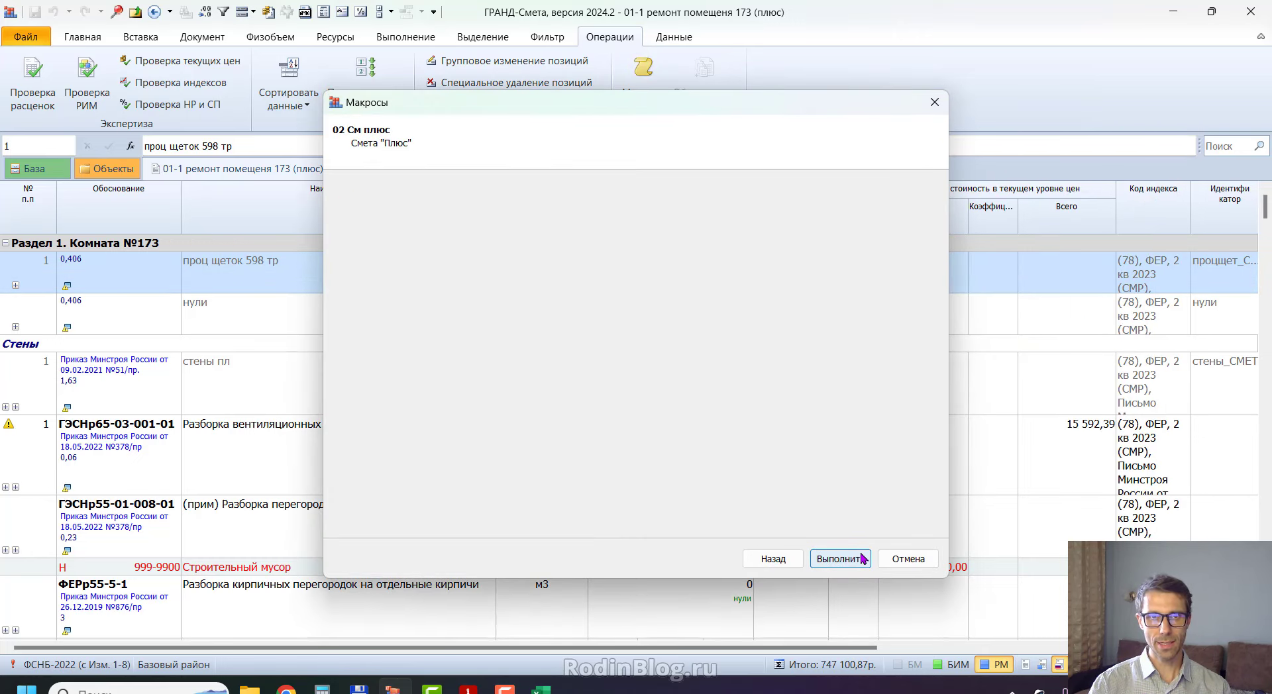
pyautogui.click(862, 559)
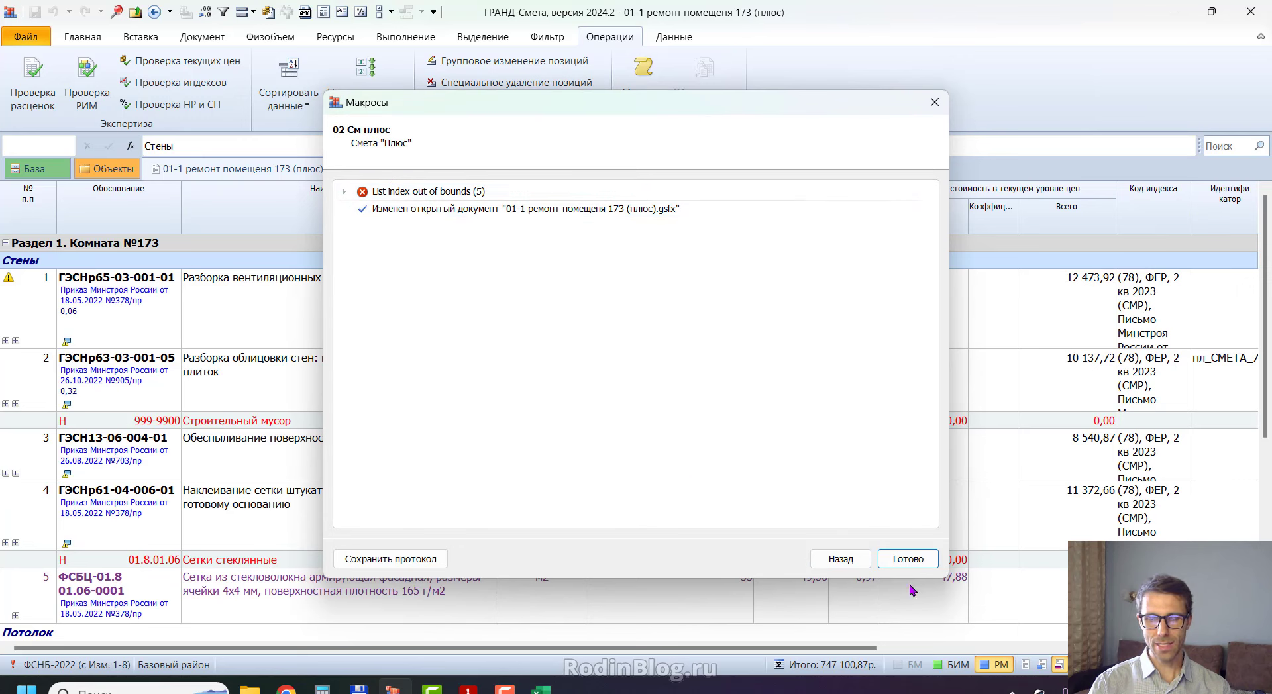
pyautogui.click(910, 556)
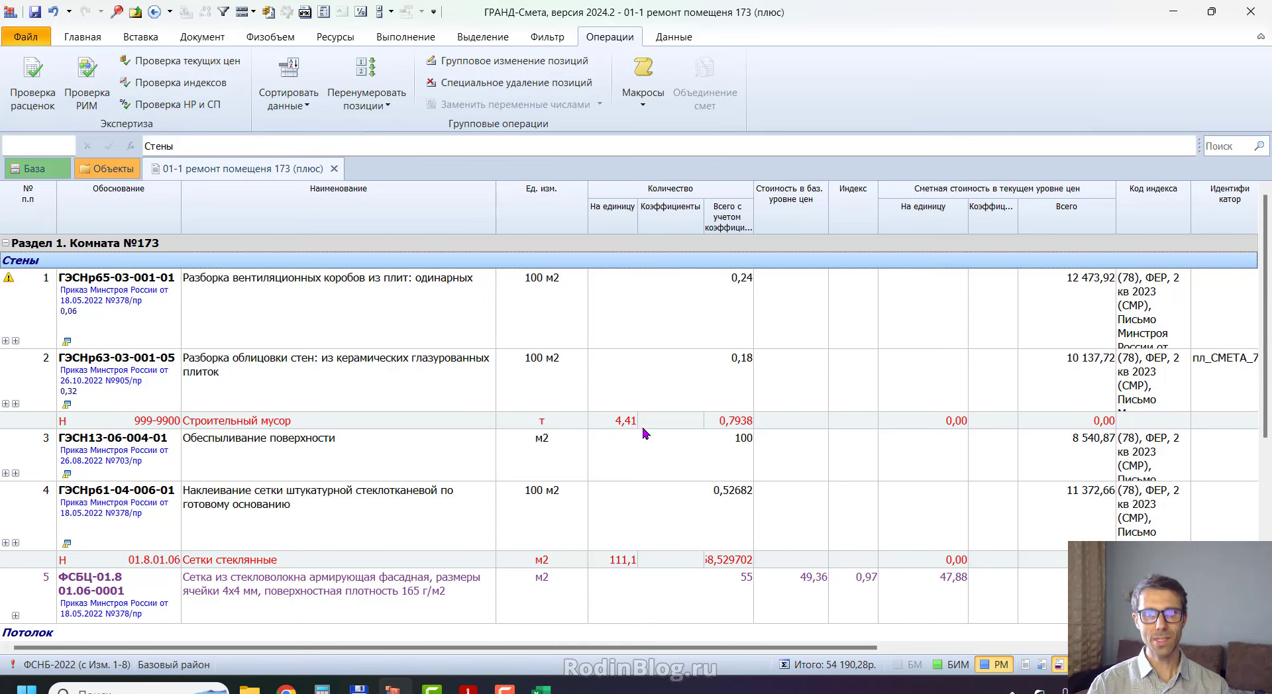
# Check the quantities of the four wall work items in the "(плюс)" estimate.
pyautogui.click(655, 377)
pyautogui.click(665, 342)
pyautogui.click(658, 381)
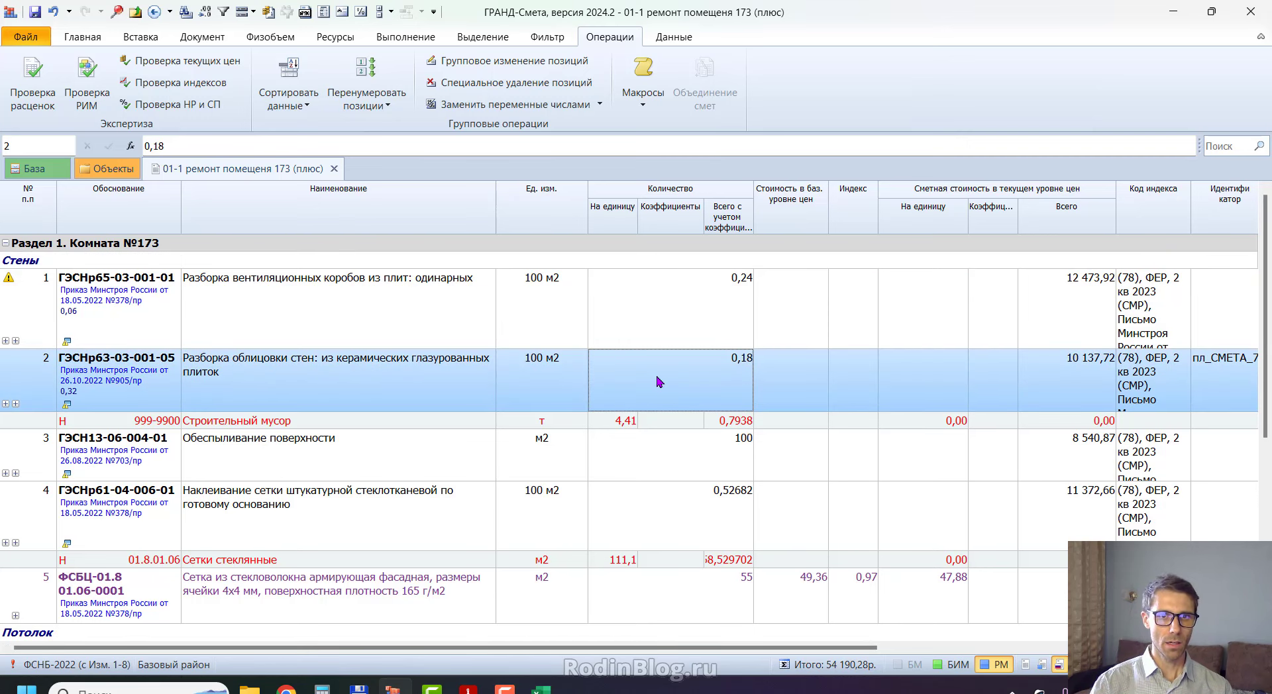
pyautogui.click(666, 341)
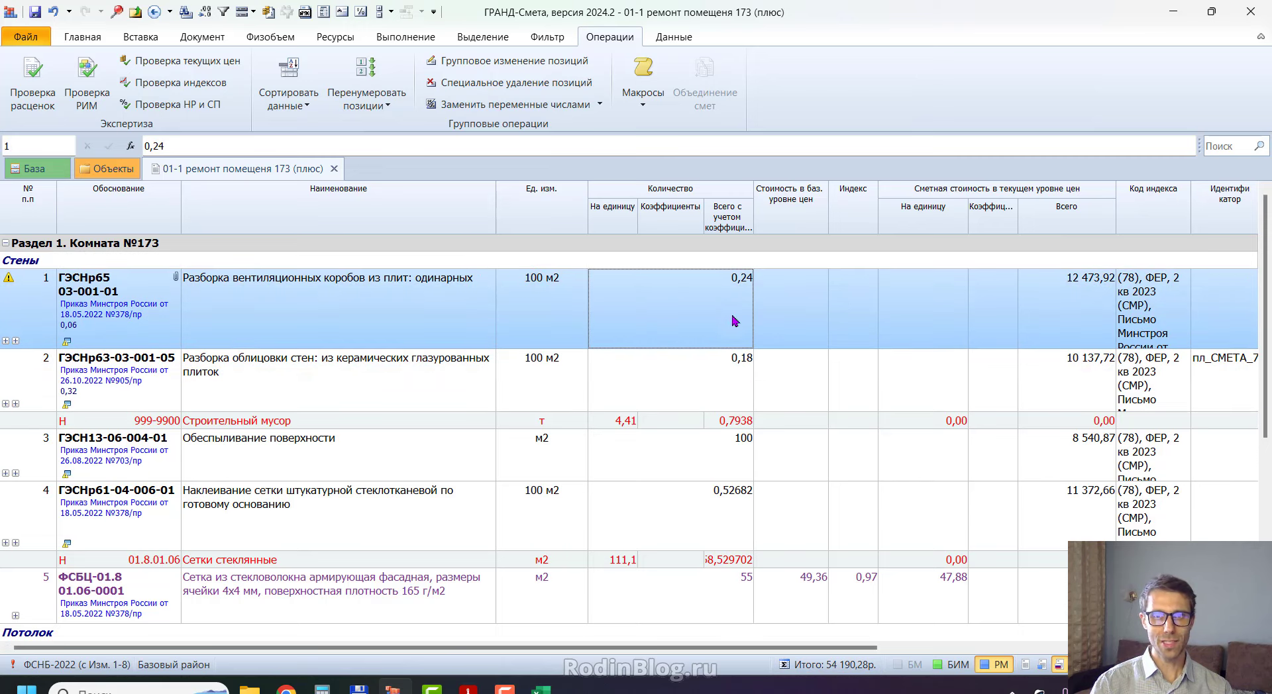
pyautogui.moveTo(718, 309); pyautogui.dragTo(720, 568)
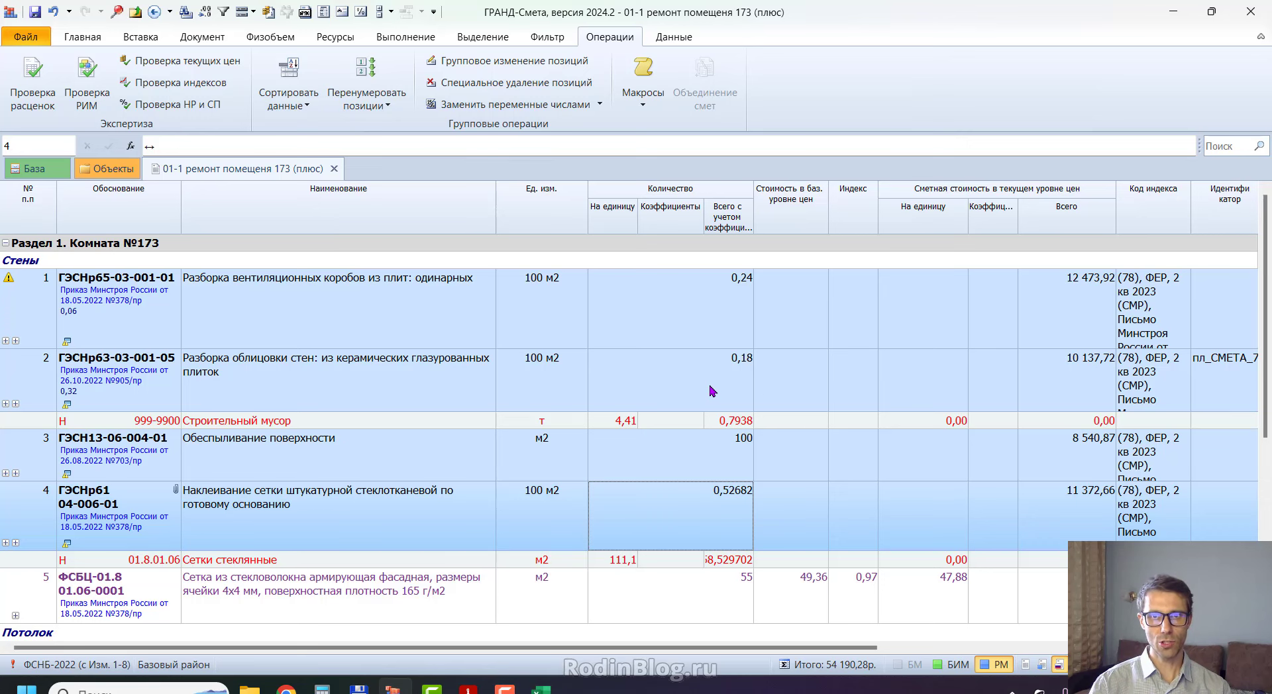
pyautogui.click(713, 463)
pyautogui.click(714, 503)
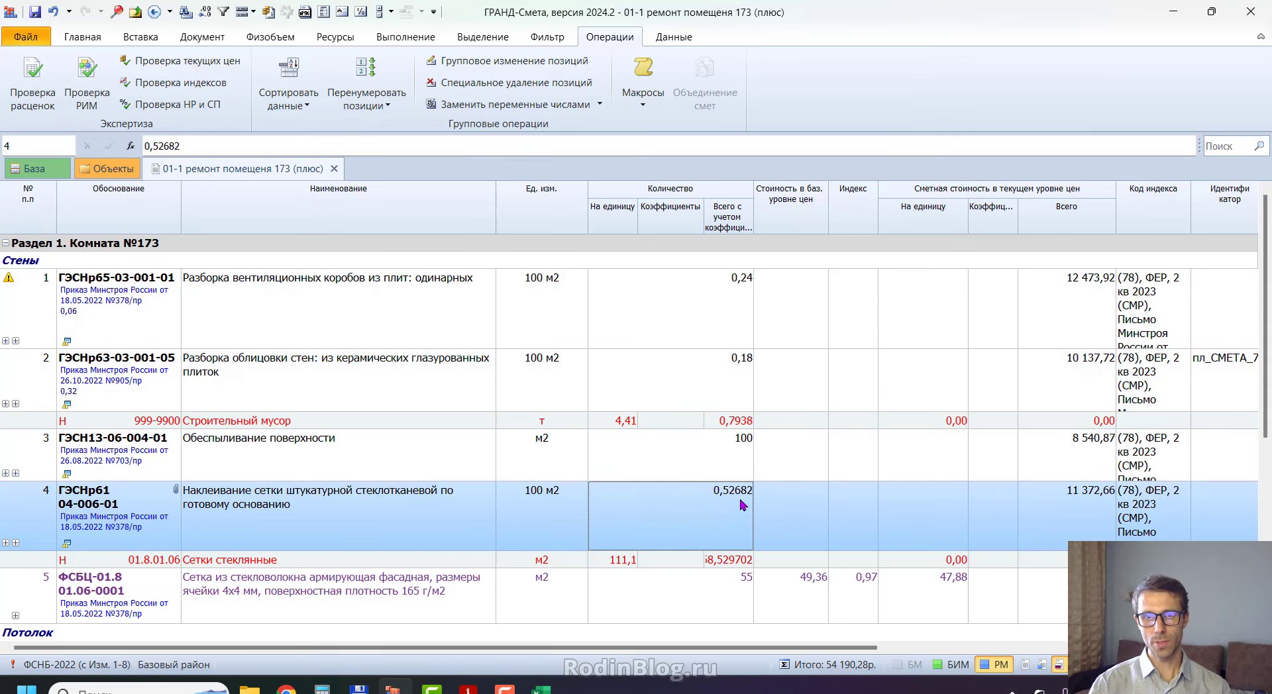
# Switch to the Excel statement and compare its "увеличение" column for the wall items with the "(плюс)" estimate quantities.
pyautogui.hotkey('alt', 'Tab')
pyautogui.click(769, 349)
pyautogui.click(736, 422)
pyautogui.click(741, 513)
pyautogui.click(759, 550)
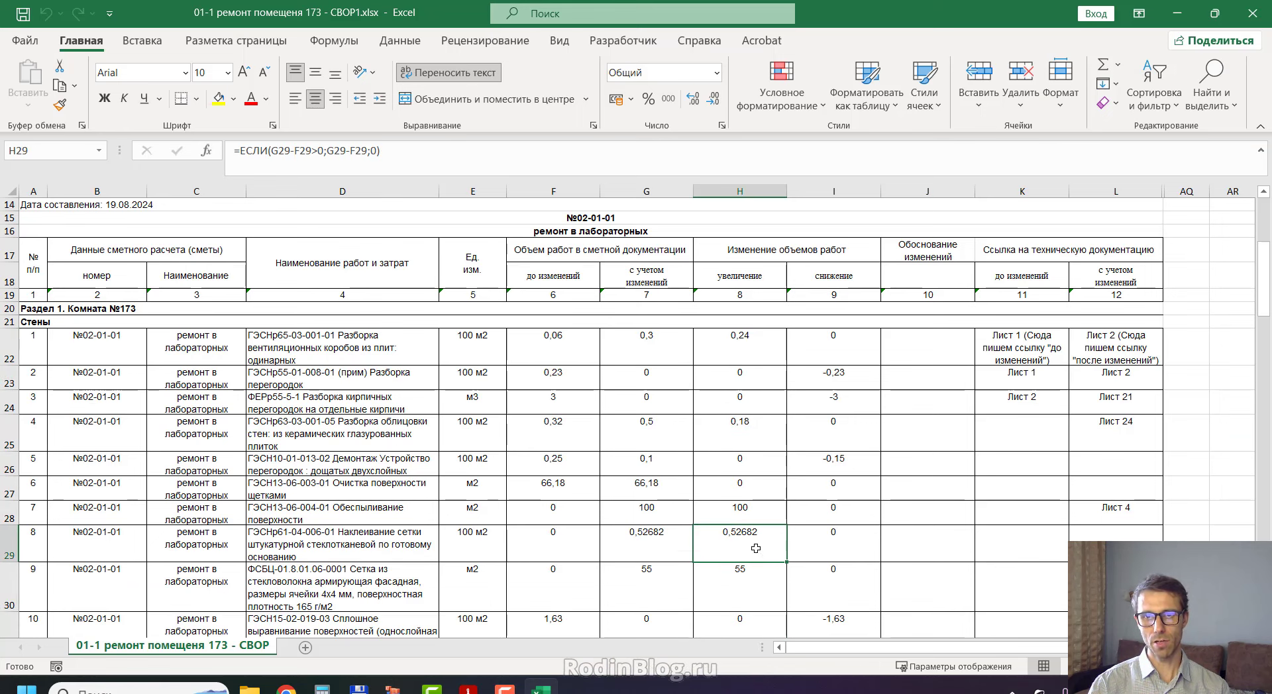
pyautogui.moveTo(745, 378); pyautogui.dragTo(753, 397)
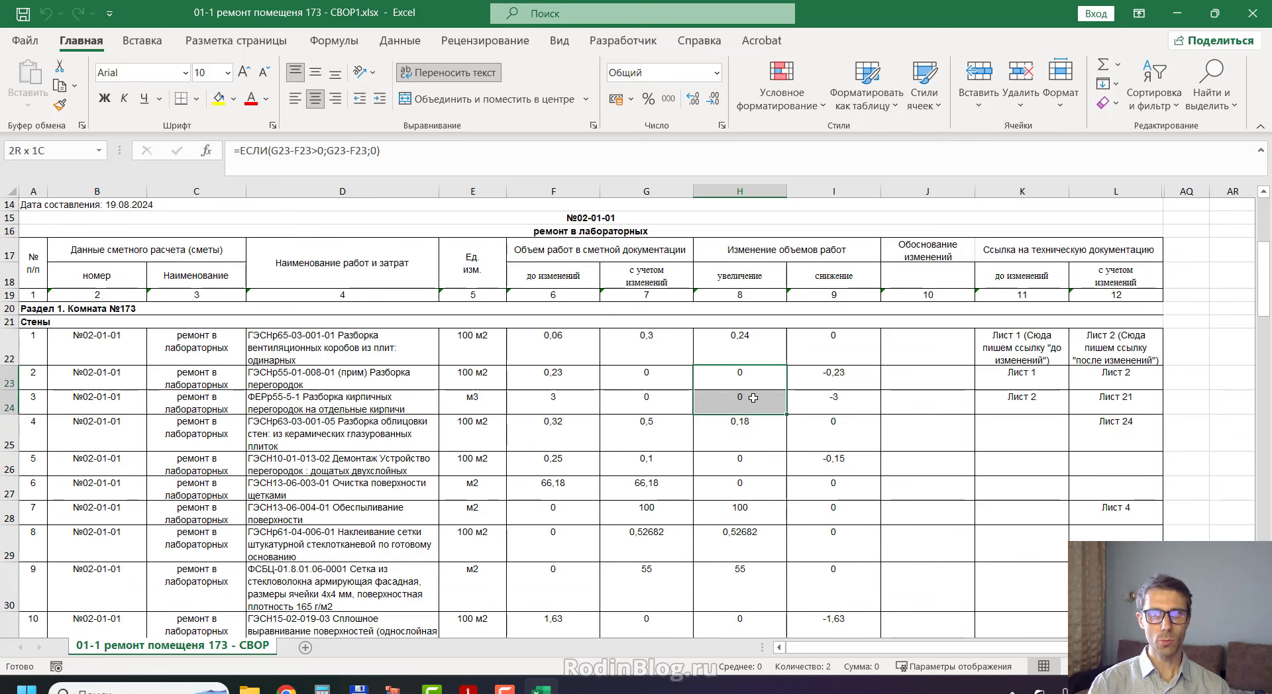
pyautogui.click(740, 460)
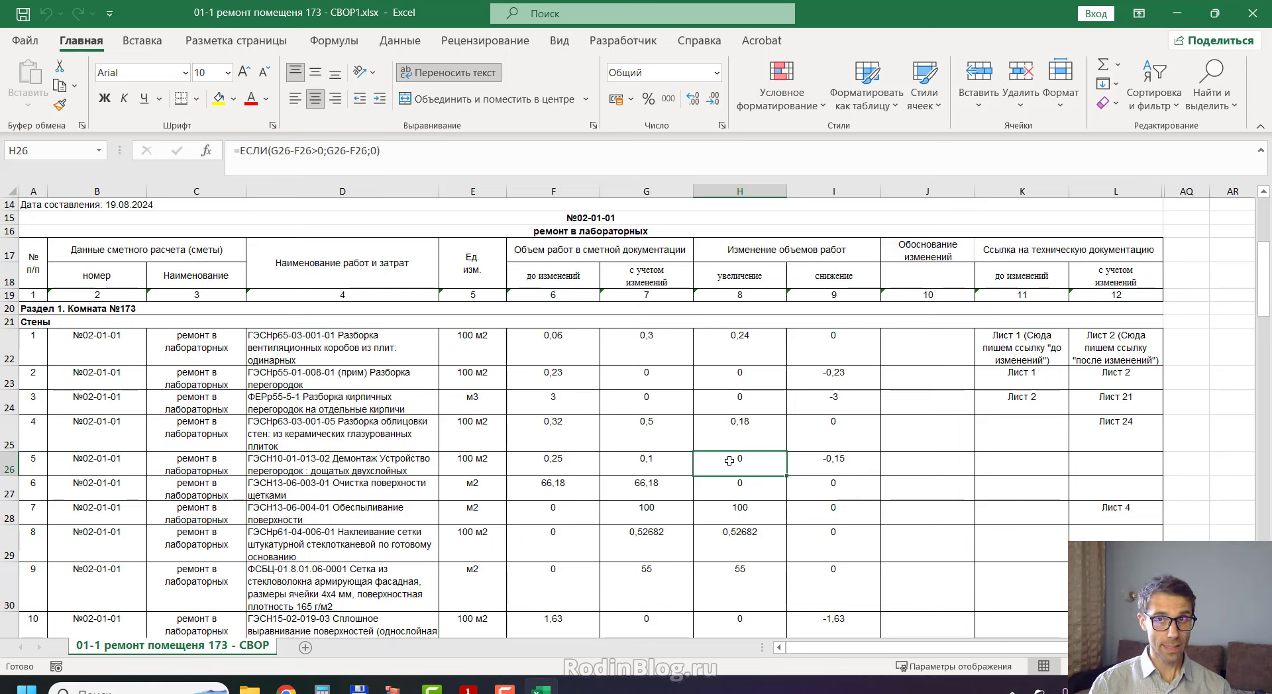
pyautogui.scroll(-7, 726, 409)
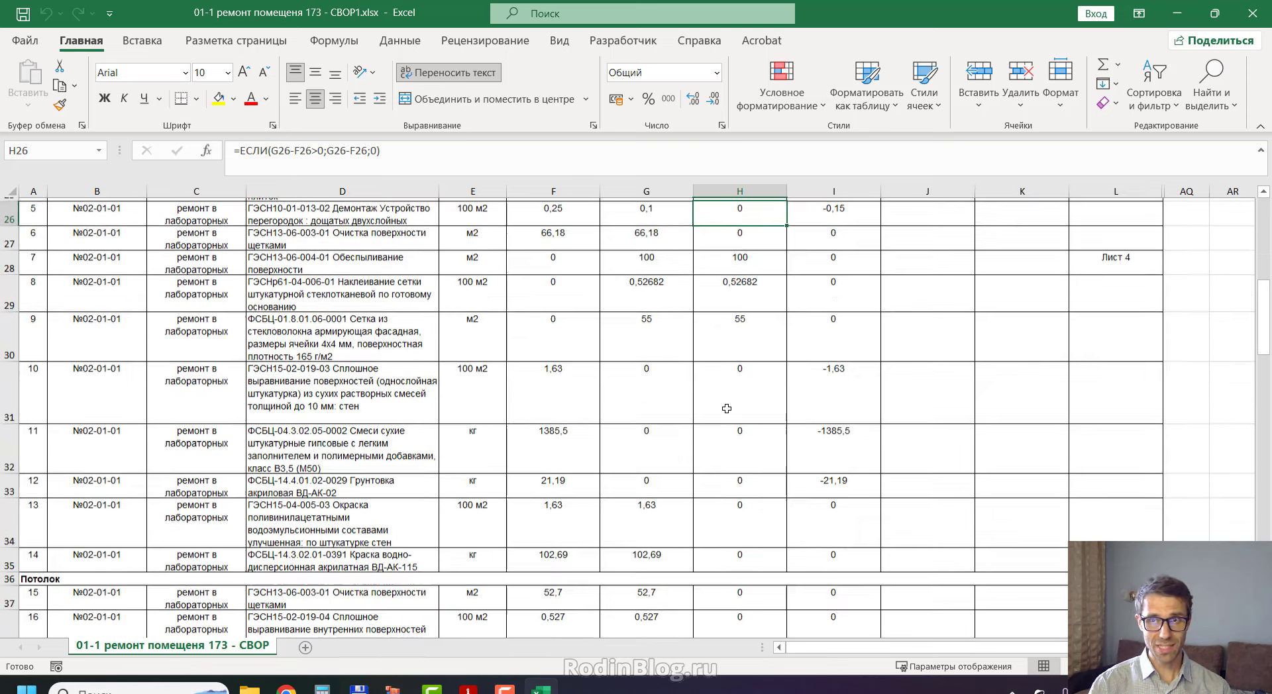
pyautogui.moveTo(1263, 341); pyautogui.dragTo(1267, 214)
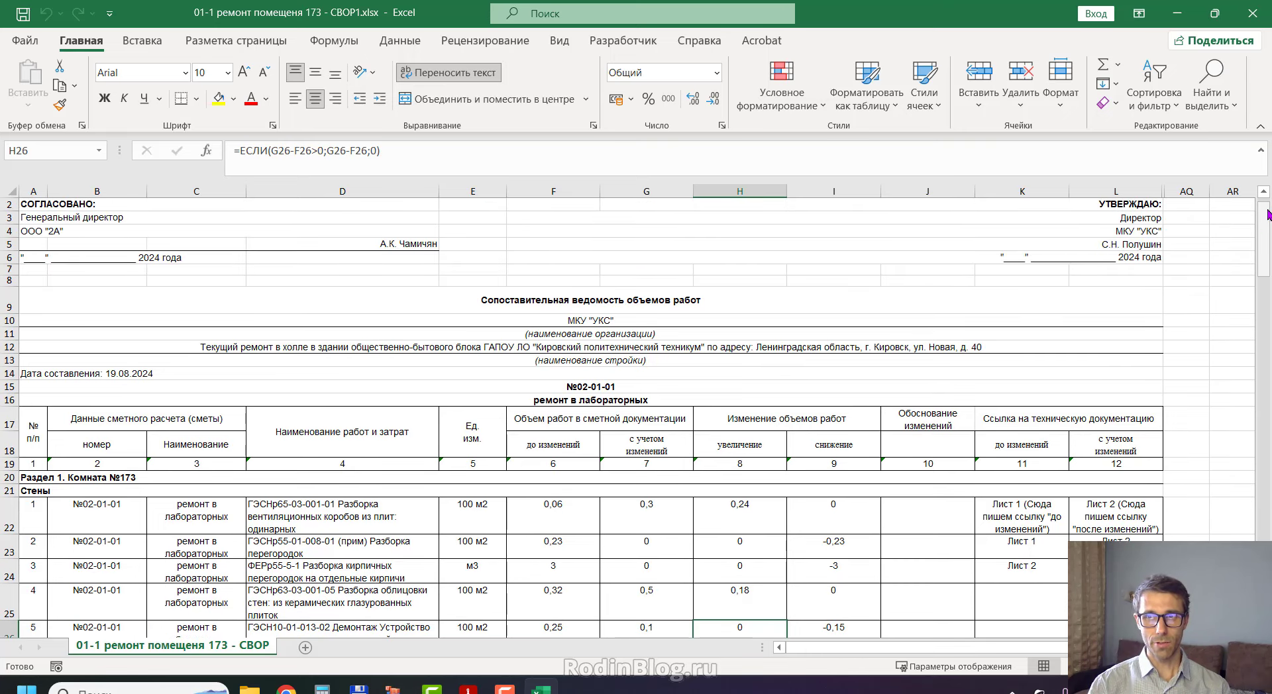
# Minimize the Excel statement and recheck the quantities of the first two wall items in the "(плюс)" estimate.
pyautogui.click(1177, 13)
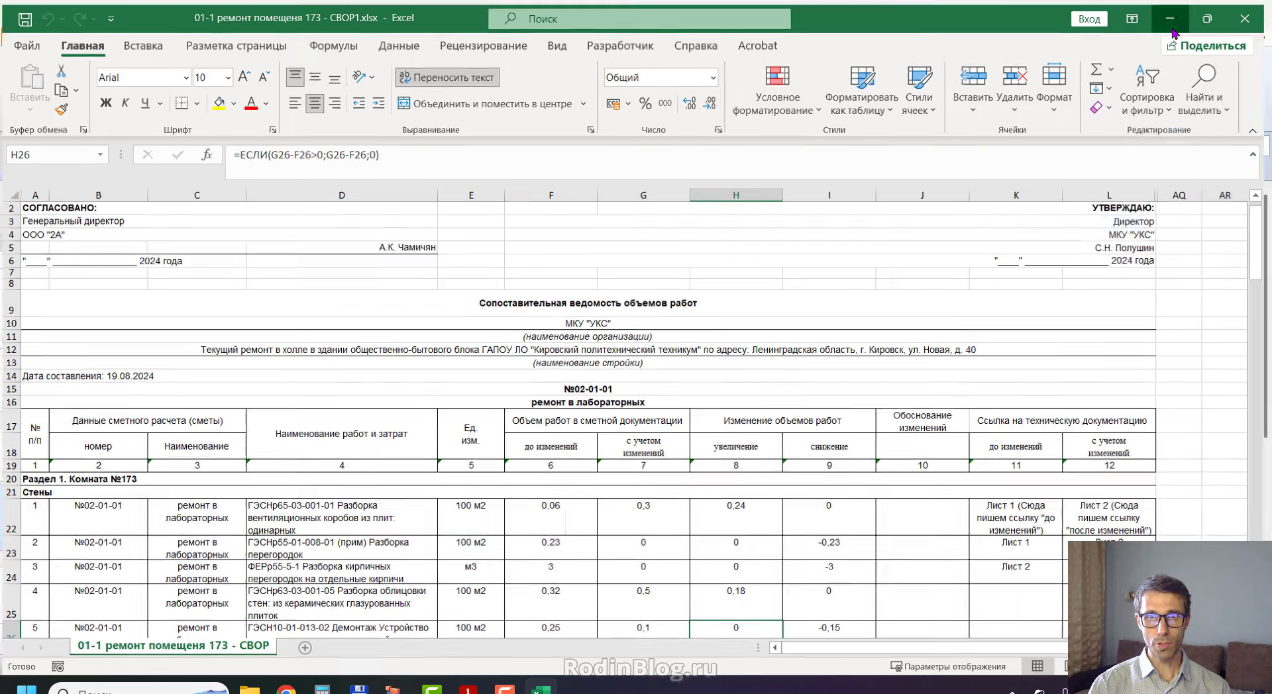
pyautogui.click(714, 371)
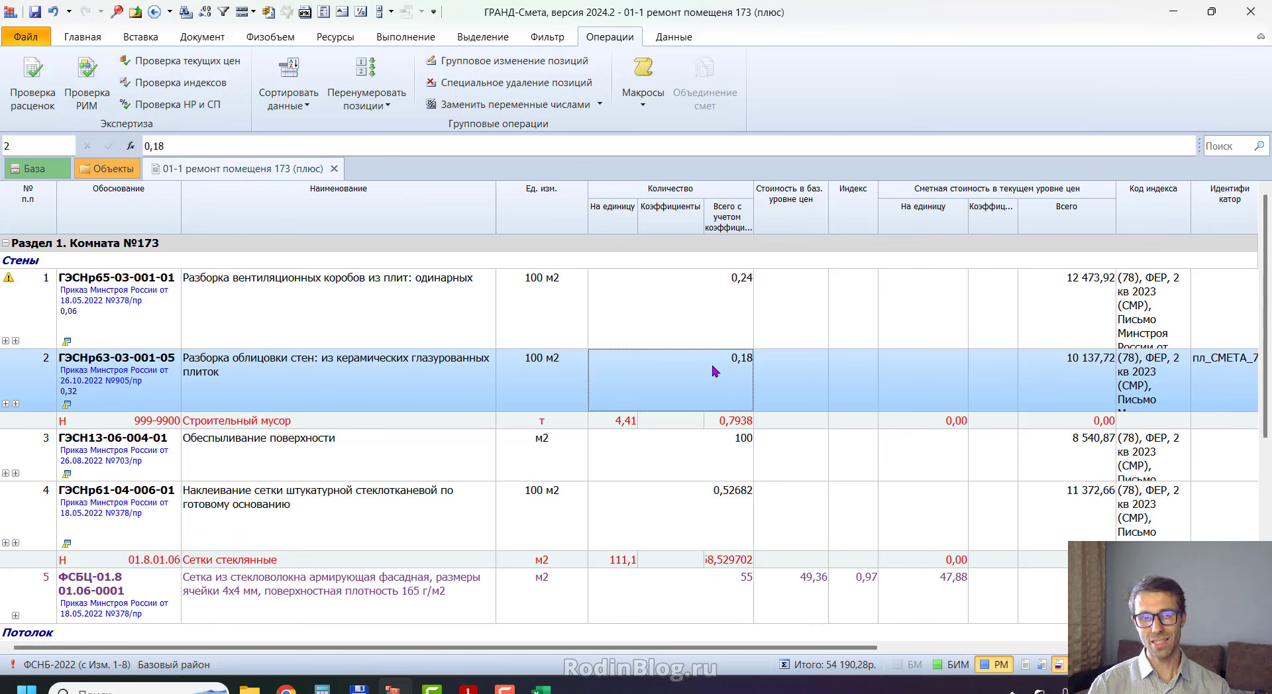
pyautogui.click(710, 332)
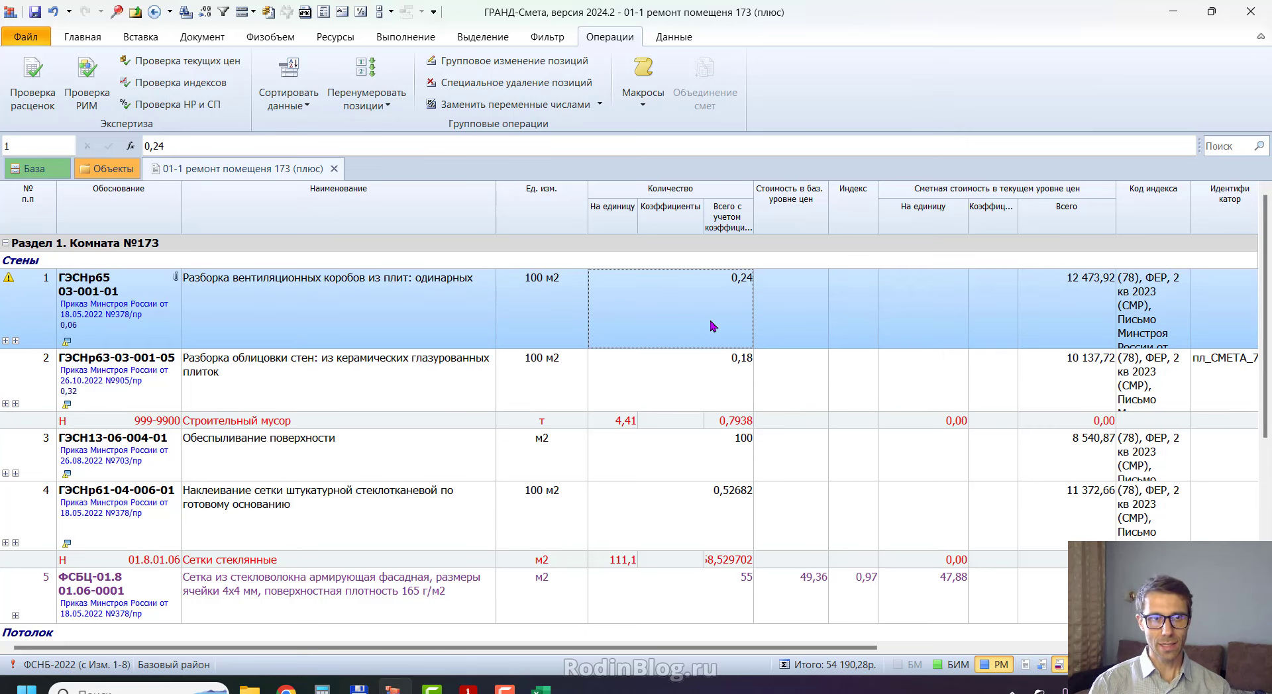
pyautogui.click(688, 369)
pyautogui.click(689, 333)
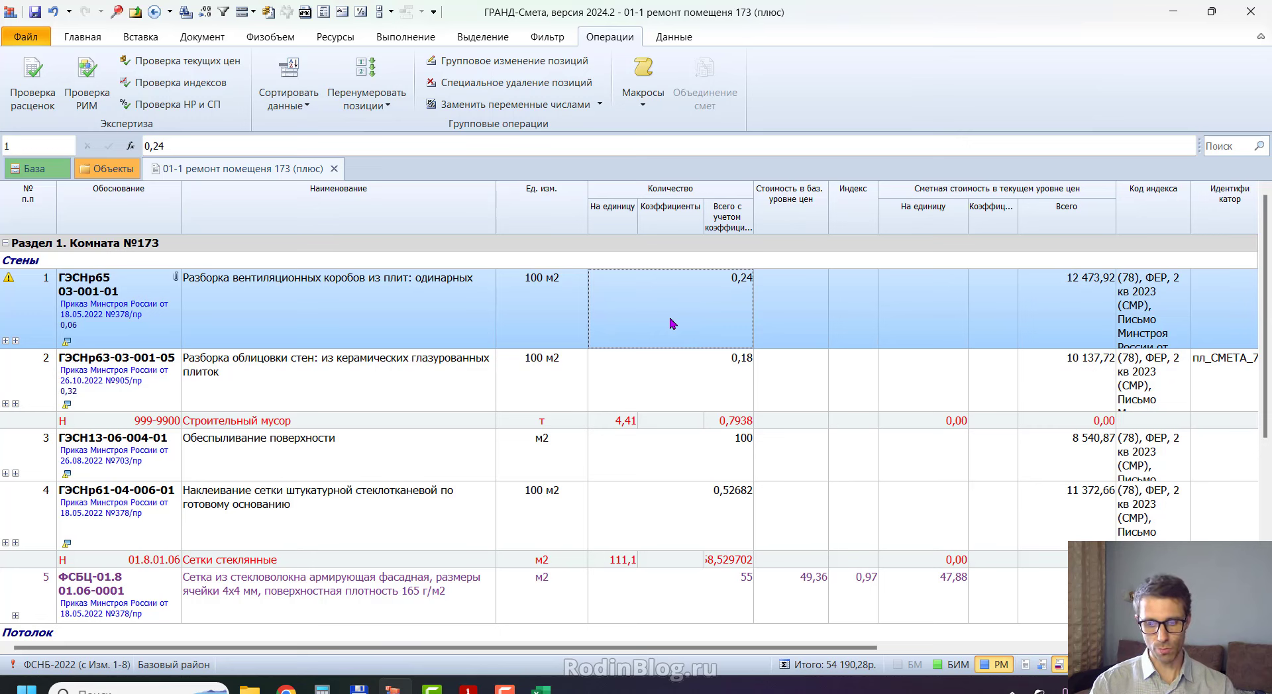
# Save and close the "(плюс)" estimate, then review the original and "(минус)" estimates in the "исп" folder.
pyautogui.hotkey('ctrl', 'F4')
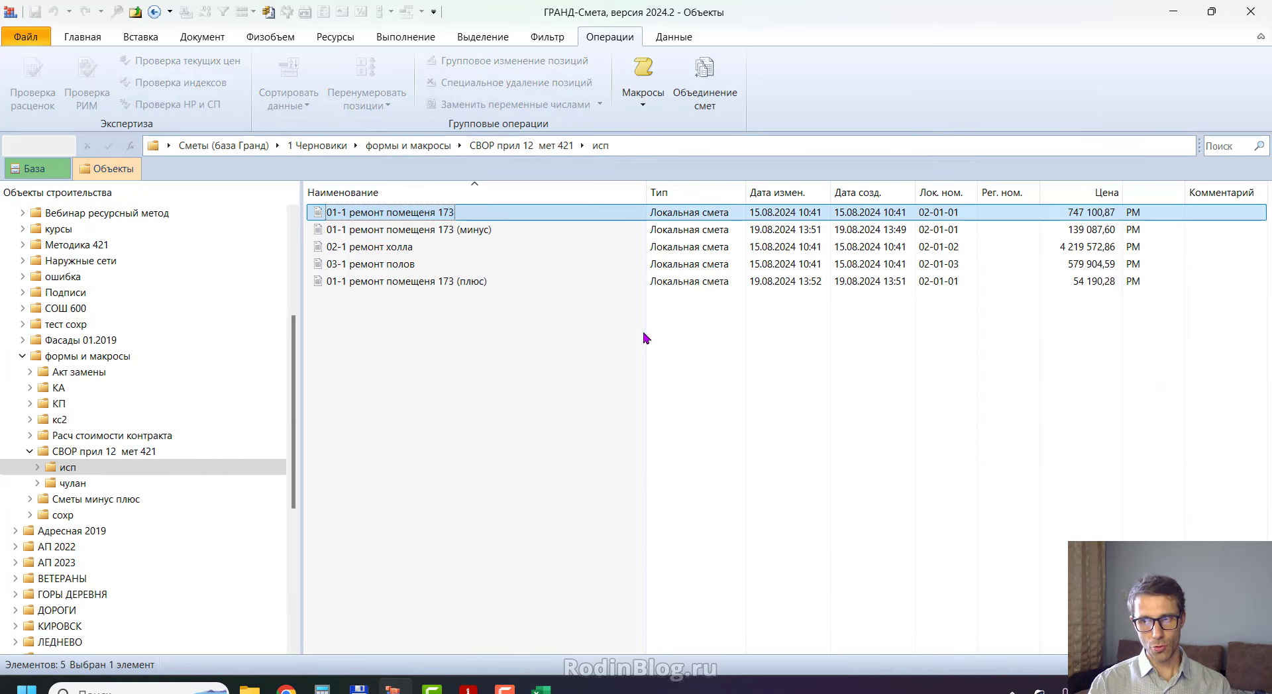
pyautogui.click(389, 231)
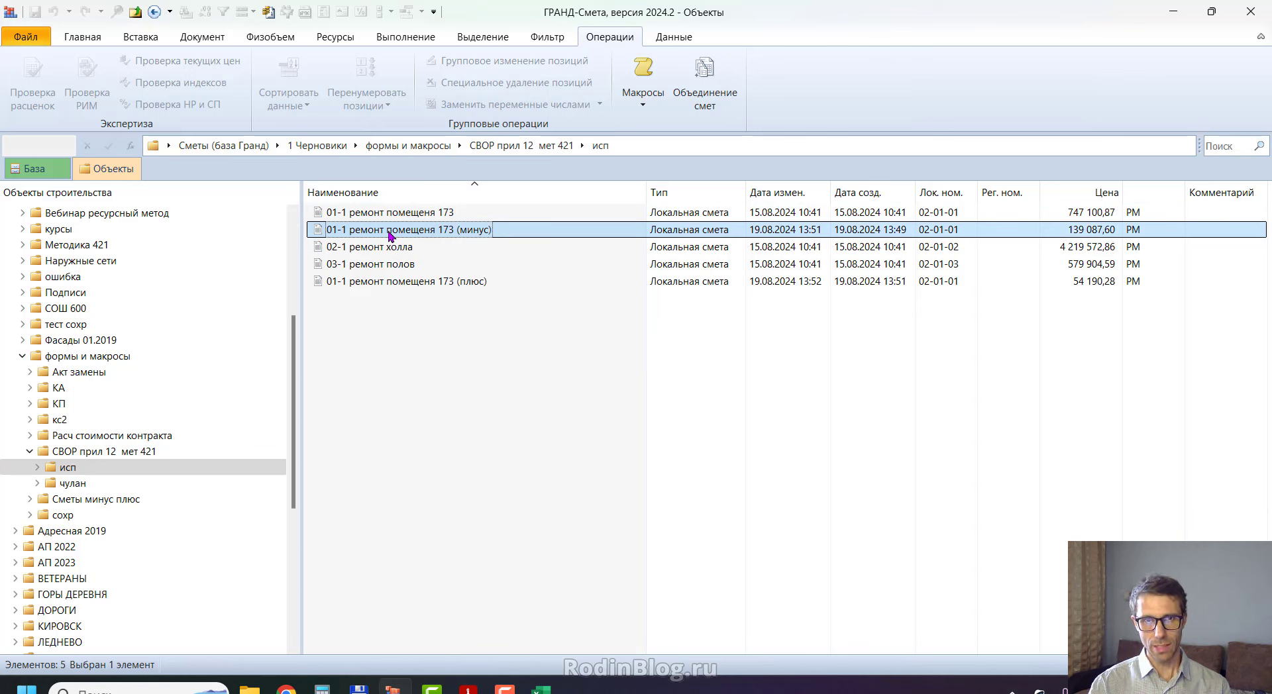
pyautogui.click(395, 214)
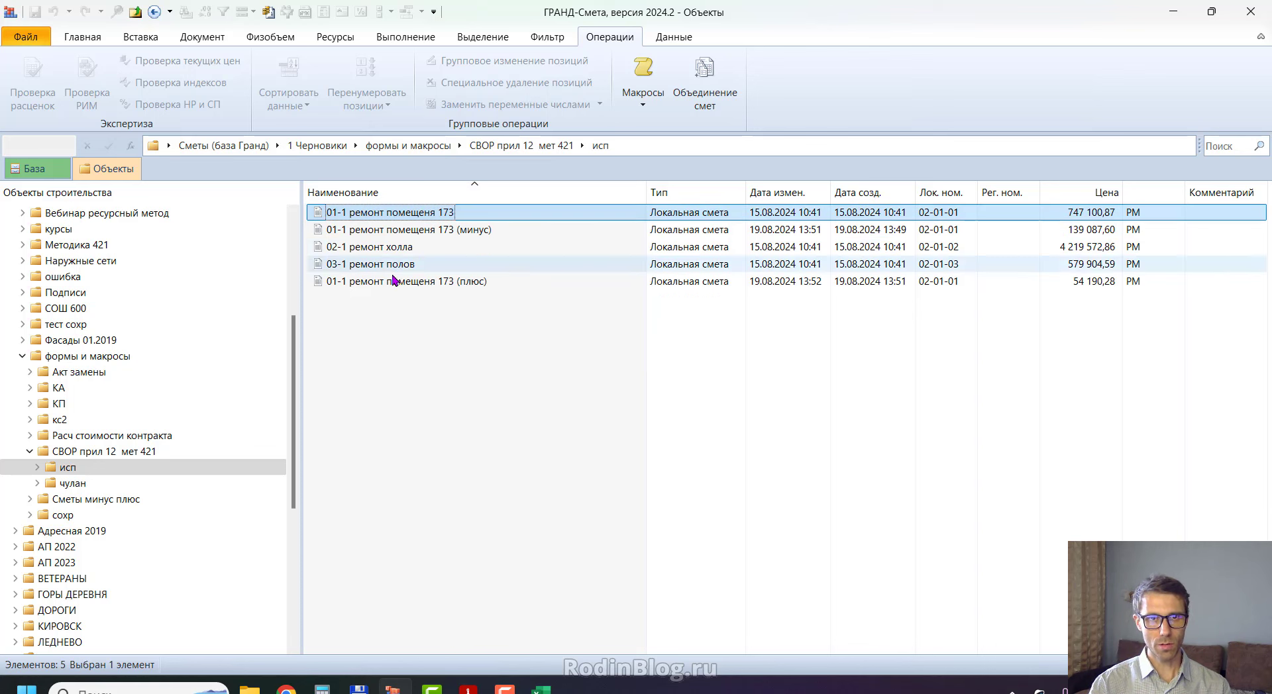